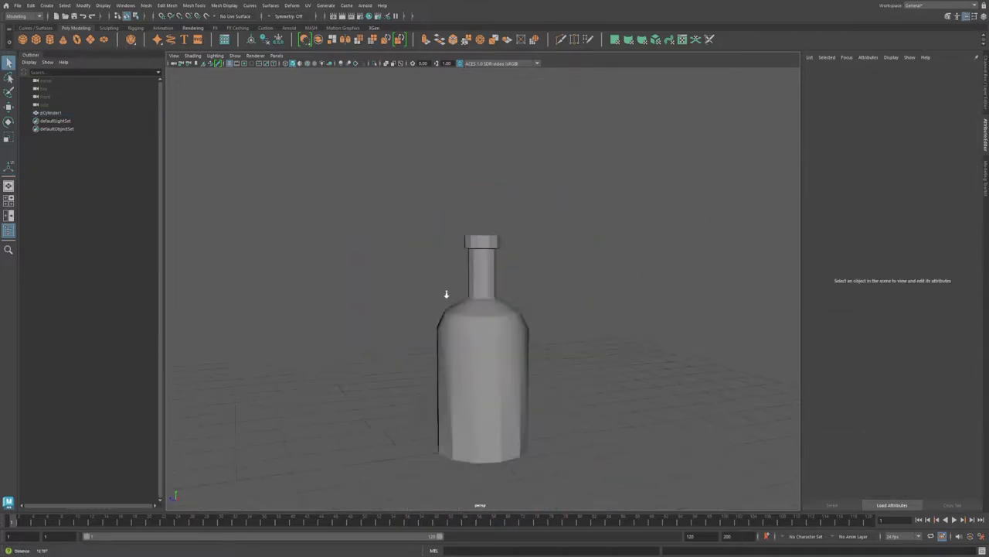
# Step: Soften the edges of the bottle mesh
pyautogui.click(446, 289)
pyautogui.click(224, 6)
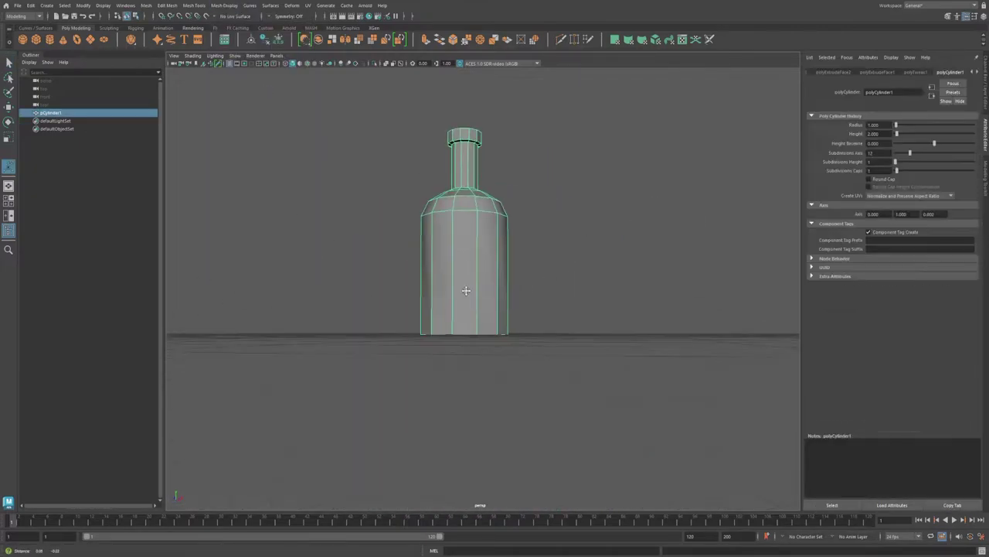
pyautogui.keyDown('alt'); pyautogui.moveTo(466, 289); pyautogui.dragTo(449, 314); pyautogui.keyUp('alt')
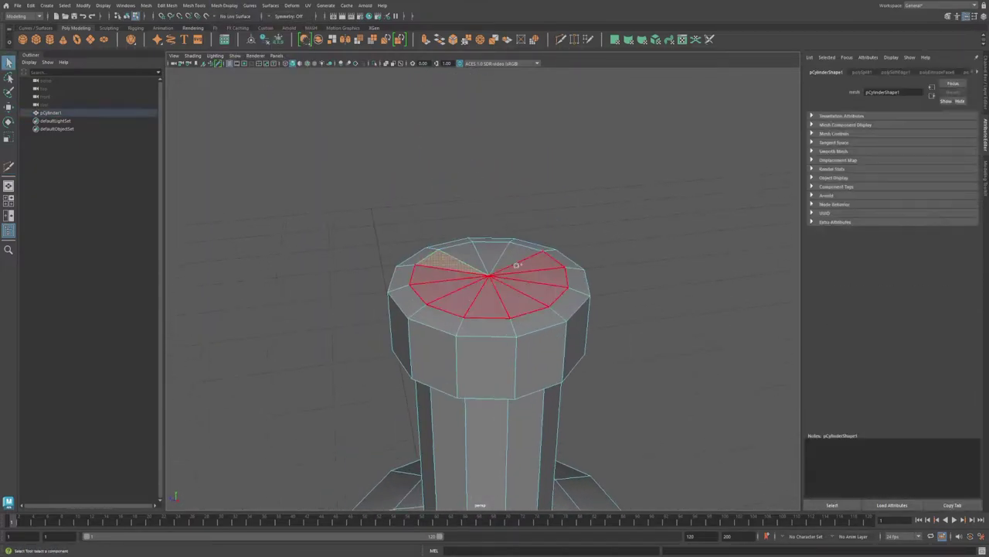
# Step: Inset the bottle's top cap faces with an extrusion offset of about 0.04 and extrude the inner faces down into the neck
pyautogui.hotkey('ctrl', 'e')
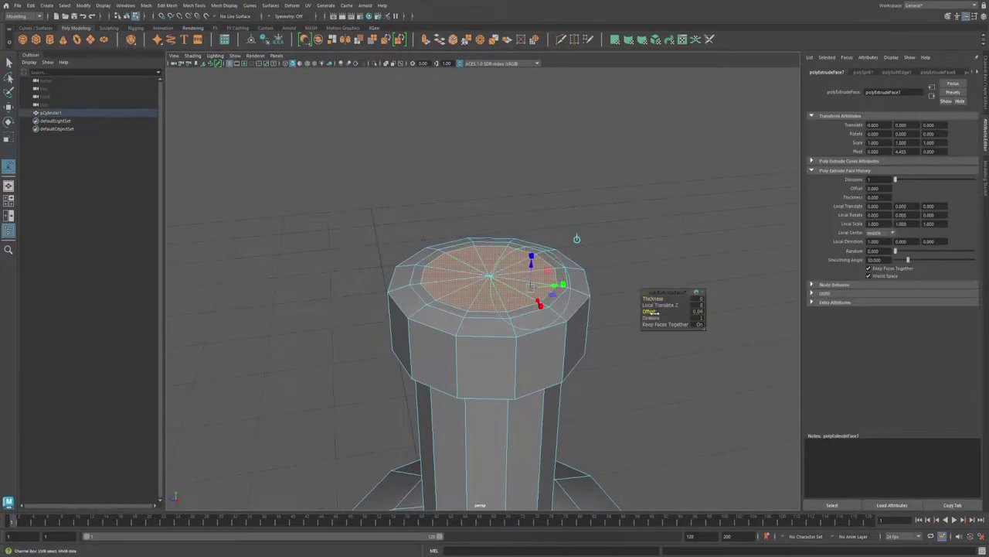
pyautogui.moveTo(541, 278); pyautogui.dragTo(541, 255)
pyautogui.keyDown('alt'); pyautogui.moveTo(495, 232); pyautogui.dragTo(498, 182); pyautogui.keyUp('alt')
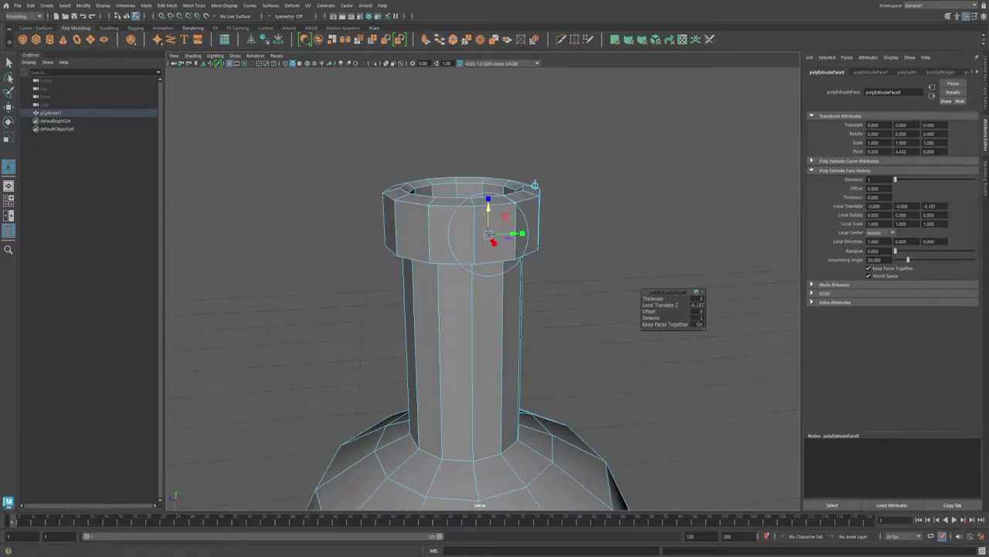
pyautogui.keyDown('alt'); pyautogui.moveTo(468, 224); pyautogui.dragTo(477, 301); pyautogui.keyUp('alt')
# Step: Undo the downward extrusion, delete the inner cap faces to open the bottle's mouth, and return to object mode
pyautogui.hotkey('ctrl', 'z')
pyautogui.hotkey('ctrl', 'z')
pyautogui.press('Delete')
pyautogui.moveTo(467, 253); pyautogui.dragTo(498, 235, button='right')
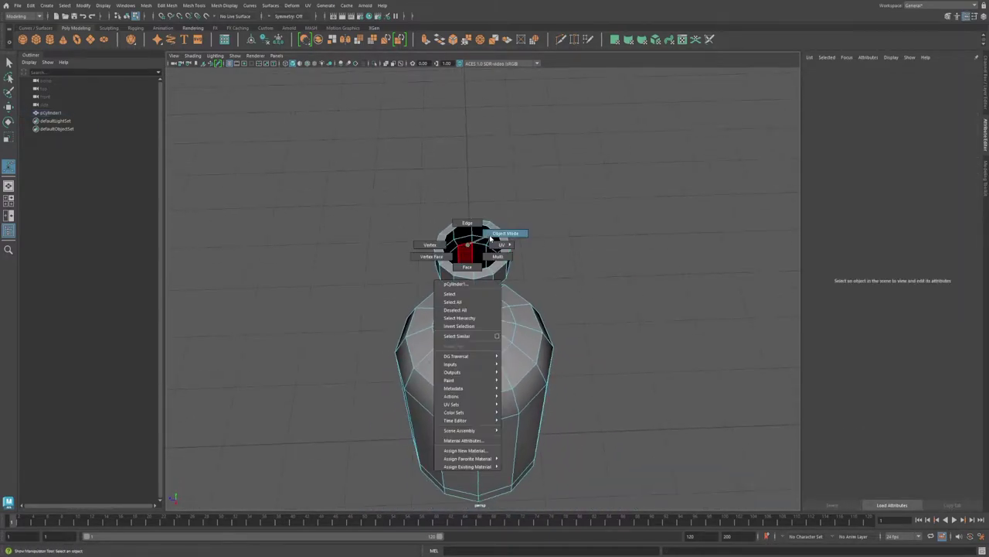
pyautogui.moveTo(499, 235); pyautogui.dragTo(504, 233, button='right')
# Step: Extrude all of the bottle's faces inward using Thickness to give the glass wall depth
pyautogui.hotkey('ctrl', 'e')
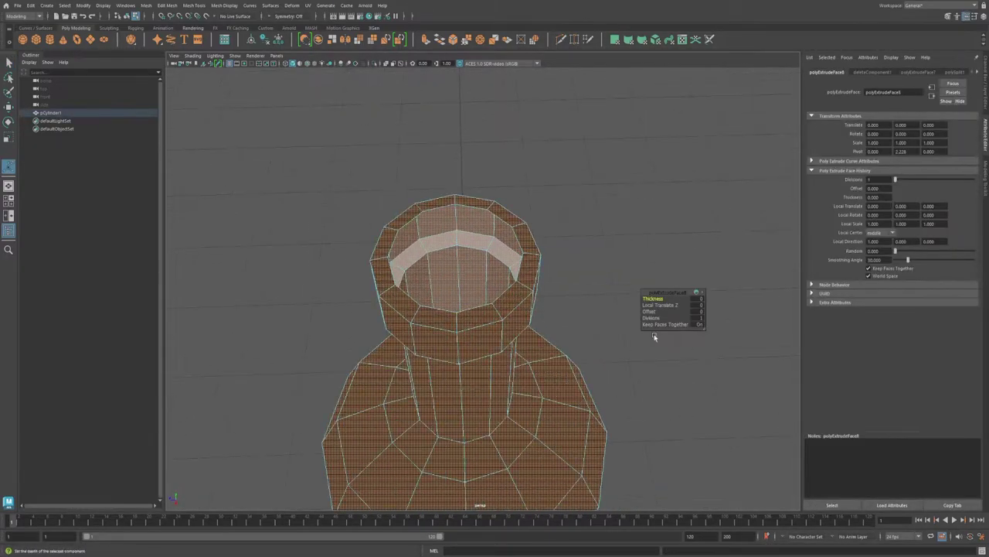
pyautogui.moveTo(657, 299); pyautogui.dragTo(651, 298)
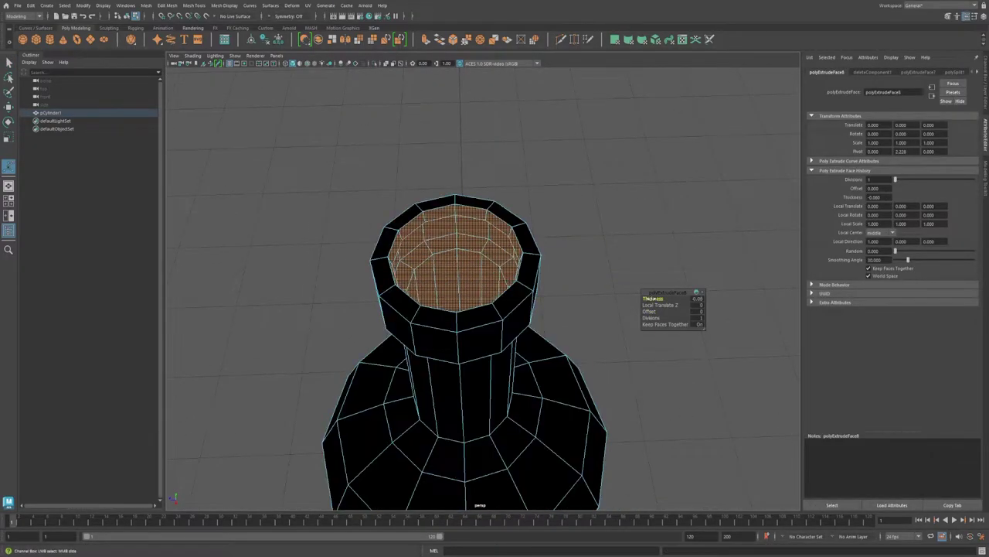
pyautogui.scroll(-5, 464, 279)
# Step: Reverse the thickened bottle's normals and deselect the mesh
pyautogui.click(231, 7)
pyautogui.click(243, 98)
pyautogui.click(616, 290)
pyautogui.scroll(4, 616, 290)
pyautogui.click(487, 309)
pyautogui.scroll(5, 424, 214)
pyautogui.keyDown('alt'); pyautogui.moveTo(425, 214); pyautogui.dragTo(657, 329); pyautogui.keyUp('alt')
pyautogui.scroll(4, 453, 297)
pyautogui.scroll(-8, 657, 329)
# Step: Enable X-ray shading, select the faces of the bottle's inner floor, and raise them above the outer base
pyautogui.click(387, 63)
pyautogui.keyDown('alt'); pyautogui.moveTo(420, 322); pyautogui.dragTo(433, 170, button='middle'); pyautogui.keyUp('alt')
pyautogui.keyDown('alt'); pyautogui.moveTo(448, 363); pyautogui.dragTo(425, 394); pyautogui.keyUp('alt')
pyautogui.scroll(6, 448, 263)
pyautogui.moveTo(448, 262); pyautogui.dragTo(449, 309, button='right')
pyautogui.click(424, 297)
pyautogui.keyDown('shift'); pyautogui.doubleClick(371, 344); pyautogui.keyUp('shift')
pyautogui.scroll(-6, 430, 322)
pyautogui.press('w')
pyautogui.scroll(5, 512, 266)
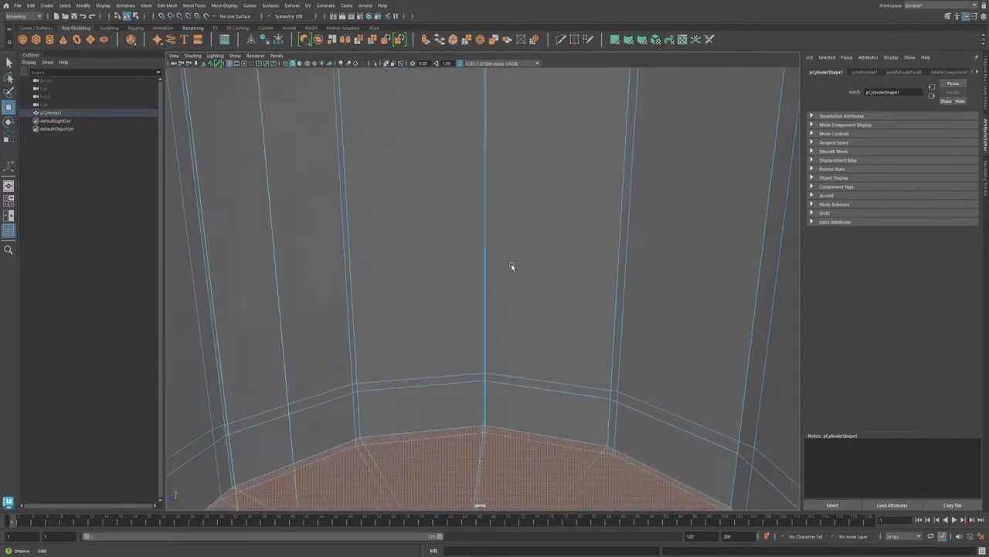
pyautogui.scroll(-6, 512, 266)
pyautogui.keyDown('alt'); pyautogui.moveTo(477, 318); pyautogui.dragTo(464, 371); pyautogui.keyUp('alt')
# Step: Scale the raised inner floor faces to fit the bottle, return to object mode, and disable X-ray shading
pyautogui.scroll(6, 479, 333)
pyautogui.keyDown('ctrl'); pyautogui.doubleClick(713, 243); pyautogui.keyUp('ctrl')
pyautogui.scroll(-6, 479, 332)
pyautogui.press('r')
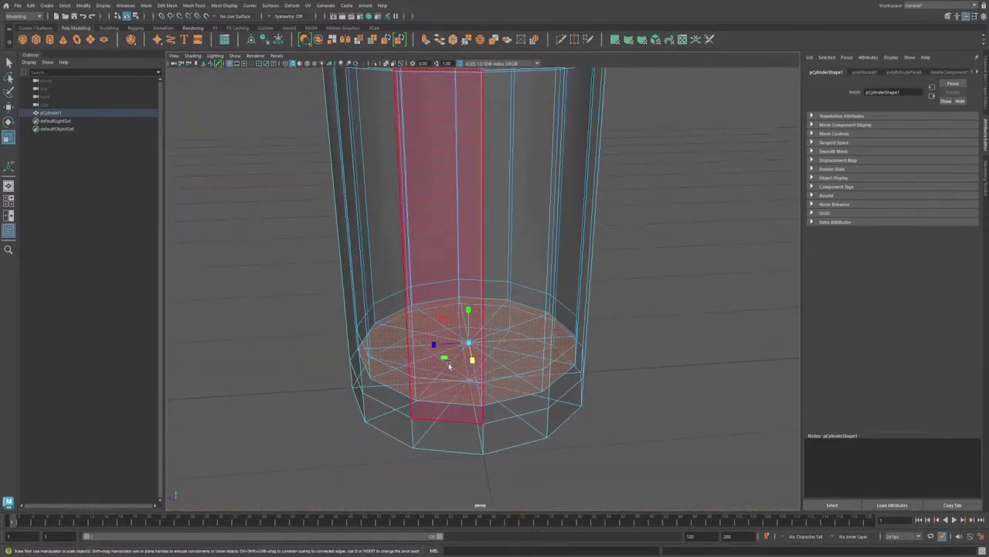
pyautogui.scroll(-6, 450, 360)
pyautogui.moveTo(464, 333); pyautogui.dragTo(510, 293, button='right')
pyautogui.click(618, 309)
pyautogui.keyDown('alt'); pyautogui.moveTo(487, 348); pyautogui.dragTo(478, 210); pyautogui.keyUp('alt')
pyautogui.click(386, 64)
# Step: Create a polygon cylinder with 12 axis subdivisions for the bottle's stopper
pyautogui.click(50, 39)
pyautogui.scroll(-6, 479, 310)
pyautogui.press('w')
pyautogui.moveTo(881, 153); pyautogui.dragTo(800, 157)
pyautogui.click(479, 253)
pyautogui.scroll(6, 479, 255)
# Step: Scale the new cylinder down to fit the neck and position it partly inside the bottle's mouth
pyautogui.press('r')
pyautogui.moveTo(468, 181); pyautogui.dragTo(418, 182)
pyautogui.press('w')
pyautogui.moveTo(470, 146); pyautogui.dragTo(472, 232)
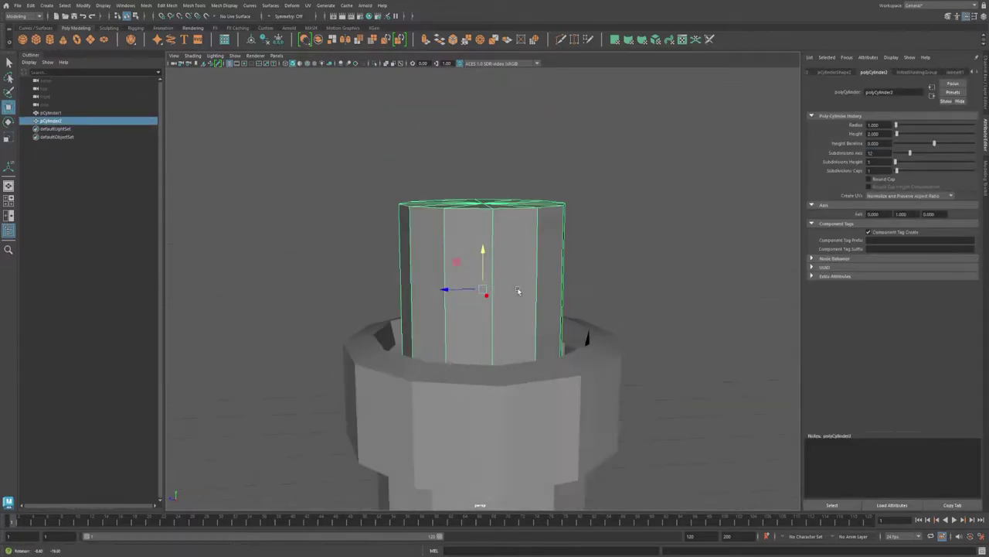
pyautogui.keyDown('alt'); pyautogui.moveTo(519, 289); pyautogui.dragTo(536, 290); pyautogui.keyUp('alt')
pyautogui.moveTo(481, 272); pyautogui.dragTo(478, 321)
pyautogui.moveTo(477, 332); pyautogui.dragTo(450, 290)
# Step: Enable X-ray shading and cut an edge loop around the stopper cylinder with Multi-Cut
pyautogui.click(387, 64)
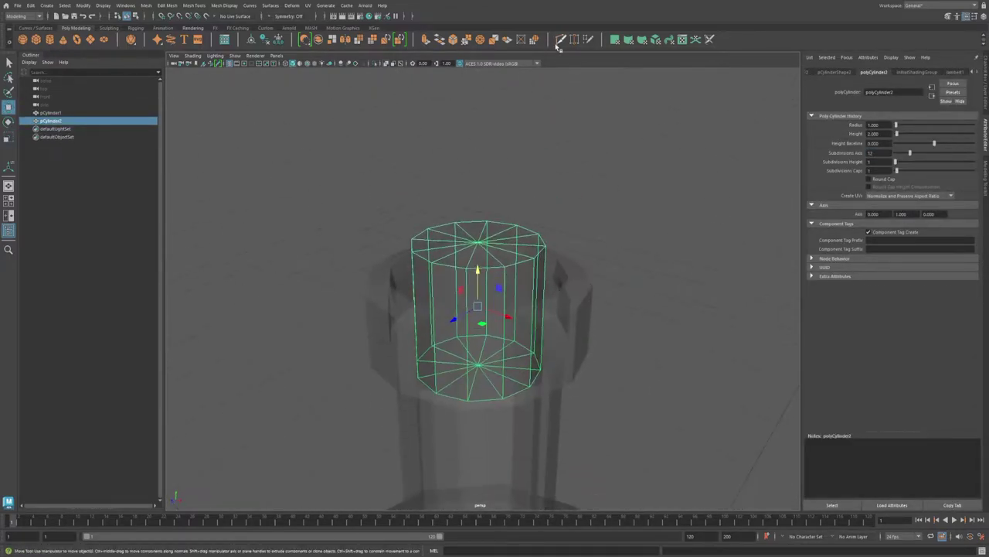
pyautogui.click(561, 40)
pyautogui.keyDown('alt'); pyautogui.moveTo(444, 340); pyautogui.dragTo(425, 301); pyautogui.keyUp('alt')
pyautogui.scroll(4, 433, 313)
pyautogui.keyDown('ctrl'); pyautogui.click(517, 331); pyautogui.keyUp('ctrl')
pyautogui.press('w')
pyautogui.keyDown('alt'); pyautogui.moveTo(495, 259); pyautogui.dragTo(487, 279); pyautogui.keyUp('alt')
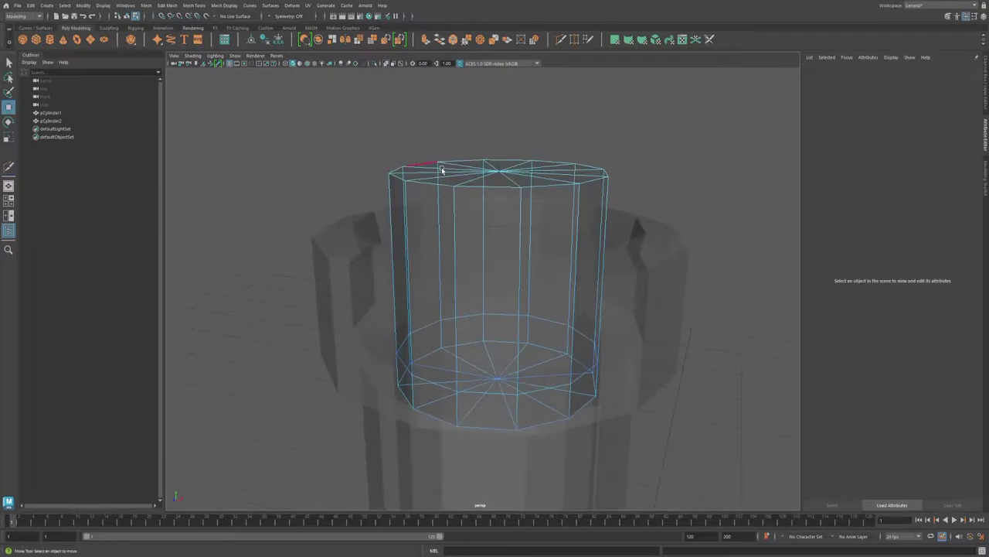
# Step: Extrude the stopper's upper faces twice, with a thickness of about 0.12 for the second extrusion, to form a wider head
pyautogui.click(419, 204)
pyautogui.keyDown('alt'); pyautogui.moveTo(441, 170); pyautogui.dragTo(510, 224); pyautogui.keyUp('alt')
pyautogui.keyDown('shift'); pyautogui.doubleClick(407, 237); pyautogui.keyUp('shift')
pyautogui.scroll(-4, 482, 212)
pyautogui.hotkey('ctrl', 'e')
pyautogui.moveTo(529, 232); pyautogui.dragTo(504, 163)
pyautogui.keyDown('shift'); pyautogui.doubleClick(494, 224); pyautogui.keyUp('shift')
pyautogui.hotkey('ctrl', 'e')
pyautogui.moveTo(651, 299); pyautogui.dragTo(663, 300)
pyautogui.keyDown('alt'); pyautogui.moveTo(488, 232); pyautogui.dragTo(519, 267); pyautogui.keyUp('alt')
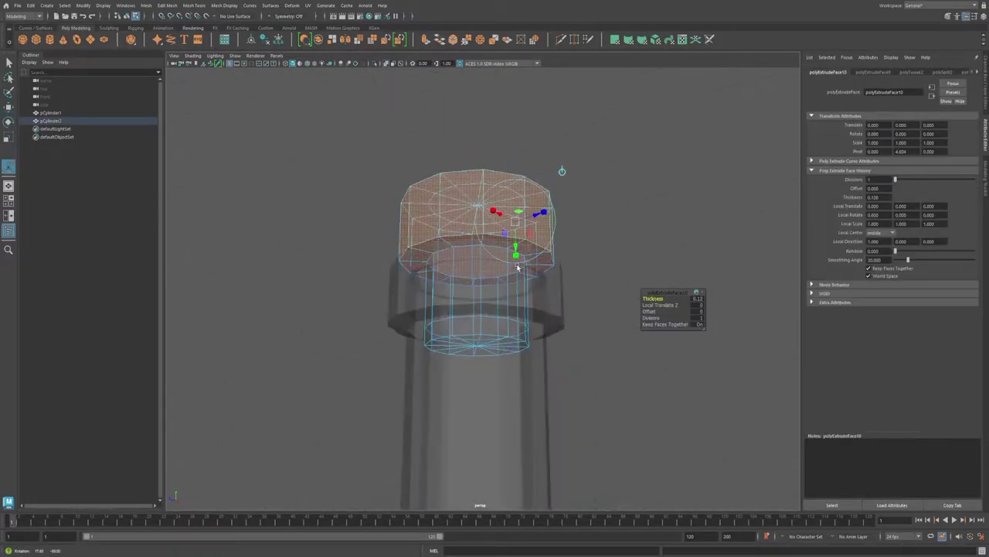
# Step: Disable X-ray shading and return the stopper to object mode
pyautogui.click(387, 63)
pyautogui.scroll(-4, 494, 255)
pyautogui.press('q')
pyautogui.moveTo(510, 259); pyautogui.dragTo(565, 226, button='right')
pyautogui.scroll(5, 564, 232)
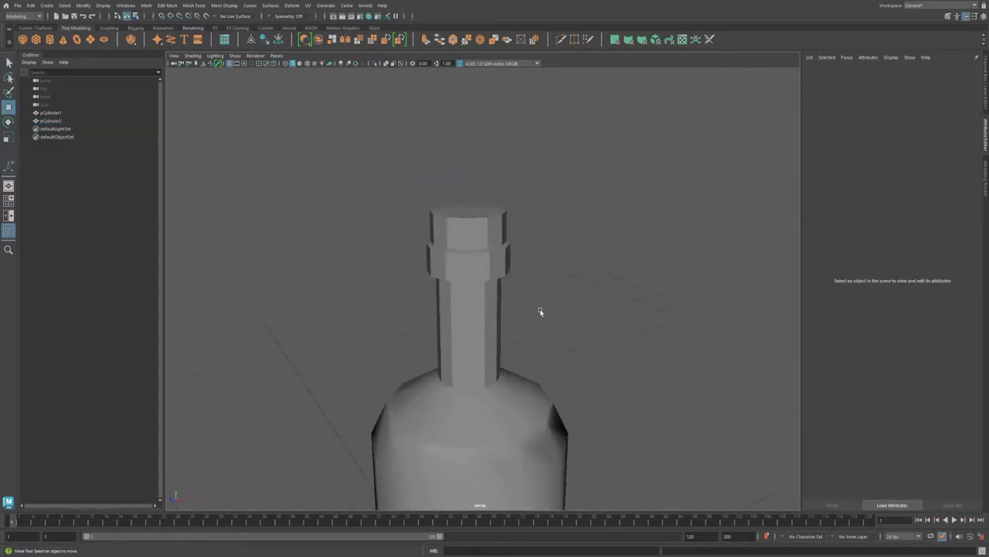
# Step: Extrude and scale the selected faces on the bottle's neck, undoing the last extra extrusion
pyautogui.click(482, 270)
pyautogui.moveTo(472, 208); pyautogui.dragTo(475, 294, button='right')
pyautogui.click(475, 313)
pyautogui.press('w')
pyautogui.hotkey('ctrl', 'e')
pyautogui.press('r')
pyautogui.keyDown('alt'); pyautogui.moveTo(474, 313); pyautogui.dragTo(480, 280); pyautogui.keyUp('alt')
pyautogui.press('q')
pyautogui.doubleClick(461, 298)
pyautogui.hotkey('ctrl', 'e')
pyautogui.hotkey('ctrl', 'z')
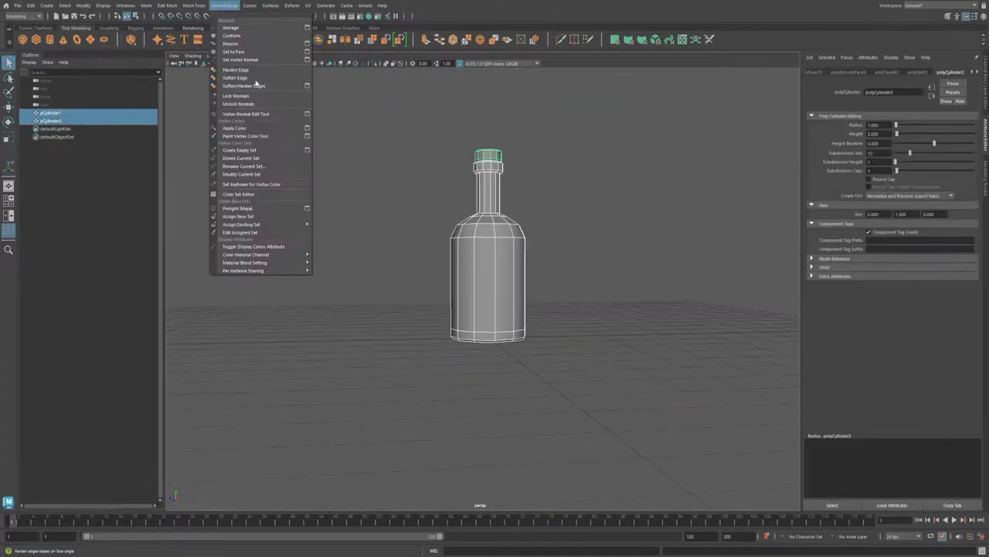
# Step: Soften the edges of the bottle and stopper using a Soften/Harden Edges angle of 40.9091
pyautogui.click(224, 6)
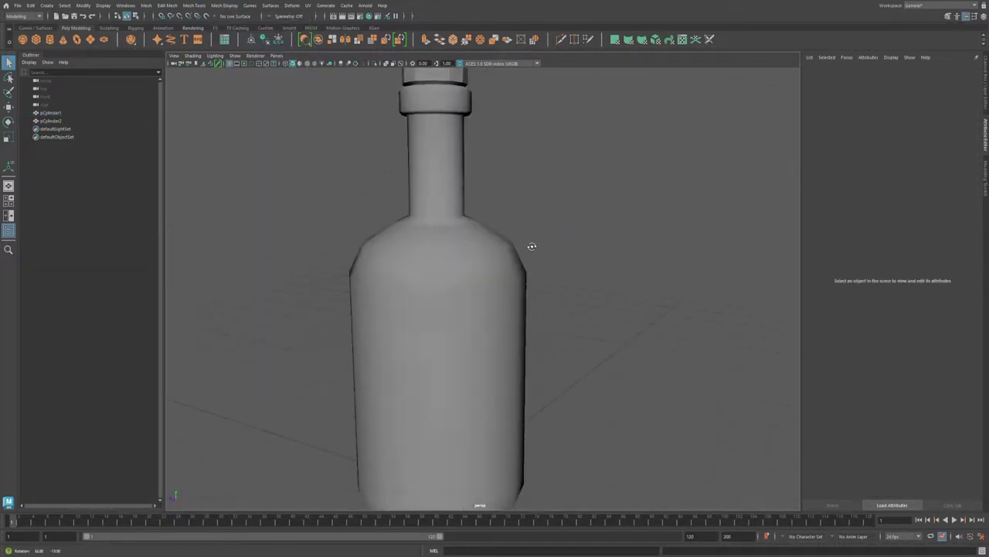
pyautogui.click(224, 5)
pyautogui.click(309, 99)
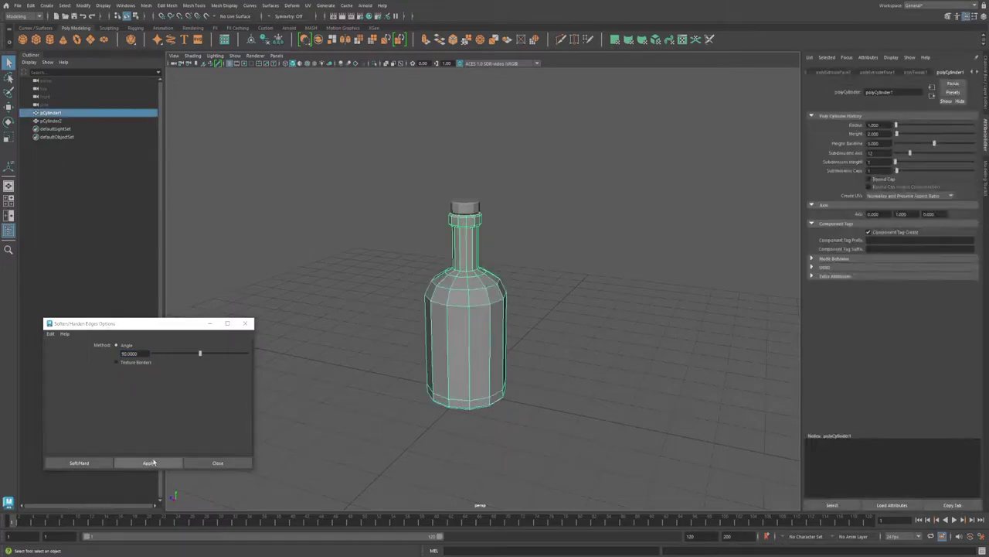
pyautogui.click(397, 384)
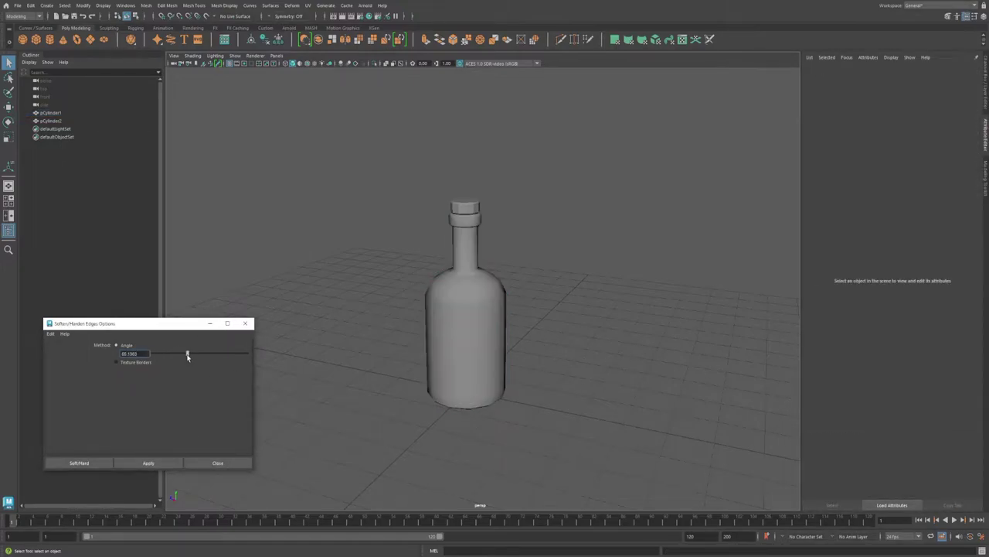
pyautogui.moveTo(187, 357); pyautogui.dragTo(186, 357)
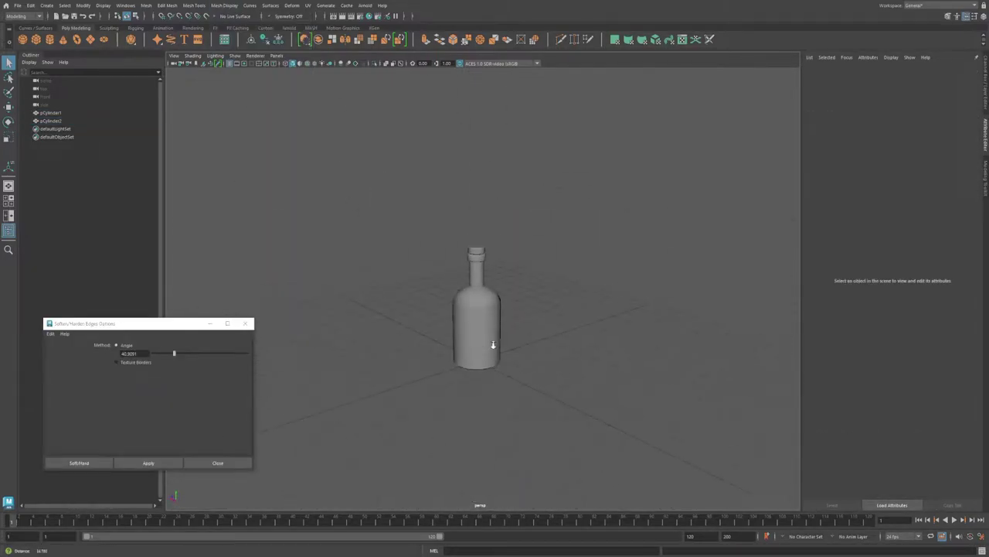
# Step: Organise the bottle and stopper into groups Bottle_01, a taller Bottle_02 beside it, and a Bottle_03 copy at the origin
pyautogui.click(452, 424)
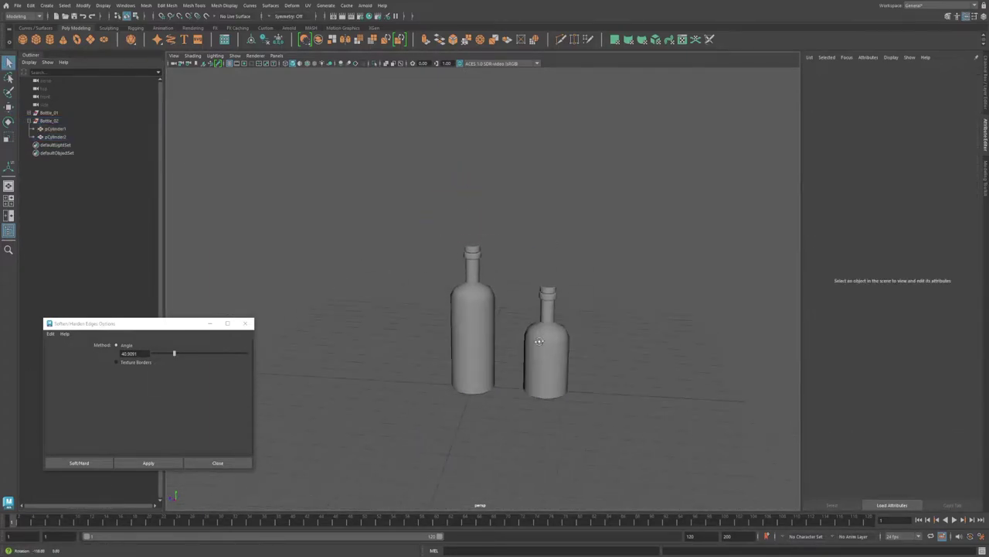
pyautogui.keyDown('alt'); pyautogui.moveTo(433, 348); pyautogui.dragTo(490, 373); pyautogui.keyUp('alt')
pyautogui.click(489, 372)
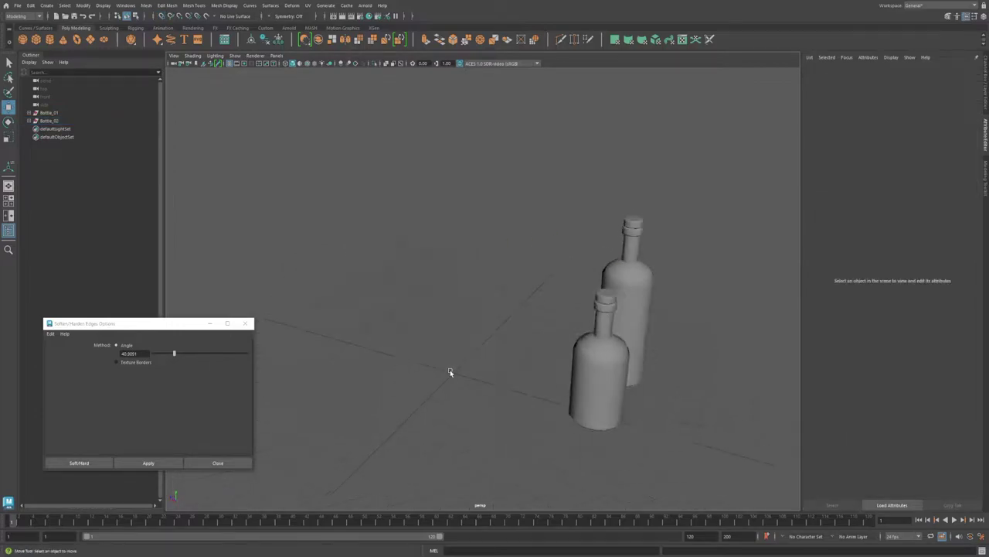
pyautogui.click(661, 397)
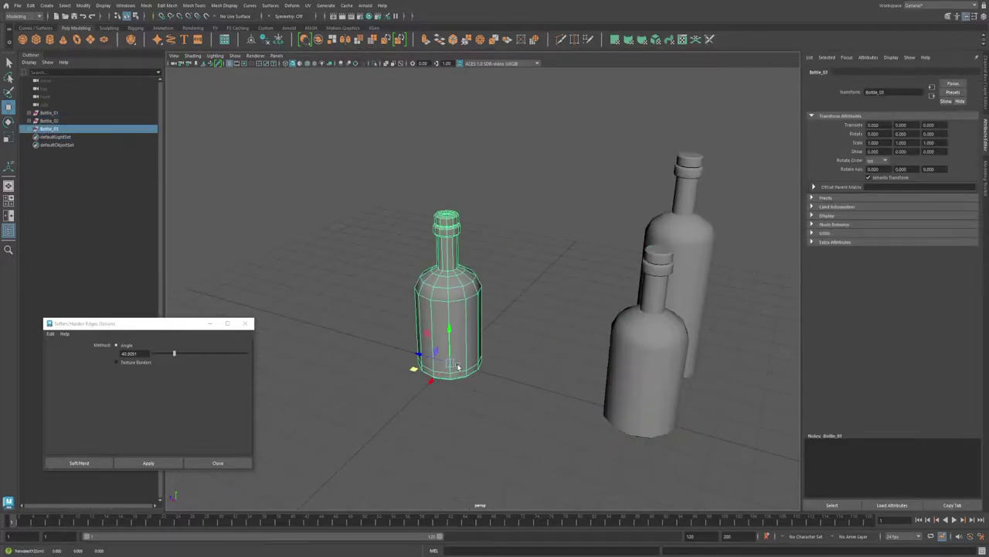
# Step: Reshape Bottle_03 with a flared neck, broad shoulders and a body tapering toward the base, and cut an edge loop across the neck
pyautogui.keyDown('alt'); pyautogui.moveTo(457, 367); pyautogui.dragTo(467, 339); pyautogui.keyUp('alt')
pyautogui.keyDown('alt'); pyautogui.moveTo(467, 339); pyautogui.dragTo(530, 341, button='right'); pyautogui.keyUp('alt')
pyautogui.keyDown('alt'); pyautogui.moveTo(499, 324); pyautogui.dragTo(459, 327); pyautogui.keyUp('alt')
pyautogui.moveTo(459, 326); pyautogui.dragTo(459, 350, button='right')
pyautogui.click(486, 307)
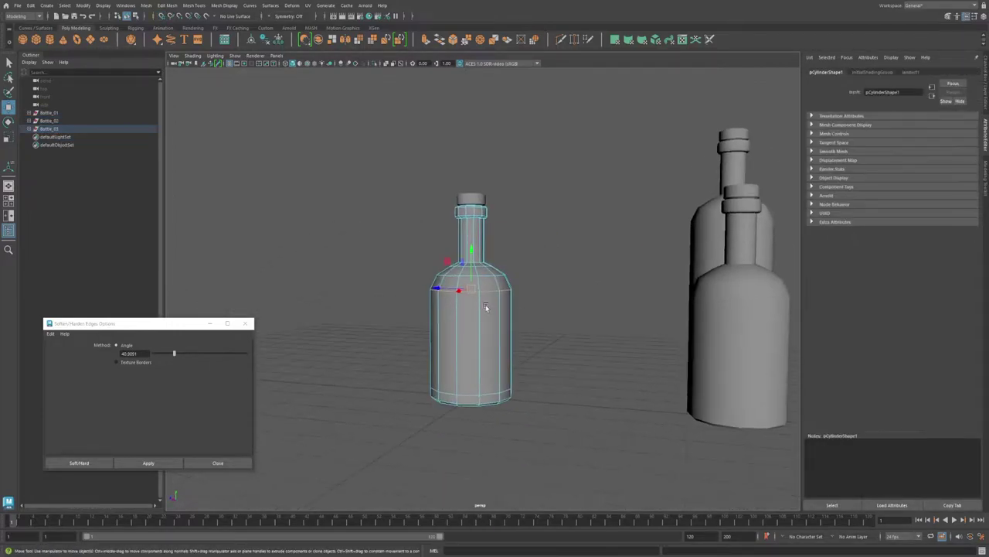
pyautogui.keyDown('alt'); pyautogui.moveTo(487, 307); pyautogui.dragTo(492, 268); pyautogui.keyUp('alt')
pyautogui.keyDown('alt'); pyautogui.moveTo(492, 267); pyautogui.dragTo(507, 294, button='right'); pyautogui.keyUp('alt')
pyautogui.keyDown('shift'); pyautogui.doubleClick(490, 292); pyautogui.keyUp('shift')
pyautogui.keyDown('alt'); pyautogui.moveTo(490, 290); pyautogui.dragTo(510, 302); pyautogui.keyUp('alt')
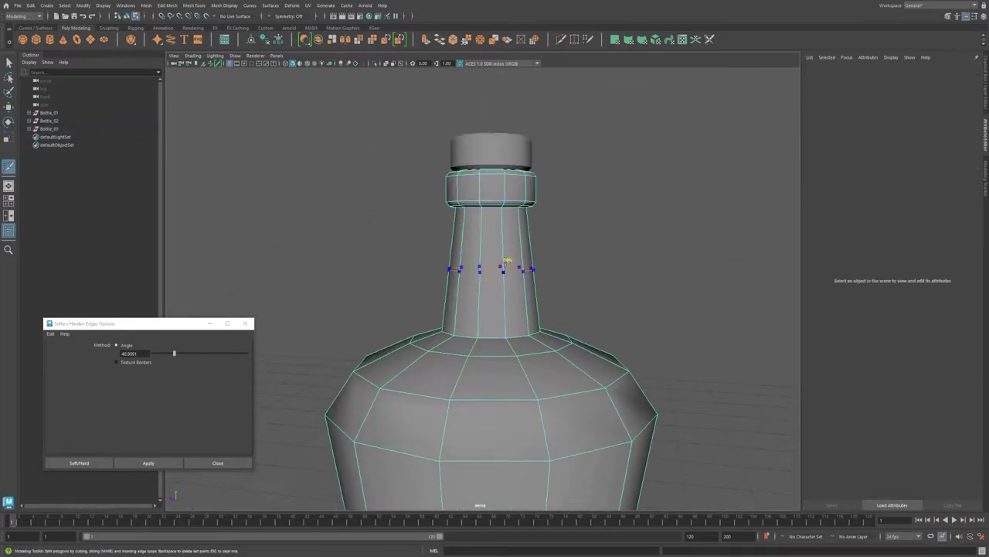
pyautogui.keyDown('alt'); pyautogui.moveTo(549, 292); pyautogui.dragTo(585, 323); pyautogui.keyUp('alt')
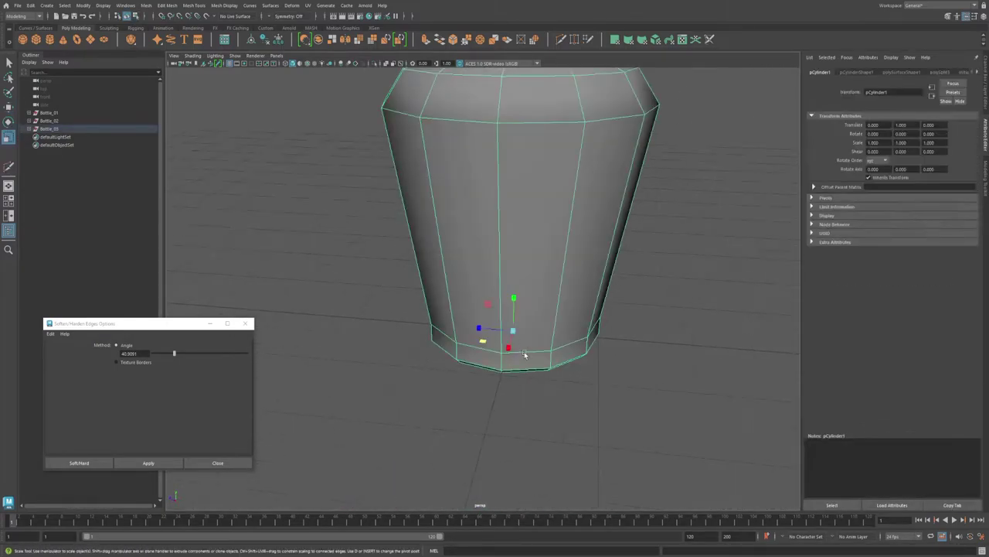
# Step: Extrude the ring of faces around Bottle_03's base outward with a thickness of about 0.07 to form a foot
pyautogui.hotkey('ctrl', 'e')
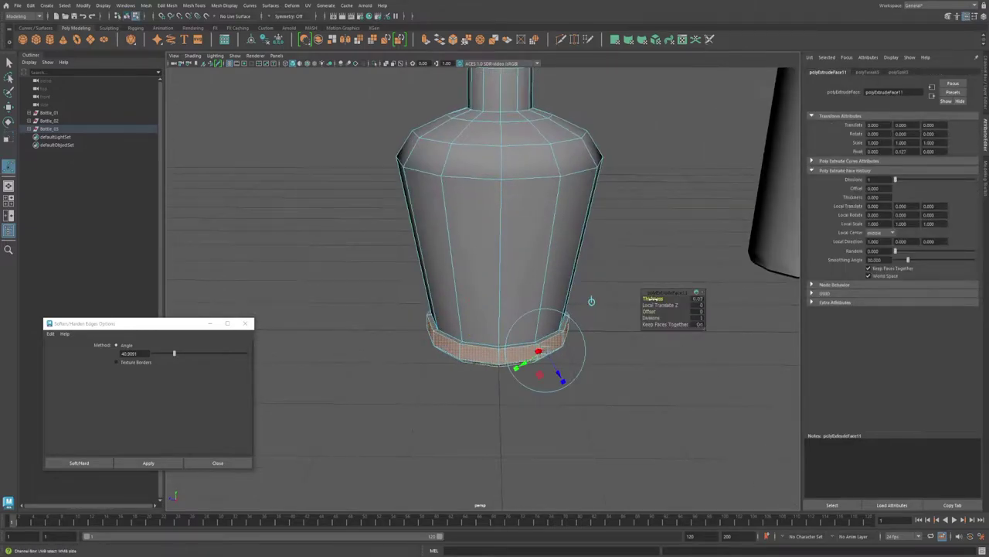
pyautogui.keyDown('alt'); pyautogui.moveTo(591, 300); pyautogui.dragTo(569, 201); pyautogui.keyUp('alt')
pyautogui.click(473, 298)
pyautogui.keyDown('shift'); pyautogui.click(490, 290); pyautogui.keyUp('shift')
pyautogui.press('w')
pyautogui.keyDown('shift'); pyautogui.doubleClick(499, 314); pyautogui.keyUp('shift')
pyautogui.keyDown('alt'); pyautogui.moveTo(503, 270); pyautogui.dragTo(506, 330); pyautogui.keyUp('alt')
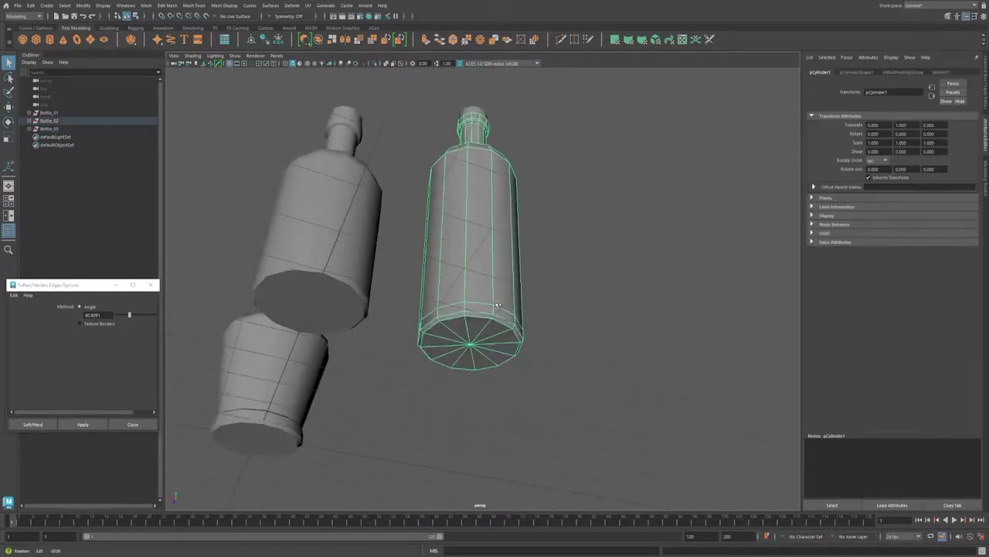
# Step: Extrude the bottom faces of Bottle_02 inward in stages to form a recessed base
pyautogui.hotkey('ctrl', 'e')
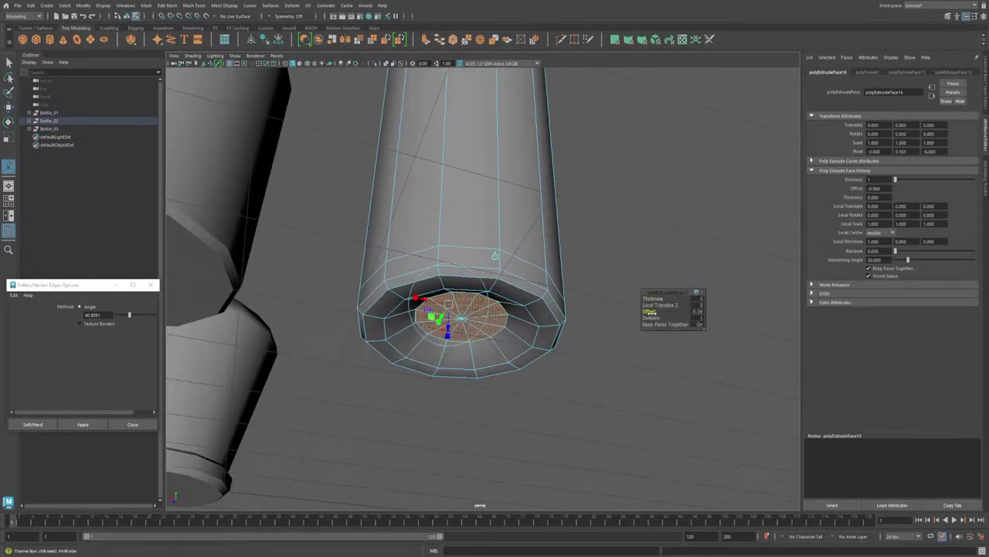
pyautogui.keyDown('alt'); pyautogui.moveTo(462, 286); pyautogui.dragTo(462, 318); pyautogui.keyUp('alt')
pyautogui.scroll(5, 463, 318)
# Step: Extrude the inner floor faces of Bottle_02 with an offset of about 0.34 and raise them into a dome above the recess
pyautogui.moveTo(500, 438); pyautogui.dragTo(448, 340)
pyautogui.click(442, 313)
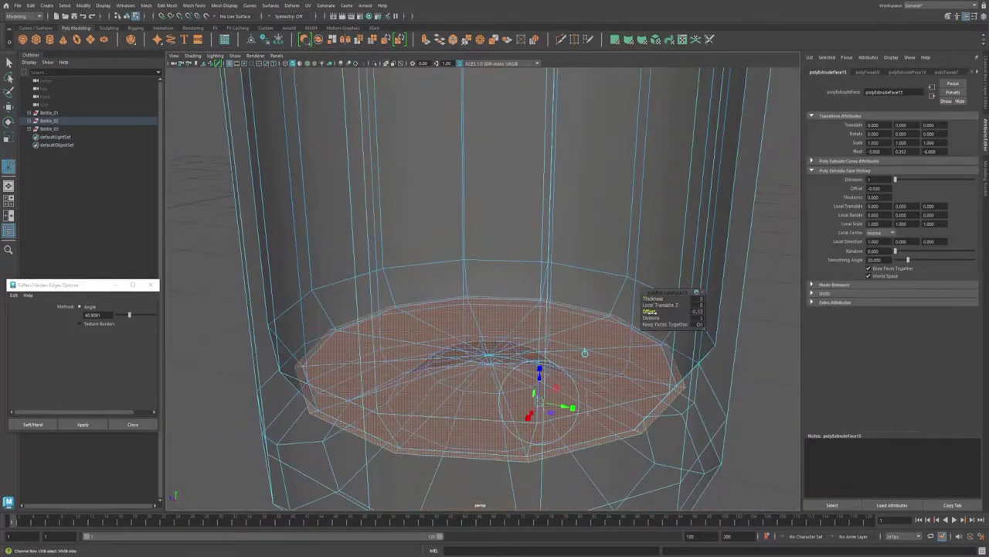
pyautogui.moveTo(541, 382); pyautogui.dragTo(541, 349)
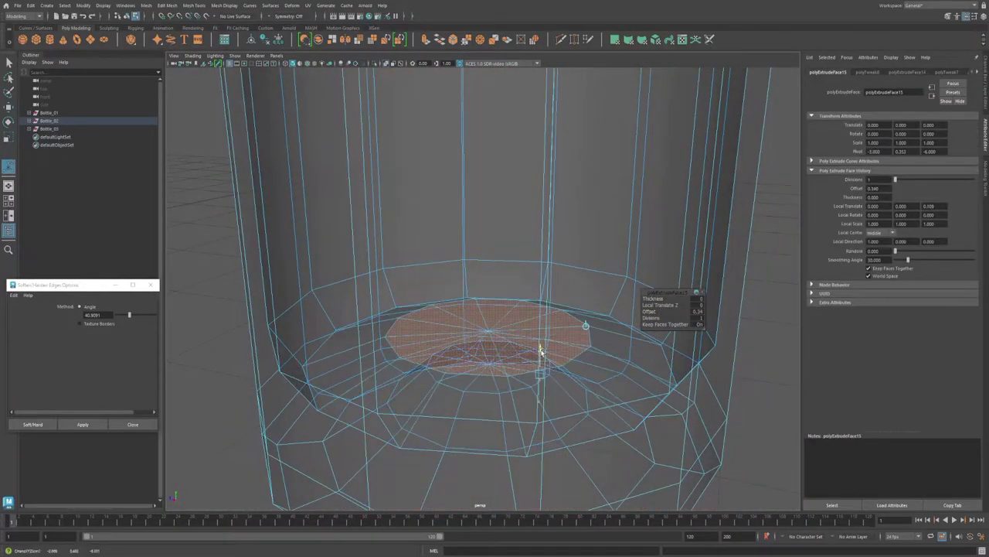
pyautogui.moveTo(657, 312)
pyautogui.keyDown('alt'); pyautogui.mouseDown()
pyautogui.moveTo(657, 386)
pyautogui.moveTo(657, 324)
pyautogui.mouseUp(); pyautogui.keyUp('alt')
pyautogui.moveTo(513, 348); pyautogui.dragTo(513, 325)
pyautogui.keyDown('alt'); pyautogui.moveTo(634, 422); pyautogui.dragTo(619, 332); pyautogui.keyUp('alt')
pyautogui.keyDown('alt'); pyautogui.moveTo(417, 398); pyautogui.dragTo(417, 426); pyautogui.keyUp('alt')
pyautogui.moveTo(495, 309); pyautogui.dragTo(533, 348)
pyautogui.scroll(-5, 499, 309)
pyautogui.hotkey('ctrl', 'e')
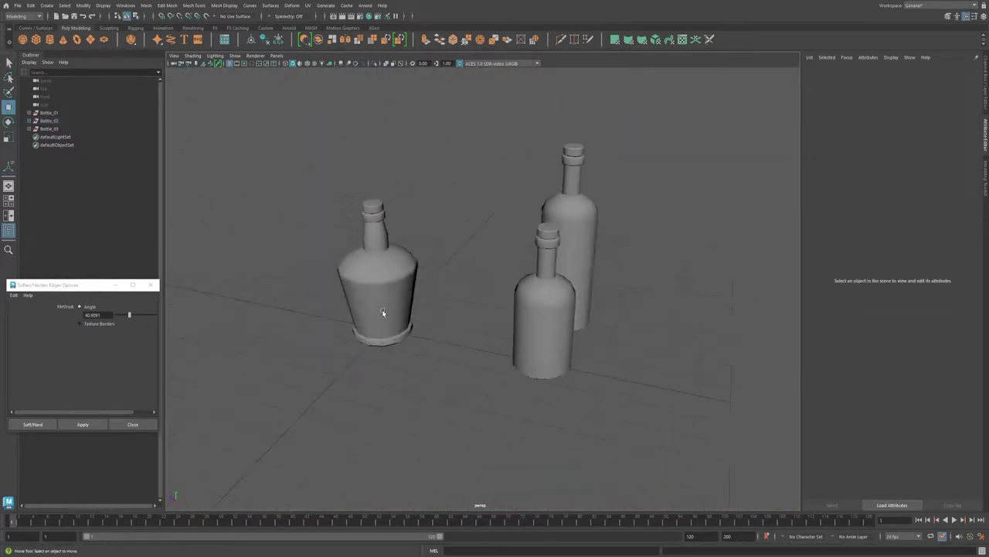
# Step: Move Bottle_03 beside the other two bottles
pyautogui.click(382, 310)
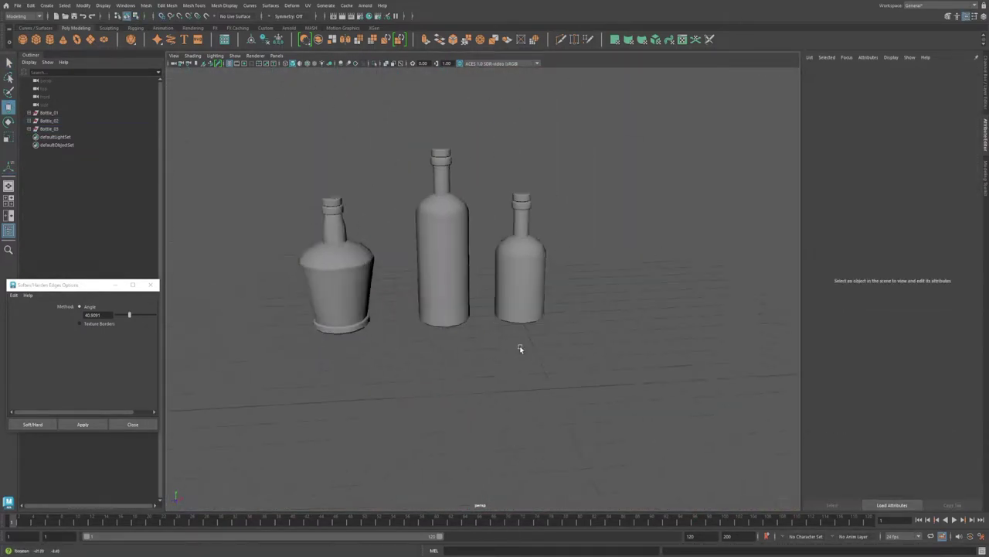
# Step: Create a cube beside the bottles and enlarge it into a tall rectangular box standing on the grid
pyautogui.keyDown('alt'); pyautogui.moveTo(519, 347); pyautogui.dragTo(455, 330); pyautogui.keyUp('alt')
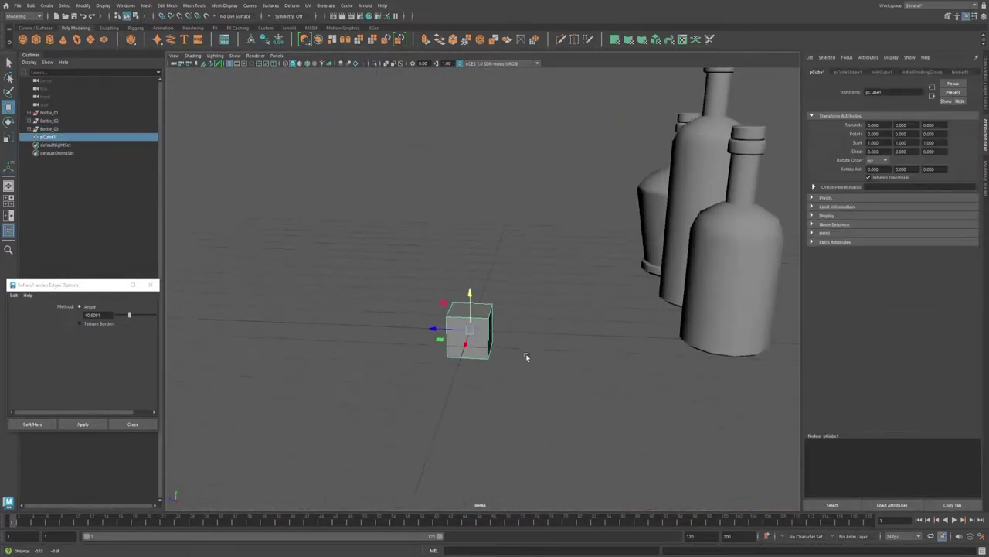
pyautogui.keyDown('alt'); pyautogui.moveTo(526, 357); pyautogui.dragTo(490, 309); pyautogui.keyUp('alt')
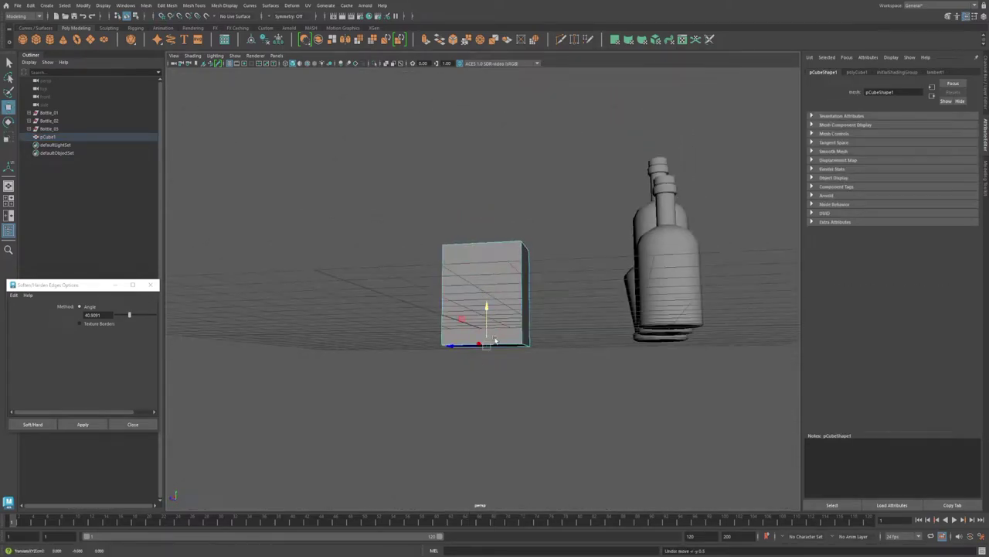
pyautogui.keyDown('alt'); pyautogui.moveTo(489, 327); pyautogui.dragTo(575, 376); pyautogui.keyUp('alt')
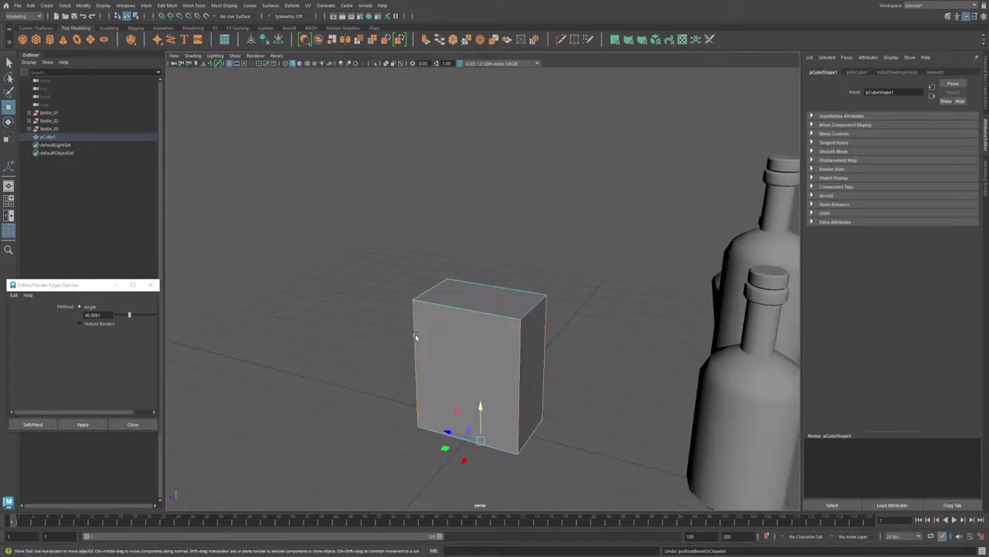
# Step: Extrude the box's top face and scale it inward to form sloped shoulders and a rectangular neck
pyautogui.hotkey('ctrl', 'b')
pyautogui.click(477, 296)
pyautogui.hotkey('ctrl', 'e')
pyautogui.keyDown('alt'); pyautogui.moveTo(478, 297); pyautogui.dragTo(510, 332); pyautogui.keyUp('alt')
pyautogui.moveTo(528, 271); pyautogui.dragTo(557, 270, button='middle')
pyautogui.press('r')
pyautogui.keyDown('alt'); pyautogui.moveTo(482, 386); pyautogui.dragTo(520, 372); pyautogui.keyUp('alt')
pyautogui.press('w')
pyautogui.keyDown('alt'); pyautogui.moveTo(515, 329); pyautogui.dragTo(515, 377); pyautogui.keyUp('alt')
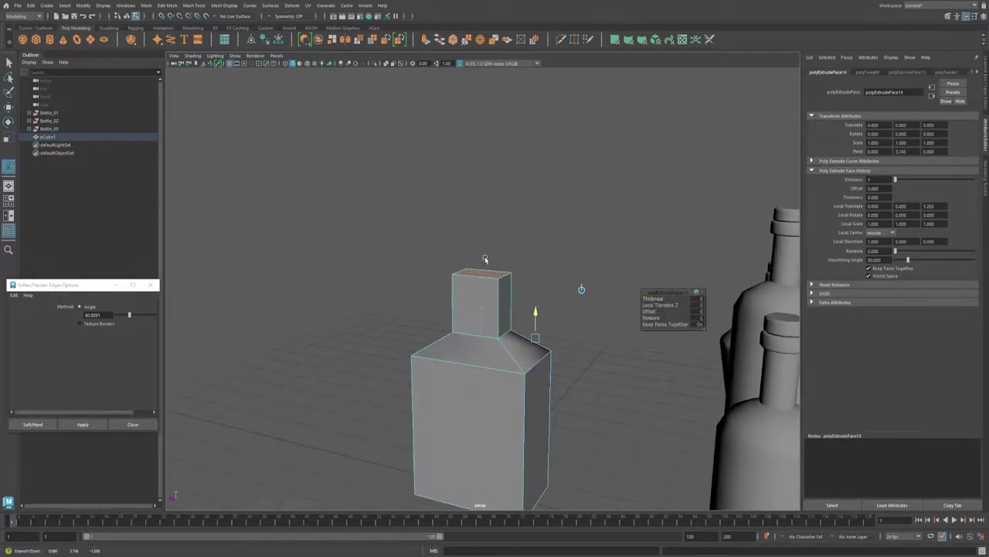
# Step: Extrude the neck's top face upward and scale it inward on both horizontal axes so the upper neck tapers
pyautogui.hotkey('ctrl', 'e')
pyautogui.moveTo(485, 260); pyautogui.dragTo(486, 225)
pyautogui.moveTo(473, 309)
pyautogui.keyDown('alt'); pyautogui.mouseDown()
pyautogui.moveTo(512, 286)
pyautogui.moveTo(473, 310)
pyautogui.mouseUp(); pyautogui.keyUp('alt')
pyautogui.press('w')
pyautogui.click(509, 275)
pyautogui.press('r')
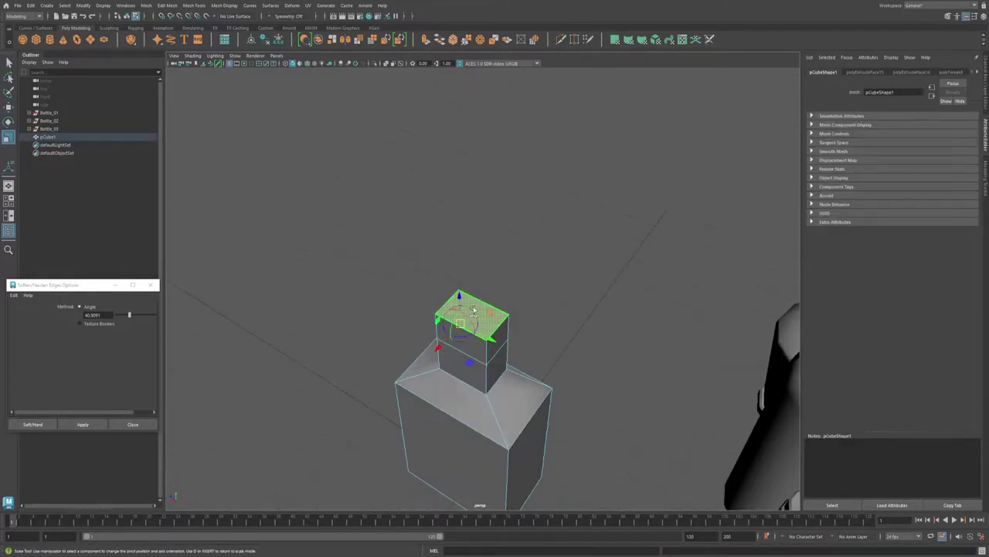
pyautogui.moveTo(466, 352); pyautogui.dragTo(465, 353)
pyautogui.keyDown('alt'); pyautogui.moveTo(465, 353); pyautogui.dragTo(501, 361); pyautogui.keyUp('alt')
pyautogui.moveTo(525, 309); pyautogui.dragTo(512, 311)
pyautogui.keyDown('alt'); pyautogui.moveTo(503, 340); pyautogui.dragTo(479, 352); pyautogui.keyUp('alt')
# Step: Bevel the vertical corner edges of the body, shoulders and neck so the neck opening becomes eight-sided
pyautogui.keyDown('shift'); pyautogui.doubleClick(505, 380); pyautogui.keyUp('shift')
pyautogui.hotkey('ctrl', 'b')
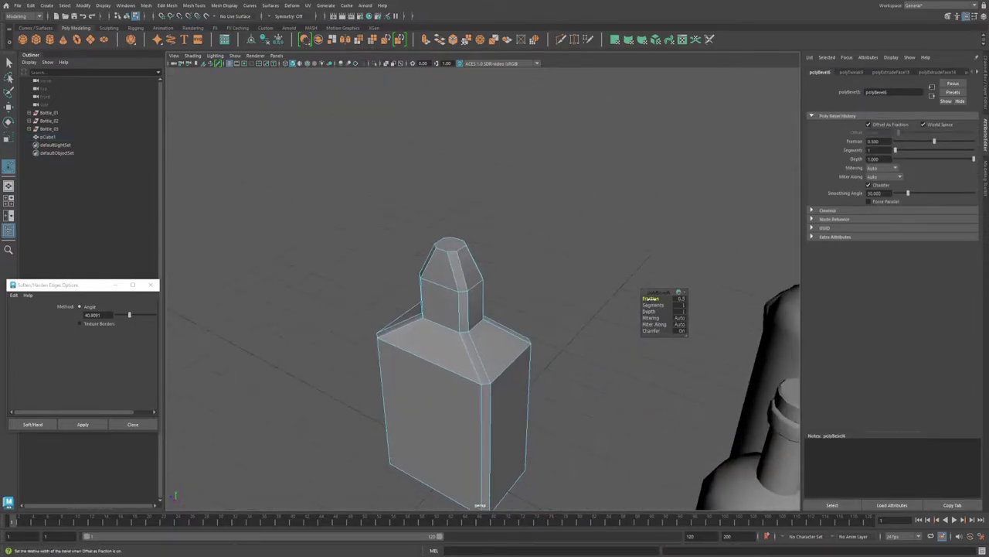
pyautogui.moveTo(495, 309); pyautogui.dragTo(510, 309, button='middle')
pyautogui.keyDown('alt'); pyautogui.moveTo(518, 278); pyautogui.dragTo(521, 234); pyautogui.keyUp('alt')
# Step: Delete the neck's top face, extrude its border edges inward and merge them to the centre as a triangulated cap
pyautogui.click(462, 282)
pyautogui.press('Delete')
pyautogui.doubleClick(464, 292)
pyautogui.hotkey('ctrl', 'e')
pyautogui.moveTo(649, 312); pyautogui.dragTo(661, 311)
pyautogui.keyDown('alt'); pyautogui.moveTo(521, 263); pyautogui.dragTo(499, 236); pyautogui.keyUp('alt')
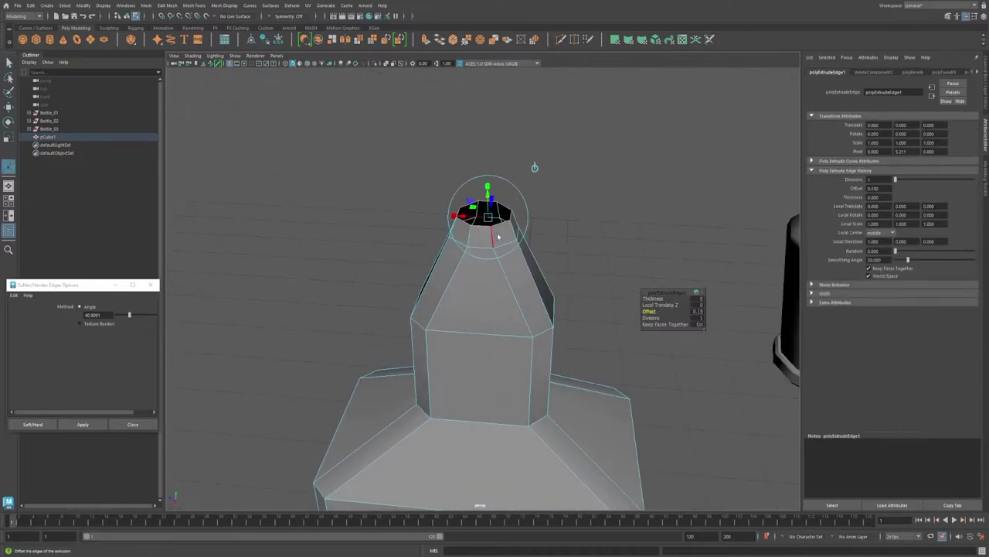
pyautogui.keyDown('alt'); pyautogui.moveTo(484, 276); pyautogui.dragTo(494, 239, button='right'); pyautogui.keyUp('alt')
pyautogui.keyDown('alt'); pyautogui.moveTo(494, 239); pyautogui.dragTo(532, 210); pyautogui.keyUp('alt')
pyautogui.keyDown('alt'); pyautogui.moveTo(532, 210); pyautogui.dragTo(453, 261, button='right'); pyautogui.keyUp('alt')
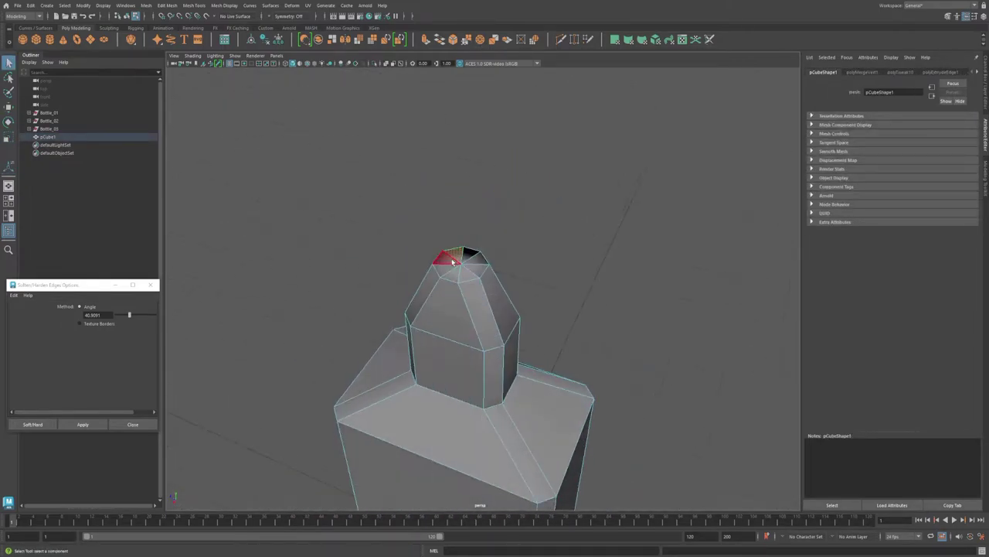
# Step: Extrude the neck's cap faces upward and extrude the new side ring outward to form a lip
pyautogui.moveTo(453, 261); pyautogui.dragTo(473, 254)
pyautogui.keyDown('alt'); pyautogui.moveTo(473, 254); pyautogui.dragTo(485, 280); pyautogui.keyUp('alt')
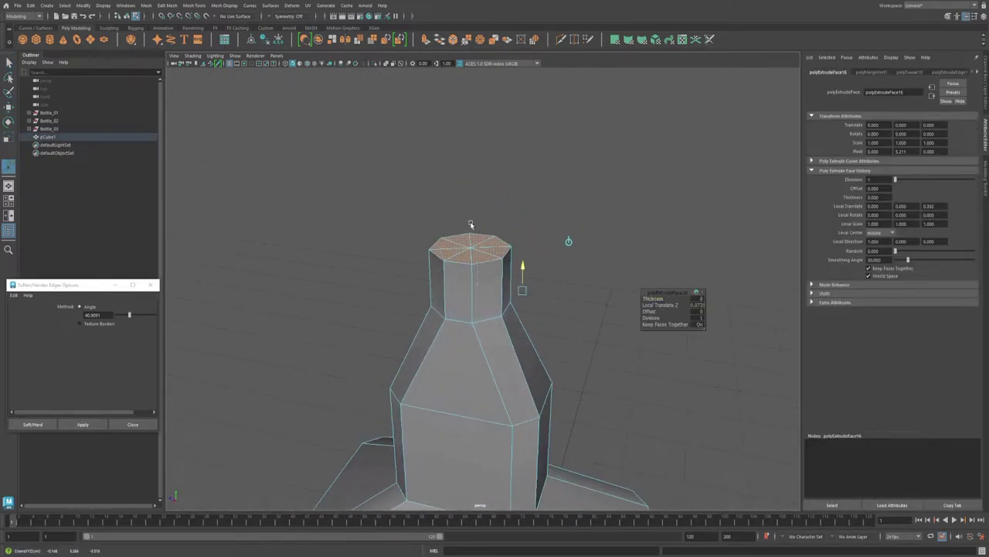
pyautogui.keyDown('alt'); pyautogui.moveTo(471, 224); pyautogui.dragTo(478, 208); pyautogui.keyUp('alt')
pyautogui.click(488, 273)
pyautogui.keyDown('shift'); pyautogui.doubleClick(514, 278); pyautogui.keyUp('shift')
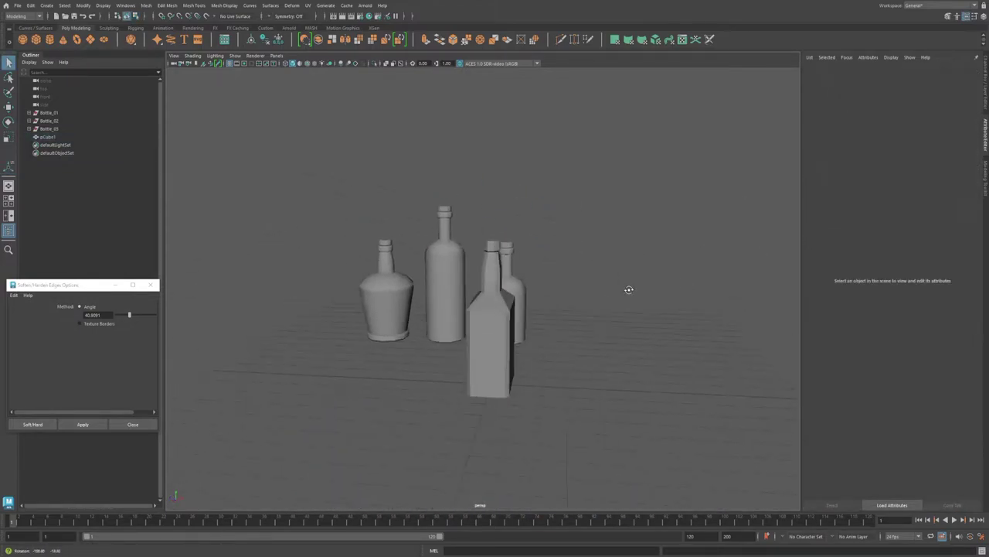
# Step: Bevel the edges where the box bottle's shoulders meet its body
pyautogui.keyDown('alt'); pyautogui.moveTo(629, 287); pyautogui.dragTo(494, 314); pyautogui.keyUp('alt')
pyautogui.click(495, 314)
pyautogui.moveTo(534, 196); pyautogui.dragTo(409, 278)
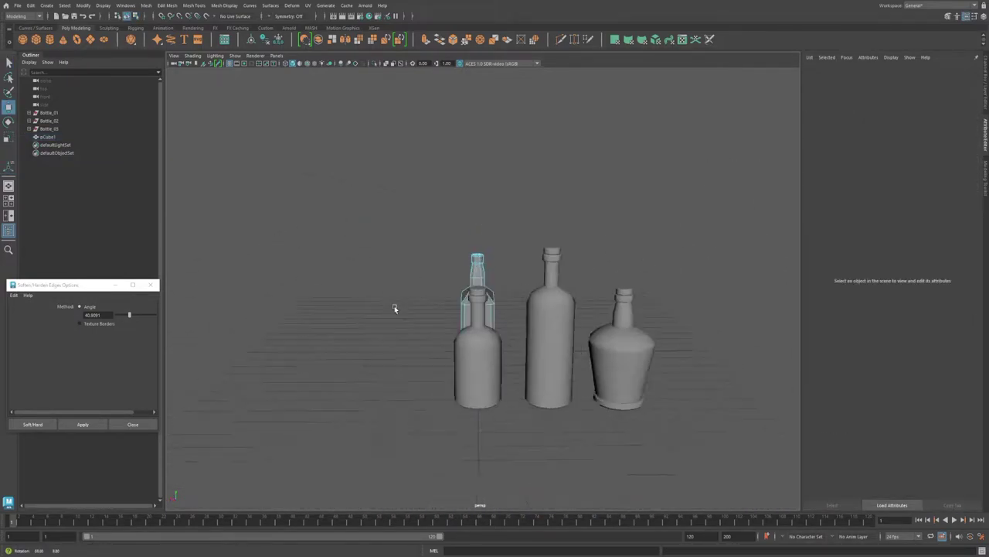
pyautogui.scroll(3, 395, 304)
pyautogui.keyDown('shift'); pyautogui.moveTo(459, 299); pyautogui.dragTo(442, 298, button='right'); pyautogui.keyUp('shift')
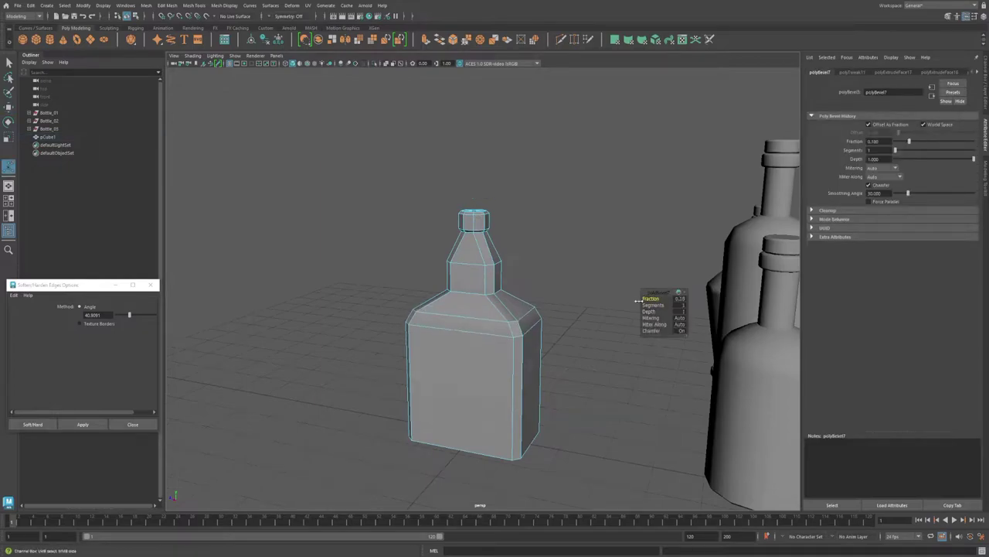
pyautogui.moveTo(639, 300); pyautogui.dragTo(632, 300)
pyautogui.keyDown('alt'); pyautogui.moveTo(470, 445); pyautogui.dragTo(479, 353); pyautogui.keyUp('alt')
# Step: Cut edges across the box bottle's bottom face between the bevelled corners and bevel its bottom perimeter
pyautogui.press('q')
pyautogui.click(479, 353)
pyautogui.click(521, 298)
pyautogui.click(399, 336)
pyautogui.keyDown('alt'); pyautogui.moveTo(533, 340); pyautogui.dragTo(483, 306); pyautogui.keyUp('alt')
pyautogui.click(393, 232)
pyautogui.press('w')
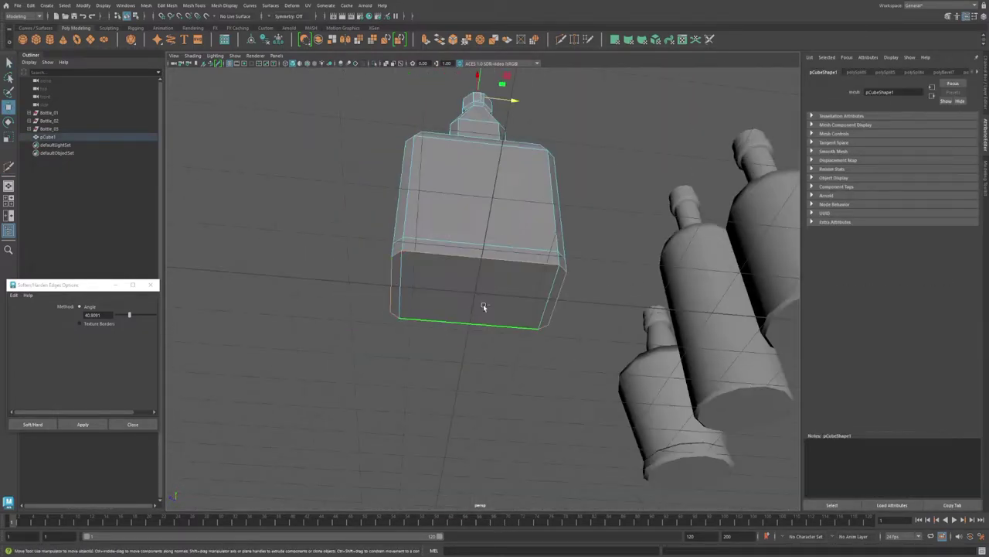
pyautogui.scroll(-3, 453, 261)
pyautogui.keyDown('alt'); pyautogui.moveTo(487, 193); pyautogui.dragTo(405, 285); pyautogui.keyUp('alt')
pyautogui.press('q')
pyautogui.press('F8')
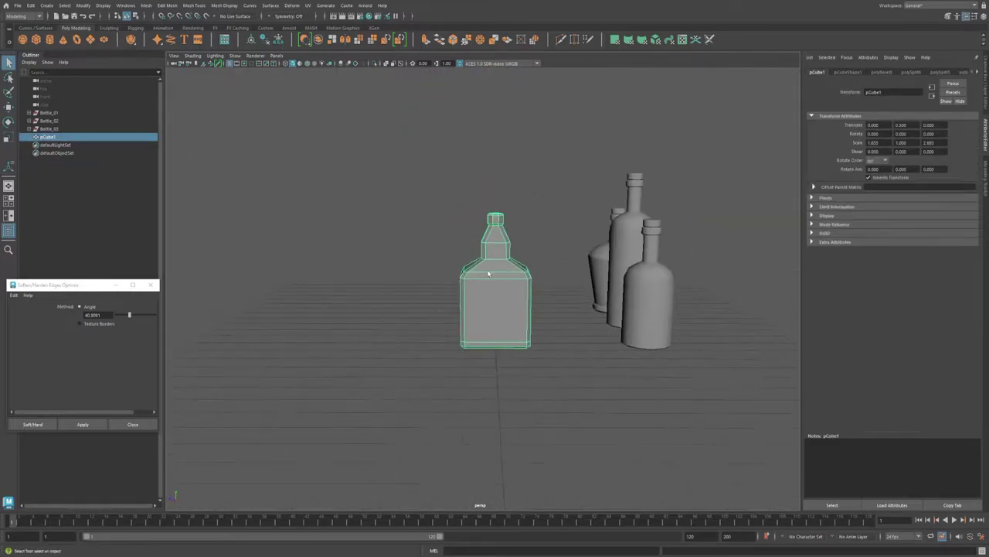
# Step: Bevel the edge loop at the base of the box bottle's neck and narrow the ring of lower neck faces
pyautogui.scroll(4, 488, 273)
pyautogui.press('F10')
pyautogui.doubleClick(501, 242)
pyautogui.hotkey('ctrl', 'b')
pyautogui.press('F8')
pyautogui.scroll(-4, 495, 279)
pyautogui.press('F11')
pyautogui.click(491, 258)
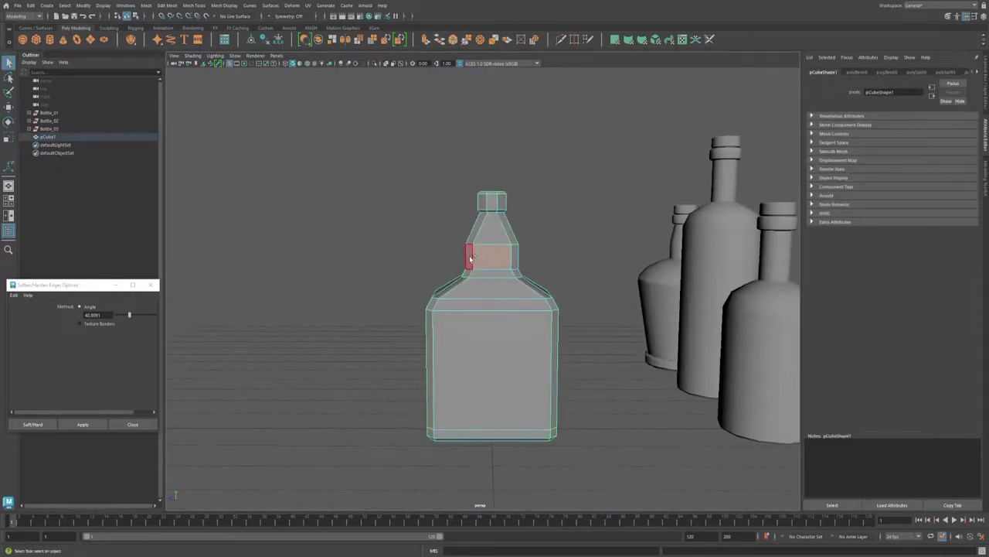
pyautogui.press('F8')
pyautogui.click(585, 287)
# Step: Scale the box bottle's body faces slightly narrower along the Z axis
pyautogui.scroll(-4, 508, 320)
pyautogui.scroll(-1, 507, 320)
pyautogui.click(507, 320)
pyautogui.press('F11')
pyautogui.moveTo(550, 439); pyautogui.dragTo(387, 290)
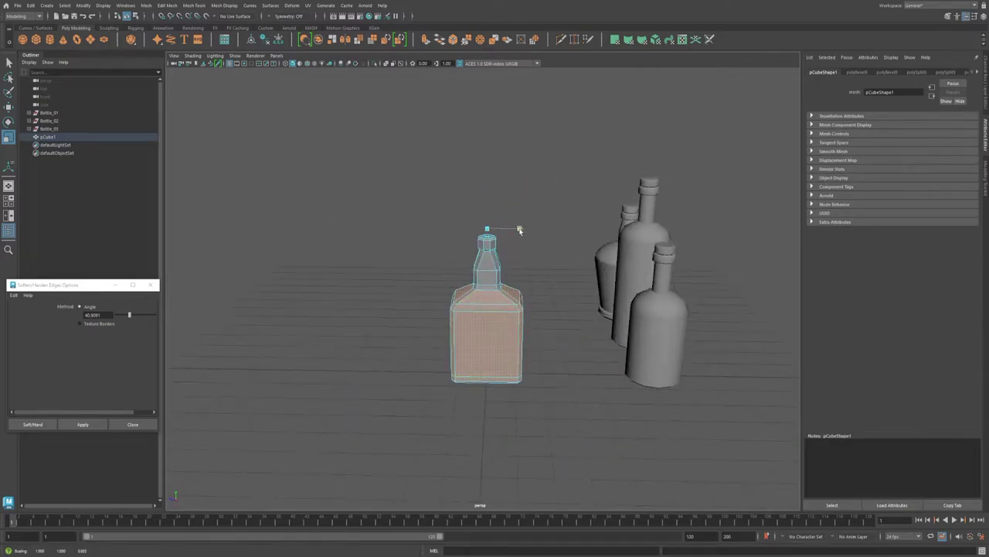
pyautogui.moveTo(520, 230); pyautogui.dragTo(515, 230)
pyautogui.press('F8')
# Step: Soften the box bottle's edges with an angle of about 65.23
pyautogui.click(579, 309)
pyautogui.click(506, 317)
pyautogui.scroll(4, 515, 210)
pyautogui.click(557, 232)
pyautogui.scroll(4, 573, 352)
pyautogui.keyDown('alt'); pyautogui.moveTo(512, 274); pyautogui.dragTo(449, 345); pyautogui.keyUp('alt')
pyautogui.scroll(-4, 534, 309)
pyautogui.scroll(-2, 494, 325)
pyautogui.click(132, 424)
pyautogui.click(449, 345)
pyautogui.scroll(3, 449, 345)
pyautogui.click(224, 5)
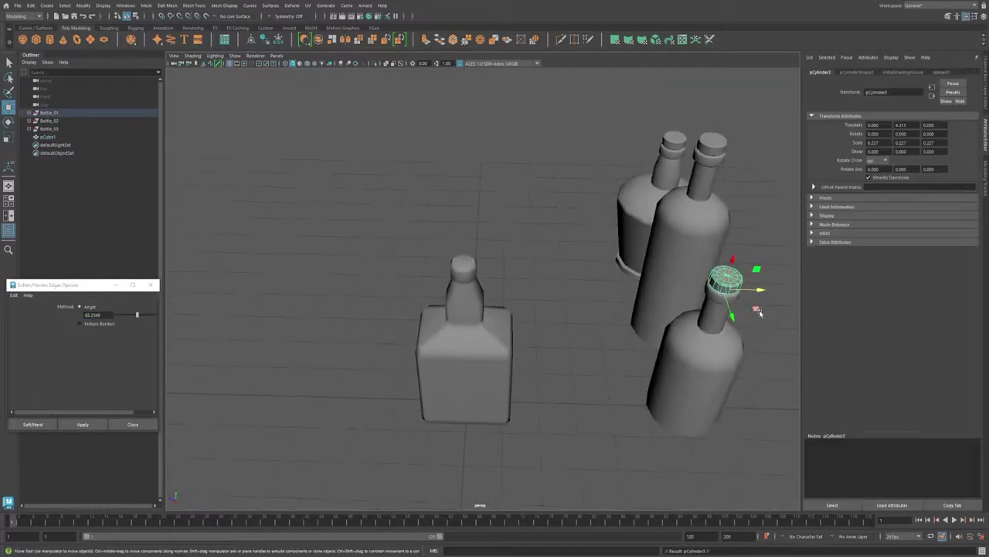
# Step: Place a copy of Bottle_01's stopper in the neck of the box bottle
pyautogui.moveTo(759, 311); pyautogui.dragTo(601, 309)
pyautogui.keyDown('alt'); pyautogui.moveTo(541, 310); pyautogui.dragTo(479, 293); pyautogui.keyUp('alt')
pyautogui.moveTo(453, 232); pyautogui.dragTo(453, 198)
pyautogui.scroll(5, 494, 309)
pyautogui.click(519, 331)
pyautogui.click(773, 417)
pyautogui.keyDown('alt'); pyautogui.moveTo(433, 309); pyautogui.dragTo(333, 279); pyautogui.keyUp('alt')
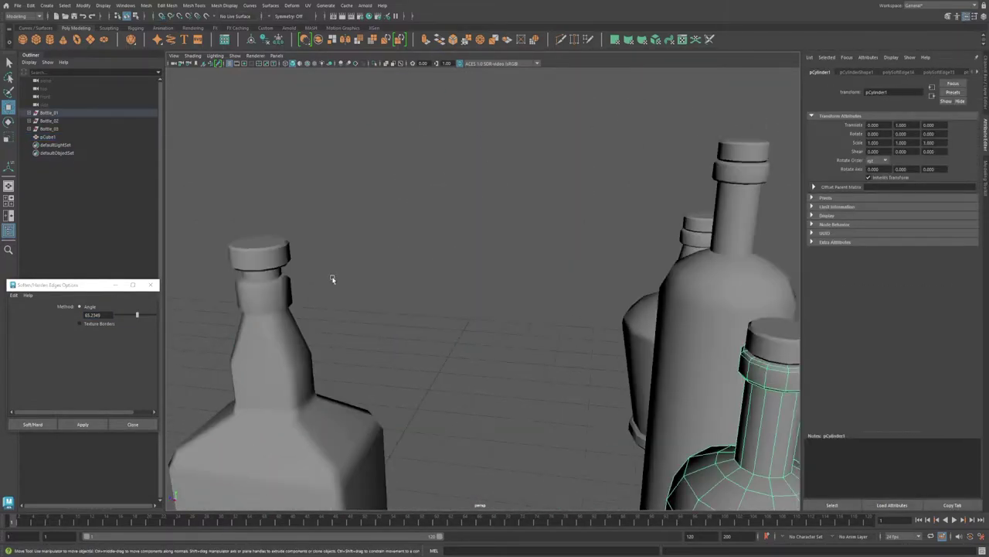
# Step: Delete the triangular cap faces on top of the box bottle's lip to open the neck
pyautogui.keyDown('alt'); pyautogui.moveTo(333, 279); pyautogui.dragTo(533, 307, button='middle'); pyautogui.keyUp('alt')
pyautogui.scroll(5, 480, 309)
pyautogui.click(412, 346)
pyautogui.moveTo(446, 327); pyautogui.dragTo(447, 441, button='right')
pyautogui.click(429, 319)
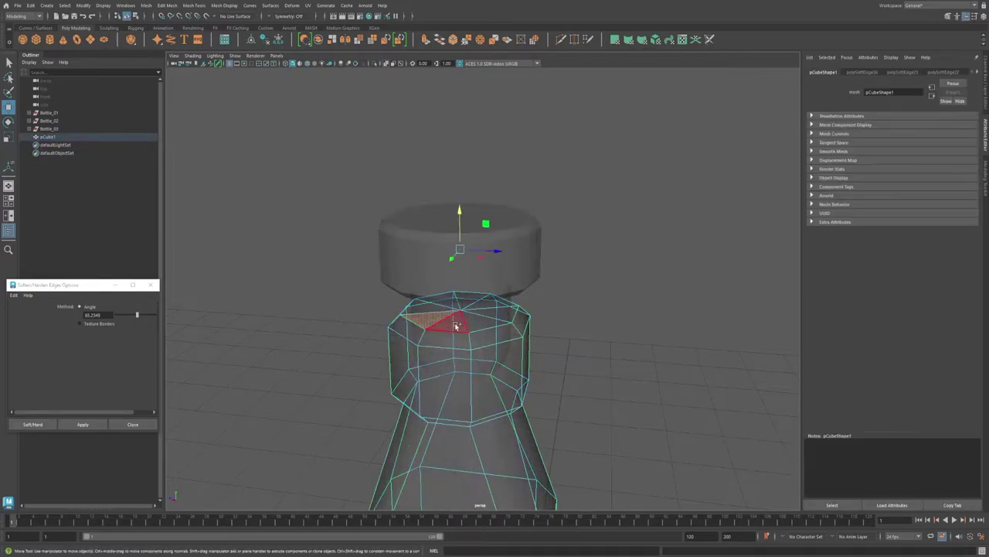
pyautogui.moveTo(520, 355); pyautogui.dragTo(541, 333, button='right')
# Step: Extrude all faces of the box bottle with a negative thickness to give the glass a wall
pyautogui.scroll(-5, 506, 379)
pyautogui.keyDown('alt'); pyautogui.moveTo(504, 390); pyautogui.dragTo(470, 315, button='middle'); pyautogui.keyUp('alt')
pyautogui.hotkey('ctrl', 'e')
pyautogui.moveTo(656, 299); pyautogui.dragTo(652, 298)
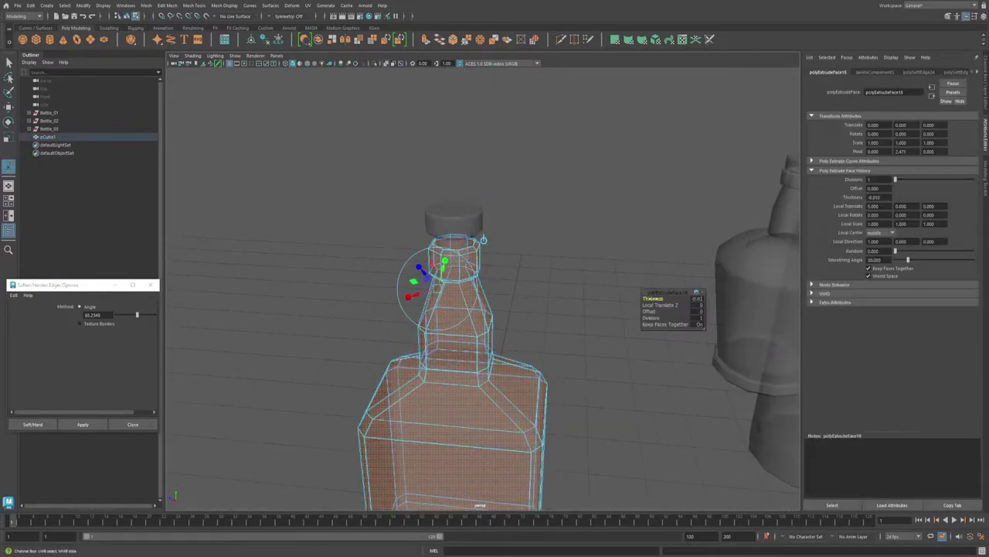
pyautogui.keyDown('alt'); pyautogui.moveTo(484, 239); pyautogui.dragTo(530, 267); pyautogui.keyUp('alt')
# Step: Try softening the box bottle's edges and moving its stopper down into the neck
pyautogui.moveTo(530, 268); pyautogui.dragTo(550, 241, button='right')
pyautogui.click(222, 5)
pyautogui.click(229, 40)
pyautogui.click(696, 391)
pyautogui.press('w')
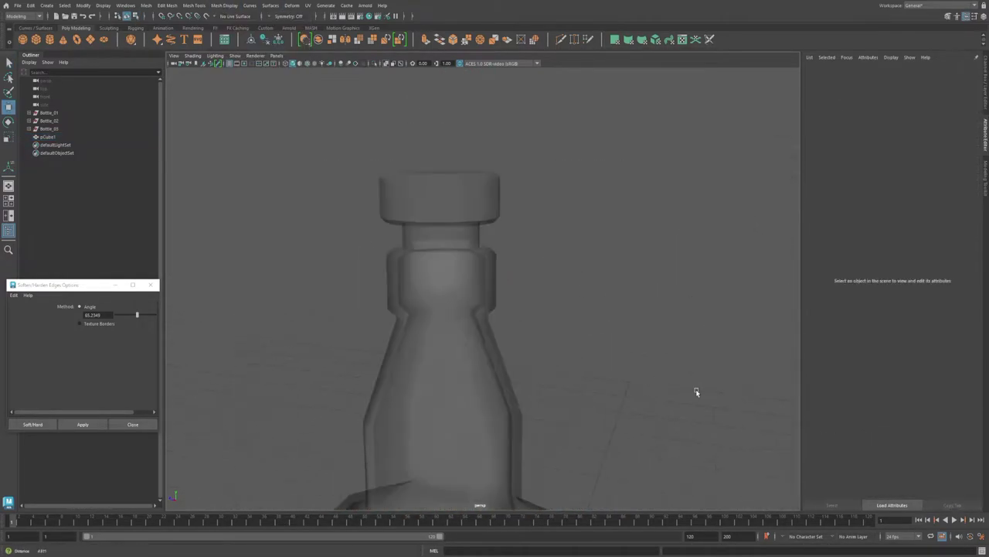
pyautogui.click(452, 202)
pyautogui.moveTo(479, 232); pyautogui.dragTo(469, 268)
# Step: Undo the stopper move and edge softening, and bevel the box bottle's rim edges with a fraction of 0.5
pyautogui.hotkey('ctrl', 'z')
pyautogui.hotkey('ctrl', 'z')
pyautogui.hotkey('ctrl', 'z')
pyautogui.hotkey('ctrl', 'z')
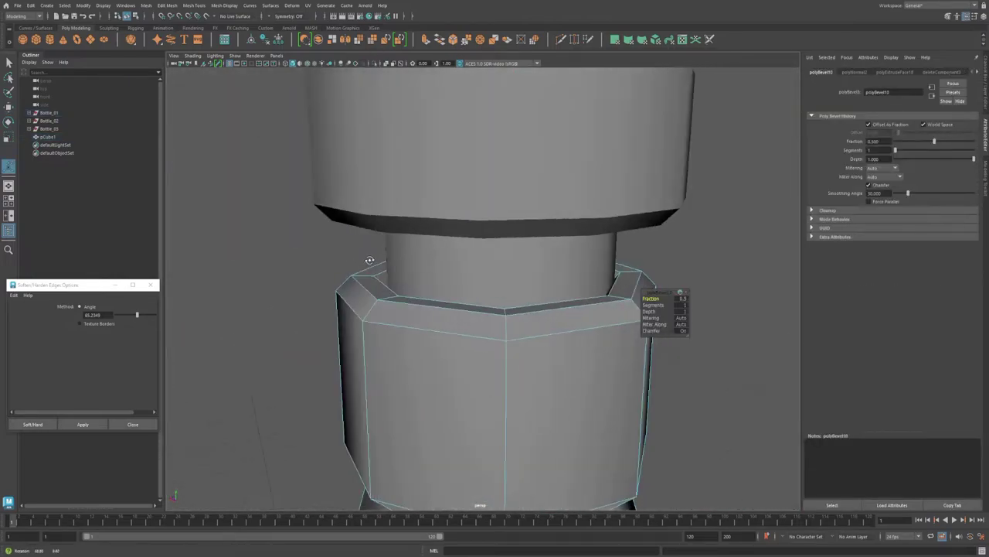
pyautogui.hotkey('ctrl', 'z')
pyautogui.hotkey('ctrl', 'z')
pyautogui.hotkey('ctrl', 'z')
pyautogui.hotkey('ctrl', 'z')
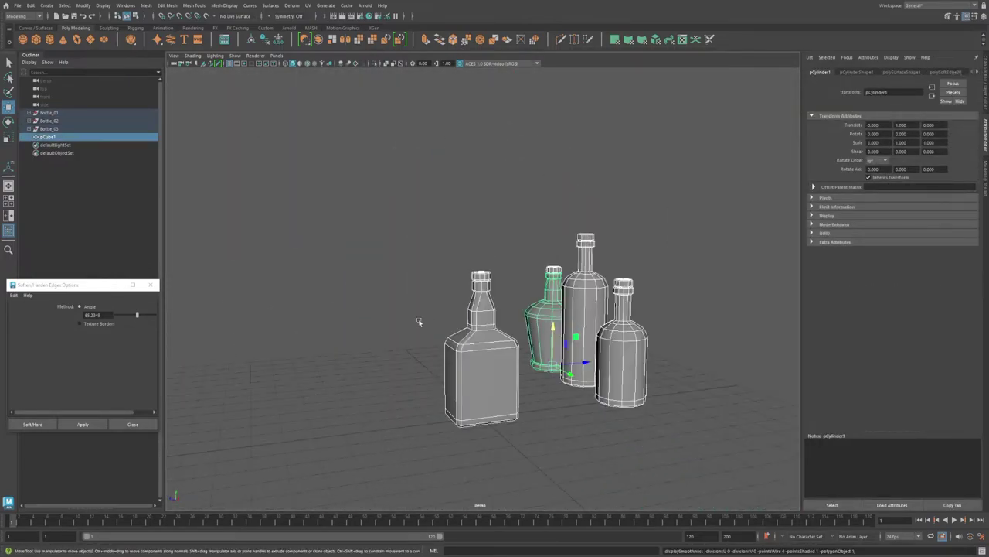
# Step: Flare the head of the box bottle's stopper toward its top and adjust the height of its upper faces
pyautogui.click(602, 292)
pyautogui.keyDown('alt'); pyautogui.moveTo(603, 292); pyautogui.dragTo(503, 313, button='right'); pyautogui.keyUp('alt')
pyautogui.keyDown('alt'); pyautogui.moveTo(503, 313); pyautogui.dragTo(554, 312); pyautogui.keyUp('alt')
pyautogui.keyDown('alt'); pyautogui.moveTo(554, 311); pyautogui.dragTo(588, 294, button='right'); pyautogui.keyUp('alt')
pyautogui.click(480, 290)
pyautogui.moveTo(499, 322); pyautogui.dragTo(494, 267)
pyautogui.hotkey('ctrl', 'z')
pyautogui.press('w')
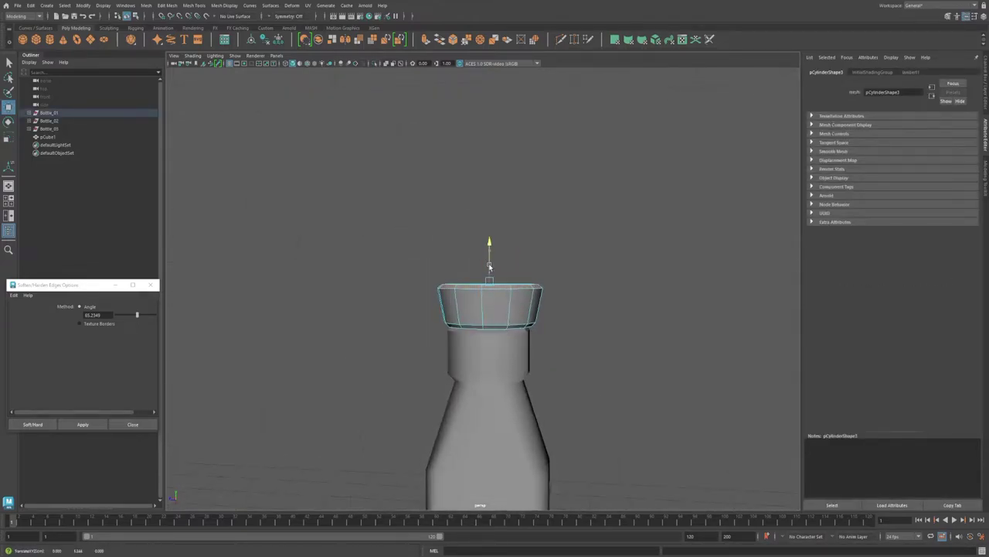
# Step: Scale the upper faces of Bottle_01's stopper outward so its head flares toward the top
pyautogui.click(588, 310)
pyautogui.keyDown('alt'); pyautogui.moveTo(588, 309); pyautogui.dragTo(436, 355, button='right'); pyautogui.keyUp('alt')
pyautogui.click(461, 232)
pyautogui.moveTo(458, 223); pyautogui.dragTo(456, 262, button='right')
pyautogui.keyDown('shift'); pyautogui.doubleClick(452, 248); pyautogui.keyUp('shift')
pyautogui.keyDown('shift'); pyautogui.doubleClick(442, 180); pyautogui.keyUp('shift')
pyautogui.press('r')
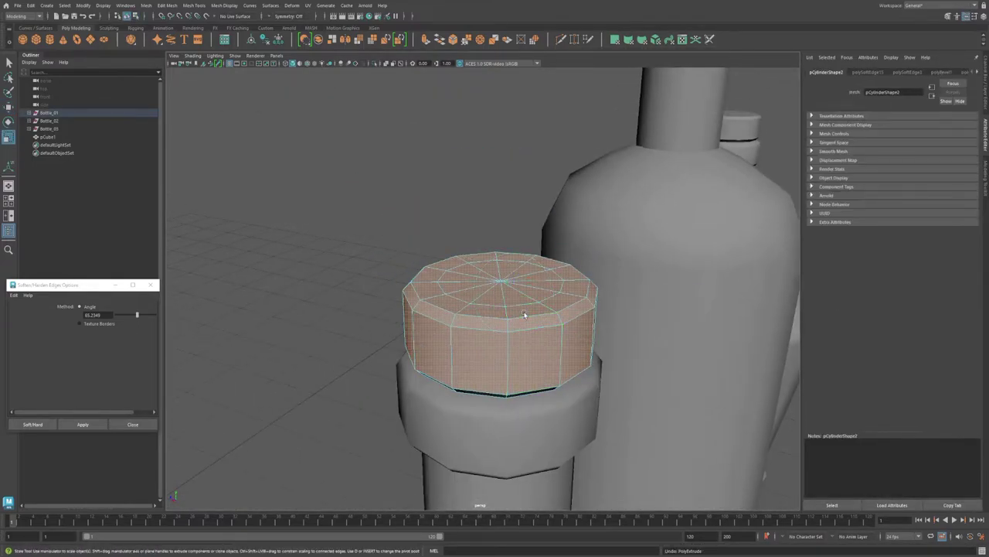
pyautogui.keyDown('ctrl'); pyautogui.doubleClick(511, 352); pyautogui.keyUp('ctrl')
pyautogui.keyDown('alt'); pyautogui.moveTo(396, 77); pyautogui.dragTo(391, 89); pyautogui.keyUp('alt')
pyautogui.keyDown('alt'); pyautogui.moveTo(391, 89); pyautogui.dragTo(348, 97, button='right'); pyautogui.keyUp('alt')
pyautogui.moveTo(512, 310); pyautogui.dragTo(533, 311)
pyautogui.keyDown('alt'); pyautogui.moveTo(533, 340); pyautogui.dragTo(481, 322); pyautogui.keyUp('alt')
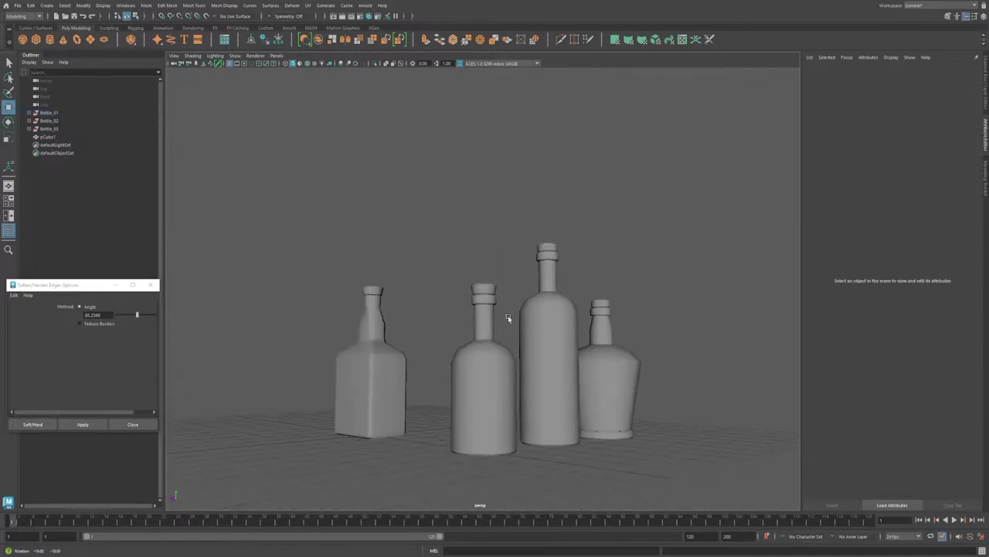
# Step: Project planar UVs onto Bottle_02, cut seams between its parts, and unfold the body, neck and shoulder shells
pyautogui.rightClick(494, 248)
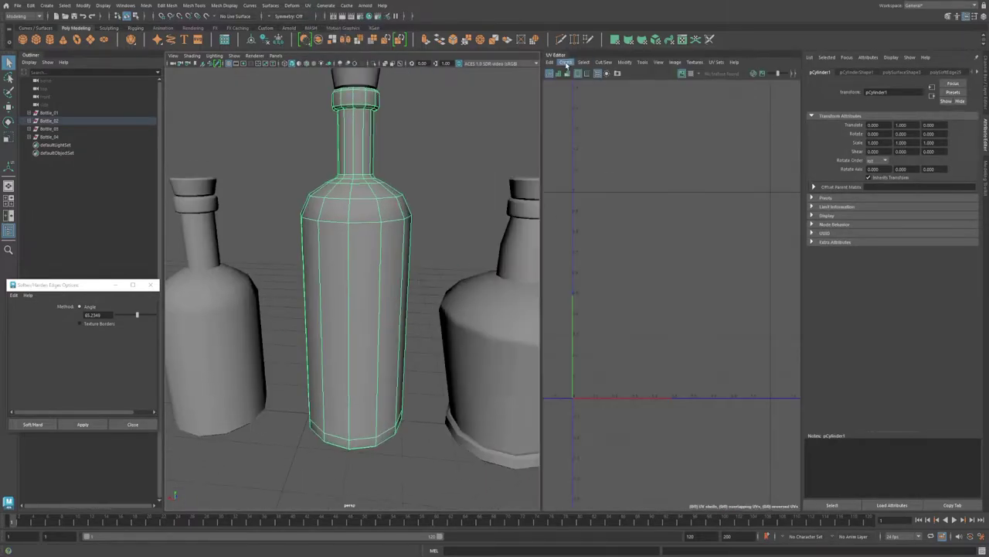
pyautogui.click(367, 261)
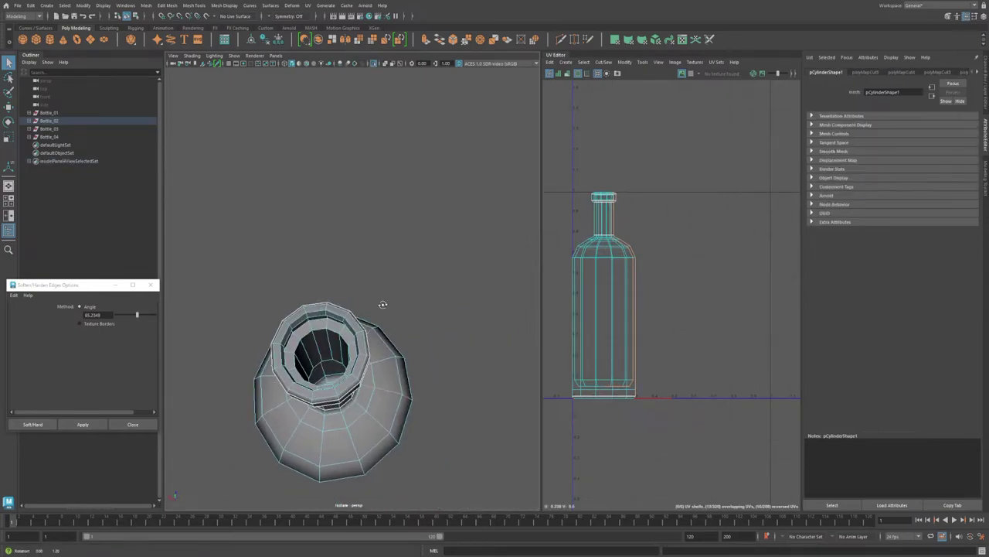
pyautogui.rightClick(331, 285)
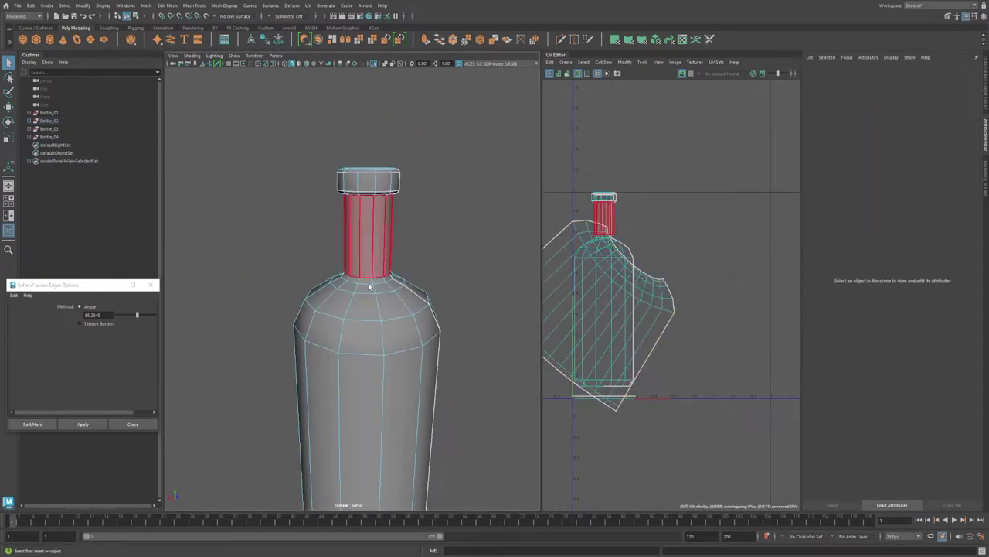
pyautogui.keyDown('shift'); pyautogui.rightClick(539, 287); pyautogui.keyUp('shift')
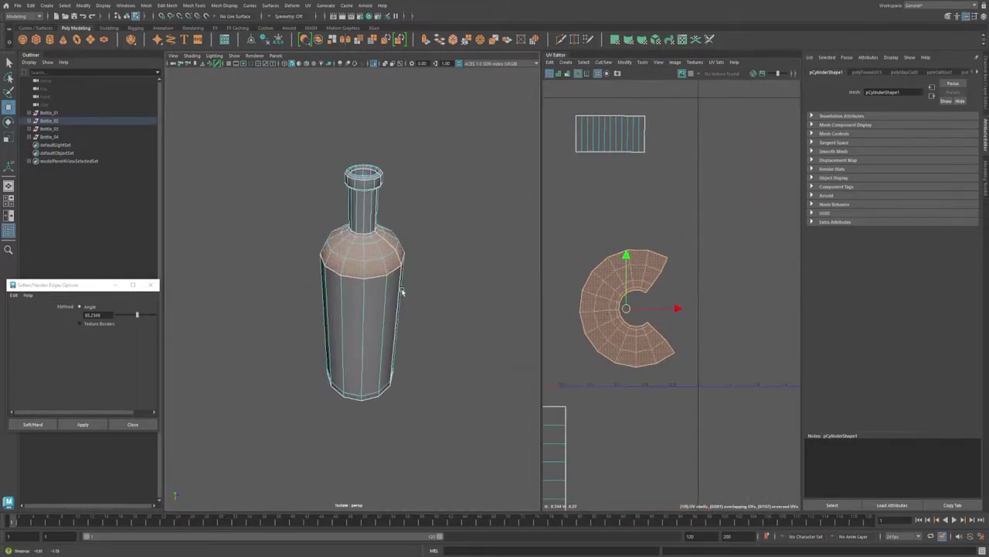
# Step: Straighten Bottle_02's curved shoulder UV shell into a near-rectangular strip
pyautogui.scroll(3, 603, 329)
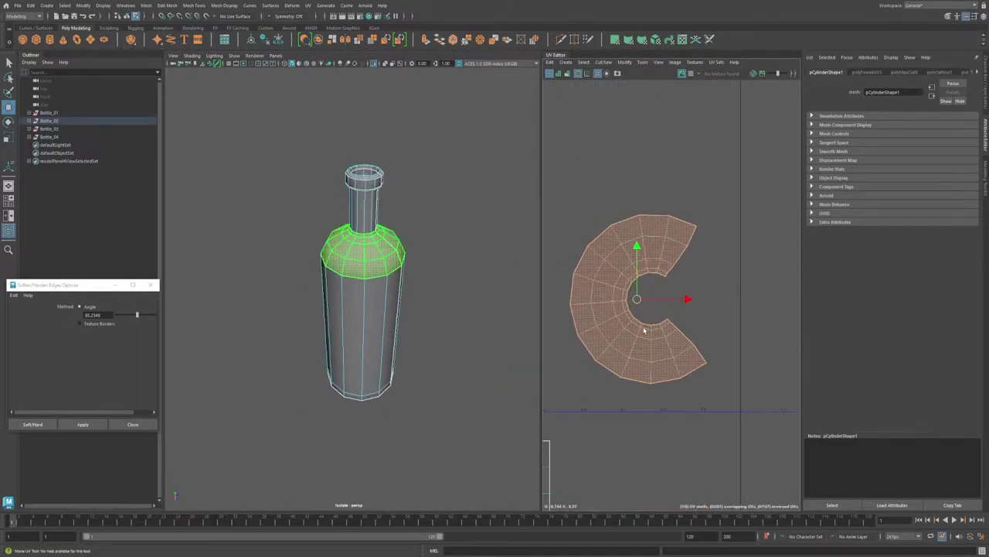
pyautogui.moveTo(644, 331); pyautogui.dragTo(643, 293, button='right')
pyautogui.doubleClick(614, 252)
pyautogui.keyDown('shift'); pyautogui.moveTo(614, 252); pyautogui.dragTo(646, 251, button='right'); pyautogui.keyUp('shift')
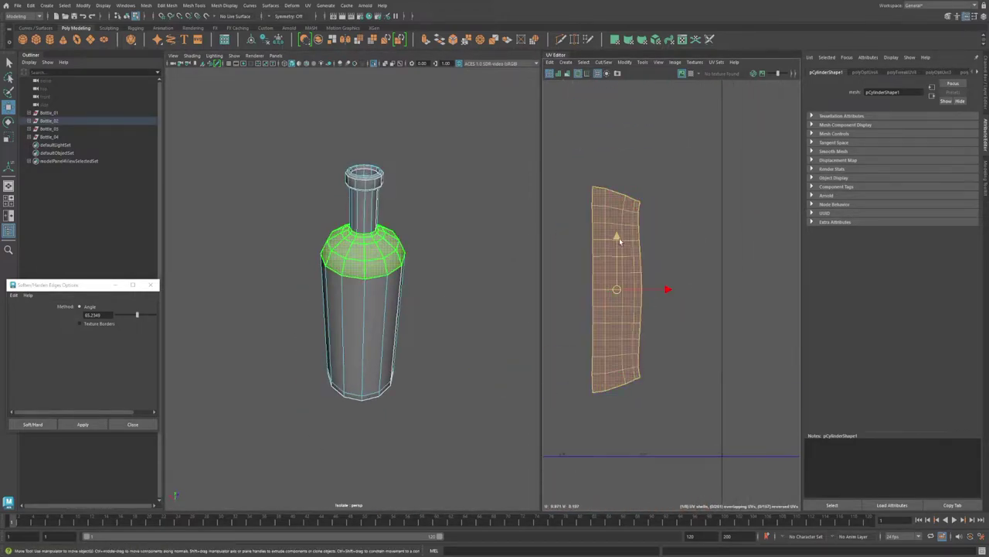
# Step: Move the shoulder UV shell beside the body shell below the UV tile and rotate the neck shell upright next to it
pyautogui.scroll(-5, 620, 255)
pyautogui.moveTo(741, 360); pyautogui.dragTo(707, 444)
pyautogui.doubleClick(712, 261)
pyautogui.scroll(3, 680, 247)
pyautogui.press('e')
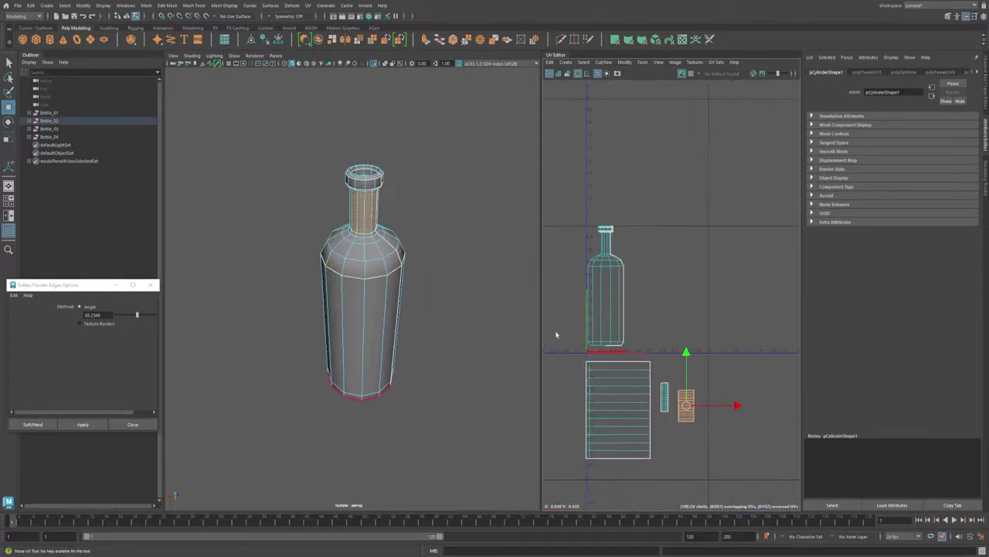
# Step: Unfold the UV shell of the lip's outer band and place it upright between the shoulder and neck shells below the tile
pyautogui.keyDown('alt'); pyautogui.moveTo(433, 294); pyautogui.dragTo(437, 279); pyautogui.keyUp('alt')
pyautogui.scroll(3, 371, 271)
pyautogui.keyDown('alt'); pyautogui.moveTo(368, 193); pyautogui.dragTo(329, 263, button='middle'); pyautogui.keyUp('alt')
pyautogui.doubleClick(605, 228)
pyautogui.keyDown('shift'); pyautogui.rightClick(671, 273); pyautogui.keyUp('shift')
pyautogui.keyDown('shift'); pyautogui.moveTo(554, 289); pyautogui.dragTo(553, 289, button='right'); pyautogui.keyUp('shift')
pyautogui.moveTo(671, 287); pyautogui.dragTo(675, 357)
pyautogui.scroll(3, 675, 386)
pyautogui.press('e')
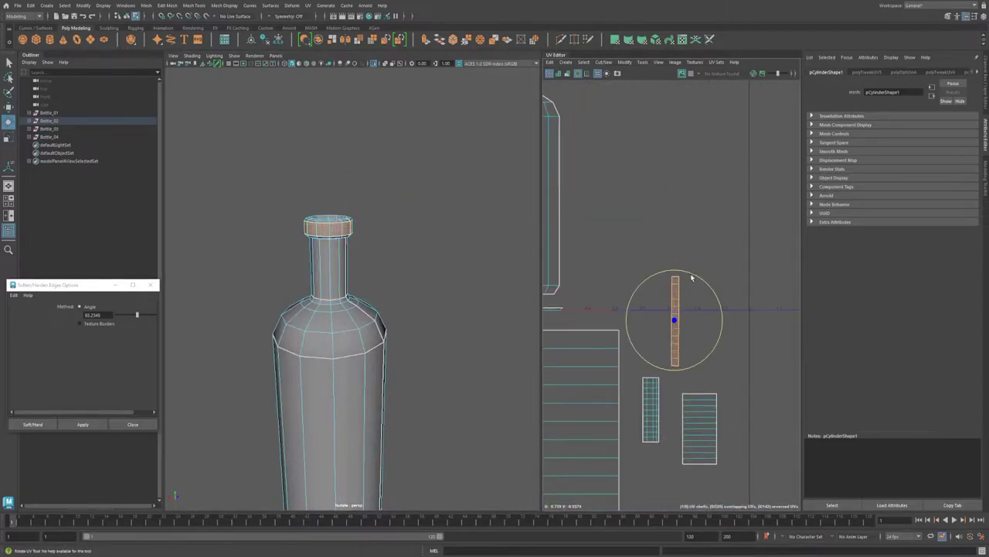
pyautogui.keyDown('alt'); pyautogui.moveTo(626, 405); pyautogui.dragTo(583, 268, button='middle'); pyautogui.keyUp('alt')
pyautogui.scroll(-3, 588, 278)
# Step: Move the lip's top rim UV shell clear of the bottle projection and straighten it into an upright strip
pyautogui.keyDown('alt'); pyautogui.moveTo(363, 263); pyautogui.dragTo(371, 355); pyautogui.keyUp('alt')
pyautogui.doubleClick(675, 258)
pyautogui.moveTo(644, 267); pyautogui.dragTo(694, 327)
pyautogui.press('e')
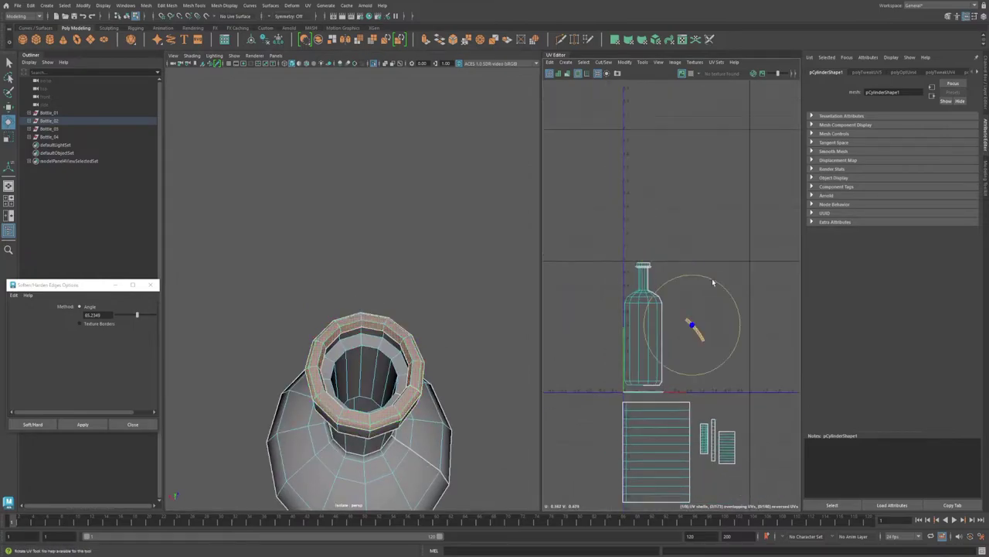
pyautogui.scroll(5, 693, 324)
pyautogui.keyDown('shift'); pyautogui.moveTo(659, 235); pyautogui.dragTo(654, 323, button='right'); pyautogui.keyUp('shift')
pyautogui.doubleClick(655, 250)
pyautogui.scroll(-5, 364, 271)
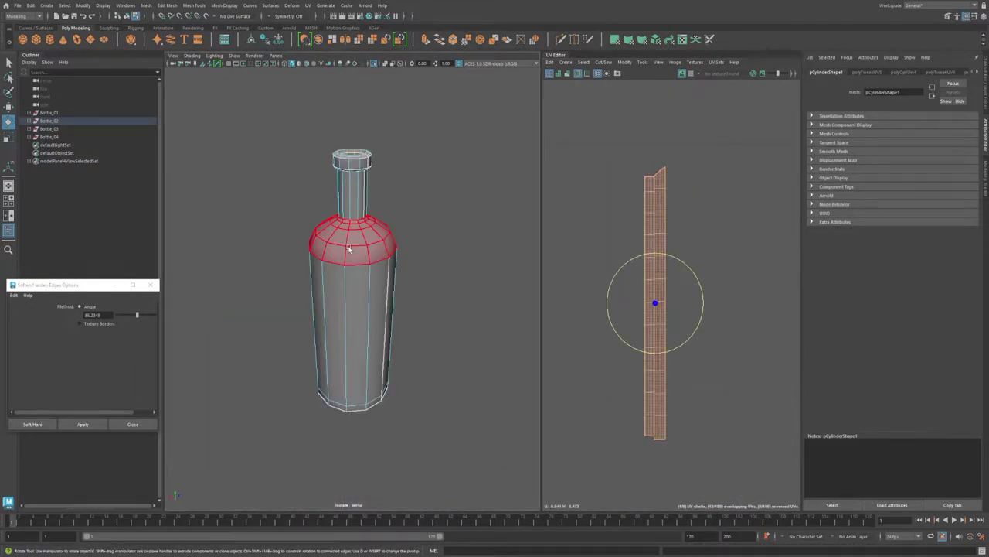
# Step: Cut the rim's UV strip lengthwise along an edge loop and straighten the separated strip
pyautogui.keyDown('alt'); pyautogui.moveTo(349, 250); pyautogui.dragTo(356, 340); pyautogui.keyUp('alt')
pyautogui.scroll(5, 363, 309)
pyautogui.moveTo(374, 248); pyautogui.dragTo(374, 228, button='right')
pyautogui.click(374, 225)
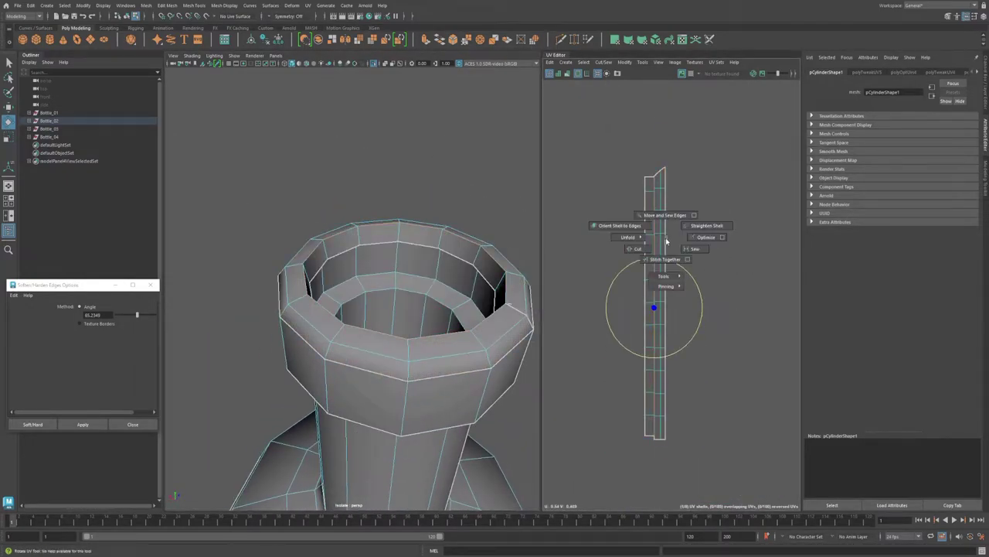
pyautogui.keyDown('alt'); pyautogui.moveTo(663, 274); pyautogui.dragTo(662, 269, button='middle'); pyautogui.keyUp('alt')
pyautogui.click(662, 270)
pyautogui.keyDown('shift'); pyautogui.moveTo(662, 269); pyautogui.dragTo(662, 272, button='right'); pyautogui.keyUp('shift')
pyautogui.keyDown('shift'); pyautogui.moveTo(751, 286); pyautogui.dragTo(750, 357, button='right'); pyautogui.keyUp('shift')
pyautogui.moveTo(644, 281); pyautogui.dragTo(623, 281, button='right')
pyautogui.click(685, 300)
pyautogui.keyDown('shift'); pyautogui.moveTo(685, 300); pyautogui.dragTo(678, 379, button='right'); pyautogui.keyUp('shift')
# Step: Unfold the remaining UV strip of the lip's inner rim band beside the straightened one
pyautogui.click(648, 290)
pyautogui.keyDown('shift'); pyautogui.moveTo(648, 290); pyautogui.dragTo(588, 314, button='right'); pyautogui.keyUp('shift')
pyautogui.moveTo(648, 303); pyautogui.dragTo(656, 324)
pyautogui.hotkey('ctrl', 'z')
pyautogui.keyDown('alt'); pyautogui.moveTo(656, 324); pyautogui.dragTo(646, 302, button='middle'); pyautogui.keyUp('alt')
pyautogui.keyDown('alt'); pyautogui.moveTo(489, 278); pyautogui.dragTo(452, 321); pyautogui.keyUp('alt')
pyautogui.keyDown('shift'); pyautogui.moveTo(646, 284); pyautogui.dragTo(600, 286, button='right'); pyautogui.keyUp('shift')
pyautogui.scroll(-3, 632, 284)
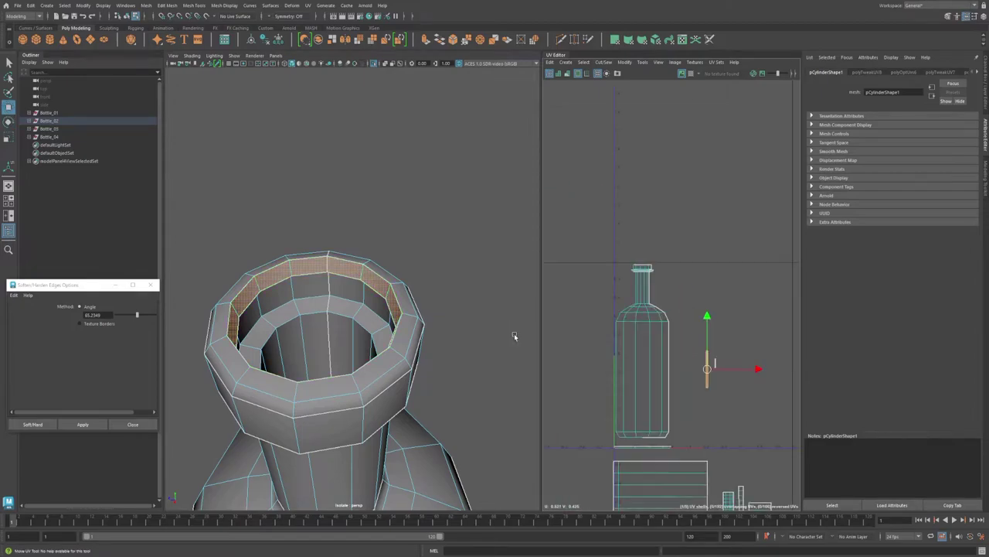
# Step: Unfold the UV shell of the bevelled band beneath Bottle_02's lip and select one of its edges
pyautogui.keyDown('shift'); pyautogui.rightClick(608, 285); pyautogui.keyUp('shift')
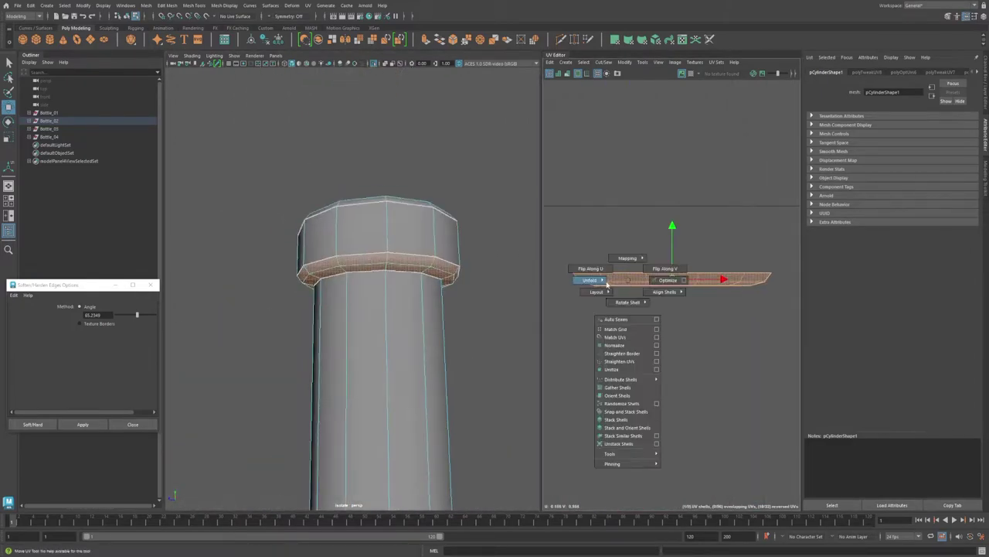
pyautogui.click(606, 281)
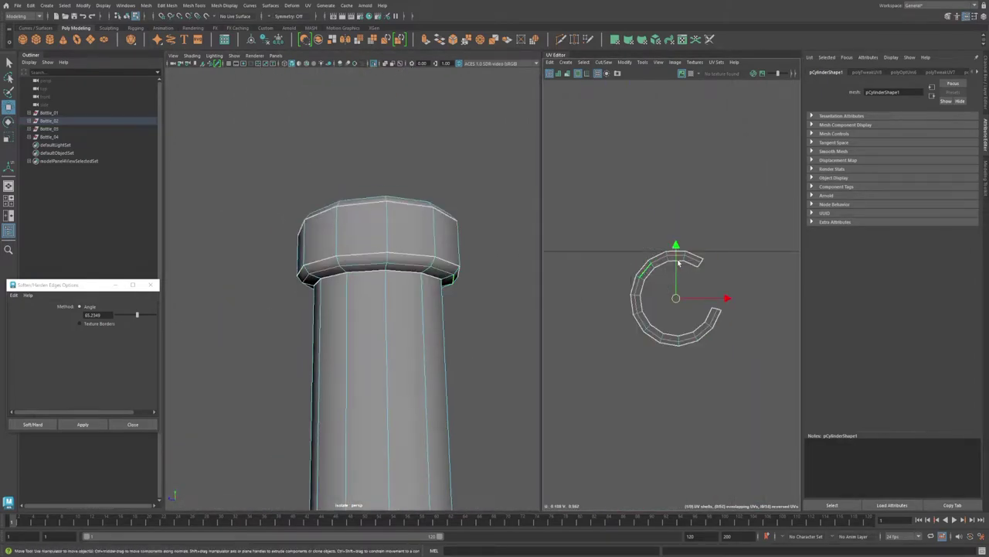
pyautogui.click(680, 271)
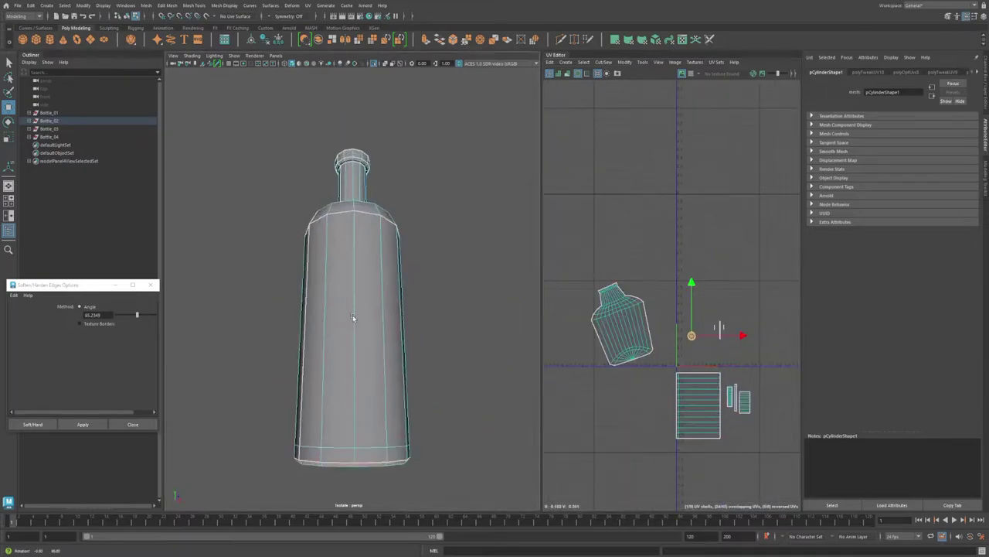
# Step: Cut Bottle_02's inner UV shell along the shoulder and bottom edge loops to separate the shoulder, body and base
pyautogui.keyDown('shift'); pyautogui.rightClick(658, 312); pyautogui.keyUp('shift')
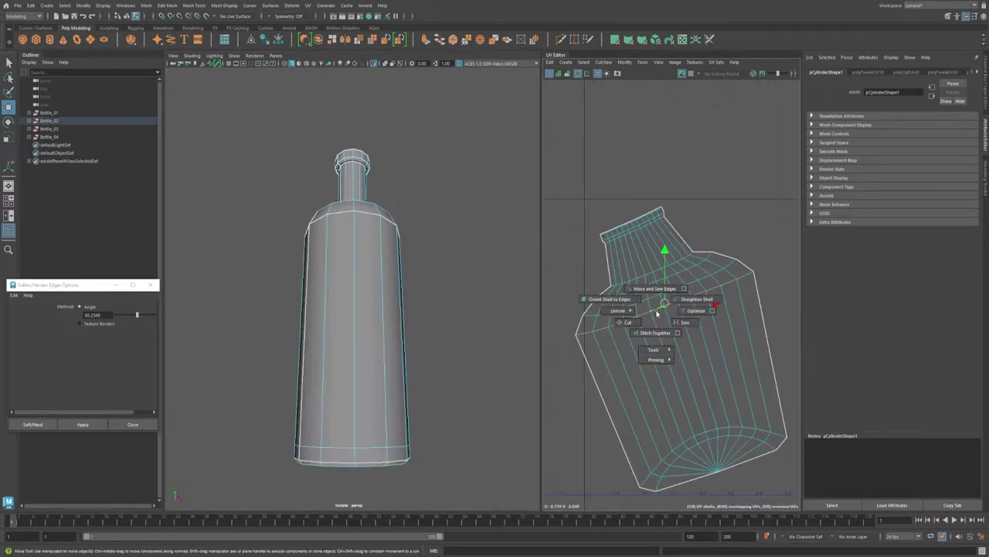
pyautogui.keyDown('shift'); pyautogui.rightClick(645, 347); pyautogui.keyUp('shift')
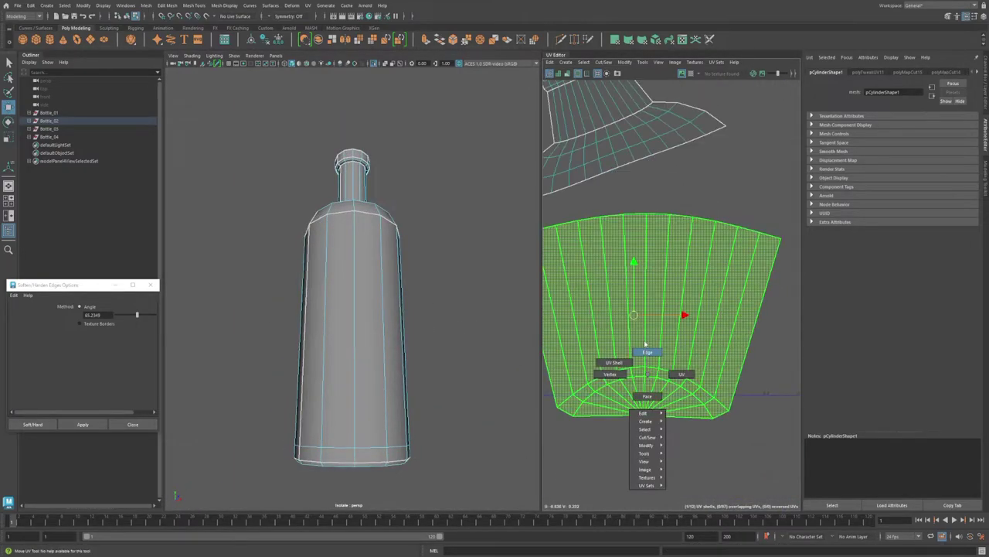
pyautogui.click(619, 329)
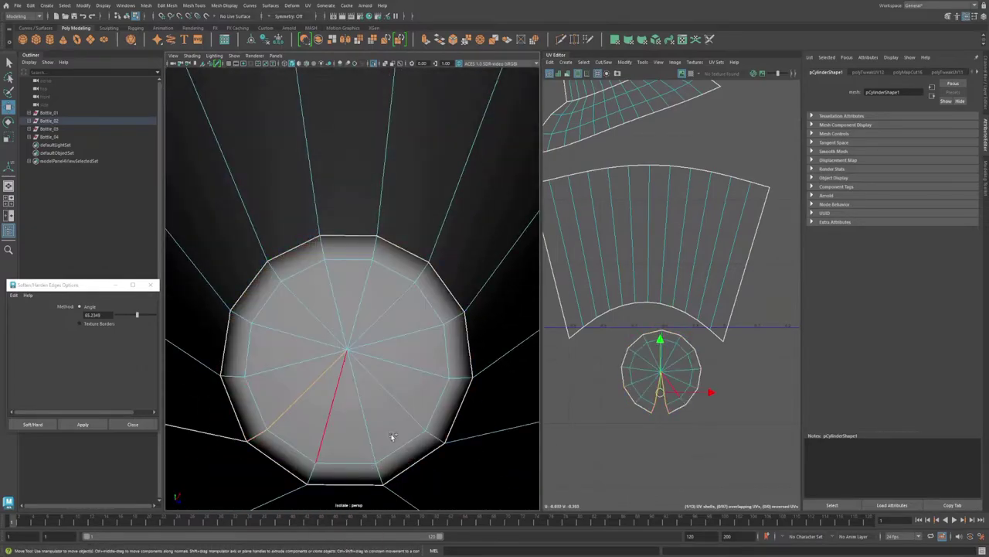
# Step: Sew the open seam in the inner base's UV disc and unfold the inner body shell
pyautogui.rightClick(361, 320)
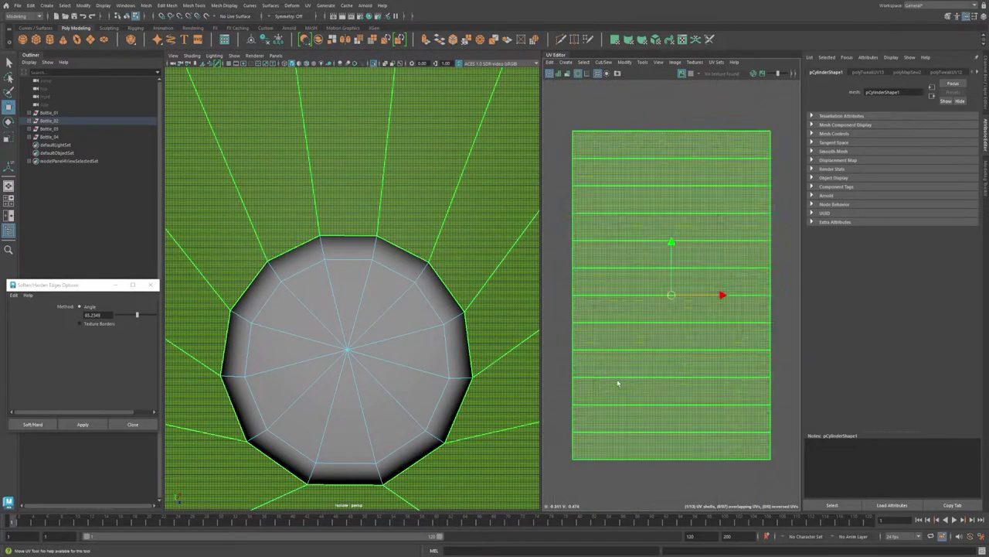
pyautogui.keyDown('shift'); pyautogui.rightClick(581, 338); pyautogui.keyUp('shift')
pyautogui.click(581, 338)
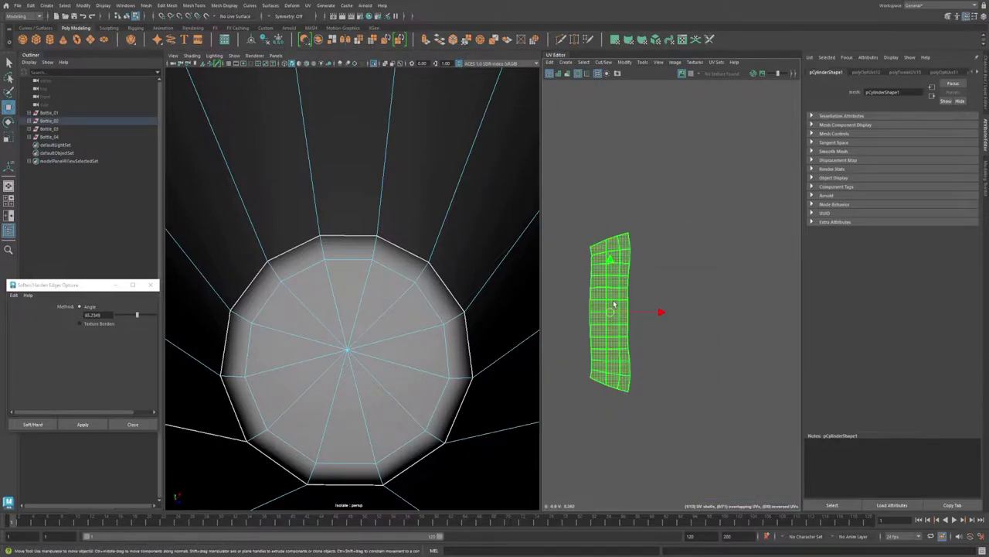
# Step: Arrange Bottle_02's UV shells inside the U1V1 tile and inspect them with the checker texture on the bottle
pyautogui.press('w')
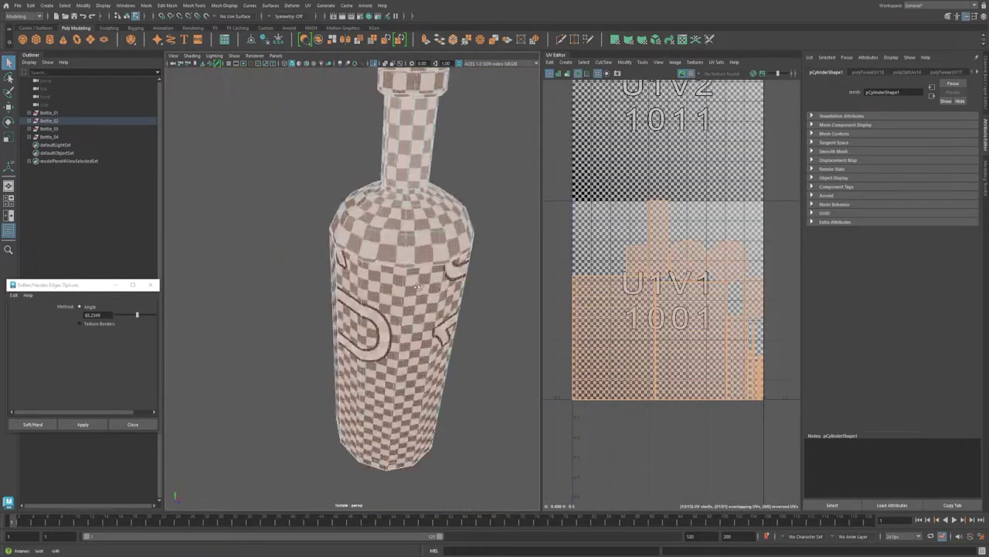
pyautogui.click(403, 321)
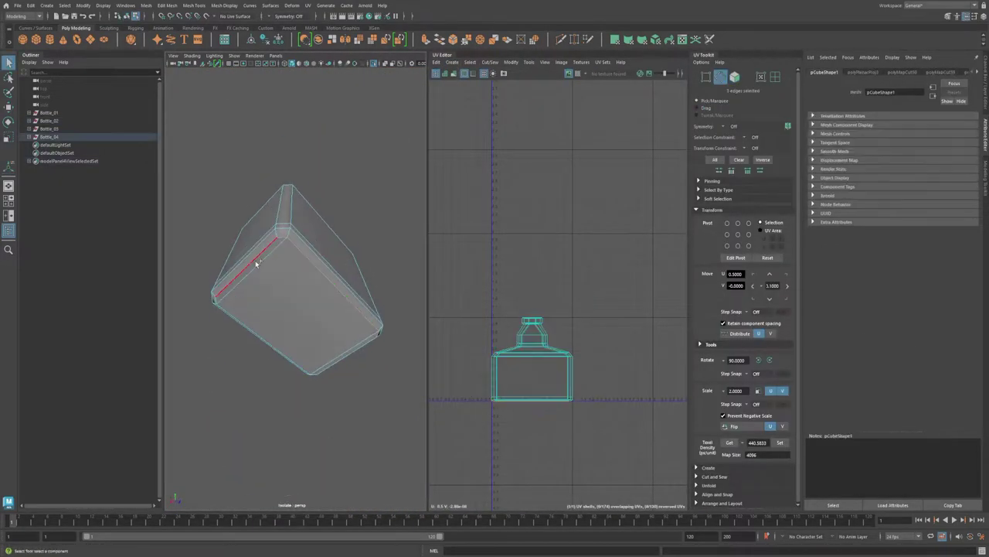
# Step: Cut UV seams around Bottle_04's base and down one body corner, and unfold the body and base shells
pyautogui.keyDown('shift'); pyautogui.moveTo(475, 265); pyautogui.dragTo(468, 270, button='right'); pyautogui.keyUp('shift')
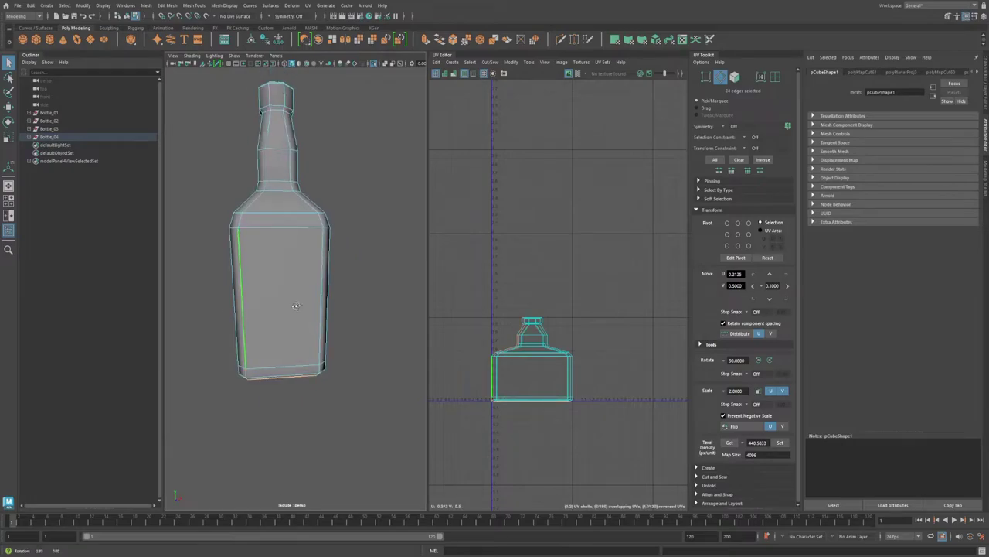
pyautogui.keyDown('shift'); pyautogui.moveTo(535, 323); pyautogui.dragTo(520, 323, button='right'); pyautogui.keyUp('shift')
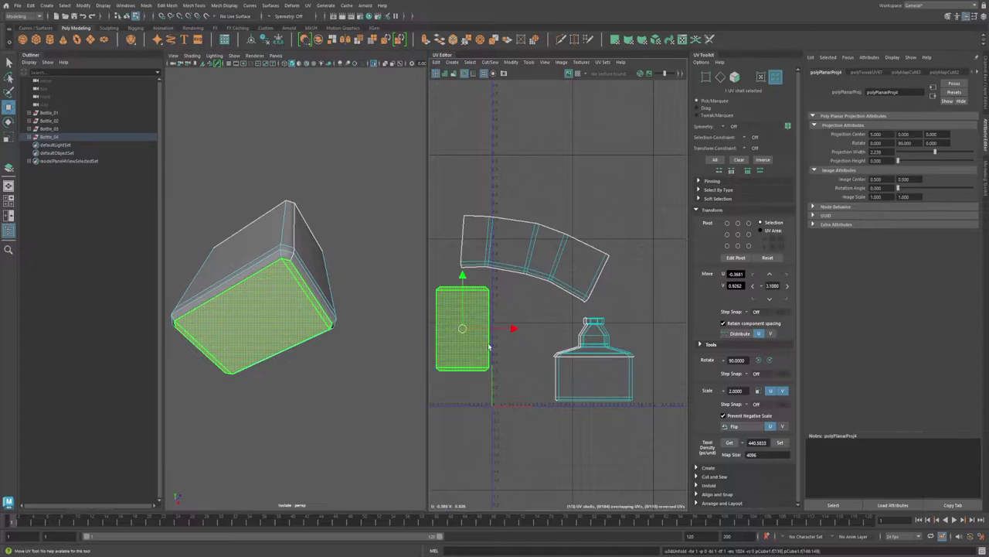
pyautogui.keyDown('shift'); pyautogui.rightClick(456, 337); pyautogui.keyUp('shift')
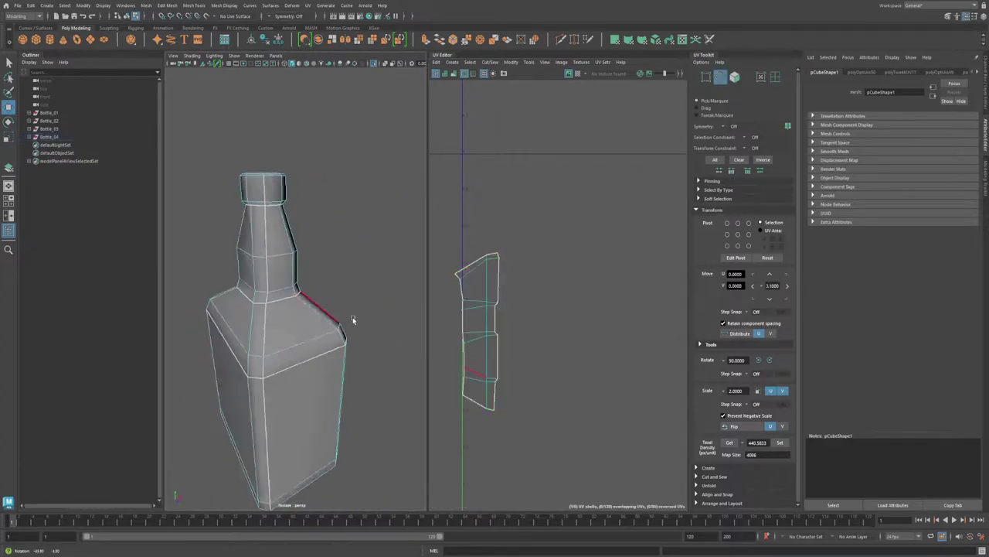
# Step: Cut UV seams down Bottle_04's neck and around its lip, including the edge loop at the inner rim
pyautogui.keyDown('alt'); pyautogui.moveTo(352, 319); pyautogui.dragTo(286, 320); pyautogui.keyUp('alt')
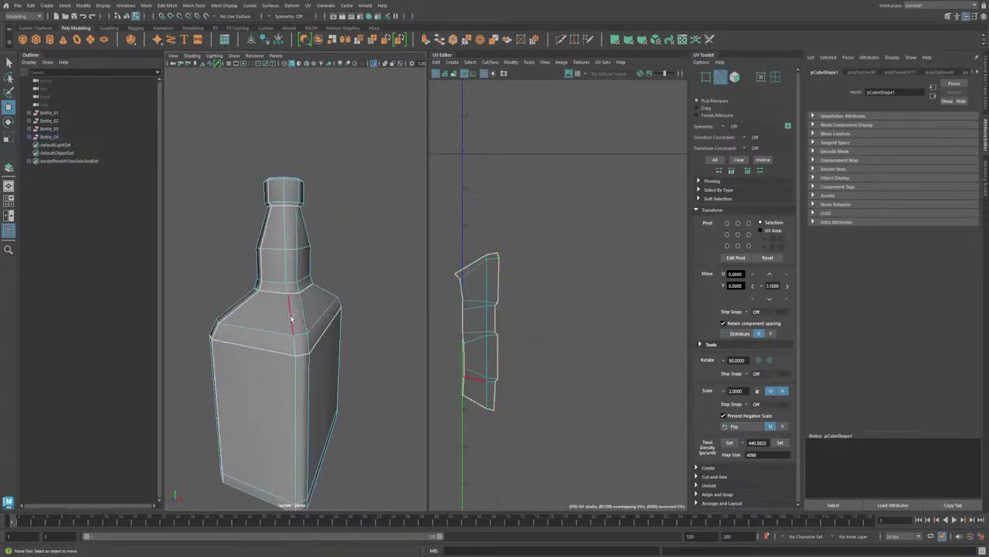
pyautogui.scroll(3, 361, 315)
pyautogui.scroll(-5, 316, 336)
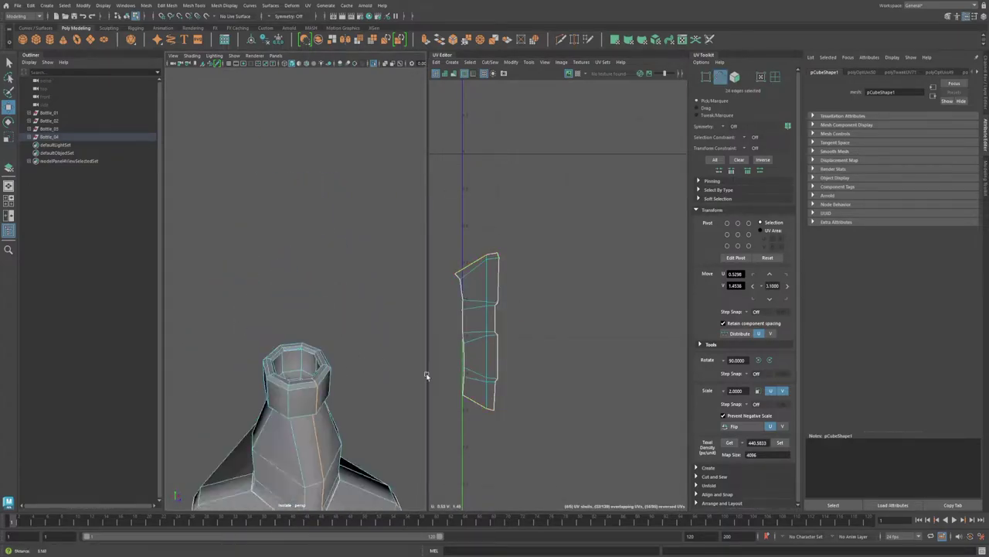
pyautogui.keyDown('alt'); pyautogui.moveTo(426, 376); pyautogui.dragTo(472, 376, button='right'); pyautogui.keyUp('alt')
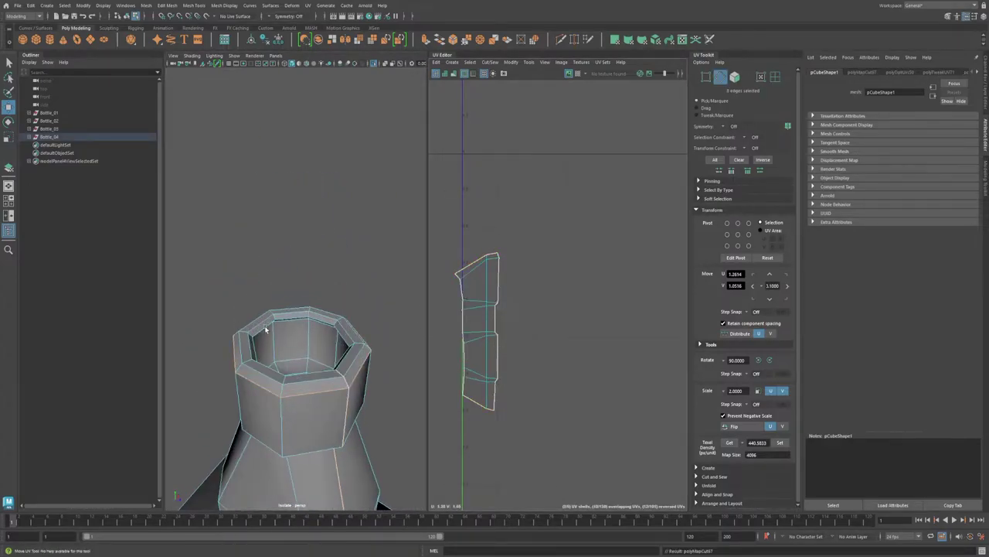
pyautogui.doubleClick(265, 327)
pyautogui.keyDown('alt'); pyautogui.moveTo(281, 322); pyautogui.dragTo(286, 355); pyautogui.keyUp('alt')
pyautogui.keyDown('alt'); pyautogui.moveTo(340, 332); pyautogui.dragTo(303, 375); pyautogui.keyUp('alt')
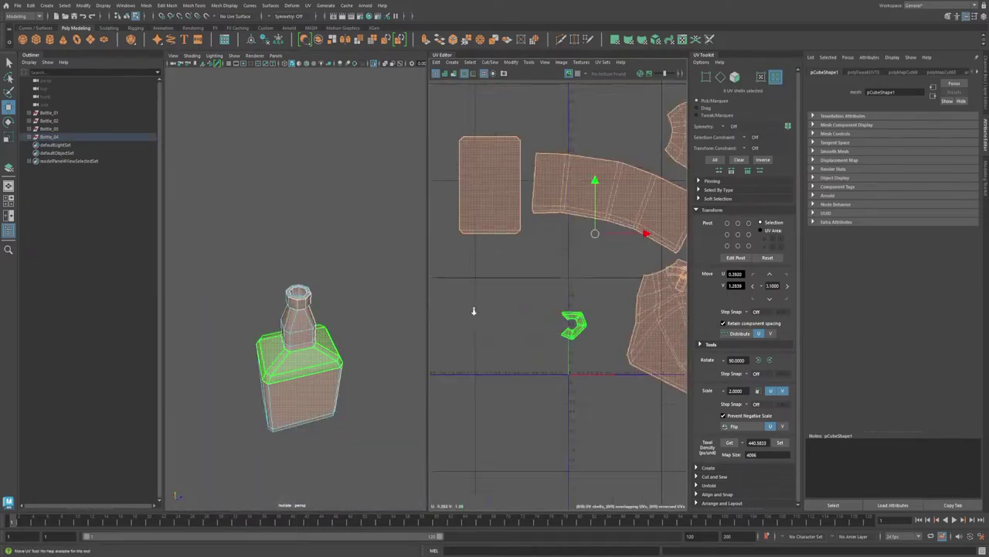
# Step: Unfold Bottle_04's lip and neck UV shells and rotate the body shell upright
pyautogui.click(561, 309)
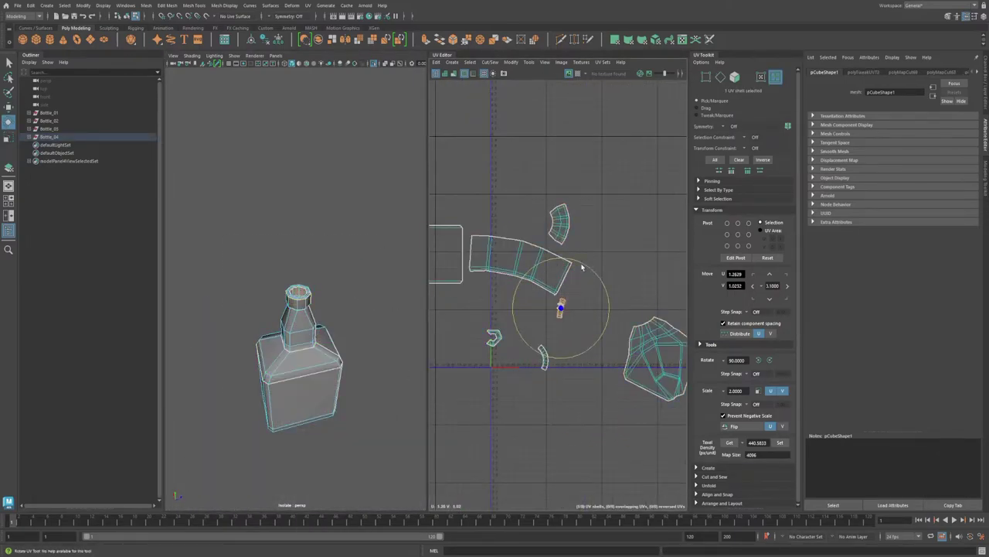
pyautogui.keyDown('shift'); pyautogui.rightClick(558, 199); pyautogui.keyUp('shift')
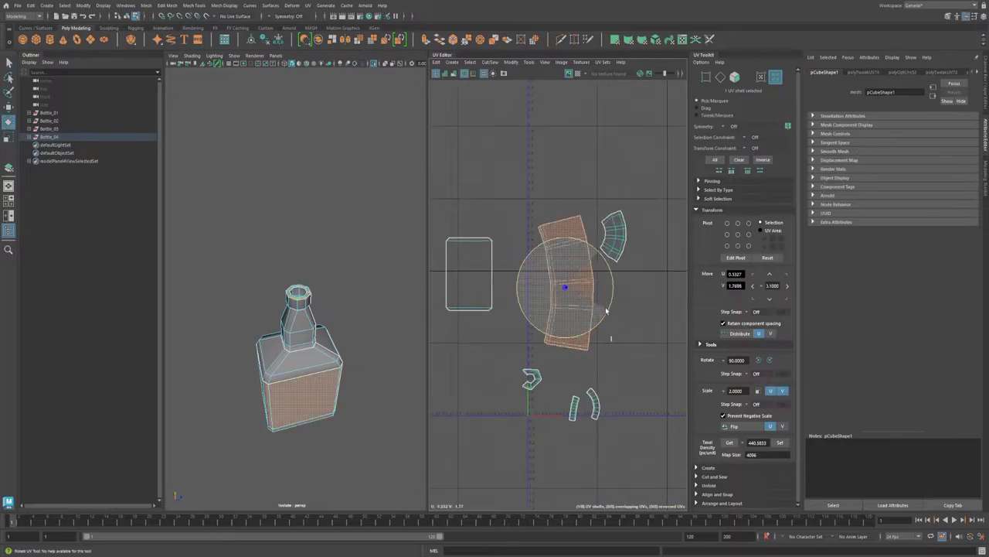
# Step: Try to straighten Bottle_04's body UV shell with its bottom bevel attached, and undo it
pyautogui.click(518, 346)
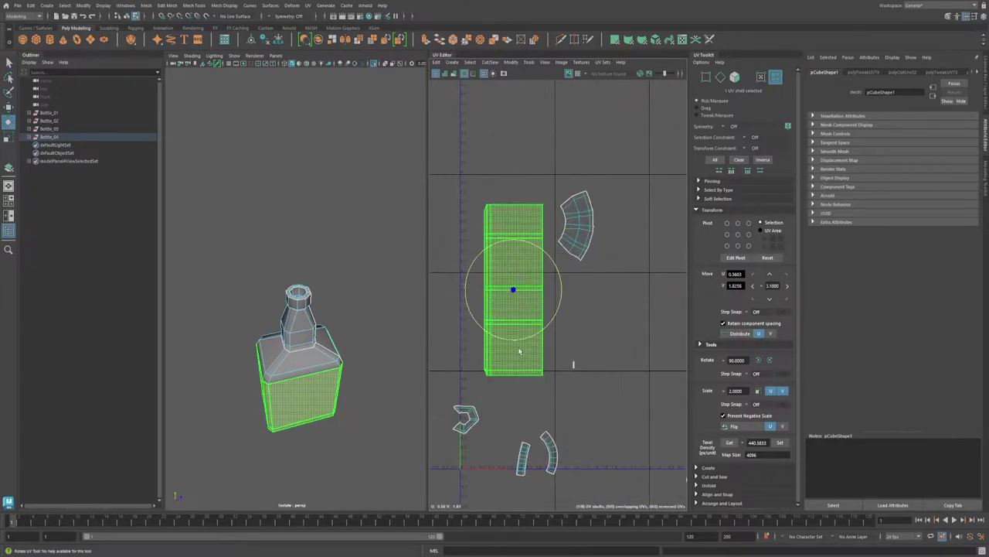
pyautogui.scroll(2, 518, 347)
pyautogui.hotkey('ctrl', 'z')
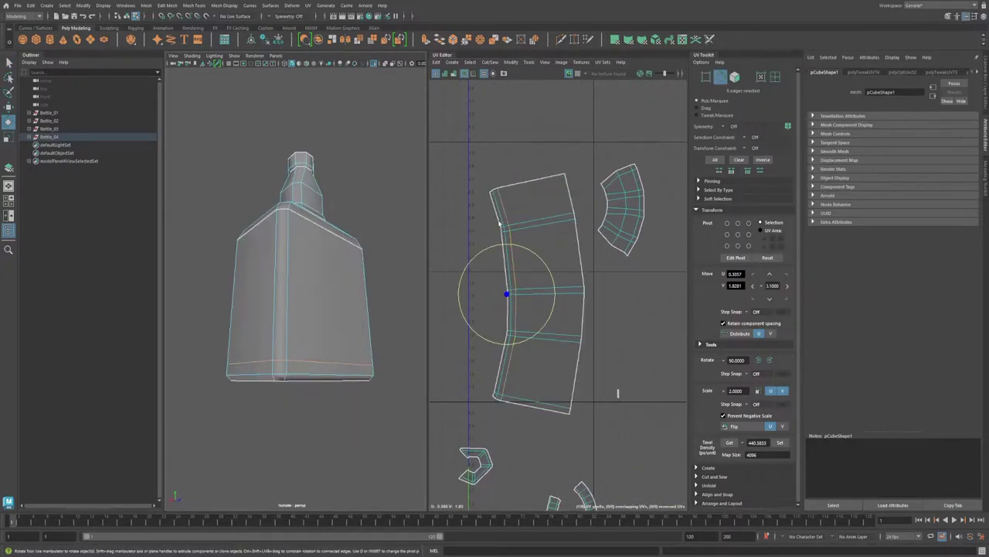
# Step: Cut the bottom bevel strips off Bottle_04's body UV shell and sew them onto the base shell
pyautogui.doubleClick(278, 362)
pyautogui.keyDown('alt'); pyautogui.moveTo(277, 358); pyautogui.dragTo(293, 307); pyautogui.keyUp('alt')
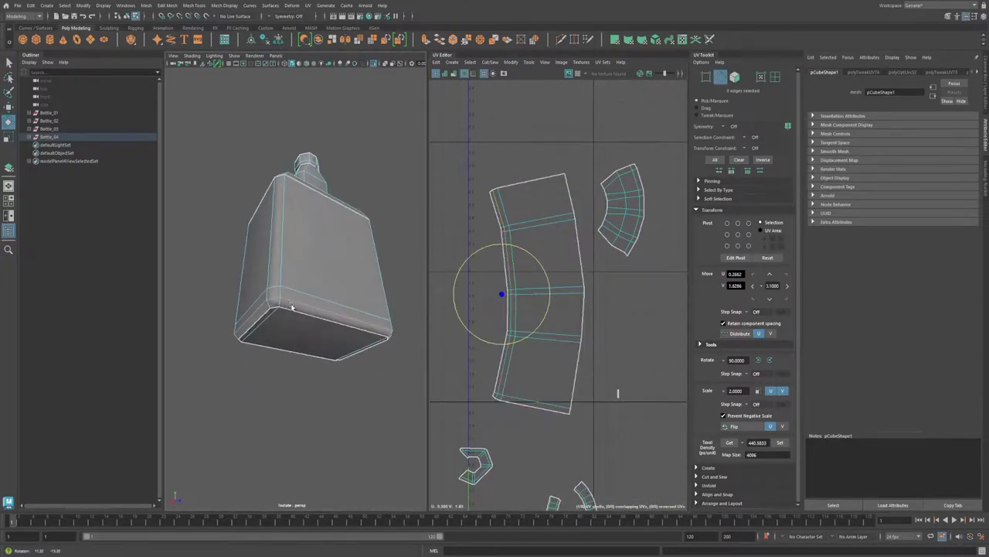
pyautogui.click(380, 333)
pyautogui.keyDown('alt'); pyautogui.moveTo(363, 324); pyautogui.dragTo(307, 257); pyautogui.keyUp('alt')
pyautogui.click(353, 334)
pyautogui.hotkey('shift', 's')
# Step: Unfold the combined base and bevel UV shell and move it clear of the body shell
pyautogui.click(484, 289)
pyautogui.hotkey('ctrl', 'u')
pyautogui.scroll(-3, 484, 289)
pyautogui.press('w')
pyautogui.moveTo(530, 314); pyautogui.dragTo(494, 314)
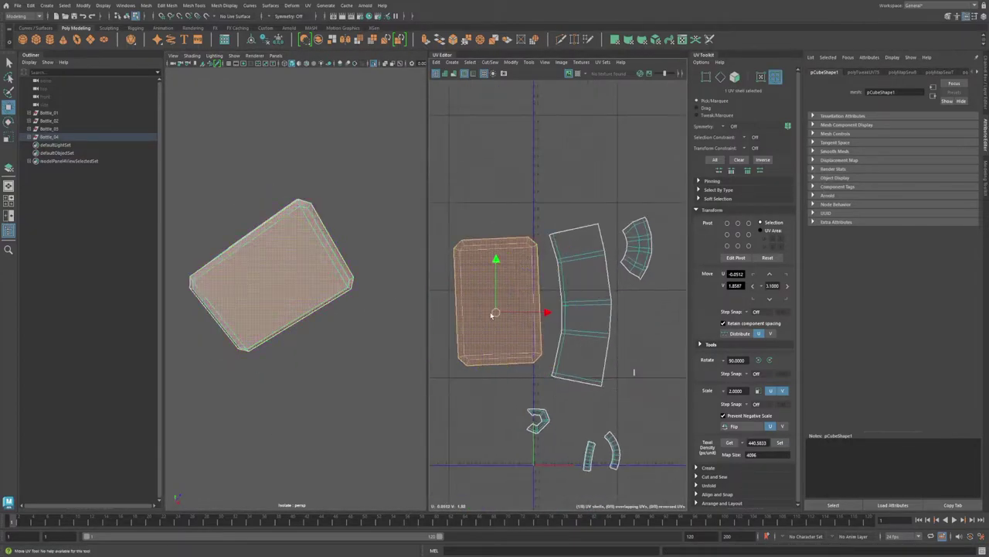
# Step: Straighten Bottle_04's body and neck UV shells into rectangles
pyautogui.keyDown('alt'); pyautogui.moveTo(564, 301); pyautogui.dragTo(507, 307, button='middle'); pyautogui.keyUp('alt')
pyautogui.click(505, 313)
pyautogui.keyDown('alt'); pyautogui.moveTo(577, 278); pyautogui.dragTo(534, 323, button='middle'); pyautogui.keyUp('alt')
pyautogui.click(514, 302)
# Step: Move Bottle_04's short lip UV strip up beneath the neck shell, next to the body shell
pyautogui.keyDown('alt'); pyautogui.moveTo(524, 397); pyautogui.dragTo(596, 300, button='middle'); pyautogui.keyUp('alt')
pyautogui.click(561, 409)
pyautogui.moveTo(561, 409); pyautogui.dragTo(579, 265)
pyautogui.keyDown('alt'); pyautogui.moveTo(652, 280); pyautogui.dragTo(575, 272, button='middle'); pyautogui.keyUp('alt')
pyautogui.scroll(2, 575, 272)
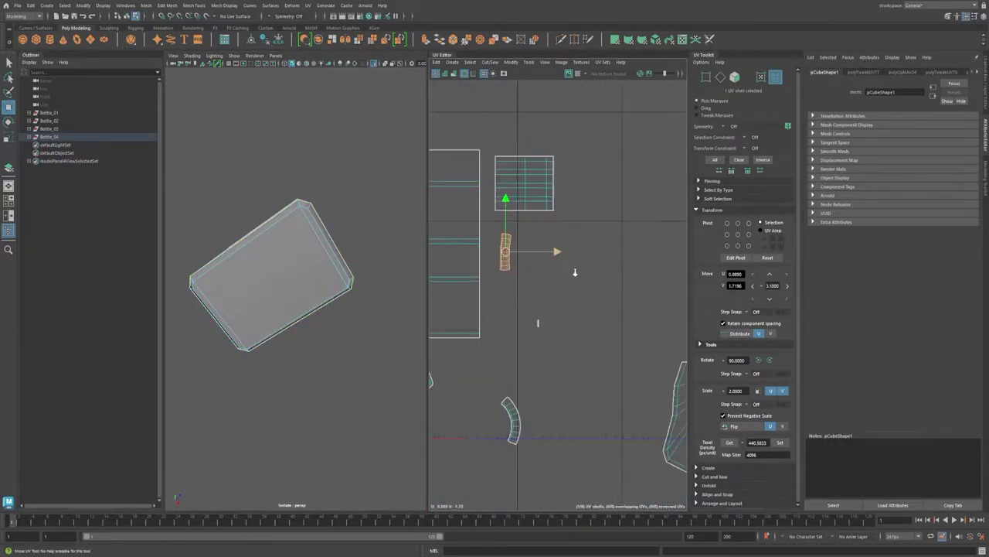
pyautogui.doubleClick(529, 278)
# Step: Cut Bottle_04's inner UV shell into separate pieces and arrange the shells inside the UV tile
pyautogui.keyDown('alt'); pyautogui.moveTo(270, 247); pyautogui.dragTo(209, 340); pyautogui.keyUp('alt')
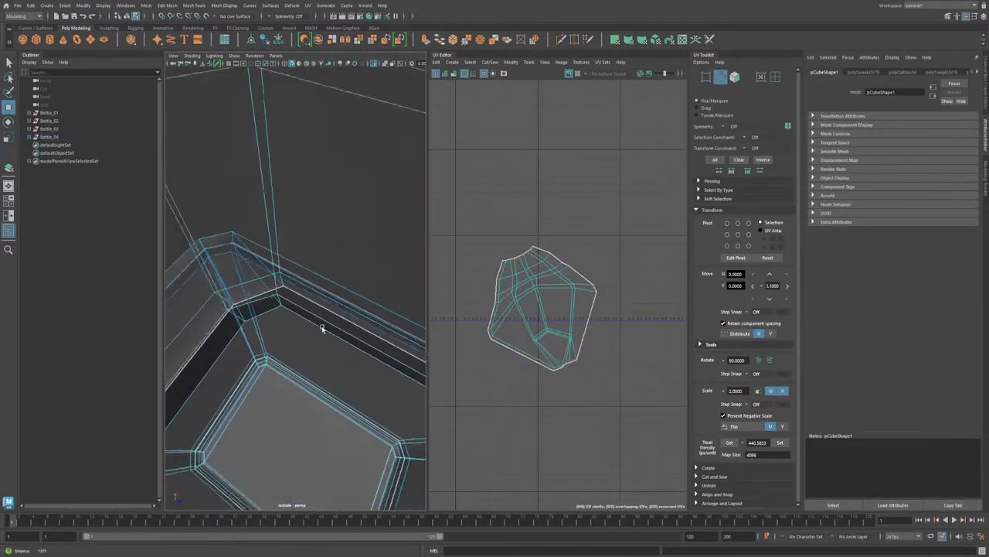
pyautogui.keyDown('shift'); pyautogui.rightClick(499, 287); pyautogui.keyUp('shift')
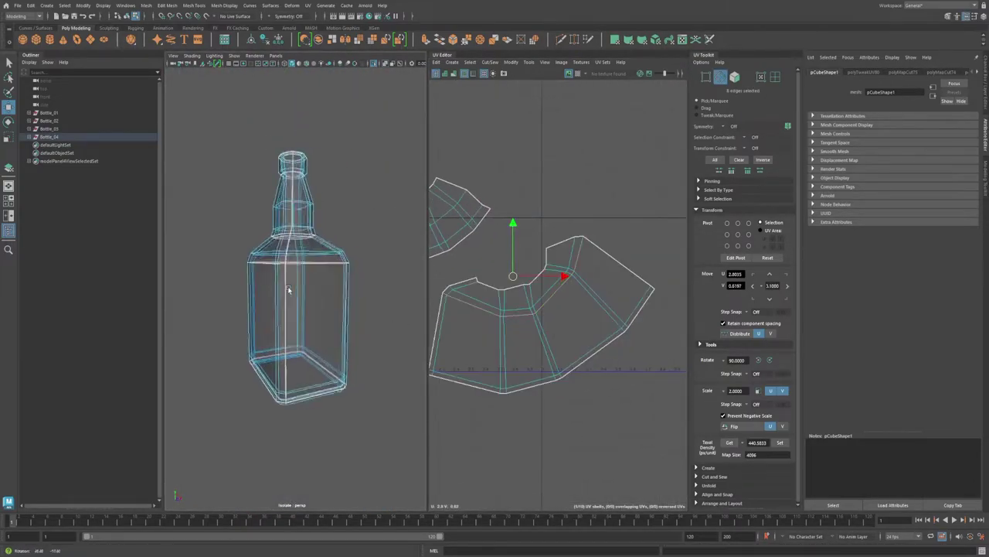
pyautogui.keyDown('shift'); pyautogui.rightClick(518, 323); pyautogui.keyUp('shift')
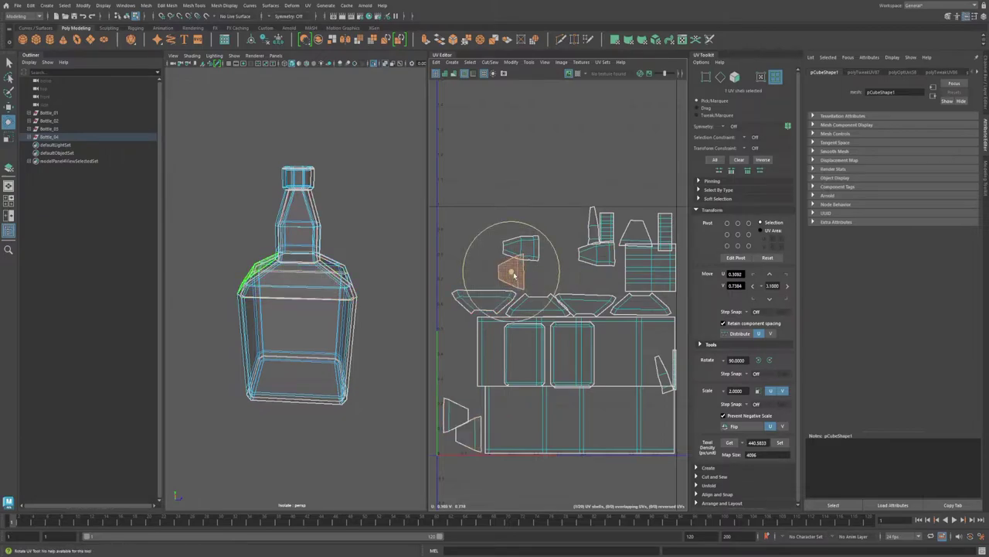
pyautogui.press('w')
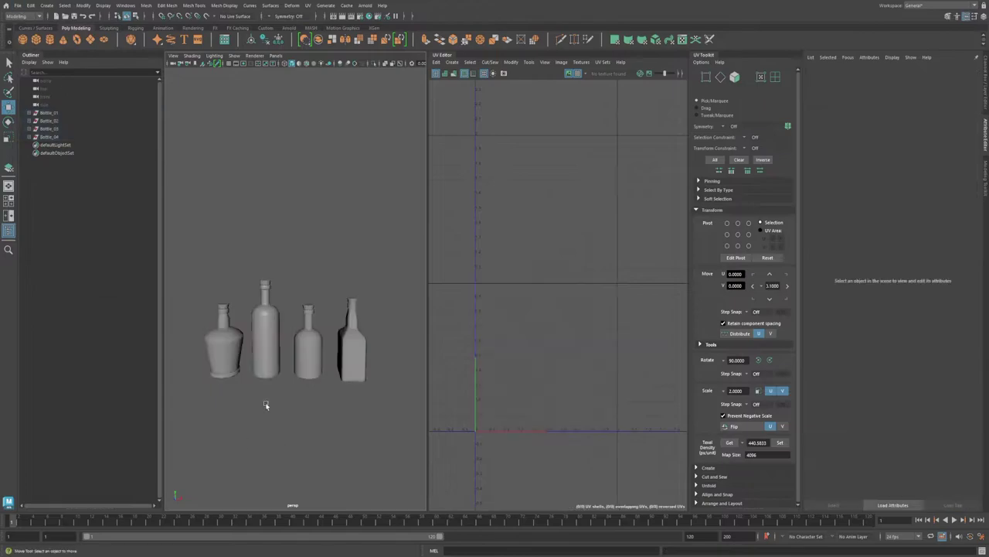
# Step: Assign separate Blinn materials to Bottle_01 and Bottle_02, including Bottle_02's stopper
pyautogui.click(224, 344)
pyautogui.moveTo(232, 328); pyautogui.dragTo(246, 506, button='right')
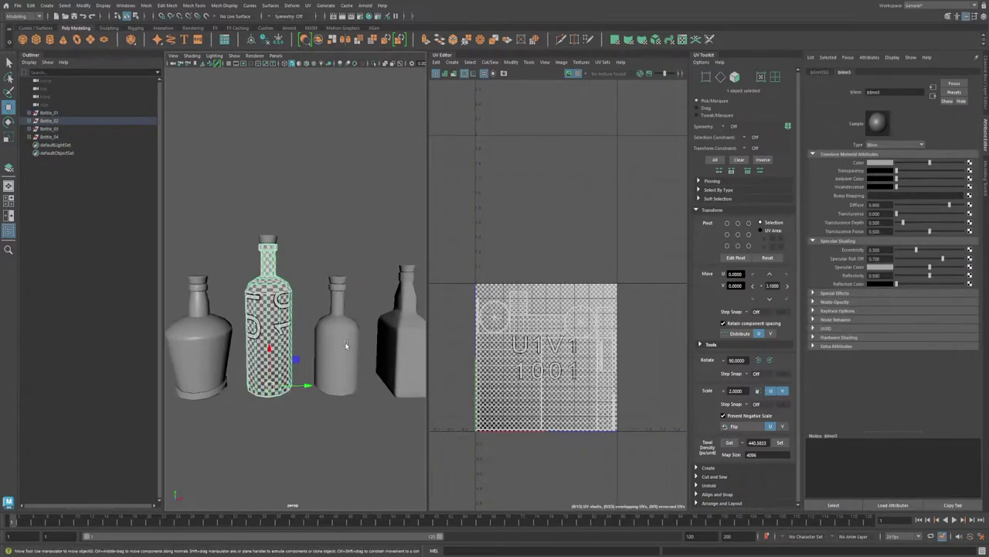
pyautogui.moveTo(265, 239); pyautogui.dragTo(263, 442, button='right')
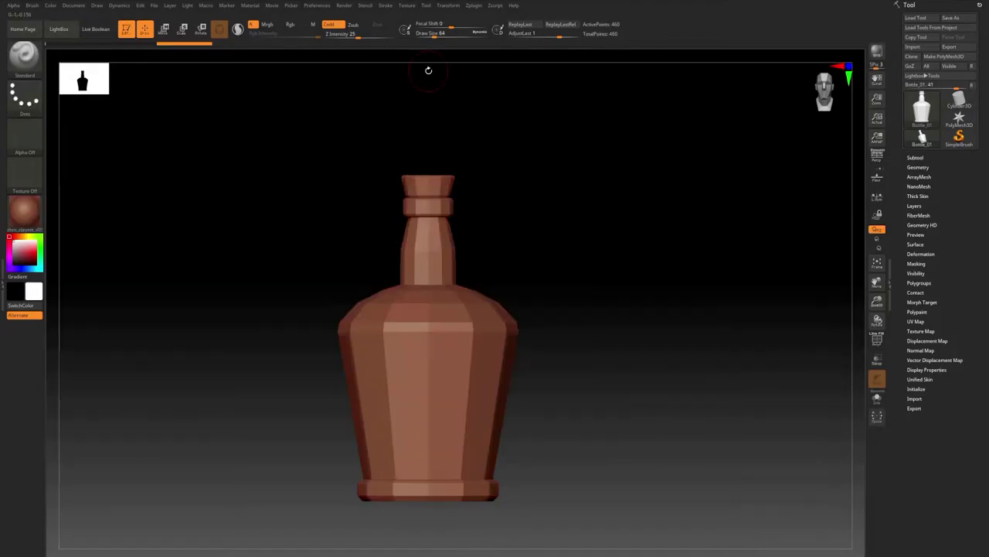
# Step: Subdivide the bottle mesh and step through its undo history
pyautogui.click(918, 167)
pyautogui.click(913, 238)
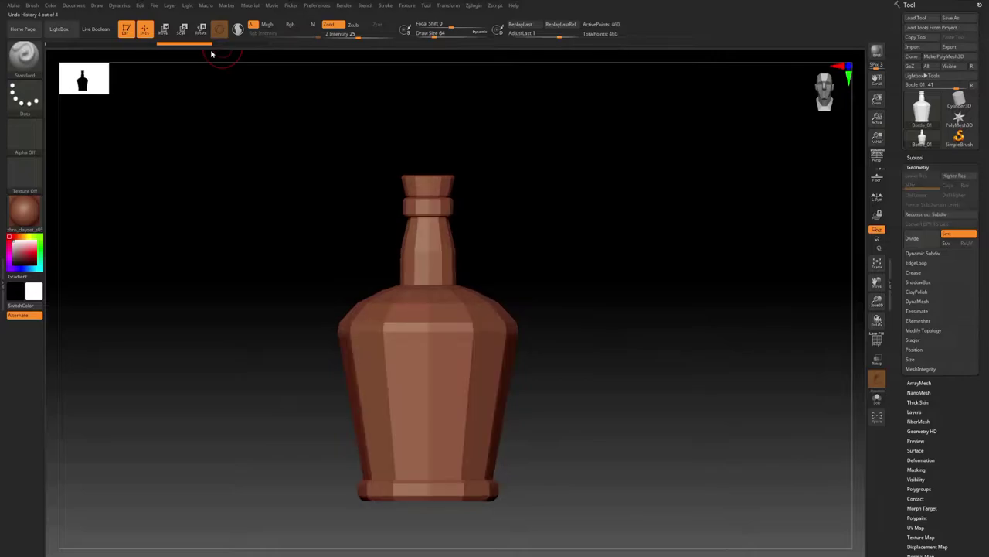
pyautogui.moveTo(212, 53)
pyautogui.mouseDown()
pyautogui.moveTo(230, 52)
pyautogui.moveTo(221, 52)
pyautogui.mouseUp()
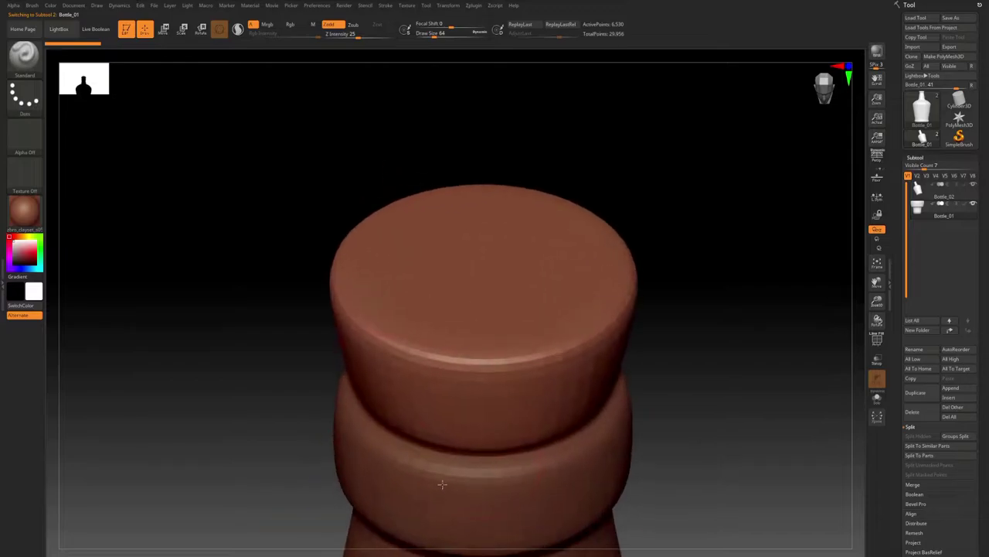
# Step: Bevel the top edge of the bottle's stopper with the TrimDynamic brush at a draw size of about 31
pyautogui.moveTo(442, 484); pyautogui.dragTo(342, 337, button='right')
pyautogui.press('b')
pyautogui.press('t')
pyautogui.press('d')
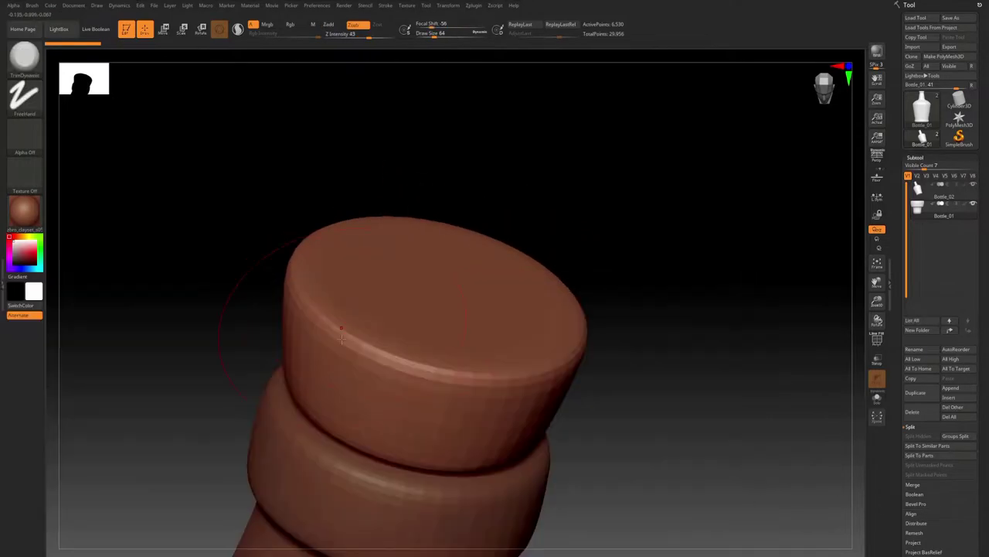
pyautogui.moveTo(430, 370); pyautogui.dragTo(404, 400, button='right')
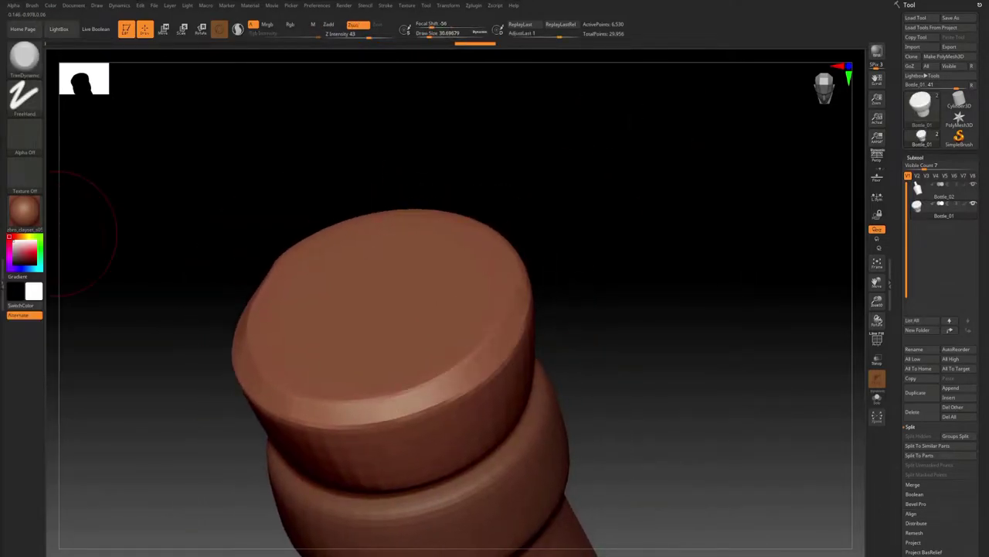
pyautogui.moveTo(503, 183)
pyautogui.mouseDown(button='right')
pyautogui.moveTo(332, 247)
pyautogui.moveTo(391, 331)
pyautogui.moveTo(418, 321)
pyautogui.mouseUp(button='right')
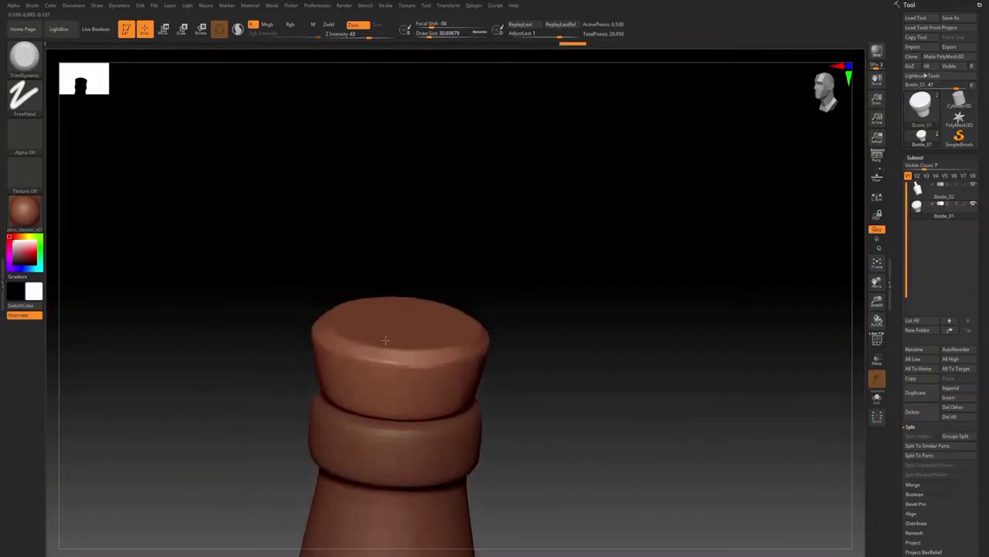
# Step: Select the Orb_Cracks brush for detailing the stopper's flat top
pyautogui.moveTo(417, 387)
pyautogui.mouseDown(button='right')
pyautogui.moveTo(456, 480)
pyautogui.moveTo(487, 516)
pyautogui.mouseUp(button='right')
pyautogui.press('b')
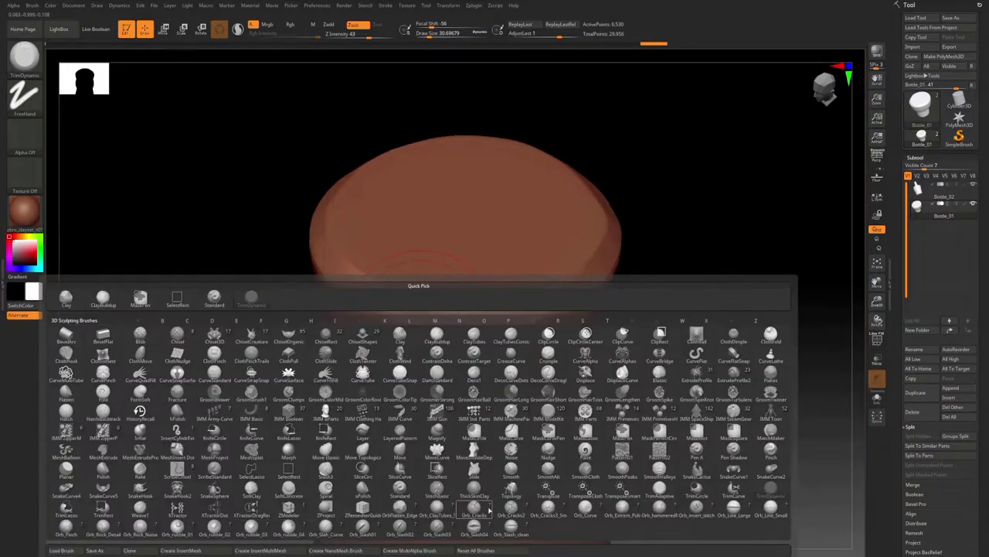
pyautogui.click(474, 508)
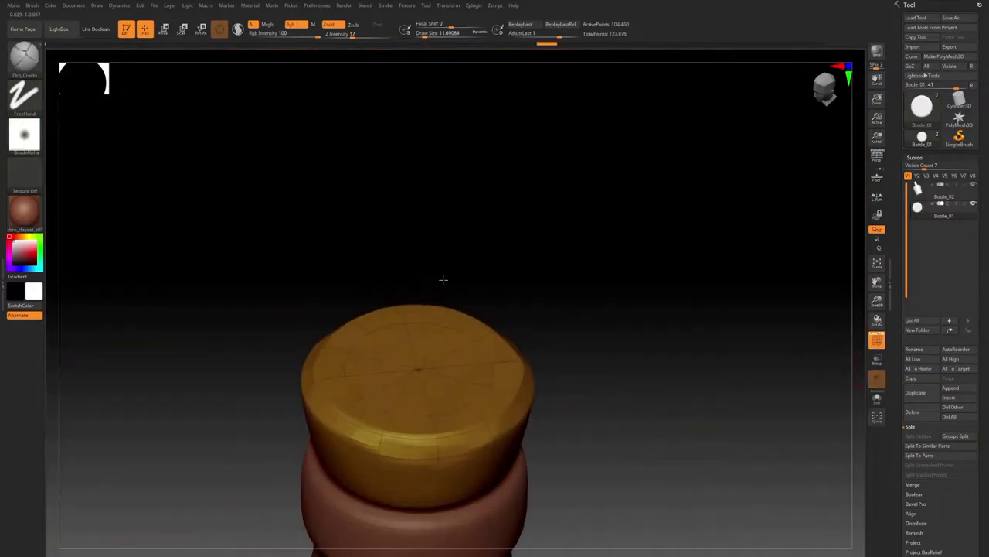
# Step: Process the stopper mesh with Decimation Master
pyautogui.keyDown('alt'); pyautogui.moveTo(444, 280); pyautogui.dragTo(452, 180, button='right'); pyautogui.keyUp('alt')
pyautogui.click(474, 5)
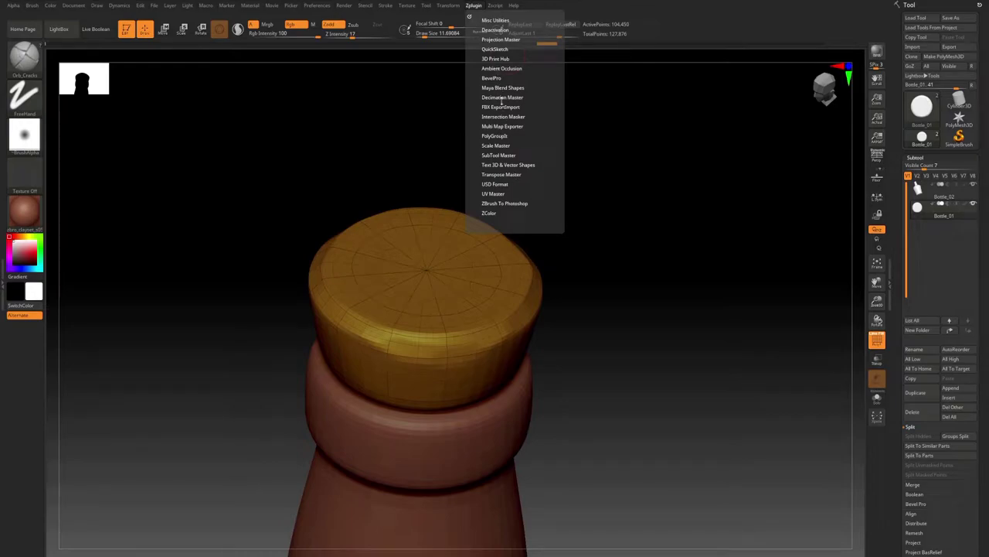
pyautogui.click(502, 99)
pyautogui.click(513, 174)
pyautogui.click(474, 6)
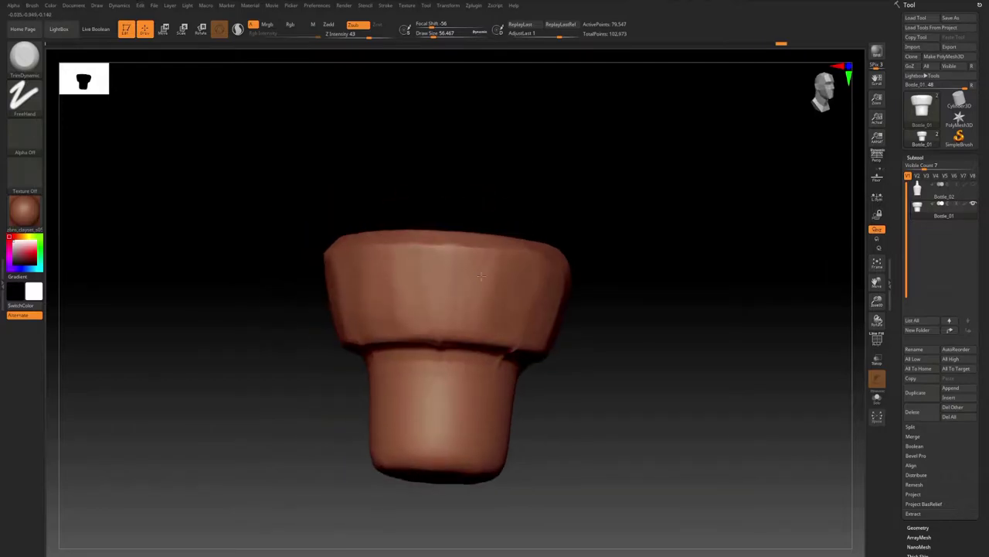
# Step: Trim the stopper's top rim with the TrimDynamic brush at a draw size of about 13
pyautogui.press('s')
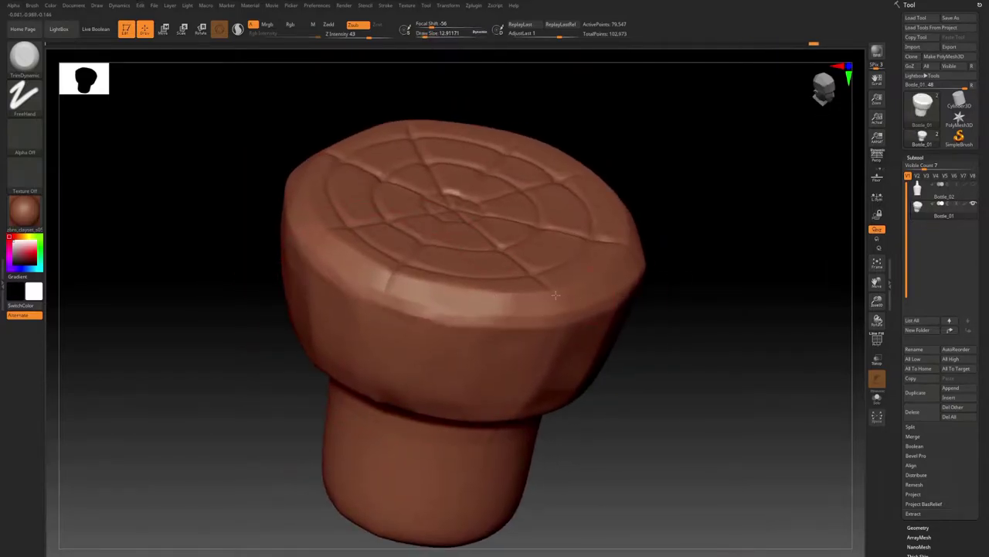
pyautogui.press('s')
pyautogui.click(484, 285)
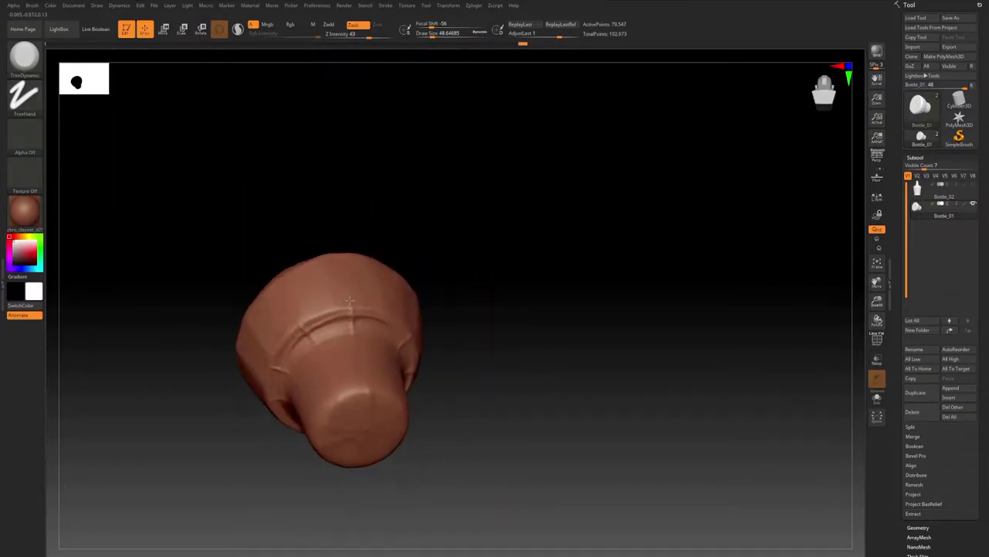
# Step: Flatten the underside of the stopper's cap and chamfer the end of its stem with the TrimDynamic brush
pyautogui.moveTo(350, 300); pyautogui.dragTo(275, 333)
pyautogui.moveTo(421, 242)
pyautogui.mouseDown(button='right')
pyautogui.moveTo(386, 332)
pyautogui.moveTo(296, 338)
pyautogui.moveTo(373, 254)
pyautogui.mouseUp(button='right')
pyautogui.moveTo(373, 254); pyautogui.dragTo(413, 221)
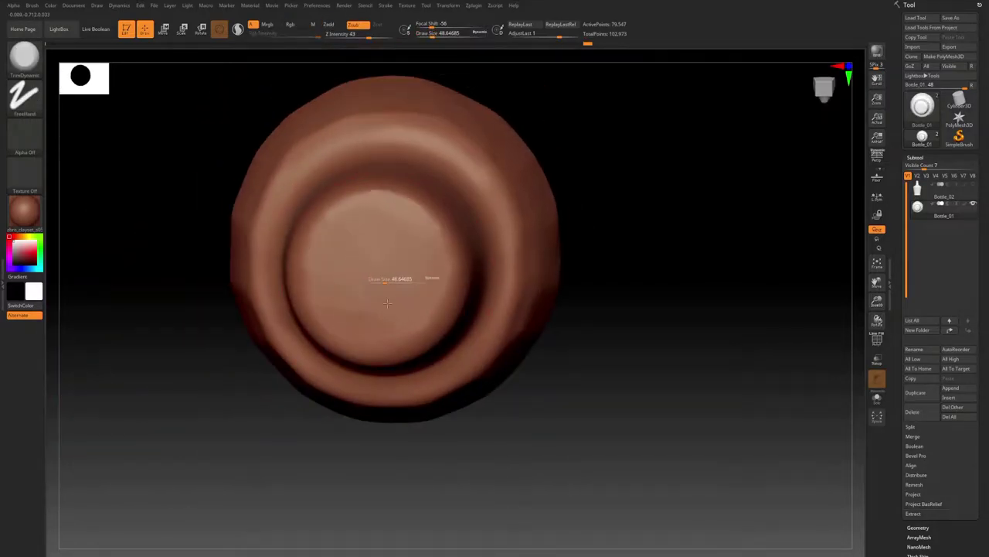
pyautogui.moveTo(387, 303)
pyautogui.mouseDown(button='right')
pyautogui.moveTo(421, 324)
pyautogui.moveTo(348, 302)
pyautogui.moveTo(371, 229)
pyautogui.moveTo(344, 260)
pyautogui.moveTo(348, 293)
pyautogui.moveTo(420, 193)
pyautogui.moveTo(272, 290)
pyautogui.mouseUp(button='right')
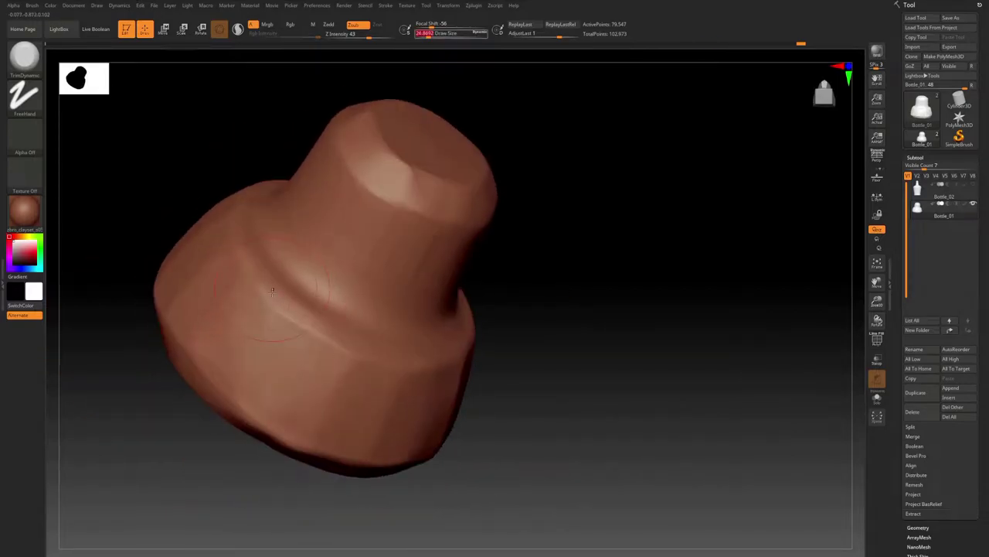
pyautogui.moveTo(432, 365)
pyautogui.mouseDown(button='right')
pyautogui.moveTo(505, 265)
pyautogui.moveTo(426, 287)
pyautogui.moveTo(387, 348)
pyautogui.moveTo(356, 334)
pyautogui.moveTo(431, 309)
pyautogui.moveTo(417, 225)
pyautogui.moveTo(395, 295)
pyautogui.mouseUp(button='right')
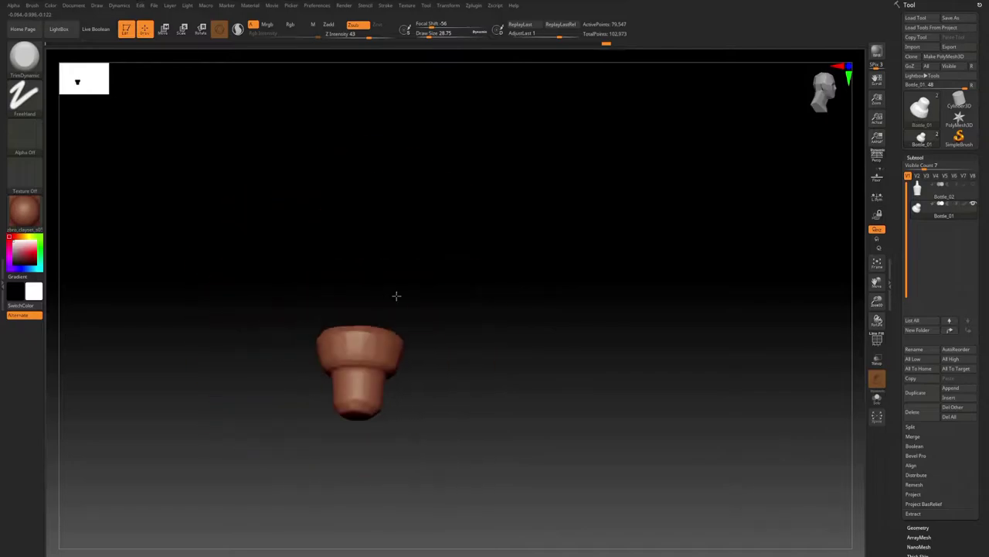
# Step: Show the Bottle_02 subtool, make it the active subtool and frame its mouth
pyautogui.click(974, 184)
pyautogui.keyDown('alt'); pyautogui.click(392, 207); pyautogui.keyUp('alt')
pyautogui.keyDown('alt'); pyautogui.moveTo(388, 404); pyautogui.dragTo(364, 232, button='right'); pyautogui.keyUp('alt')
pyautogui.press('f')
pyautogui.keyDown('alt'); pyautogui.moveTo(295, 207); pyautogui.dragTo(294, 238, button='right'); pyautogui.keyUp('alt')
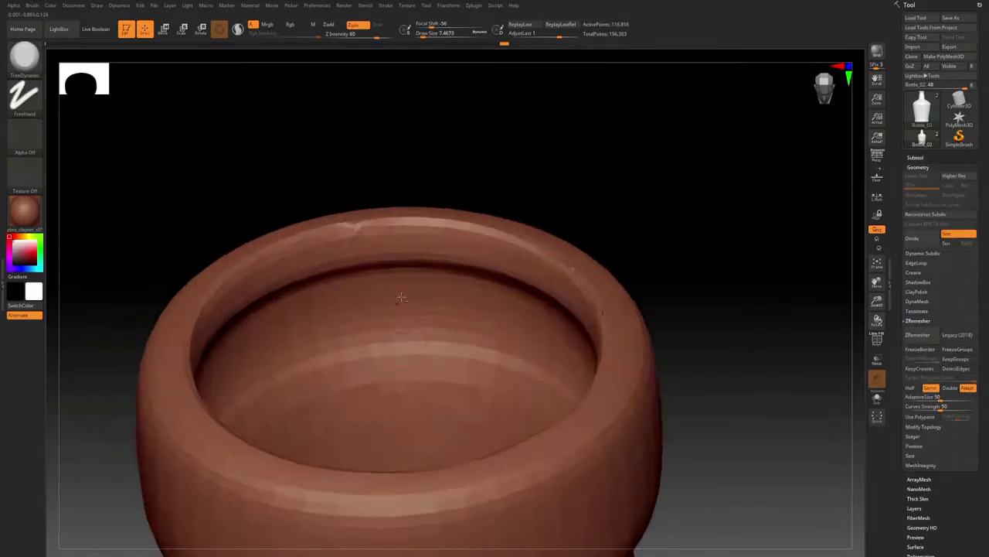
# Step: Flatten facets all around the rim of Bottle_02's mouth with the TrimDynamic brush
pyautogui.moveTo(401, 296); pyautogui.dragTo(339, 160, button='right')
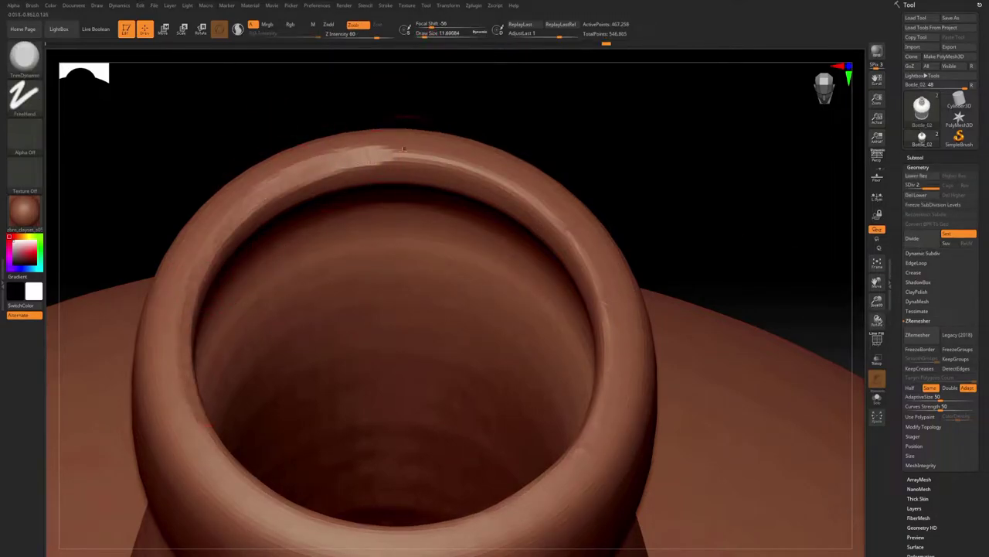
pyautogui.moveTo(602, 317); pyautogui.dragTo(656, 319, button='right')
pyautogui.moveTo(542, 349)
pyautogui.mouseDown(button='right')
pyautogui.moveTo(495, 310)
pyautogui.moveTo(495, 356)
pyautogui.mouseUp(button='right')
pyautogui.moveTo(355, 298); pyautogui.dragTo(497, 345)
pyautogui.moveTo(497, 345); pyautogui.dragTo(433, 332, button='right')
pyautogui.moveTo(456, 340); pyautogui.dragTo(516, 307)
pyautogui.moveTo(516, 307)
pyautogui.keyDown('ctrl'); pyautogui.mouseDown(button='right')
pyautogui.moveTo(448, 270)
pyautogui.moveTo(422, 324)
pyautogui.mouseUp(button='right'); pyautogui.keyUp('ctrl')
pyautogui.press('s')
pyautogui.moveTo(452, 385); pyautogui.dragTo(503, 429)
pyautogui.moveTo(502, 430)
pyautogui.mouseDown(button='right')
pyautogui.moveTo(433, 371)
pyautogui.moveTo(479, 340)
pyautogui.mouseUp(button='right')
pyautogui.moveTo(387, 298)
pyautogui.mouseDown()
pyautogui.moveTo(463, 311)
pyautogui.moveTo(564, 290)
pyautogui.mouseUp()
pyautogui.keyDown('alt'); pyautogui.moveTo(634, 208); pyautogui.dragTo(464, 309, button='right'); pyautogui.keyUp('alt')
pyautogui.moveTo(495, 363)
pyautogui.mouseDown()
pyautogui.moveTo(477, 299)
pyautogui.moveTo(498, 371)
pyautogui.mouseUp()
pyautogui.moveTo(499, 371); pyautogui.dragTo(432, 340, button='right')
pyautogui.moveTo(432, 340); pyautogui.dragTo(495, 332)
pyautogui.moveTo(495, 332)
pyautogui.keyDown('shift'); pyautogui.mouseDown(button='right')
pyautogui.moveTo(425, 275)
pyautogui.moveTo(403, 226)
pyautogui.mouseUp(button='right'); pyautogui.keyUp('shift')
# Step: Carve a crease around the joint between Bottle_02's lip and neck with the DamStandard brush at a draw size of about 23
pyautogui.press('b')
pyautogui.press('d')
pyautogui.press('s')
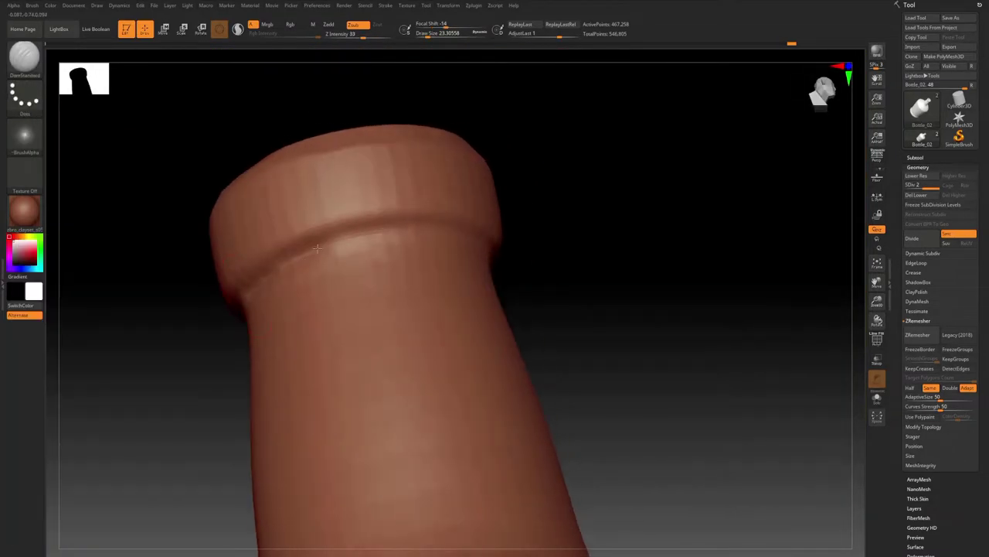
pyautogui.moveTo(316, 248); pyautogui.dragTo(402, 224)
pyautogui.moveTo(402, 225); pyautogui.dragTo(333, 200, button='right')
pyautogui.moveTo(332, 200); pyautogui.dragTo(456, 207)
pyautogui.keyDown('alt'); pyautogui.moveTo(456, 207); pyautogui.dragTo(380, 198, button='right'); pyautogui.keyUp('alt')
pyautogui.moveTo(380, 198); pyautogui.dragTo(417, 208)
pyautogui.moveTo(417, 209); pyautogui.dragTo(371, 207, button='right')
pyautogui.moveTo(371, 207); pyautogui.dragTo(402, 255)
pyautogui.moveTo(402, 255); pyautogui.dragTo(320, 224, button='right')
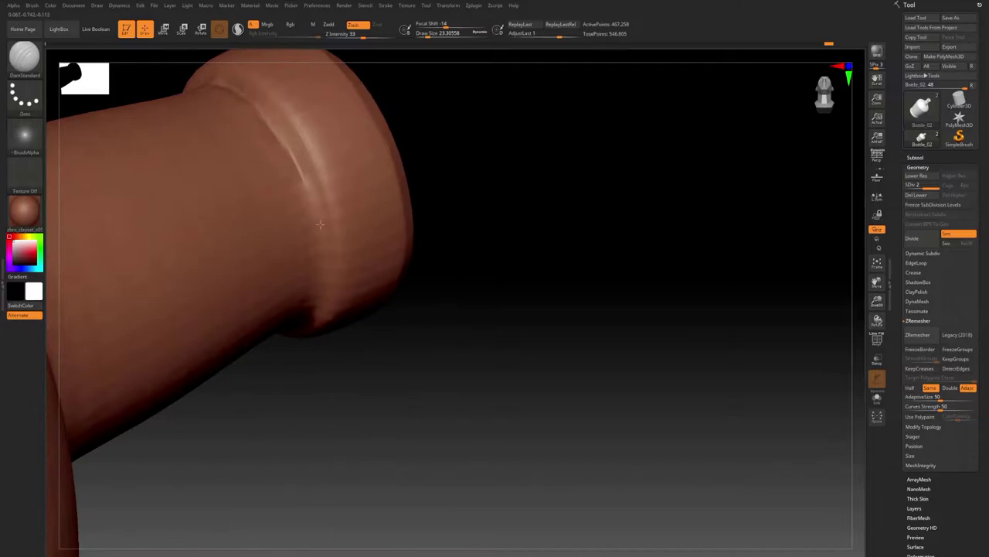
pyautogui.moveTo(320, 224); pyautogui.dragTo(329, 270)
pyautogui.moveTo(329, 270); pyautogui.dragTo(347, 202, button='right')
pyautogui.moveTo(347, 202); pyautogui.dragTo(351, 301)
pyautogui.moveTo(352, 302); pyautogui.dragTo(377, 185, button='right')
pyautogui.moveTo(378, 186); pyautogui.dragTo(340, 255)
pyautogui.moveTo(340, 255)
pyautogui.mouseDown(button='right')
pyautogui.moveTo(317, 283)
pyautogui.moveTo(349, 203)
pyautogui.moveTo(340, 282)
pyautogui.mouseUp(button='right')
pyautogui.moveTo(340, 282); pyautogui.dragTo(402, 285)
pyautogui.moveTo(402, 284); pyautogui.dragTo(350, 272, button='right')
pyautogui.press('space')
pyautogui.moveTo(332, 236); pyautogui.dragTo(402, 229)
pyautogui.keyDown('ctrl'); pyautogui.moveTo(402, 229); pyautogui.dragTo(379, 247, button='right'); pyautogui.keyUp('ctrl')
pyautogui.moveTo(379, 247)
pyautogui.mouseDown(button='right')
pyautogui.moveTo(368, 261)
pyautogui.moveTo(355, 255)
pyautogui.moveTo(386, 294)
pyautogui.mouseUp(button='right')
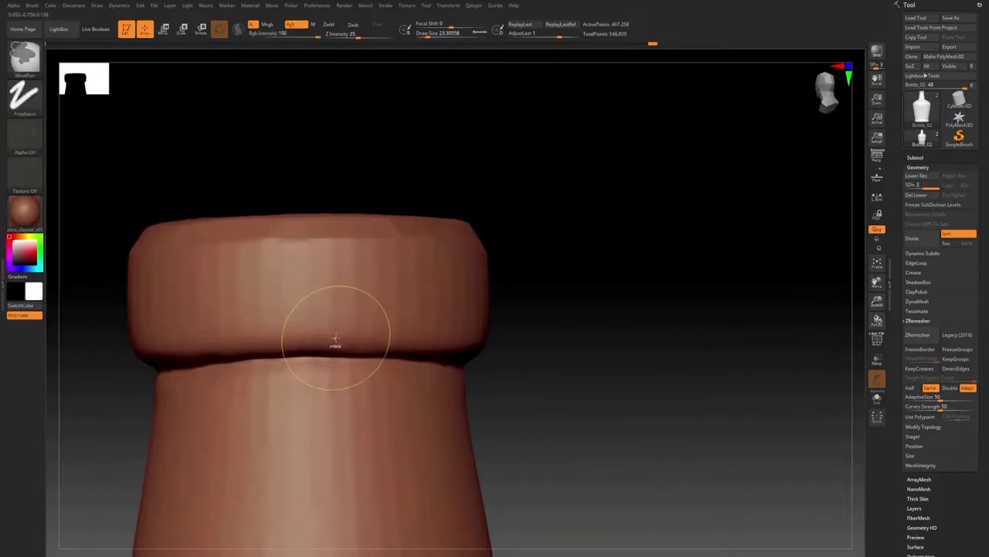
# Step: Subdivide Bottle_02 to subdivision level 3 and switch to the Rake brush
pyautogui.hotkey('ctrl', 'd')
pyautogui.moveTo(336, 337)
pyautogui.keyDown('alt'); pyautogui.mouseDown(button='right')
pyautogui.moveTo(423, 206)
pyautogui.moveTo(379, 232)
pyautogui.mouseUp(button='right'); pyautogui.keyUp('alt')
pyautogui.press('b')
pyautogui.click(268, 281)
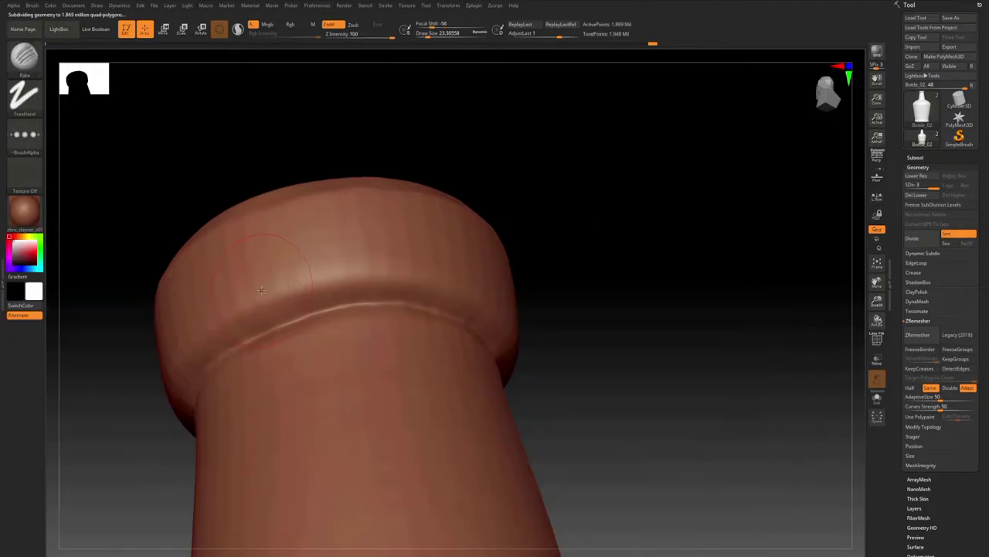
# Step: Trim uneven facets around the lower edge and side of Bottle_02's lip, using the TrimDynamic brush at a draw size of about 20
pyautogui.moveTo(302, 288); pyautogui.dragTo(255, 304)
pyautogui.moveTo(255, 304); pyautogui.dragTo(313, 250, button='right')
pyautogui.moveTo(314, 250); pyautogui.dragTo(282, 247)
pyautogui.moveTo(282, 248)
pyautogui.mouseDown(button='right')
pyautogui.moveTo(310, 224)
pyautogui.moveTo(308, 199)
pyautogui.mouseUp(button='right')
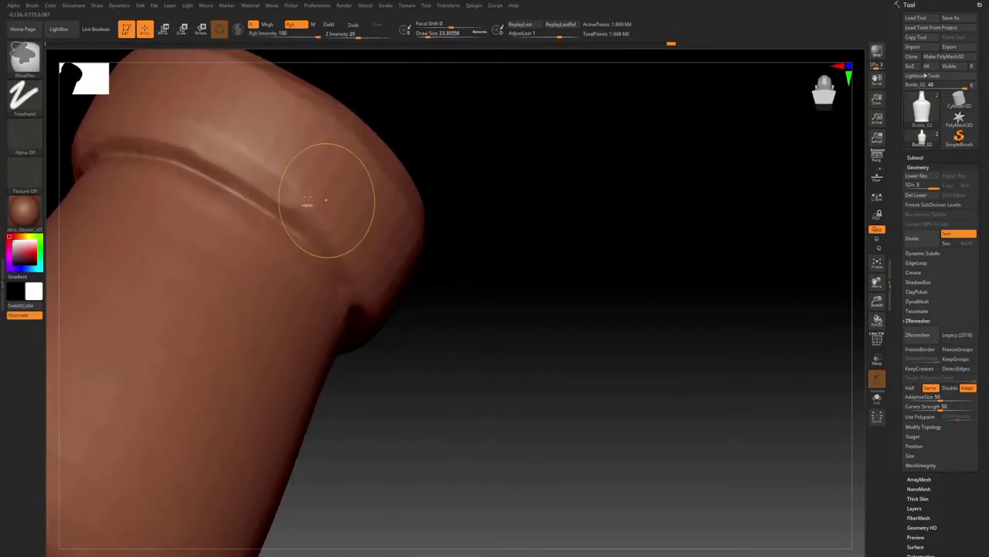
pyautogui.moveTo(354, 264); pyautogui.dragTo(371, 224, button='right')
pyautogui.moveTo(371, 224); pyautogui.dragTo(333, 324)
pyautogui.moveTo(333, 324)
pyautogui.mouseDown(button='right')
pyautogui.moveTo(363, 263)
pyautogui.moveTo(325, 116)
pyautogui.mouseUp(button='right')
pyautogui.moveTo(325, 116); pyautogui.dragTo(348, 162)
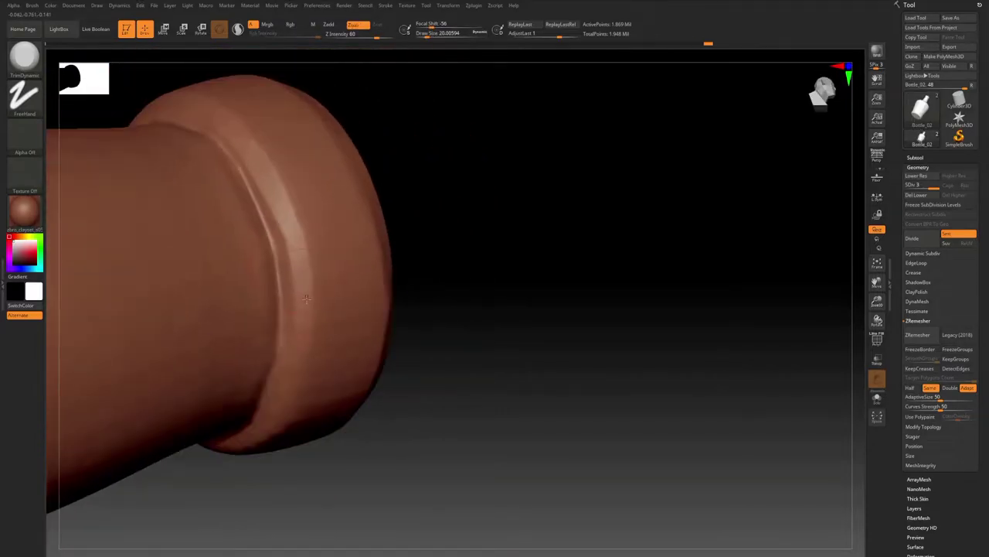
pyautogui.moveTo(348, 162); pyautogui.dragTo(309, 201, button='right')
pyautogui.moveTo(309, 201)
pyautogui.mouseDown()
pyautogui.moveTo(288, 290)
pyautogui.moveTo(239, 332)
pyautogui.mouseUp()
pyautogui.moveTo(239, 332); pyautogui.dragTo(310, 240, button='right')
pyautogui.moveTo(309, 240); pyautogui.dragTo(225, 263)
pyautogui.moveTo(224, 263)
pyautogui.mouseDown(button='right')
pyautogui.moveTo(278, 348)
pyautogui.moveTo(266, 230)
pyautogui.moveTo(324, 253)
pyautogui.moveTo(330, 265)
pyautogui.mouseUp(button='right')
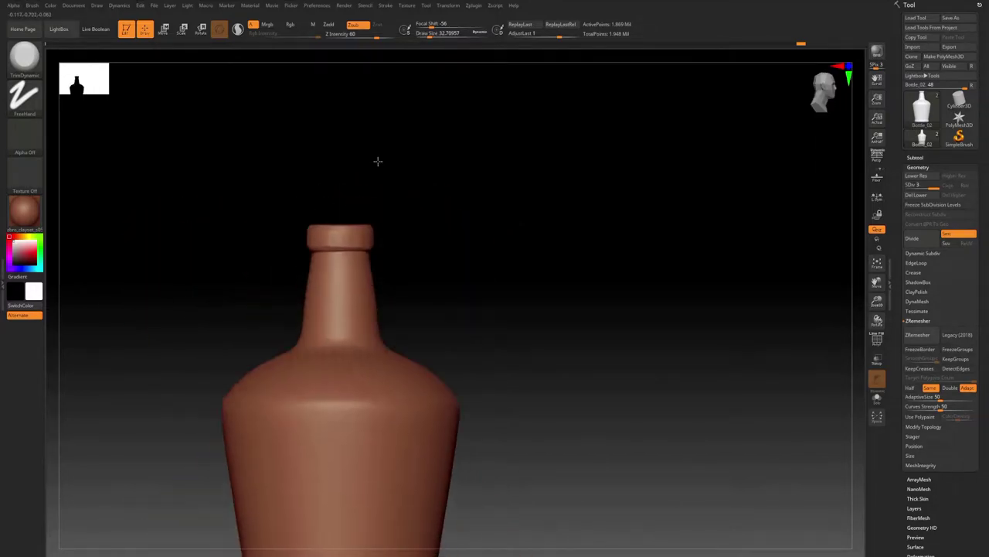
# Step: Flatten long vertical facets around Bottle_02's neck with the TrimDynamic brush at a draw size of about 56
pyautogui.moveTo(378, 161)
pyautogui.keyDown('ctrl'); pyautogui.mouseDown(button='right')
pyautogui.moveTo(371, 255)
pyautogui.moveTo(332, 293)
pyautogui.mouseUp(button='right'); pyautogui.keyUp('ctrl')
pyautogui.moveTo(310, 193); pyautogui.dragTo(302, 294)
pyautogui.moveTo(302, 294); pyautogui.dragTo(320, 274, button='right')
pyautogui.moveTo(320, 273); pyautogui.dragTo(309, 324)
pyautogui.keyDown('ctrl'); pyautogui.moveTo(309, 324); pyautogui.dragTo(311, 233, button='right'); pyautogui.keyUp('ctrl')
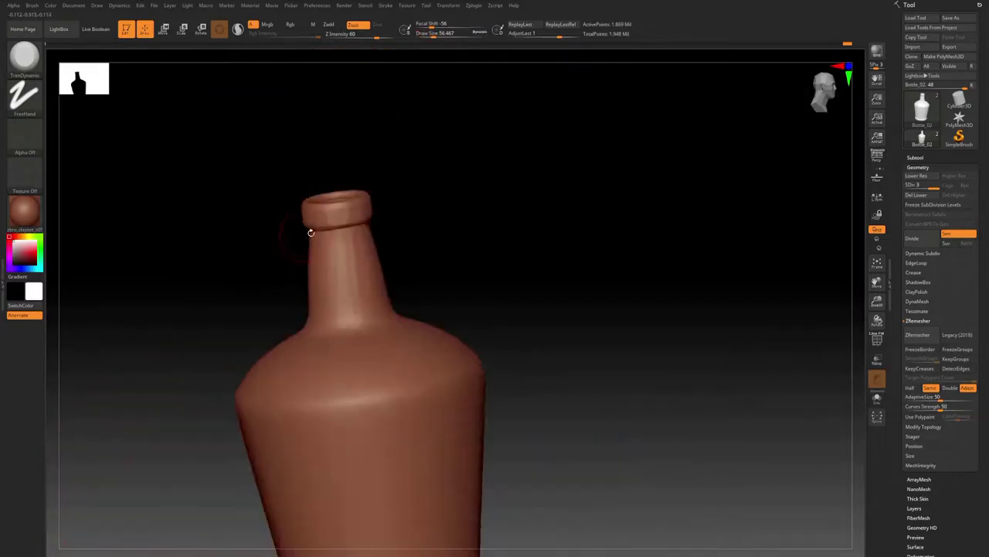
pyautogui.moveTo(347, 266); pyautogui.dragTo(344, 332)
pyautogui.keyDown('ctrl'); pyautogui.moveTo(344, 332); pyautogui.dragTo(332, 286, button='right'); pyautogui.keyUp('ctrl')
pyautogui.moveTo(332, 286)
pyautogui.mouseDown(button='right')
pyautogui.moveTo(287, 294)
pyautogui.moveTo(311, 281)
pyautogui.moveTo(250, 273)
pyautogui.moveTo(240, 333)
pyautogui.moveTo(259, 302)
pyautogui.mouseUp(button='right')
pyautogui.moveTo(259, 301); pyautogui.dragTo(258, 241)
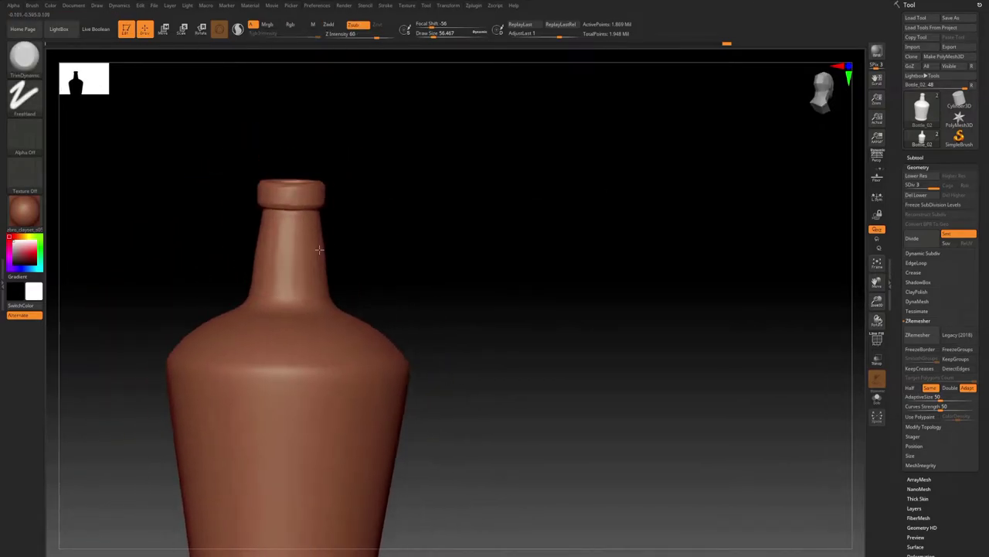
pyautogui.moveTo(234, 248); pyautogui.dragTo(287, 280, button='right')
pyautogui.press(']')
pyautogui.moveTo(240, 278); pyautogui.dragTo(333, 298)
pyautogui.moveTo(332, 298)
pyautogui.keyDown('ctrl'); pyautogui.mouseDown(button='right')
pyautogui.moveTo(325, 340)
pyautogui.moveTo(363, 255)
pyautogui.moveTo(317, 309)
pyautogui.mouseUp(button='right'); pyautogui.keyUp('ctrl')
pyautogui.moveTo(317, 410); pyautogui.dragTo(313, 242)
# Step: Trim broad planes around Bottle_02's shoulder and its outer edge at a draw size of about 94
pyautogui.moveTo(312, 246); pyautogui.dragTo(194, 318, button='right')
pyautogui.moveTo(325, 449); pyautogui.dragTo(200, 230, button='right')
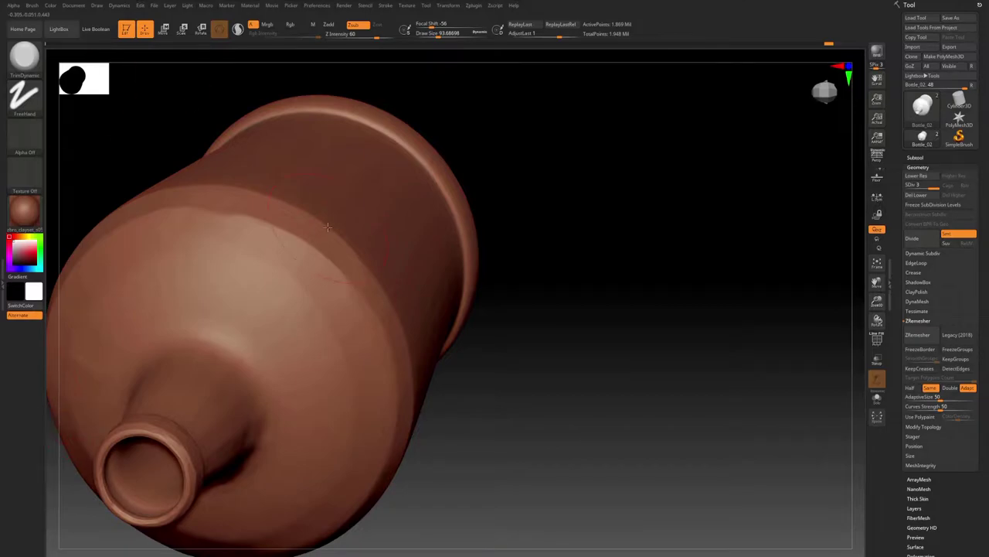
pyautogui.moveTo(328, 227)
pyautogui.mouseDown(button='right')
pyautogui.moveTo(379, 155)
pyautogui.moveTo(340, 232)
pyautogui.mouseUp(button='right')
pyautogui.moveTo(232, 255); pyautogui.dragTo(270, 348)
pyautogui.moveTo(271, 348)
pyautogui.mouseDown(button='right')
pyautogui.moveTo(224, 309)
pyautogui.moveTo(191, 337)
pyautogui.mouseUp(button='right')
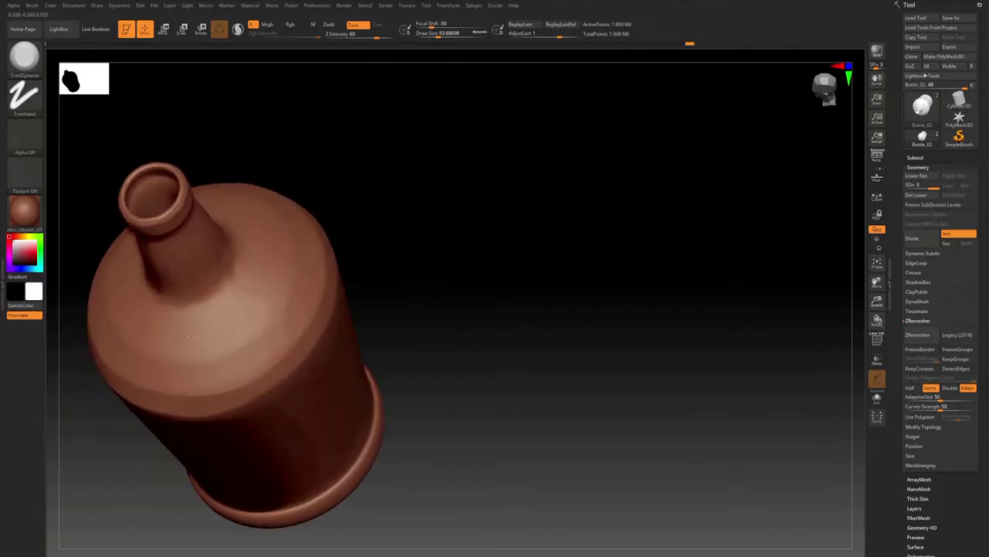
pyautogui.moveTo(193, 309); pyautogui.dragTo(221, 248)
pyautogui.moveTo(193, 340); pyautogui.dragTo(271, 309, button='right')
pyautogui.moveTo(255, 309); pyautogui.dragTo(270, 340)
pyautogui.moveTo(271, 309); pyautogui.dragTo(224, 255, button='right')
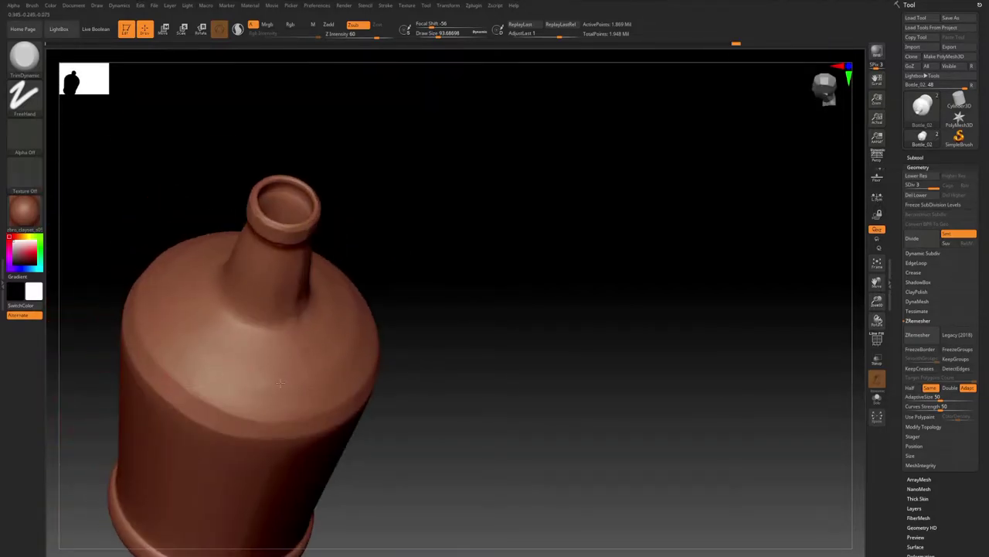
pyautogui.moveTo(232, 255); pyautogui.dragTo(255, 286)
pyautogui.moveTo(232, 286)
pyautogui.keyDown('ctrl'); pyautogui.mouseDown(button='right')
pyautogui.moveTo(217, 340)
pyautogui.moveTo(243, 306)
pyautogui.moveTo(254, 369)
pyautogui.mouseUp(button='right'); pyautogui.keyUp('ctrl')
# Step: Refine the facets on Bottle_02's upper shoulder, neck base and neck at a draw size of about 54
pyautogui.press('s')
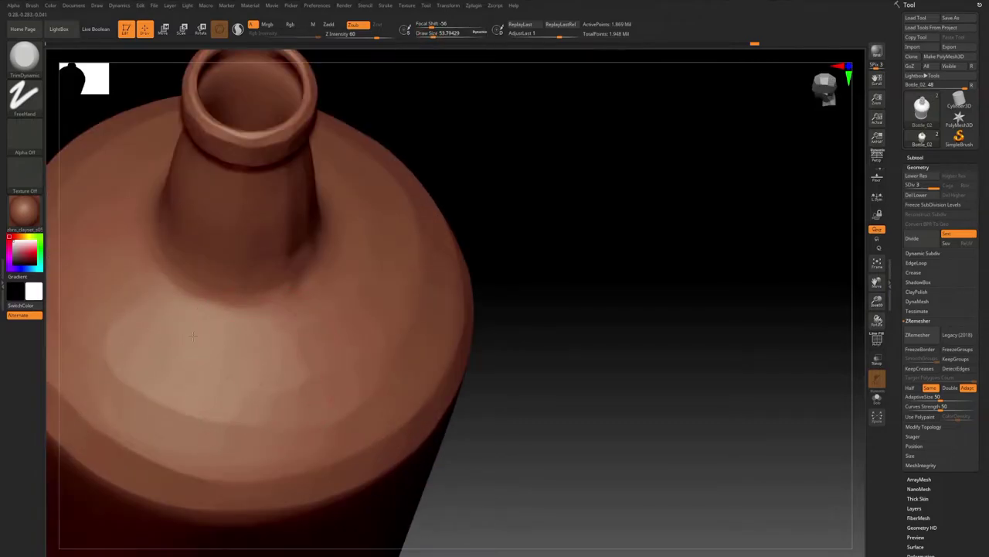
pyautogui.moveTo(193, 336)
pyautogui.mouseDown(button='right')
pyautogui.moveTo(286, 255)
pyautogui.moveTo(327, 239)
pyautogui.mouseUp(button='right')
pyautogui.moveTo(327, 239); pyautogui.dragTo(309, 286)
pyautogui.moveTo(309, 286); pyautogui.dragTo(239, 294, button='right')
pyautogui.moveTo(240, 263); pyautogui.dragTo(255, 309)
pyautogui.moveTo(256, 309); pyautogui.dragTo(224, 305, button='right')
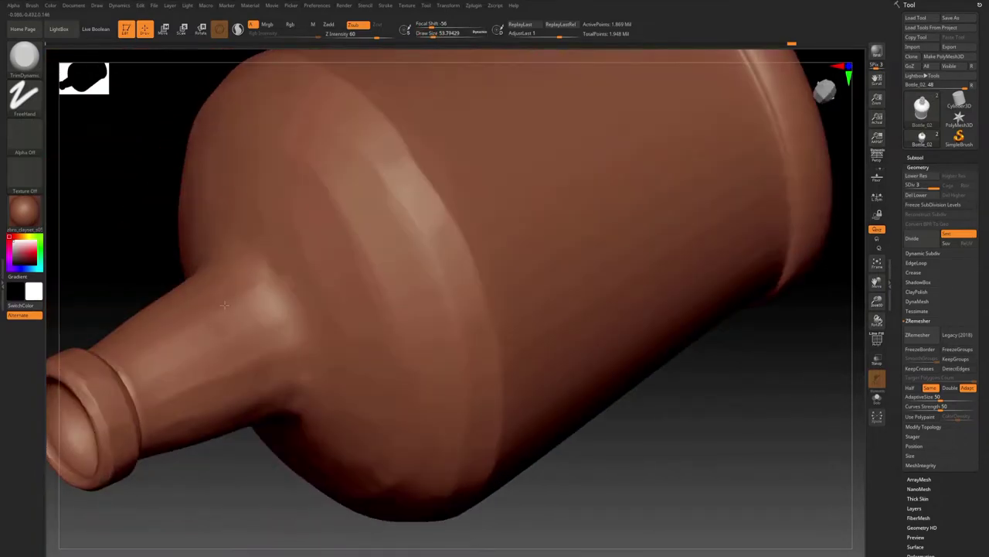
pyautogui.moveTo(215, 341); pyautogui.dragTo(240, 309)
pyautogui.moveTo(240, 309)
pyautogui.mouseDown(button='right')
pyautogui.moveTo(259, 262)
pyautogui.moveTo(286, 232)
pyautogui.mouseUp(button='right')
pyautogui.moveTo(286, 232); pyautogui.dragTo(286, 325)
pyautogui.moveTo(286, 325)
pyautogui.mouseDown(button='right')
pyautogui.moveTo(271, 302)
pyautogui.moveTo(266, 255)
pyautogui.mouseUp(button='right')
pyautogui.moveTo(270, 247); pyautogui.dragTo(275, 308)
pyautogui.moveTo(289, 331); pyautogui.dragTo(325, 309, button='right')
pyautogui.moveTo(298, 150); pyautogui.dragTo(299, 173)
pyautogui.moveTo(298, 174); pyautogui.dragTo(291, 185, button='right')
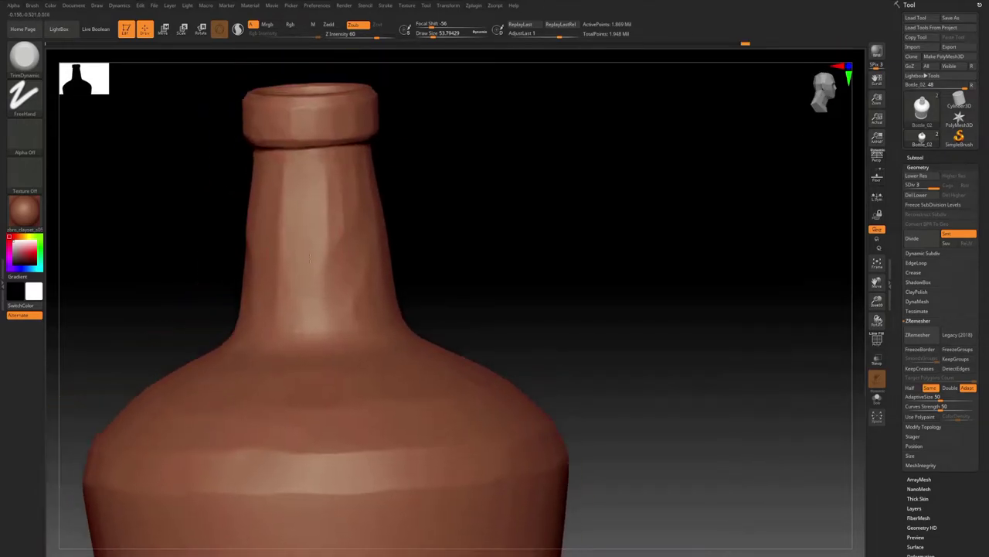
# Step: Trim broad planes just below Bottle_02's shoulder with the TrimDynamic brush at a draw size of about 149
pyautogui.moveTo(333, 232)
pyautogui.keyDown('ctrl'); pyautogui.mouseDown(button='right')
pyautogui.moveTo(387, 289)
pyautogui.moveTo(337, 312)
pyautogui.mouseUp(button='right'); pyautogui.keyUp('ctrl')
pyautogui.press('s')
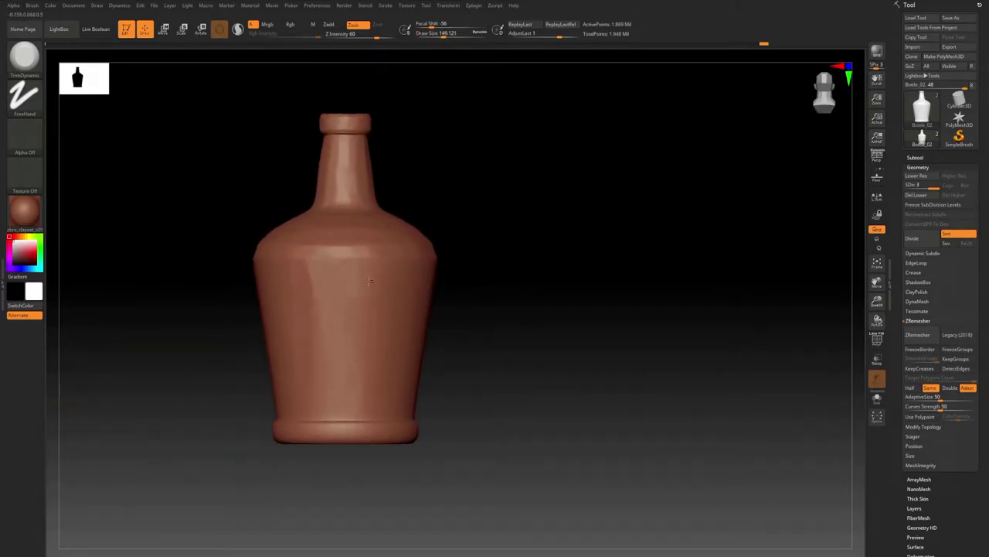
pyautogui.moveTo(368, 281); pyautogui.dragTo(362, 263)
pyautogui.moveTo(362, 263); pyautogui.dragTo(324, 247, button='right')
pyautogui.moveTo(325, 247); pyautogui.dragTo(321, 278)
pyautogui.moveTo(321, 278); pyautogui.dragTo(274, 252, button='right')
pyautogui.moveTo(273, 252); pyautogui.dragTo(270, 271)
pyautogui.moveTo(270, 270); pyautogui.dragTo(264, 248, button='right')
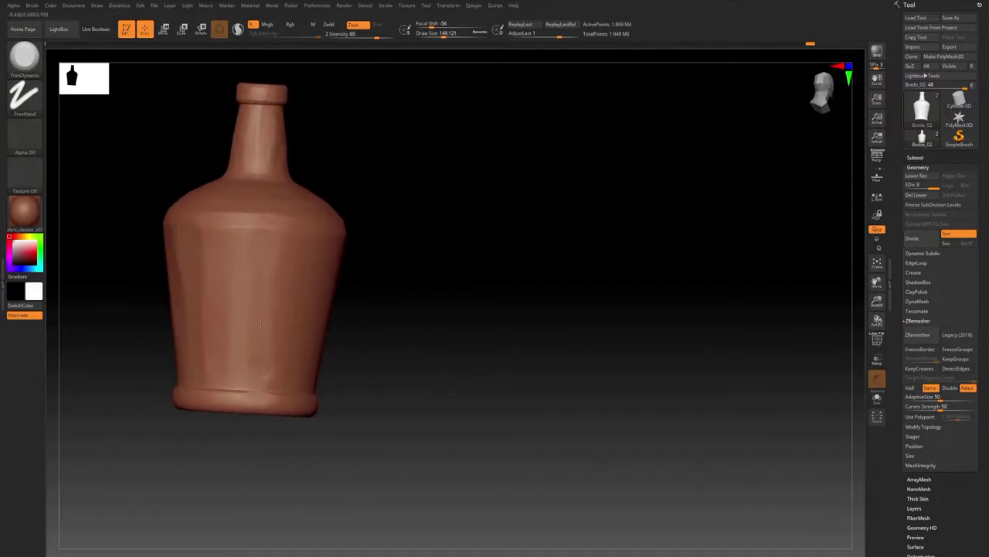
# Step: Flatten long vertical facets down Bottle_02's body from the shoulder towards the base at a draw size of about 149
pyautogui.keyDown('ctrl'); pyautogui.moveTo(261, 322); pyautogui.dragTo(255, 332, button='right'); pyautogui.keyUp('ctrl')
pyautogui.moveTo(255, 333); pyautogui.dragTo(245, 306, button='right')
pyautogui.moveTo(277, 413); pyautogui.dragTo(247, 355, button='right')
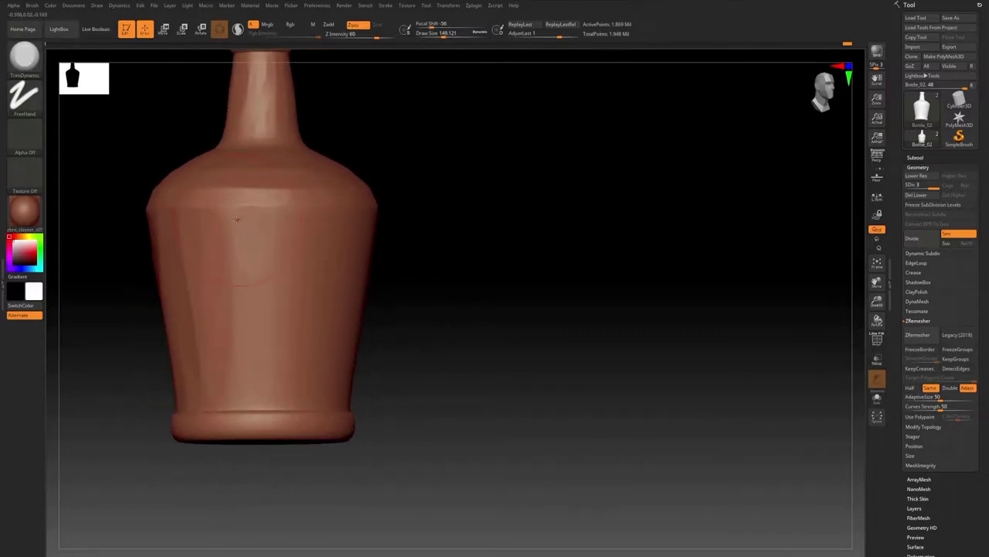
pyautogui.moveTo(272, 386); pyautogui.dragTo(280, 348, button='right')
pyautogui.moveTo(266, 216); pyautogui.dragTo(269, 332)
pyautogui.moveTo(269, 332)
pyautogui.mouseDown(button='right')
pyautogui.moveTo(289, 317)
pyautogui.moveTo(298, 255)
pyautogui.mouseUp(button='right')
pyautogui.moveTo(297, 255); pyautogui.dragTo(251, 355)
pyautogui.moveTo(251, 356); pyautogui.dragTo(302, 230, button='right')
# Step: Continue the broad vertical facets around the rest of Bottle_02's body with the TrimDynamic brush
pyautogui.moveTo(301, 231); pyautogui.dragTo(282, 301)
pyautogui.moveTo(282, 301); pyautogui.dragTo(279, 254, button='right')
pyautogui.moveTo(278, 254); pyautogui.dragTo(276, 302)
pyautogui.moveTo(276, 301); pyautogui.dragTo(289, 199, button='right')
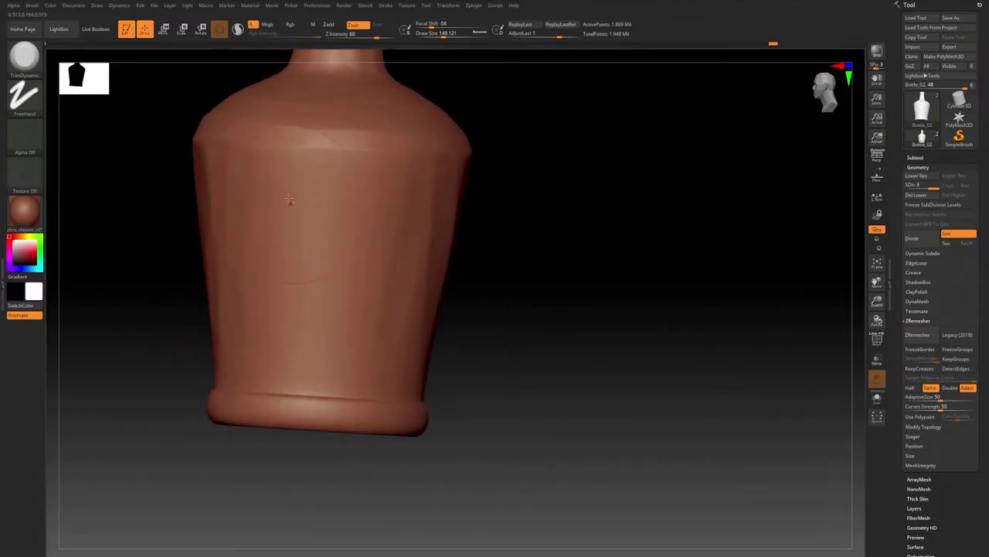
pyautogui.moveTo(362, 190); pyautogui.dragTo(371, 286)
pyautogui.keyDown('ctrl'); pyautogui.moveTo(371, 286); pyautogui.dragTo(351, 224, button='right'); pyautogui.keyUp('ctrl')
pyautogui.moveTo(352, 224); pyautogui.dragTo(355, 286)
pyautogui.moveTo(355, 286)
pyautogui.mouseDown(button='right')
pyautogui.moveTo(367, 240)
pyautogui.moveTo(347, 259)
pyautogui.mouseUp(button='right')
# Step: Trim the lower part of Bottle_02's body just above the base rim at a draw size of about 51
pyautogui.press('s')
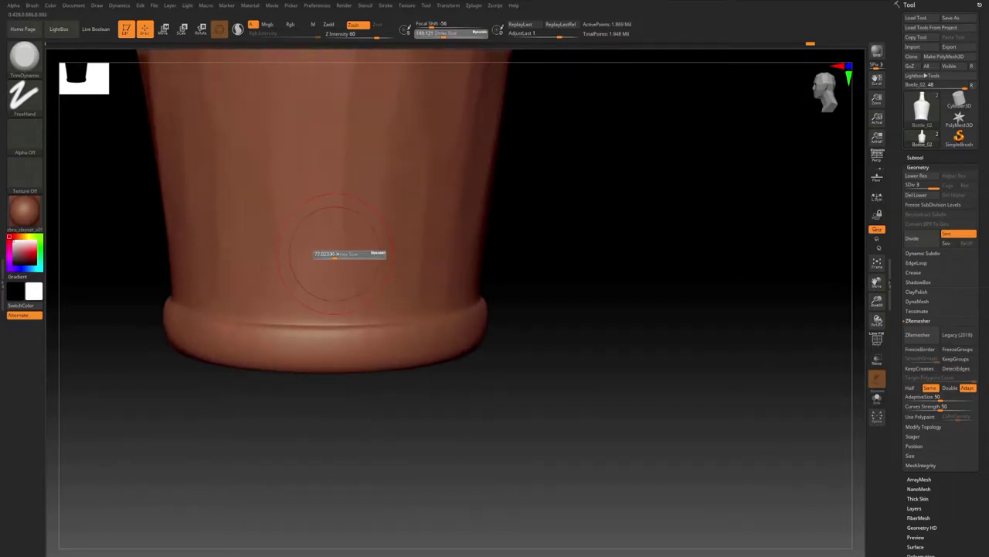
pyautogui.moveTo(348, 254); pyautogui.dragTo(336, 255)
pyautogui.moveTo(335, 255); pyautogui.dragTo(335, 263, button='right')
pyautogui.moveTo(334, 263); pyautogui.dragTo(331, 298)
pyautogui.moveTo(331, 298)
pyautogui.mouseDown(button='right')
pyautogui.moveTo(309, 251)
pyautogui.moveTo(290, 271)
pyautogui.mouseUp(button='right')
# Step: Trim uneven facets along the upper edge of Bottle_02's base rim at a draw size of about 14
pyautogui.keyDown('ctrl'); pyautogui.moveTo(290, 271); pyautogui.dragTo(269, 329, button='right'); pyautogui.keyUp('ctrl')
pyautogui.press('s')
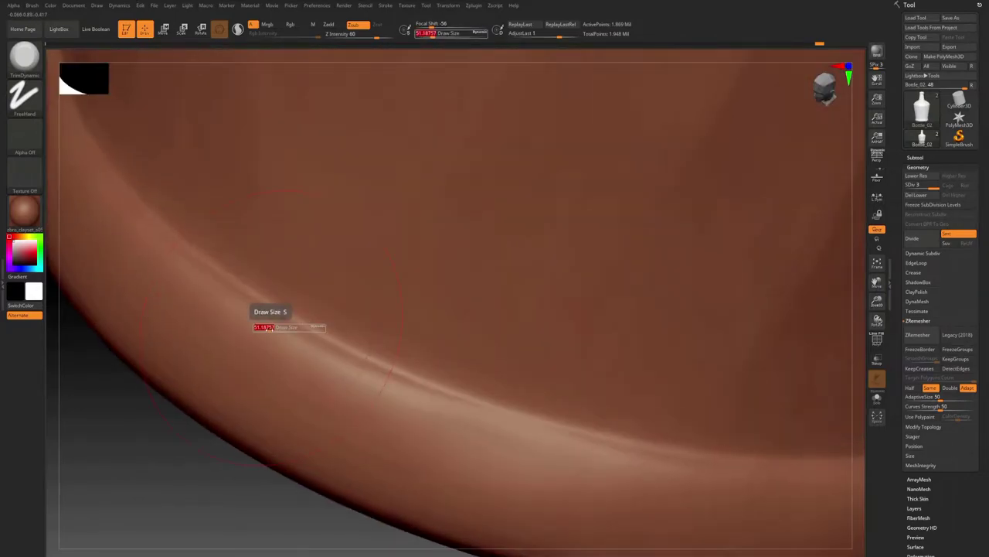
pyautogui.moveTo(211, 297); pyautogui.dragTo(371, 383)
pyautogui.moveTo(371, 382); pyautogui.dragTo(278, 266, button='right')
pyautogui.moveTo(278, 267); pyautogui.dragTo(503, 311)
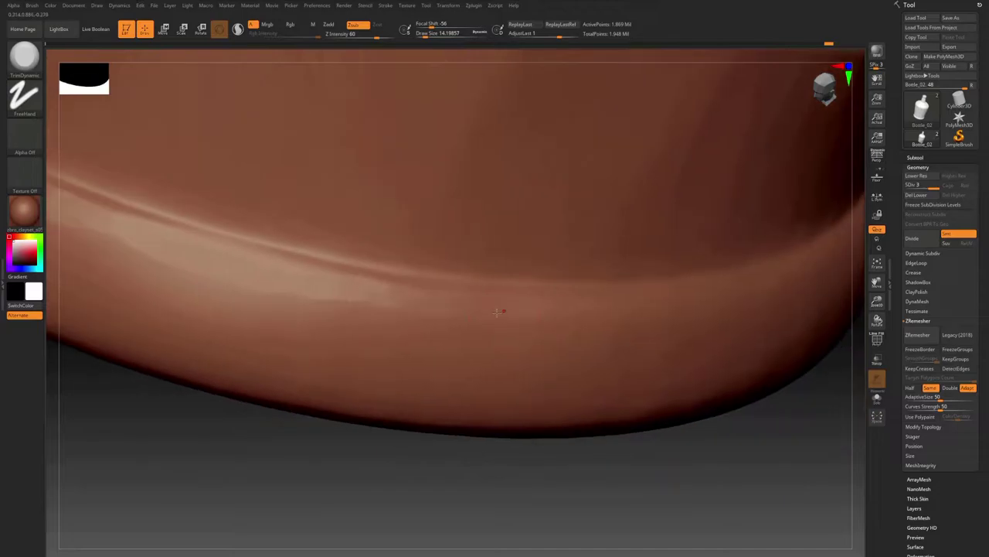
pyautogui.moveTo(503, 312); pyautogui.dragTo(263, 288, button='right')
pyautogui.moveTo(263, 287); pyautogui.dragTo(465, 296)
pyautogui.moveTo(715, 181); pyautogui.dragTo(619, 231, button='right')
pyautogui.moveTo(213, 360); pyautogui.dragTo(376, 343)
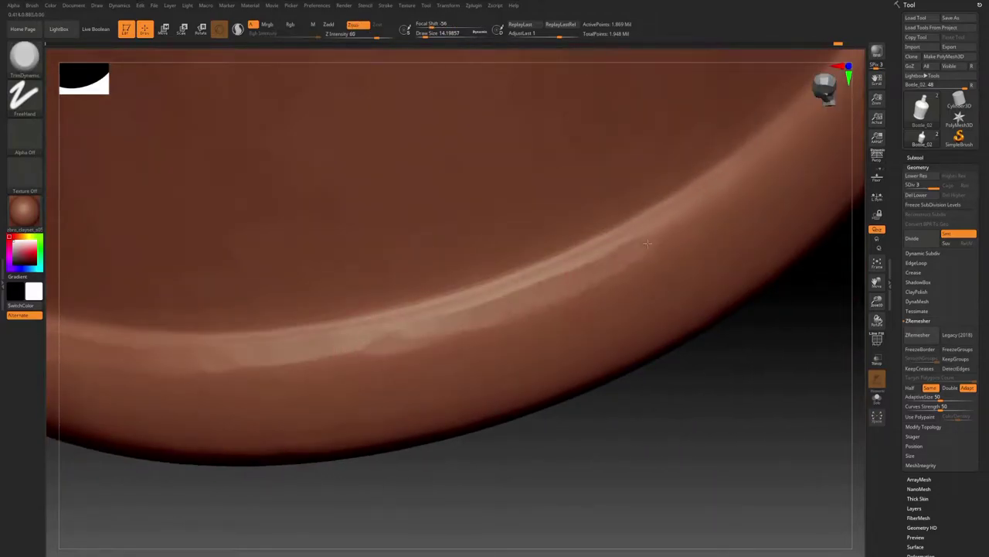
pyautogui.moveTo(647, 243); pyautogui.dragTo(700, 213)
pyautogui.moveTo(700, 212); pyautogui.dragTo(657, 271, button='right')
# Step: Set the Z Intensity to 72 and trim the remaining upper edge of Bottle_02's base rim
pyautogui.click(382, 37)
pyautogui.moveTo(376, 255)
pyautogui.mouseDown(button='right')
pyautogui.moveTo(363, 157)
pyautogui.moveTo(251, 255)
pyautogui.mouseUp(button='right')
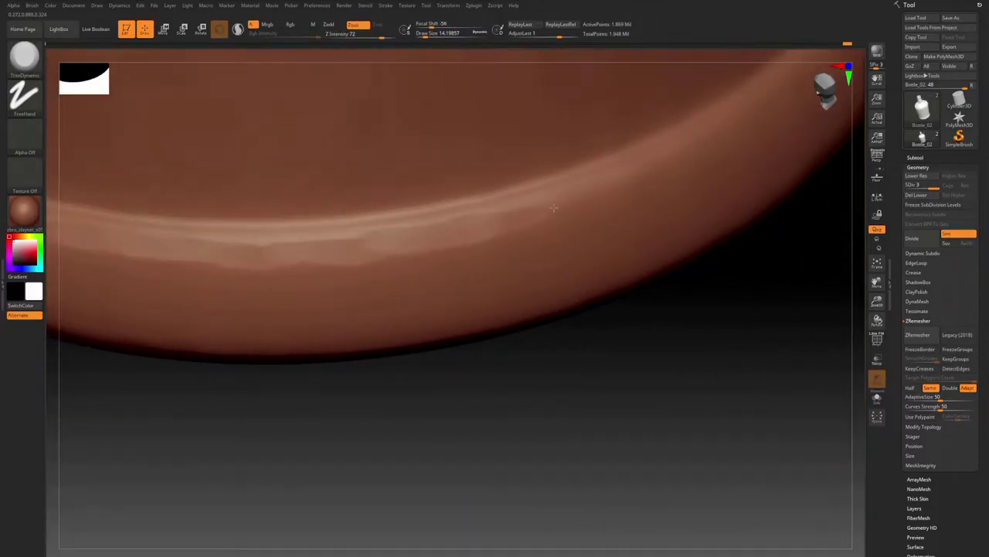
pyautogui.moveTo(554, 207); pyautogui.dragTo(608, 167, button='right')
pyautogui.moveTo(545, 216); pyautogui.dragTo(391, 259, button='right')
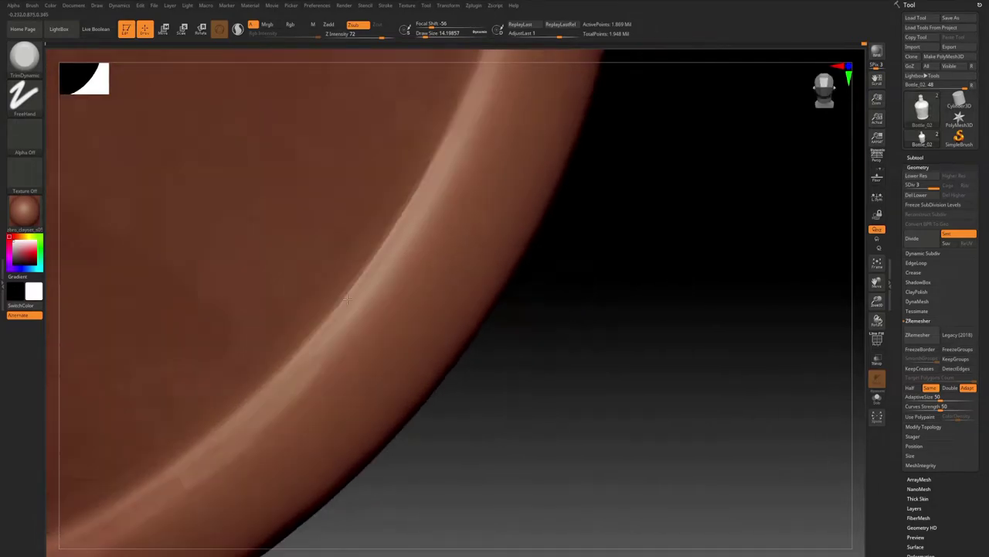
pyautogui.moveTo(297, 344); pyautogui.dragTo(417, 220)
pyautogui.moveTo(417, 220); pyautogui.dragTo(402, 169, button='right')
pyautogui.moveTo(403, 169); pyautogui.dragTo(370, 232)
pyautogui.moveTo(370, 232)
pyautogui.keyDown('ctrl'); pyautogui.mouseDown(button='right')
pyautogui.moveTo(340, 132)
pyautogui.moveTo(328, 417)
pyautogui.moveTo(315, 338)
pyautogui.moveTo(354, 299)
pyautogui.mouseUp(button='right'); pyautogui.keyUp('ctrl')
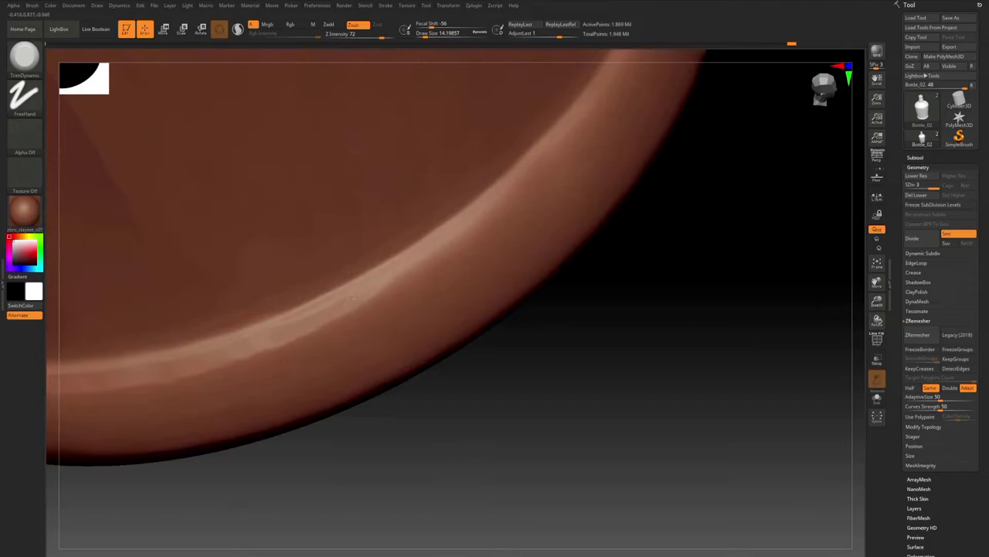
pyautogui.keyDown('alt'); pyautogui.moveTo(521, 190); pyautogui.dragTo(280, 372, button='right'); pyautogui.keyUp('alt')
pyautogui.moveTo(309, 364); pyautogui.dragTo(410, 170)
pyautogui.keyDown('ctrl'); pyautogui.moveTo(409, 170); pyautogui.dragTo(335, 260, button='right'); pyautogui.keyUp('ctrl')
# Step: Trim facets along the underside edge of Bottle_02's base rim at a draw size of about 56
pyautogui.press('s')
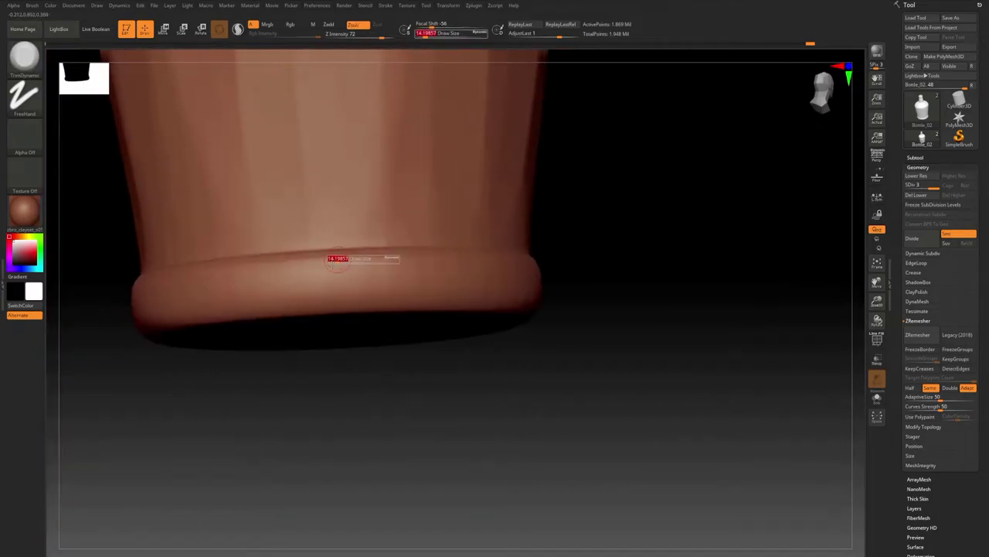
pyautogui.moveTo(336, 260); pyautogui.dragTo(344, 259)
pyautogui.moveTo(344, 260)
pyautogui.mouseDown(button='right')
pyautogui.moveTo(334, 257)
pyautogui.moveTo(340, 325)
pyautogui.moveTo(309, 259)
pyautogui.moveTo(278, 247)
pyautogui.mouseUp(button='right')
pyautogui.moveTo(278, 247); pyautogui.dragTo(349, 294)
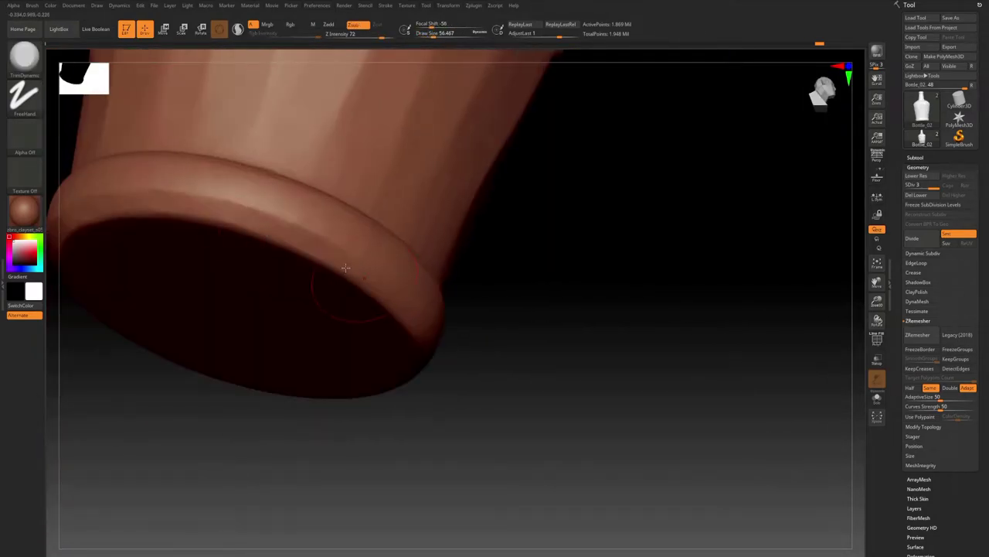
pyautogui.moveTo(348, 294); pyautogui.dragTo(325, 278, button='right')
pyautogui.moveTo(325, 278)
pyautogui.keyDown('ctrl'); pyautogui.mouseDown(button='right')
pyautogui.moveTo(314, 295)
pyautogui.moveTo(279, 204)
pyautogui.mouseUp(button='right'); pyautogui.keyUp('ctrl')
pyautogui.moveTo(278, 204); pyautogui.dragTo(306, 271)
pyautogui.moveTo(306, 270)
pyautogui.mouseDown(button='right')
pyautogui.moveTo(340, 232)
pyautogui.moveTo(255, 309)
pyautogui.mouseUp(button='right')
pyautogui.moveTo(255, 309); pyautogui.dragTo(147, 313)
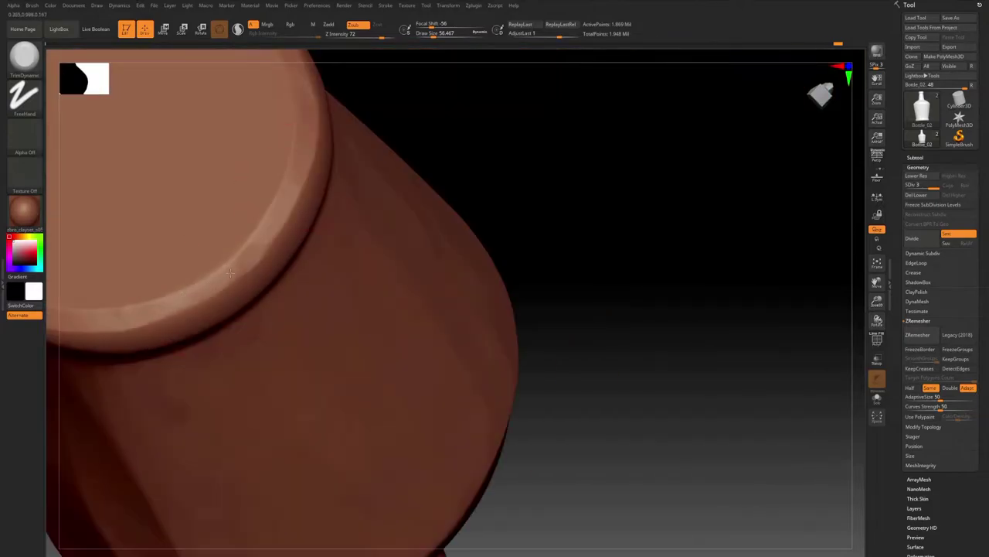
# Step: Flatten further facets around the outer face of Bottle_02's base rim at Z Intensity 72
pyautogui.moveTo(309, 294); pyautogui.dragTo(371, 232, button='right')
pyautogui.moveTo(371, 232)
pyautogui.keyDown('ctrl'); pyautogui.mouseDown(button='right')
pyautogui.moveTo(432, 181)
pyautogui.moveTo(456, 309)
pyautogui.mouseUp(button='right'); pyautogui.keyUp('ctrl')
pyautogui.keyDown('alt'); pyautogui.moveTo(456, 386); pyautogui.dragTo(363, 309, button='right'); pyautogui.keyUp('alt')
pyautogui.moveTo(363, 309); pyautogui.dragTo(373, 314, button='right')
pyautogui.moveTo(547, 300); pyautogui.dragTo(506, 303)
pyautogui.moveTo(506, 303)
pyautogui.mouseDown(button='right')
pyautogui.moveTo(428, 296)
pyautogui.moveTo(448, 271)
pyautogui.mouseUp(button='right')
# Step: Set the Z Intensity to 48 and flatten facets along the side of Bottle_02's base rim
pyautogui.click(374, 37)
pyautogui.moveTo(355, 299); pyautogui.dragTo(338, 294, button='right')
pyautogui.moveTo(337, 294); pyautogui.dragTo(371, 298)
pyautogui.moveTo(371, 298)
pyautogui.mouseDown(button='right')
pyautogui.moveTo(387, 286)
pyautogui.moveTo(309, 290)
pyautogui.mouseUp(button='right')
pyautogui.moveTo(309, 290); pyautogui.dragTo(240, 298)
pyautogui.moveTo(239, 297)
pyautogui.mouseDown(button='right')
pyautogui.moveTo(275, 306)
pyautogui.moveTo(307, 294)
pyautogui.moveTo(267, 298)
pyautogui.moveTo(290, 303)
pyautogui.mouseUp(button='right')
pyautogui.moveTo(290, 303); pyautogui.dragTo(332, 305)
pyautogui.moveTo(333, 305)
pyautogui.mouseDown(button='right')
pyautogui.moveTo(286, 258)
pyautogui.moveTo(319, 261)
pyautogui.mouseUp(button='right')
pyautogui.moveTo(318, 261); pyautogui.dragTo(276, 252)
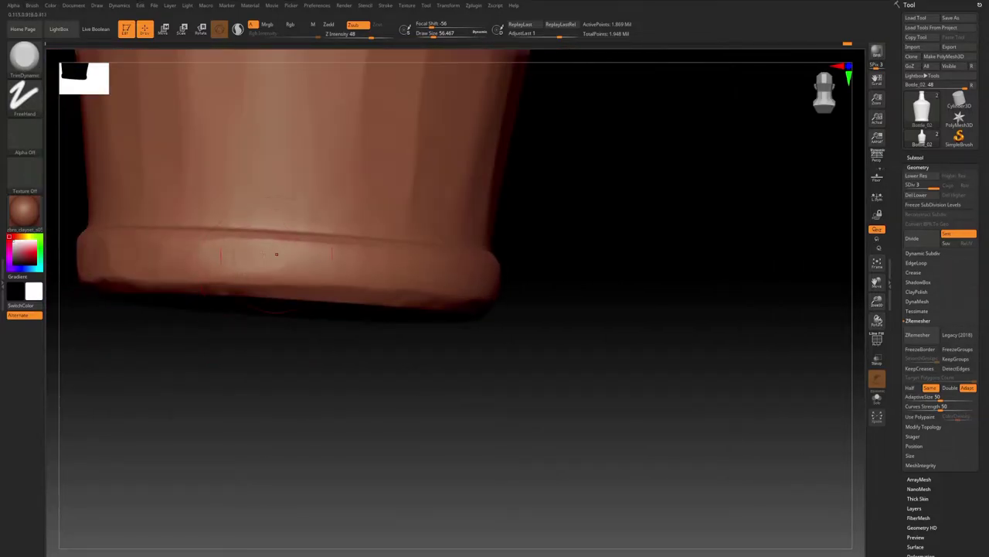
# Step: Trim the remaining rounded parts of Bottle_02's base rim into flat planes at Z Intensity 48
pyautogui.moveTo(276, 252); pyautogui.dragTo(210, 292, button='right')
pyautogui.moveTo(210, 292); pyautogui.dragTo(255, 293)
pyautogui.moveTo(255, 294)
pyautogui.keyDown('ctrl'); pyautogui.mouseDown(button='right')
pyautogui.moveTo(399, 157)
pyautogui.moveTo(271, 294)
pyautogui.moveTo(174, 290)
pyautogui.mouseUp(button='right'); pyautogui.keyUp('ctrl')
pyautogui.moveTo(174, 290); pyautogui.dragTo(193, 296)
pyautogui.moveTo(193, 296)
pyautogui.mouseDown(button='right')
pyautogui.moveTo(231, 297)
pyautogui.moveTo(197, 343)
pyautogui.mouseUp(button='right')
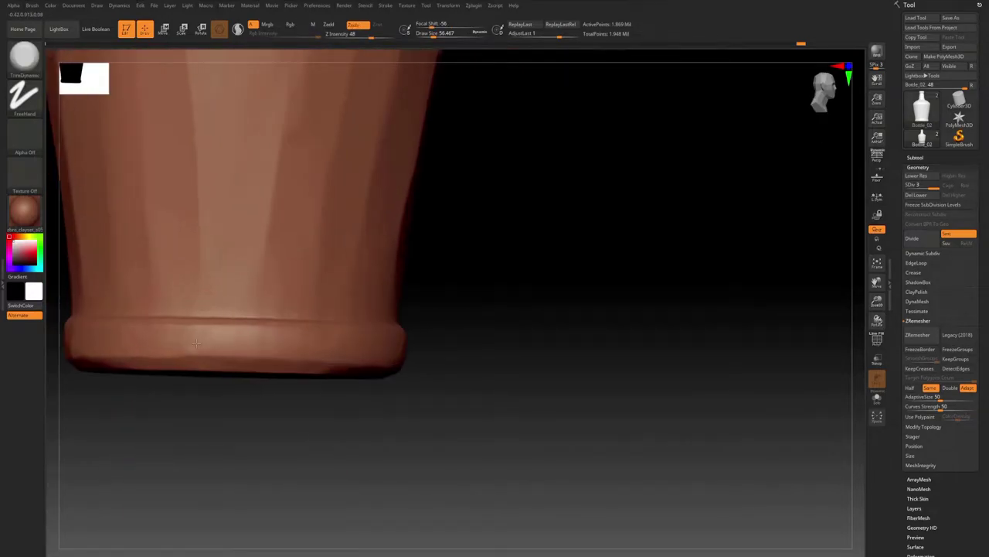
pyautogui.moveTo(289, 318); pyautogui.dragTo(256, 312, button='right')
pyautogui.moveTo(288, 168)
pyautogui.mouseDown(button='right')
pyautogui.moveTo(210, 307)
pyautogui.moveTo(254, 306)
pyautogui.mouseUp(button='right')
# Step: Change the display material of the bottle and its stopper to MatCap Gray
pyautogui.keyDown('ctrl'); pyautogui.moveTo(294, 269); pyautogui.dragTo(341, 390, button='right'); pyautogui.keyUp('ctrl')
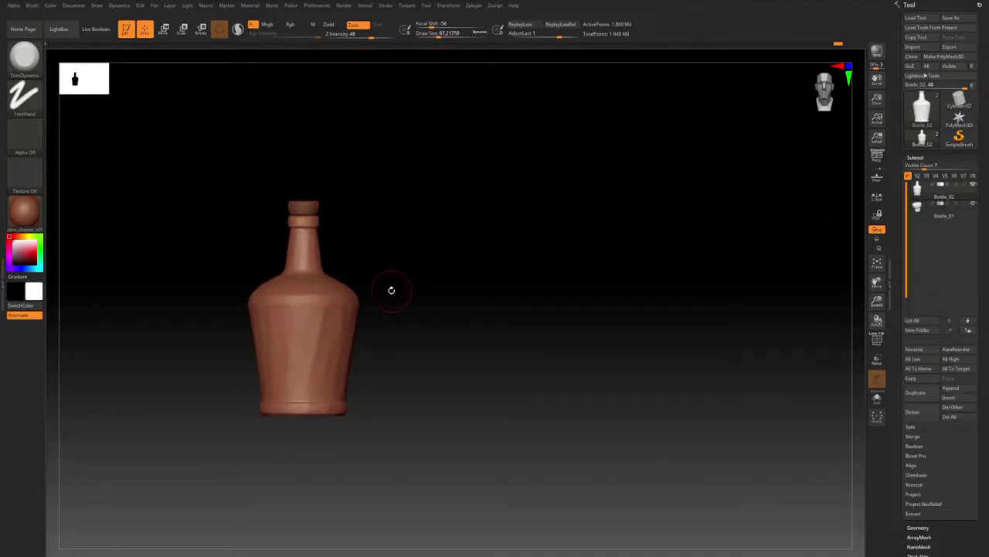
pyautogui.keyDown('ctrl'); pyautogui.moveTo(455, 298); pyautogui.dragTo(444, 225, button='right'); pyautogui.keyUp('ctrl')
pyautogui.click(25, 211)
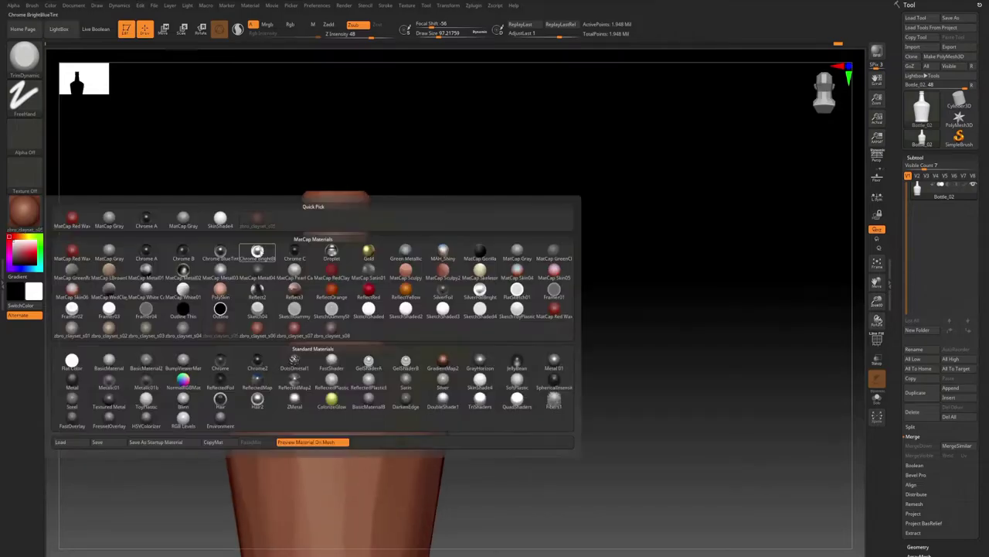
pyautogui.click(282, 325)
pyautogui.moveTo(279, 274); pyautogui.dragTo(247, 259, button='right')
pyautogui.click(25, 211)
# Step: Carve cracks from the stopper's top over its bevel and down the side with the Orb_Cracks brush at a draw size of about 13
pyautogui.keyDown('ctrl'); pyautogui.moveTo(410, 510); pyautogui.dragTo(405, 270, button='right'); pyautogui.keyUp('ctrl')
pyautogui.keyDown('ctrl'); pyautogui.moveTo(379, 418); pyautogui.dragTo(368, 324, button='right'); pyautogui.keyUp('ctrl')
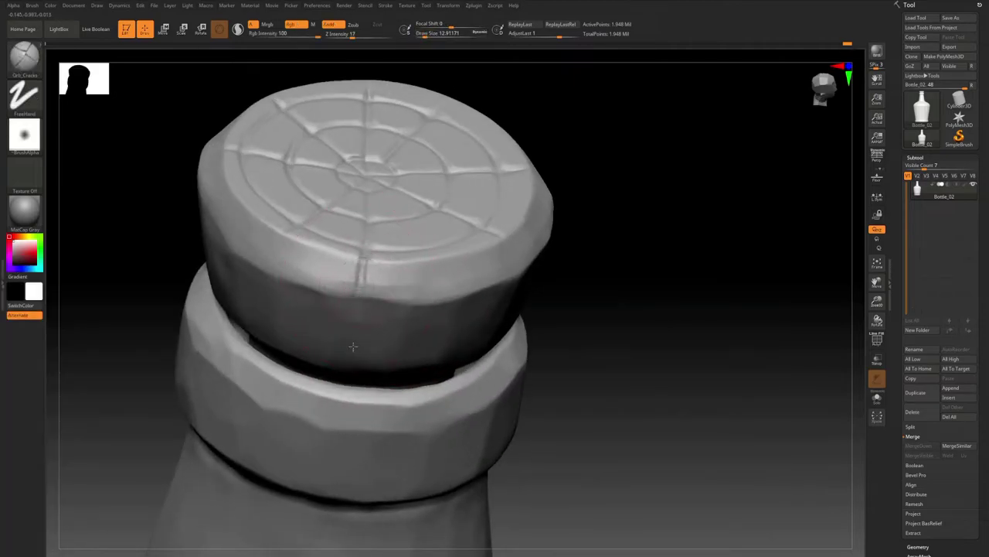
pyautogui.moveTo(352, 347); pyautogui.dragTo(367, 289, button='right')
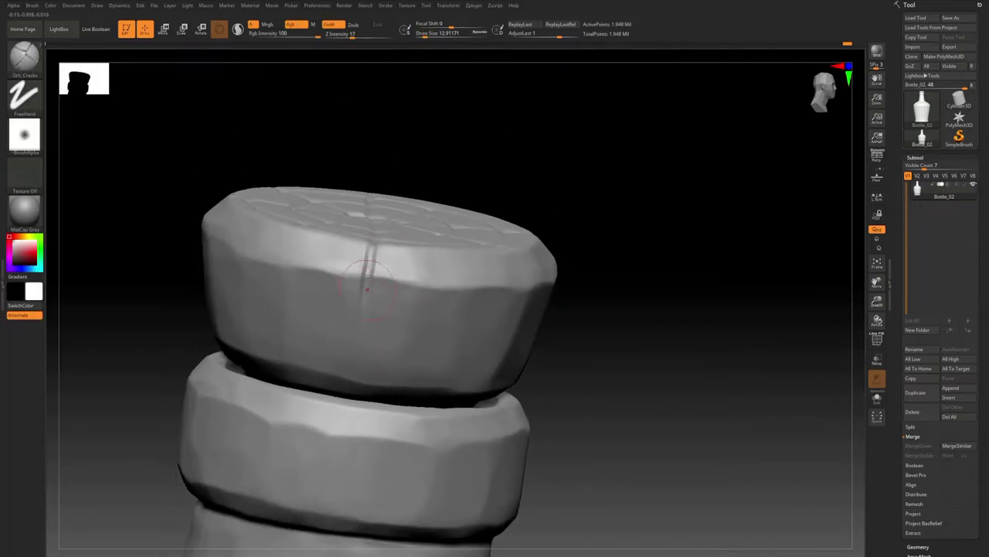
pyautogui.moveTo(760, 348); pyautogui.dragTo(772, 385)
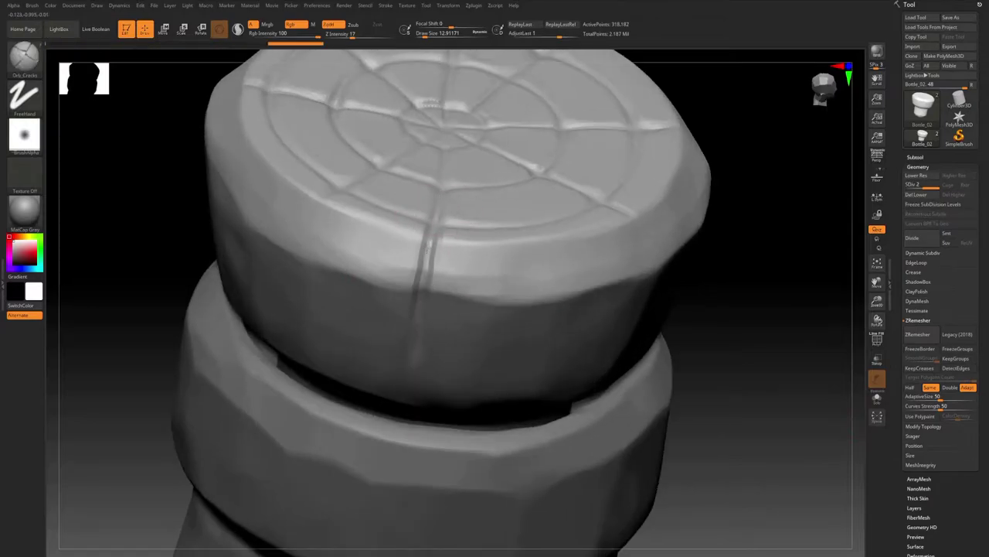
pyautogui.moveTo(419, 327); pyautogui.dragTo(369, 326, button='right')
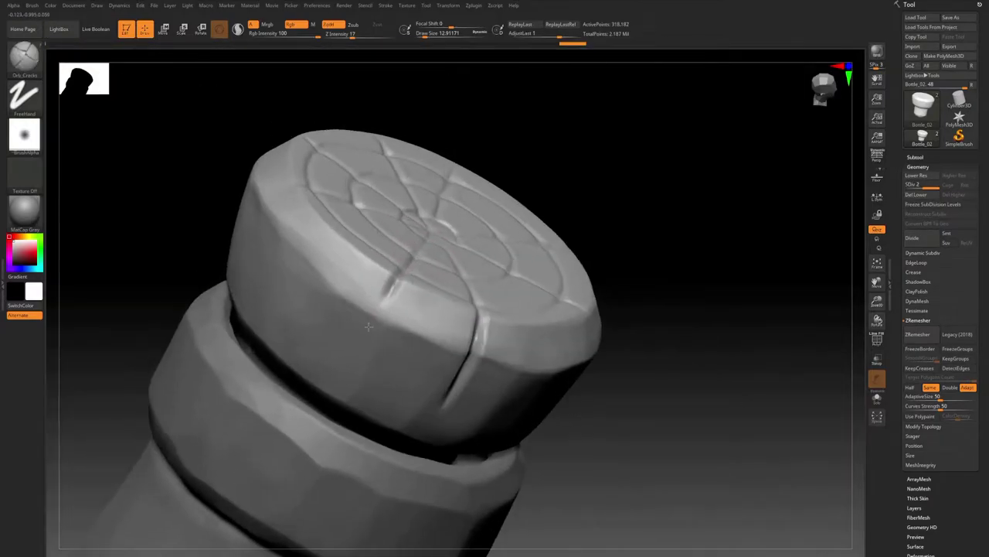
pyautogui.moveTo(393, 289)
pyautogui.mouseDown(button='right')
pyautogui.moveTo(411, 371)
pyautogui.moveTo(386, 329)
pyautogui.mouseUp(button='right')
# Step: Extend another radial crack over the stopper's edge with the Orb_Cracks brush at a draw size of about 14
pyautogui.press('s')
pyautogui.moveTo(386, 329); pyautogui.dragTo(391, 329)
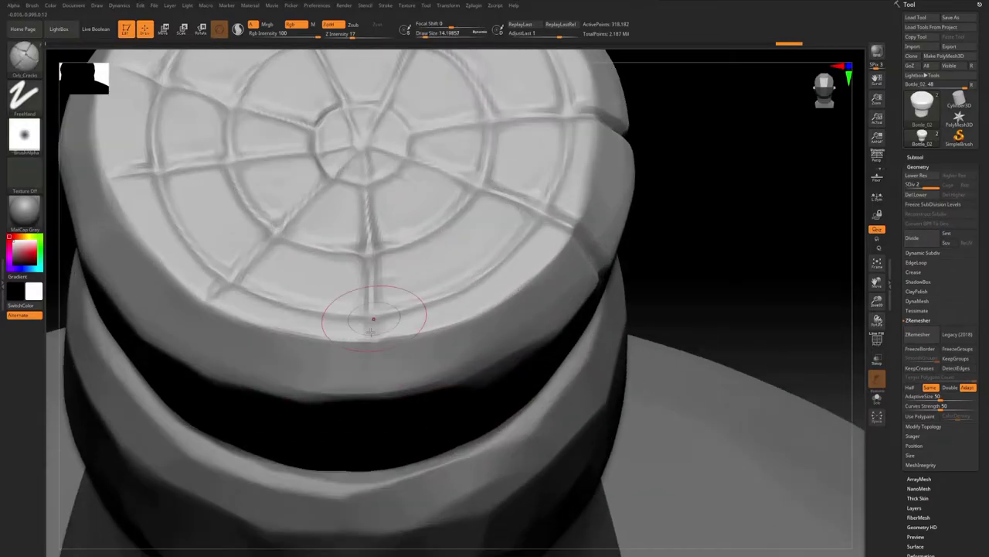
pyautogui.moveTo(375, 320)
pyautogui.mouseDown(button='right')
pyautogui.moveTo(402, 255)
pyautogui.moveTo(391, 205)
pyautogui.mouseUp(button='right')
pyautogui.moveTo(386, 209); pyautogui.dragTo(386, 375)
pyautogui.moveTo(387, 375)
pyautogui.mouseDown(button='right')
pyautogui.moveTo(380, 314)
pyautogui.moveTo(352, 371)
pyautogui.moveTo(374, 331)
pyautogui.mouseUp(button='right')
pyautogui.moveTo(363, 345); pyautogui.dragTo(359, 352)
# Step: Carve the remaining radial cracks over the stopper's bevel and down its side at Z Intensity 17
pyautogui.moveTo(359, 352); pyautogui.dragTo(433, 294, button='right')
pyautogui.moveTo(433, 294)
pyautogui.keyDown('ctrl'); pyautogui.mouseDown(button='right')
pyautogui.moveTo(441, 331)
pyautogui.moveTo(444, 279)
pyautogui.mouseUp(button='right'); pyautogui.keyUp('ctrl')
pyautogui.moveTo(445, 256); pyautogui.dragTo(440, 302)
pyautogui.moveTo(441, 302)
pyautogui.mouseDown(button='right')
pyautogui.moveTo(409, 271)
pyautogui.moveTo(418, 333)
pyautogui.mouseUp(button='right')
pyautogui.moveTo(453, 297); pyautogui.dragTo(453, 351)
pyautogui.moveTo(413, 335); pyautogui.dragTo(492, 251, button='right')
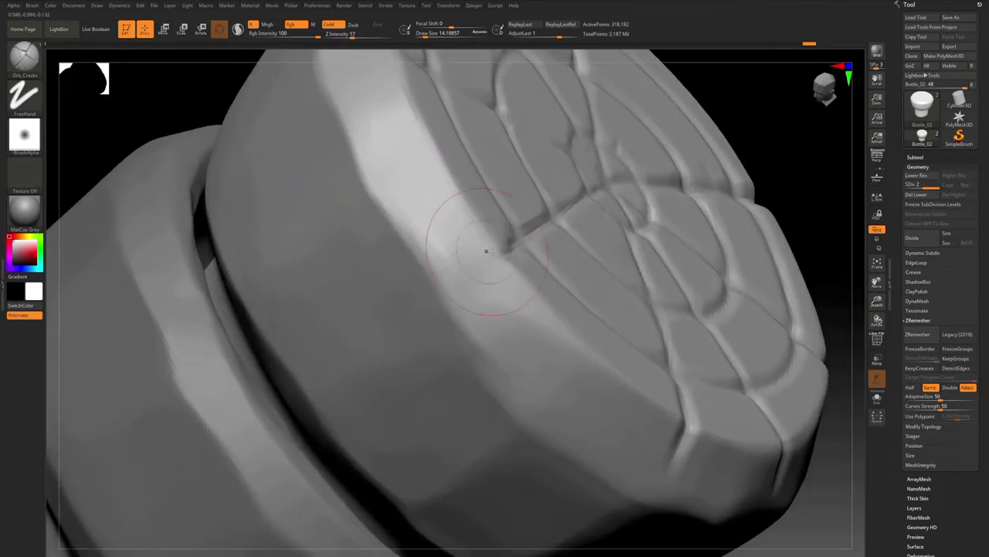
pyautogui.moveTo(391, 330); pyautogui.dragTo(360, 354)
pyautogui.moveTo(359, 354)
pyautogui.keyDown('ctrl'); pyautogui.mouseDown(button='right')
pyautogui.moveTo(371, 402)
pyautogui.moveTo(393, 400)
pyautogui.mouseUp(button='right'); pyautogui.keyUp('ctrl')
pyautogui.moveTo(441, 306); pyautogui.dragTo(402, 333)
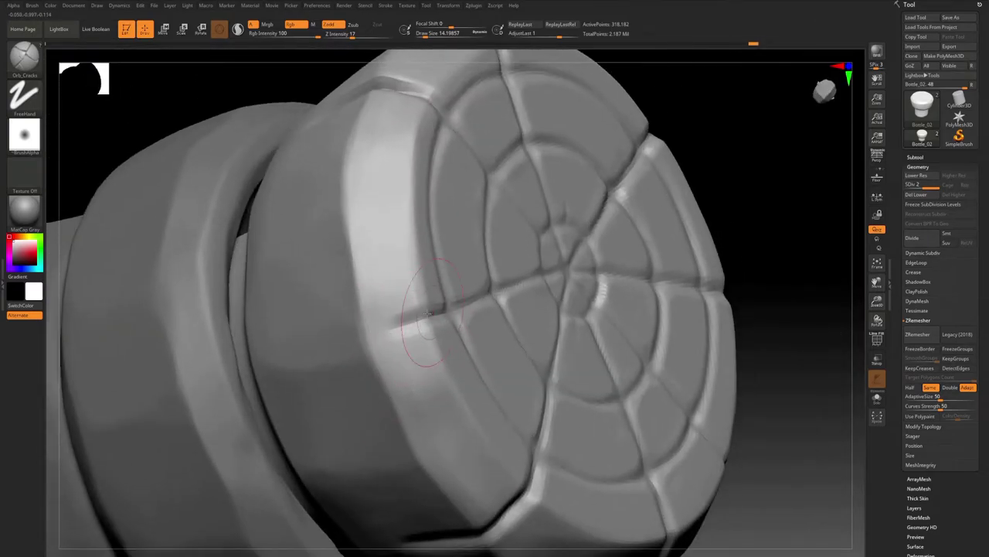
# Step: Activate the Bottle_03 subtool and start sharpening its lip's upper edge with the Orb_Pinch brush at a draw size of about 8
pyautogui.moveTo(402, 332); pyautogui.dragTo(371, 247, button='right')
pyautogui.keyDown('ctrl'); pyautogui.moveTo(371, 247); pyautogui.dragTo(367, 282, button='right'); pyautogui.keyUp('ctrl')
pyautogui.press('b')
pyautogui.click(363, 280)
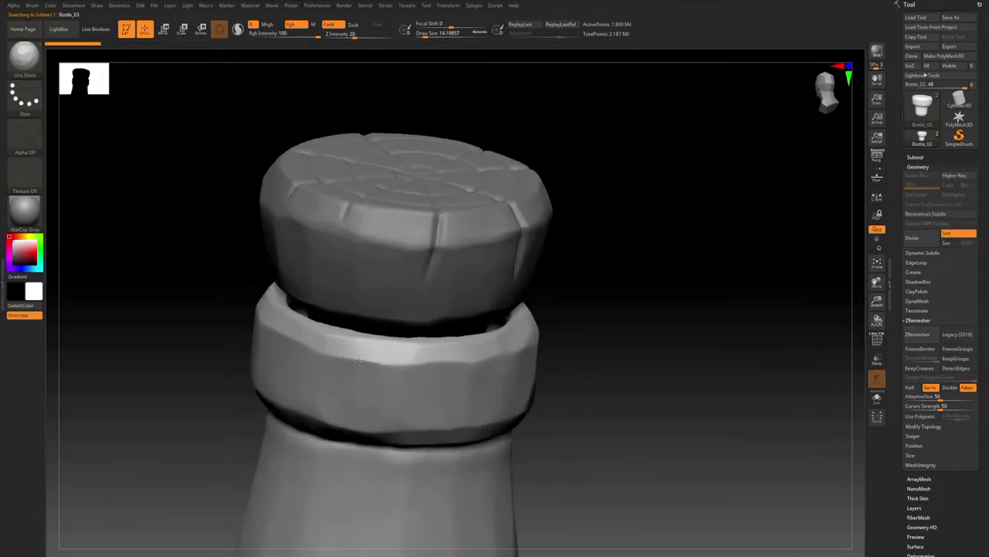
pyautogui.keyDown('alt'); pyautogui.moveTo(359, 360); pyautogui.dragTo(286, 309, button='right'); pyautogui.keyUp('alt')
pyautogui.keyDown('ctrl'); pyautogui.moveTo(286, 309); pyautogui.dragTo(278, 327, button='right'); pyautogui.keyUp('ctrl')
pyautogui.moveTo(278, 327); pyautogui.dragTo(348, 332)
pyautogui.moveTo(402, 340); pyautogui.dragTo(343, 354, button='right')
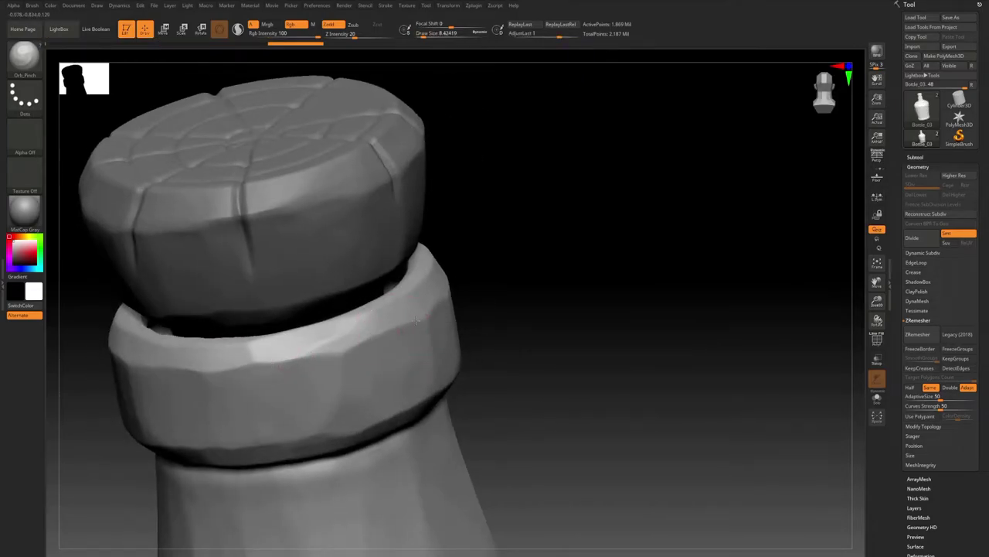
# Step: Pinch the facet ridges along the upper edge of Bottle_03's lip at Z Intensity 20
pyautogui.moveTo(369, 333); pyautogui.dragTo(398, 298)
pyautogui.moveTo(398, 298); pyautogui.dragTo(371, 309, button='right')
pyautogui.moveTo(371, 309); pyautogui.dragTo(402, 286)
pyautogui.moveTo(402, 286)
pyautogui.mouseDown(button='right')
pyautogui.moveTo(371, 302)
pyautogui.moveTo(340, 270)
pyautogui.moveTo(356, 279)
pyautogui.mouseUp(button='right')
pyautogui.moveTo(356, 279); pyautogui.dragTo(367, 333)
pyautogui.moveTo(367, 333)
pyautogui.mouseDown(button='right')
pyautogui.moveTo(332, 309)
pyautogui.moveTo(247, 332)
pyautogui.mouseUp(button='right')
pyautogui.moveTo(248, 333)
pyautogui.mouseDown()
pyautogui.moveTo(210, 343)
pyautogui.moveTo(170, 332)
pyautogui.mouseUp()
pyautogui.moveTo(170, 332); pyautogui.dragTo(199, 325, button='right')
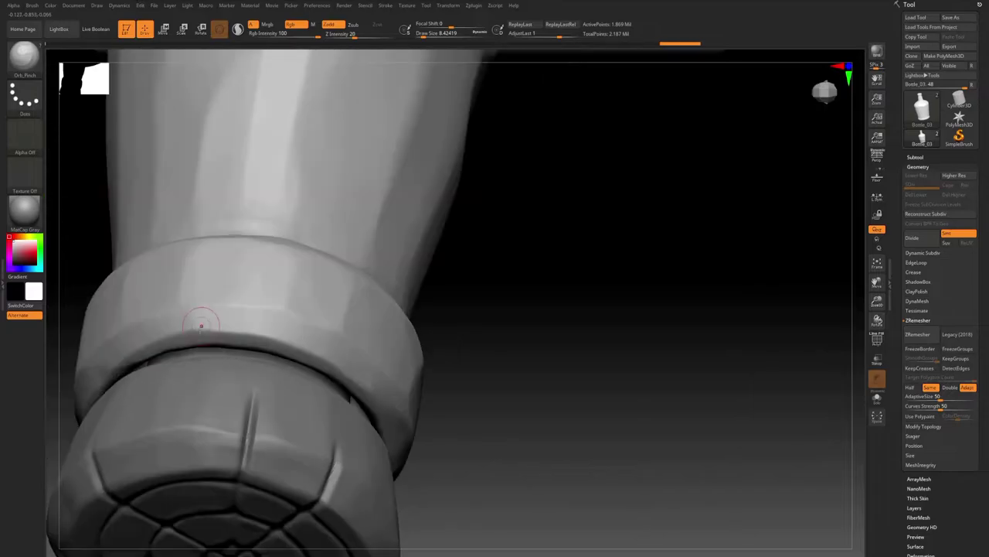
# Step: Sharpen the facet edges around the rest of the lip's upper bevel with the Orb_Pinch brush
pyautogui.moveTo(198, 325); pyautogui.dragTo(247, 317)
pyautogui.moveTo(248, 317); pyautogui.dragTo(273, 307, button='right')
pyautogui.moveTo(272, 307); pyautogui.dragTo(309, 347)
pyautogui.moveTo(309, 348); pyautogui.dragTo(302, 336, button='right')
pyautogui.moveTo(302, 336); pyautogui.dragTo(317, 294)
pyautogui.moveTo(317, 294); pyautogui.dragTo(325, 256, button='right')
pyautogui.moveTo(325, 256); pyautogui.dragTo(340, 302)
pyautogui.moveTo(340, 301); pyautogui.dragTo(283, 371, button='right')
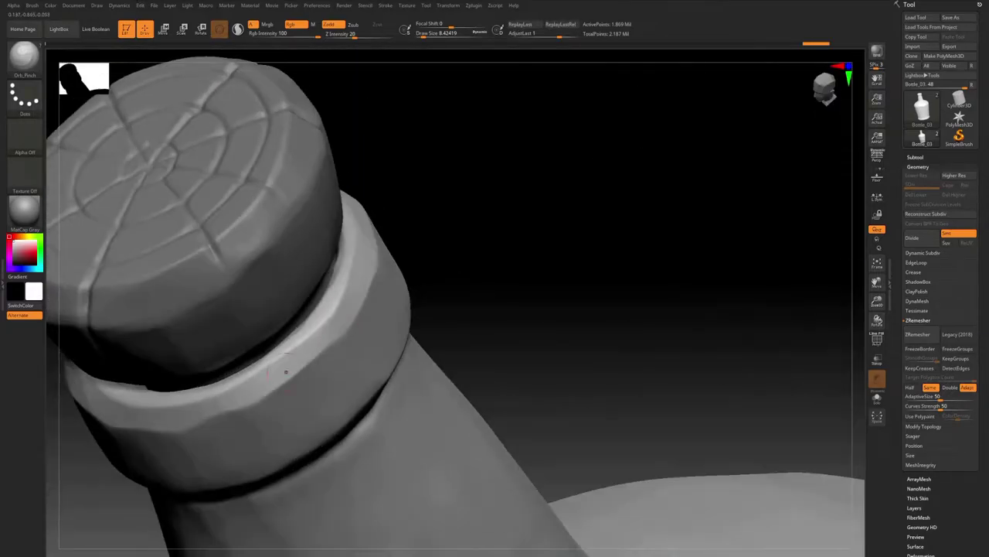
pyautogui.moveTo(283, 371); pyautogui.dragTo(332, 348)
pyautogui.moveTo(332, 348); pyautogui.dragTo(289, 337, button='right')
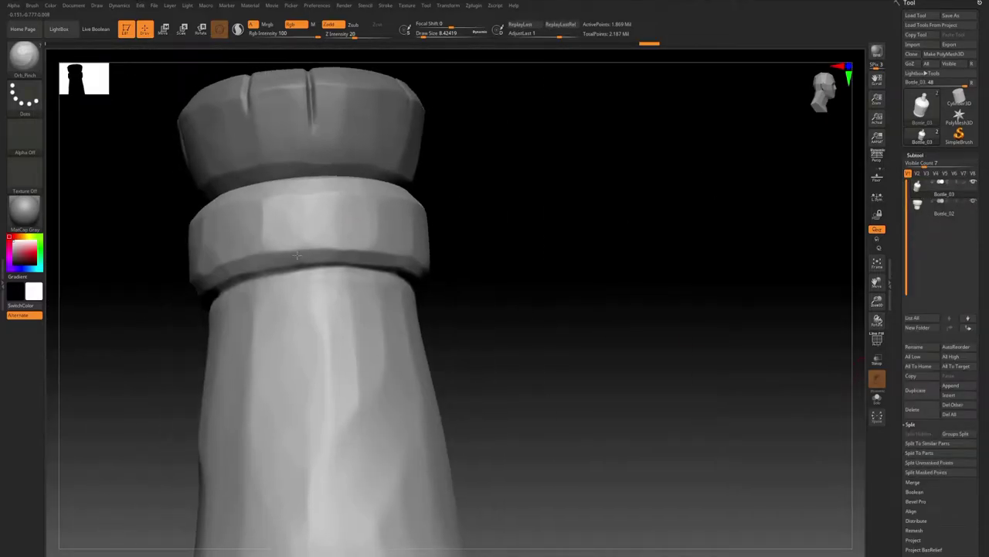
# Step: Pinch the facet ridges along the lower edge of Bottle_03's lip at a draw size of about 8
pyautogui.moveTo(297, 255); pyautogui.dragTo(348, 251)
pyautogui.moveTo(348, 251); pyautogui.dragTo(371, 270, button='right')
pyautogui.moveTo(371, 271); pyautogui.dragTo(324, 255)
pyautogui.moveTo(324, 255); pyautogui.dragTo(343, 216, button='right')
pyautogui.moveTo(343, 216); pyautogui.dragTo(364, 247)
pyautogui.moveTo(363, 248); pyautogui.dragTo(341, 270, button='right')
pyautogui.moveTo(341, 271); pyautogui.dragTo(309, 247)
pyautogui.moveTo(309, 248); pyautogui.dragTo(249, 211, button='right')
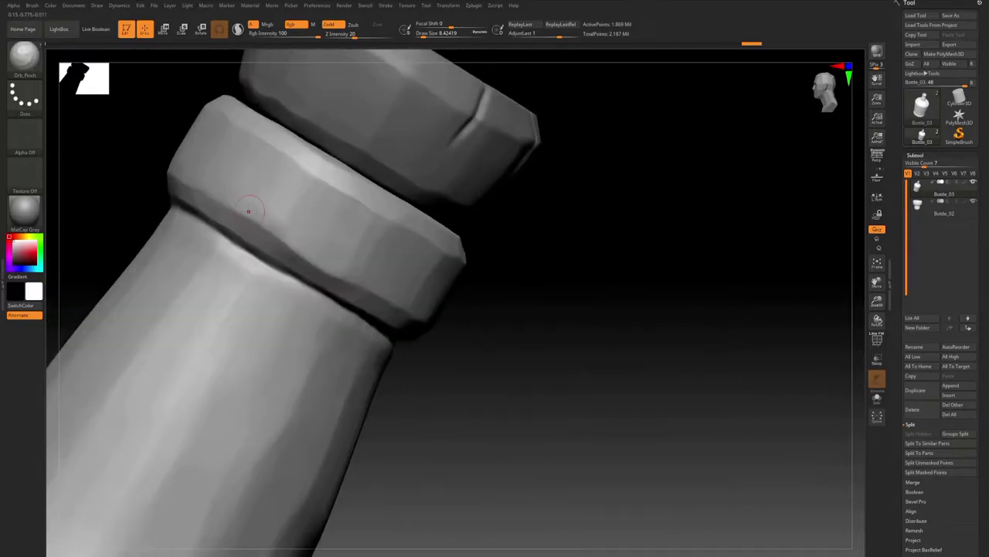
# Step: Sharpen the remaining facet edges on the side and lower bevel of Bottle_03's lip
pyautogui.moveTo(359, 269); pyautogui.dragTo(363, 309)
pyautogui.moveTo(364, 309)
pyautogui.mouseDown(button='right')
pyautogui.moveTo(309, 286)
pyautogui.moveTo(309, 325)
pyautogui.mouseUp(button='right')
pyautogui.moveTo(309, 324); pyautogui.dragTo(320, 303)
pyautogui.moveTo(320, 302); pyautogui.dragTo(309, 279, button='right')
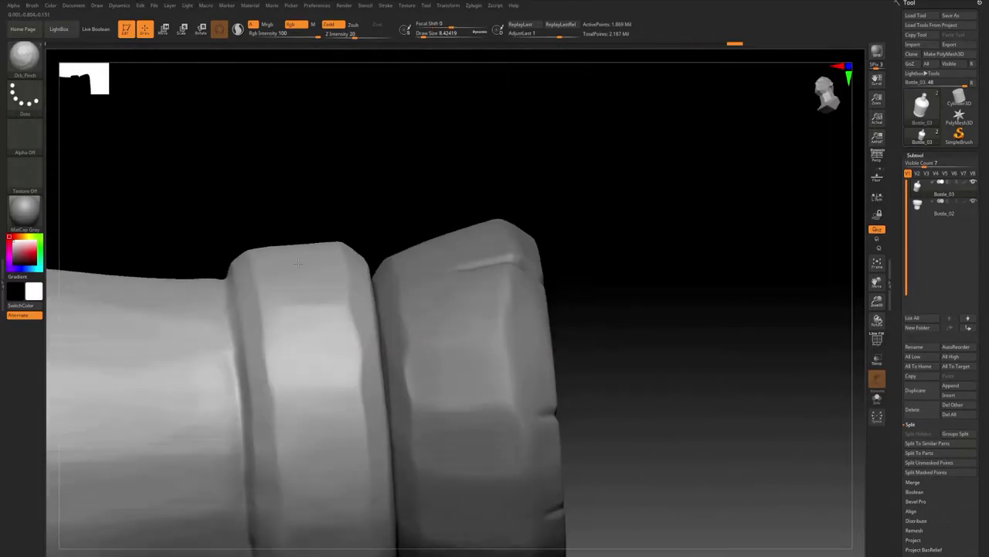
pyautogui.moveTo(309, 279); pyautogui.dragTo(325, 309)
pyautogui.moveTo(325, 310)
pyautogui.mouseDown(button='right')
pyautogui.moveTo(308, 279)
pyautogui.moveTo(317, 268)
pyautogui.mouseUp(button='right')
# Step: Pinch the shoulder ridge of Bottle_03 with the Orb_Pinch brush at a draw size of about 22
pyautogui.press('s')
pyautogui.moveTo(318, 268); pyautogui.dragTo(332, 267)
pyautogui.moveTo(332, 268); pyautogui.dragTo(329, 147, button='right')
pyautogui.moveTo(329, 146); pyautogui.dragTo(325, 231)
pyautogui.moveTo(325, 232); pyautogui.dragTo(310, 255, button='right')
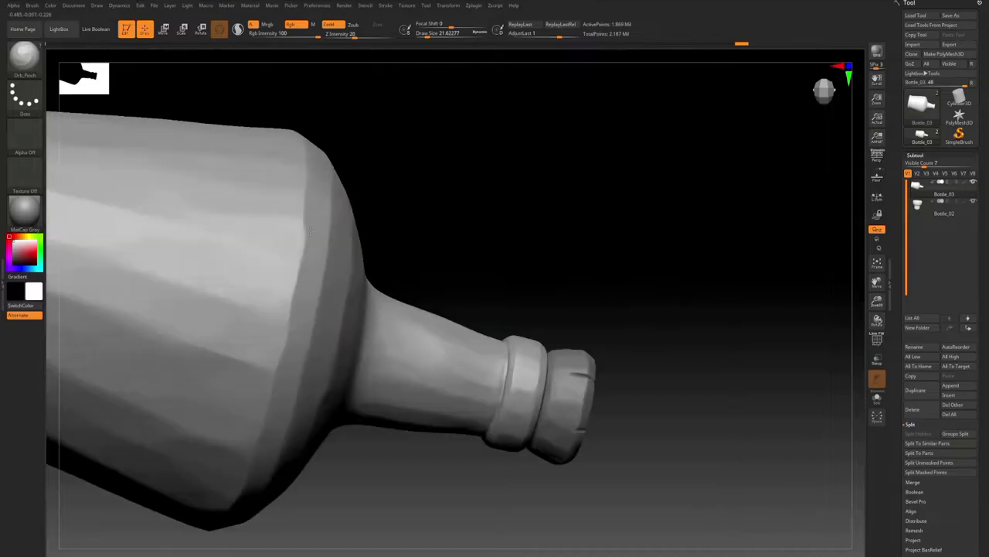
pyautogui.moveTo(310, 255); pyautogui.dragTo(302, 314)
pyautogui.moveTo(301, 315); pyautogui.dragTo(305, 233, button='right')
pyautogui.moveTo(305, 233); pyautogui.dragTo(303, 301)
pyautogui.moveTo(303, 301); pyautogui.dragTo(281, 214, button='right')
# Step: Sharpen the remaining stretches of the shoulder ridge around the bottle with the Orb_Pinch brush
pyautogui.moveTo(281, 215); pyautogui.dragTo(283, 293)
pyautogui.moveTo(283, 293); pyautogui.dragTo(279, 265, button='right')
pyautogui.moveTo(278, 265); pyautogui.dragTo(290, 309)
pyautogui.moveTo(290, 309); pyautogui.dragTo(267, 278, button='right')
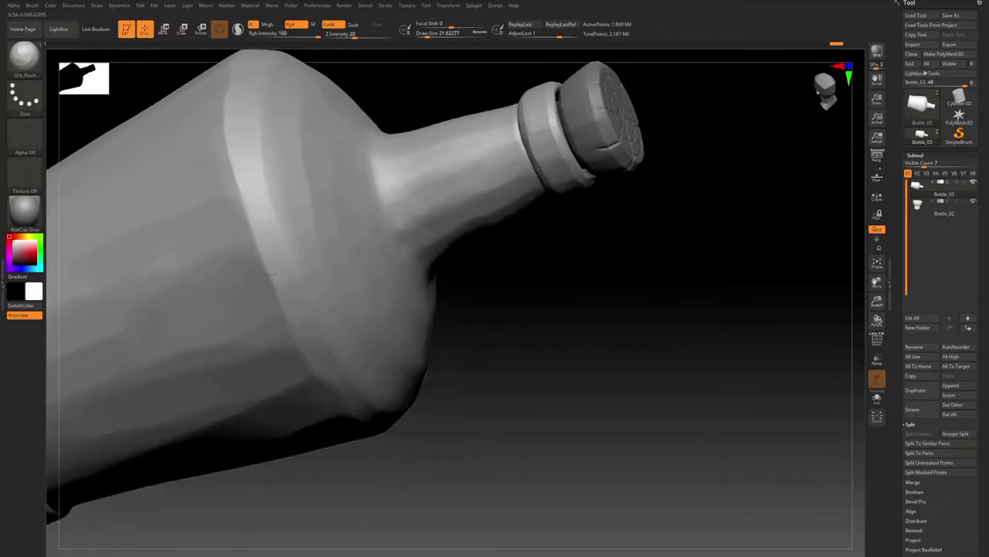
pyautogui.moveTo(266, 278); pyautogui.dragTo(301, 333)
pyautogui.moveTo(302, 332); pyautogui.dragTo(280, 309, button='right')
pyautogui.moveTo(280, 309); pyautogui.dragTo(313, 348)
pyautogui.keyDown('shift'); pyautogui.moveTo(313, 348); pyautogui.dragTo(340, 309, button='right'); pyautogui.keyUp('shift')
pyautogui.moveTo(340, 309)
pyautogui.keyDown('ctrl'); pyautogui.mouseDown(button='right')
pyautogui.moveTo(340, 255)
pyautogui.moveTo(364, 255)
pyautogui.moveTo(348, 286)
pyautogui.moveTo(309, 309)
pyautogui.mouseUp(button='right'); pyautogui.keyUp('ctrl')
pyautogui.moveTo(309, 309); pyautogui.dragTo(300, 334)
# Step: Pinch the edge between the flat underside and the base bevel of Bottle_03
pyautogui.moveTo(301, 335); pyautogui.dragTo(340, 309, button='right')
pyautogui.moveTo(340, 309); pyautogui.dragTo(433, 290)
pyautogui.moveTo(433, 290); pyautogui.dragTo(402, 278, button='right')
pyautogui.moveTo(402, 279); pyautogui.dragTo(432, 309)
pyautogui.moveTo(432, 309); pyautogui.dragTo(402, 270, button='right')
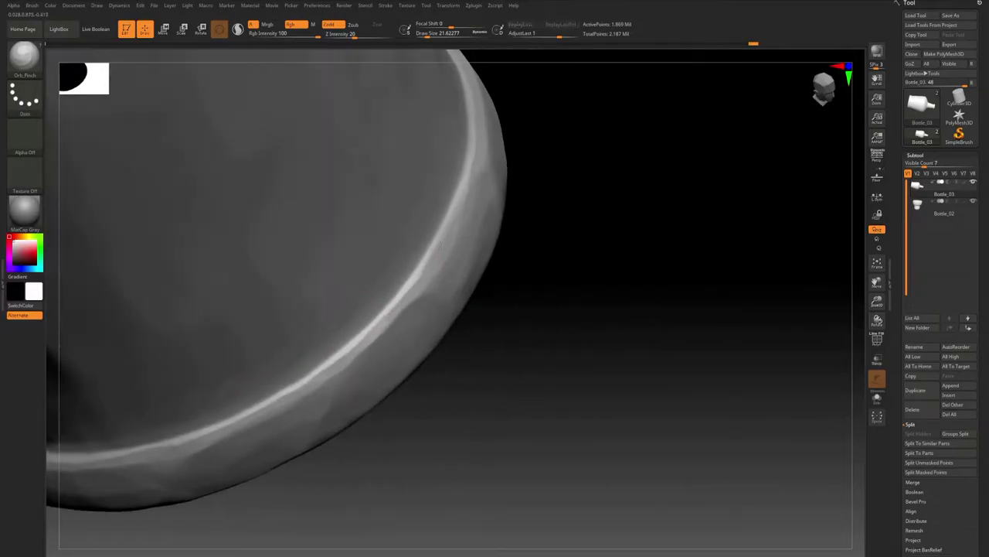
pyautogui.moveTo(402, 271); pyautogui.dragTo(418, 294)
pyautogui.moveTo(417, 293)
pyautogui.mouseDown(button='right')
pyautogui.moveTo(391, 245)
pyautogui.moveTo(391, 183)
pyautogui.mouseUp(button='right')
pyautogui.moveTo(391, 183); pyautogui.dragTo(356, 309)
pyautogui.moveTo(355, 309); pyautogui.dragTo(340, 255, button='right')
# Step: Continue sharpening the underside edge around the rest of the bottle's base rim
pyautogui.moveTo(340, 255); pyautogui.dragTo(348, 324)
pyautogui.moveTo(348, 325)
pyautogui.mouseDown(button='right')
pyautogui.moveTo(310, 286)
pyautogui.moveTo(270, 310)
pyautogui.mouseUp(button='right')
pyautogui.moveTo(271, 309); pyautogui.dragTo(343, 380)
pyautogui.moveTo(342, 380); pyautogui.dragTo(310, 309, button='right')
pyautogui.moveTo(255, 239); pyautogui.dragTo(293, 309)
pyautogui.moveTo(294, 310); pyautogui.dragTo(332, 294, button='right')
pyautogui.moveTo(255, 255); pyautogui.dragTo(324, 348)
pyautogui.moveTo(325, 348); pyautogui.dragTo(287, 309, button='right')
pyautogui.moveTo(270, 185); pyautogui.dragTo(287, 221)
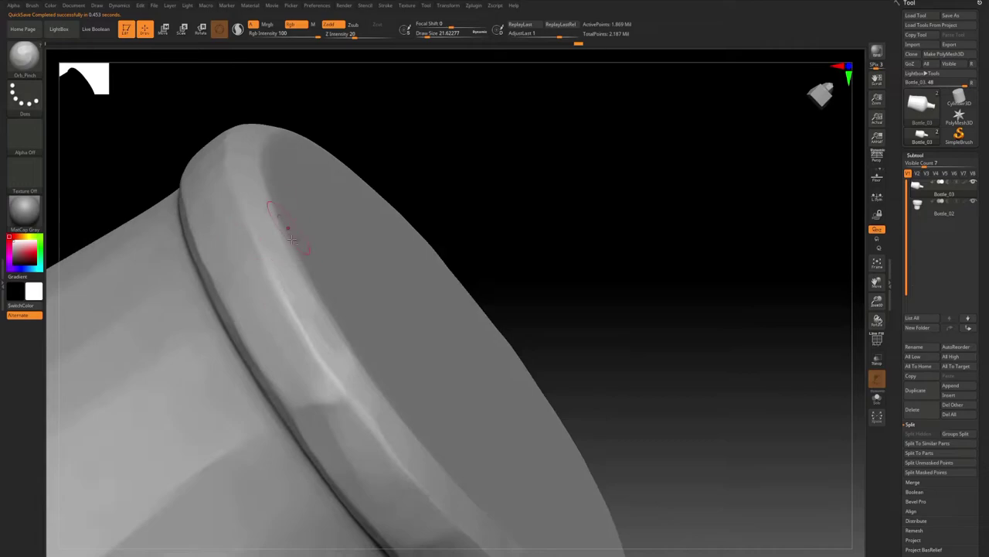
# Step: Pinch the facet ridges along the bevel of the base rim with Orb_Pinch
pyautogui.moveTo(286, 221); pyautogui.dragTo(309, 255, button='right')
pyautogui.moveTo(290, 279); pyautogui.dragTo(340, 360)
pyautogui.moveTo(340, 360); pyautogui.dragTo(309, 325, button='right')
pyautogui.moveTo(282, 263); pyautogui.dragTo(298, 355)
pyautogui.moveTo(297, 355); pyautogui.dragTo(286, 371, button='right')
pyautogui.moveTo(286, 332); pyautogui.dragTo(275, 418)
pyautogui.moveTo(274, 417); pyautogui.dragTo(325, 309, button='right')
pyautogui.moveTo(325, 263); pyautogui.dragTo(271, 332)
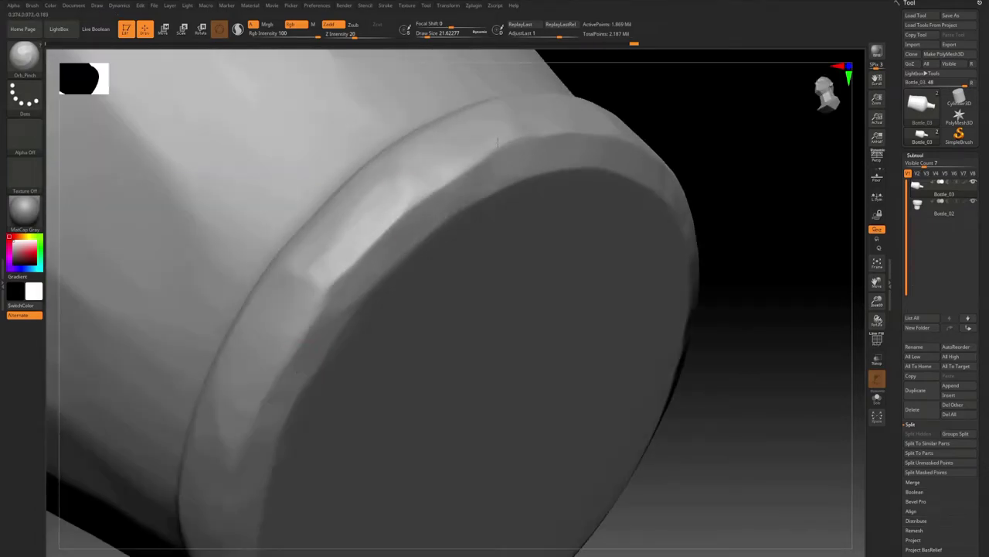
# Step: Sharpen the last facet edges on the outer side of the base rim
pyautogui.moveTo(271, 332); pyautogui.dragTo(340, 255, button='right')
pyautogui.moveTo(340, 243); pyautogui.dragTo(441, 282)
pyautogui.moveTo(441, 282); pyautogui.dragTo(460, 309, button='right')
pyautogui.moveTo(460, 310); pyautogui.dragTo(495, 340)
pyautogui.moveTo(494, 340); pyautogui.dragTo(433, 279, button='right')
pyautogui.keyDown('ctrl'); pyautogui.moveTo(433, 279); pyautogui.dragTo(410, 248, button='right'); pyautogui.keyUp('ctrl')
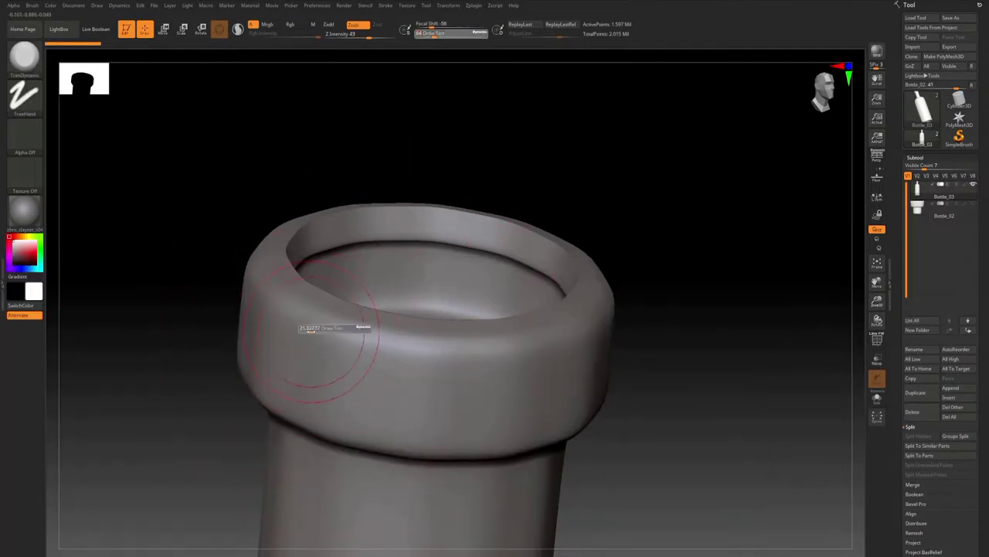
# Step: Flatten facets around the mouth of the smooth open-necked bottle using TrimDynamic at a draw size of about 22
pyautogui.moveTo(331, 327)
pyautogui.mouseDown(button='right')
pyautogui.moveTo(263, 271)
pyautogui.moveTo(320, 326)
pyautogui.mouseUp(button='right')
pyautogui.moveTo(547, 233); pyautogui.dragTo(390, 116, button='right')
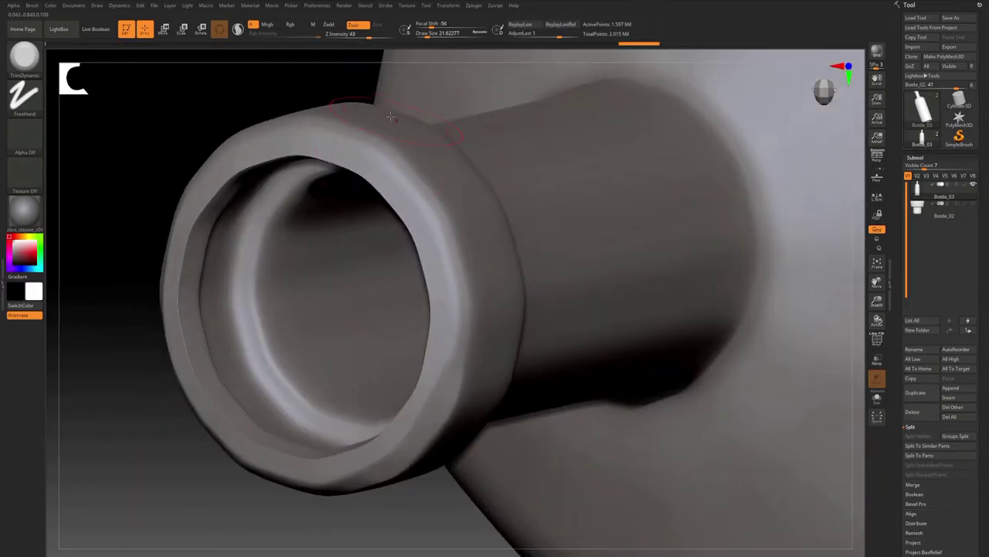
pyautogui.moveTo(445, 315); pyautogui.dragTo(367, 290, button='right')
pyautogui.moveTo(480, 261)
pyautogui.mouseDown(button='right')
pyautogui.moveTo(389, 289)
pyautogui.moveTo(345, 249)
pyautogui.mouseUp(button='right')
# Step: Trim small facets around the inner edge of the bottle mouth at a draw size of about 10.5
pyautogui.moveTo(372, 173); pyautogui.dragTo(364, 190)
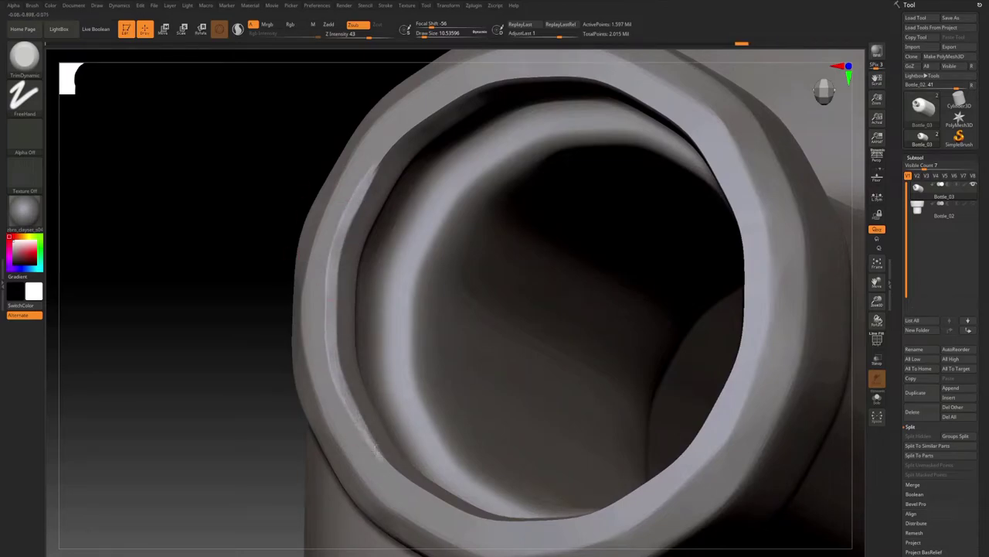
pyautogui.moveTo(379, 155)
pyautogui.mouseDown(button='right')
pyautogui.moveTo(417, 240)
pyautogui.moveTo(371, 201)
pyautogui.mouseUp(button='right')
pyautogui.moveTo(303, 205); pyautogui.dragTo(344, 191)
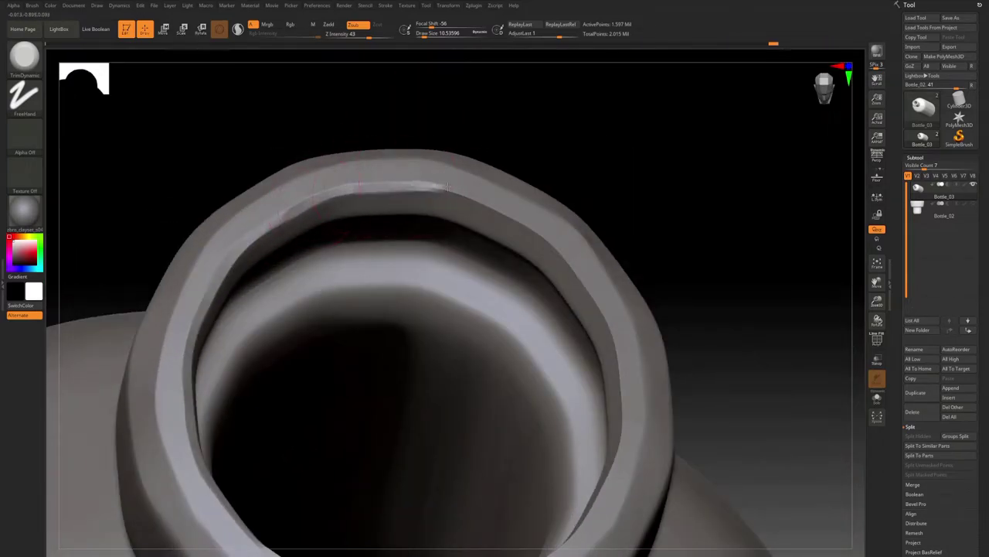
pyautogui.moveTo(591, 298); pyautogui.dragTo(616, 363)
pyautogui.moveTo(616, 363); pyautogui.dragTo(584, 158, button='right')
pyautogui.moveTo(565, 108); pyautogui.dragTo(571, 159)
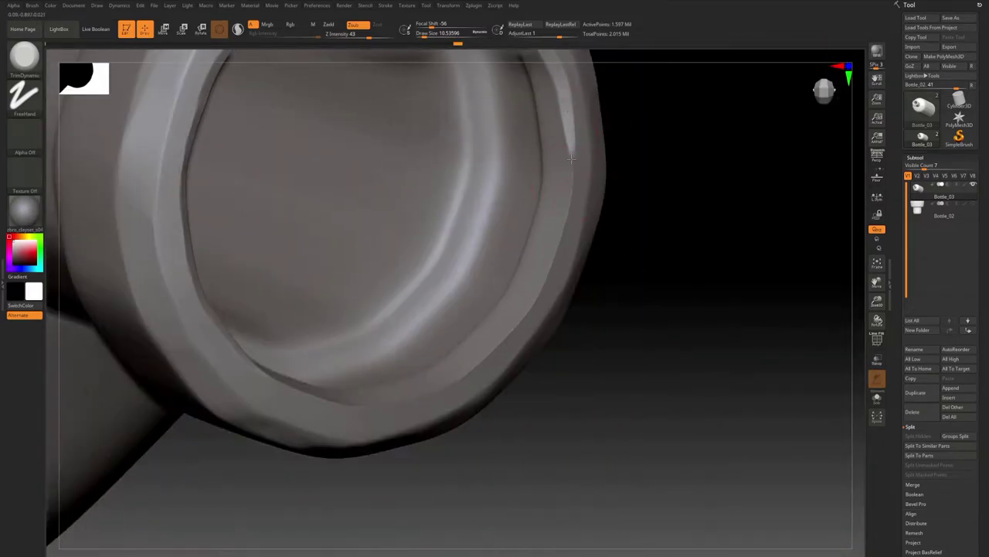
pyautogui.moveTo(551, 272); pyautogui.dragTo(506, 337)
pyautogui.moveTo(506, 337); pyautogui.dragTo(534, 394, button='right')
pyautogui.moveTo(535, 296); pyautogui.dragTo(437, 369)
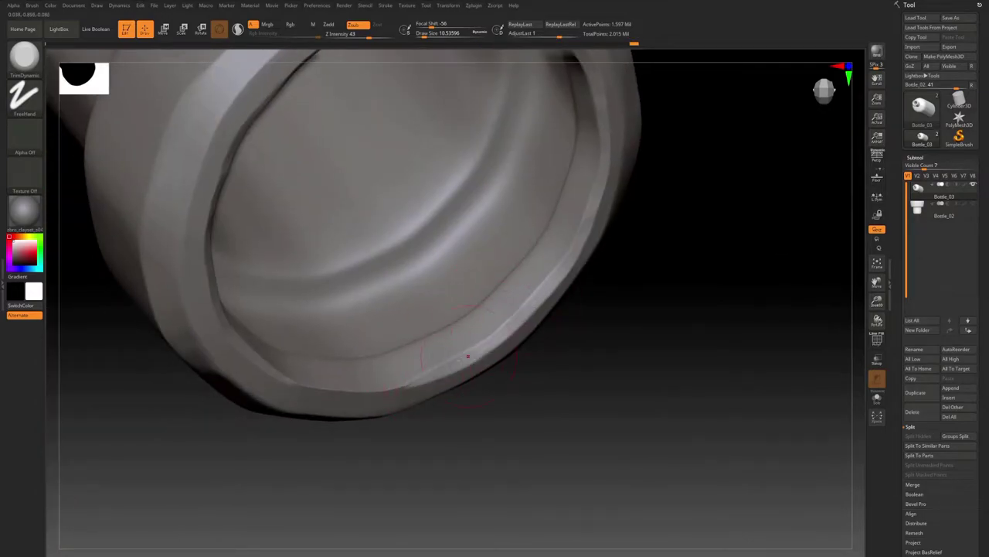
# Step: Flatten the lower edge of the lip into a bevel with TrimDynamic at a draw size of about 13
pyautogui.moveTo(468, 357); pyautogui.dragTo(314, 334, button='right')
pyautogui.moveTo(402, 273); pyautogui.dragTo(366, 333, button='right')
pyautogui.moveTo(464, 349); pyautogui.dragTo(333, 292, button='right')
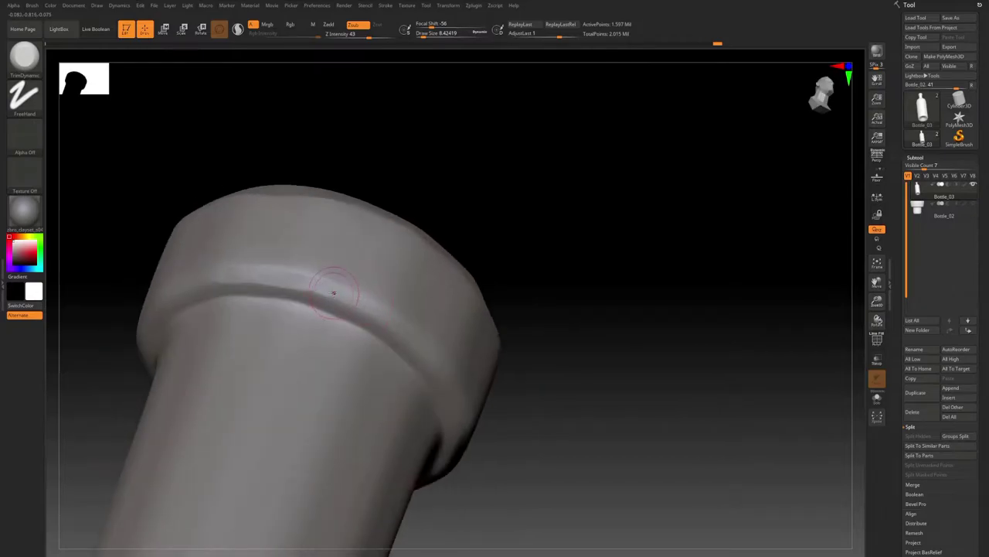
pyautogui.moveTo(386, 317); pyautogui.dragTo(313, 272, button='right')
pyautogui.moveTo(368, 322); pyautogui.dragTo(345, 246, button='right')
pyautogui.moveTo(345, 245); pyautogui.dragTo(347, 286)
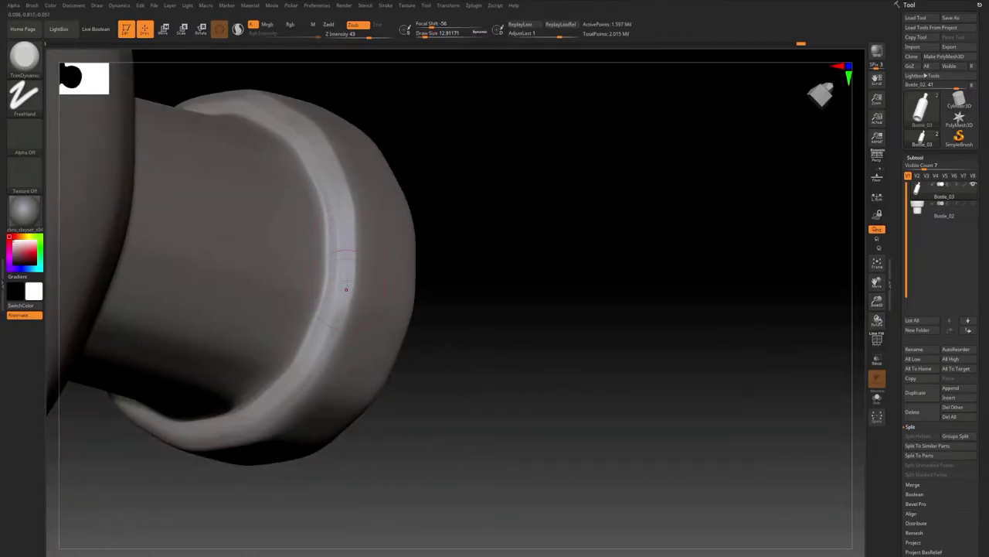
pyautogui.moveTo(347, 286); pyautogui.dragTo(332, 267, button='right')
pyautogui.moveTo(332, 267); pyautogui.dragTo(376, 241)
pyautogui.moveTo(376, 241); pyautogui.dragTo(325, 263, button='right')
pyautogui.moveTo(325, 263); pyautogui.dragTo(371, 240)
# Step: Continue the trimmed bevel around the rest of the lip's lower edge
pyautogui.moveTo(371, 240)
pyautogui.mouseDown(button='right')
pyautogui.moveTo(328, 295)
pyautogui.moveTo(255, 145)
pyautogui.mouseUp(button='right')
pyautogui.moveTo(318, 238)
pyautogui.mouseDown(button='right')
pyautogui.moveTo(342, 134)
pyautogui.moveTo(343, 232)
pyautogui.moveTo(282, 265)
pyautogui.mouseUp(button='right')
pyautogui.moveTo(316, 301); pyautogui.dragTo(325, 275, button='right')
pyautogui.moveTo(325, 275)
pyautogui.mouseDown()
pyautogui.moveTo(377, 271)
pyautogui.moveTo(333, 272)
pyautogui.mouseUp()
pyautogui.moveTo(332, 272)
pyautogui.mouseDown(button='right')
pyautogui.moveTo(371, 298)
pyautogui.moveTo(322, 269)
pyautogui.mouseUp(button='right')
pyautogui.moveTo(323, 269); pyautogui.dragTo(325, 248)
# Step: Trim facets into the outer side of the bottle's lip
pyautogui.moveTo(324, 294)
pyautogui.keyDown('ctrl'); pyautogui.mouseDown(button='right')
pyautogui.moveTo(314, 217)
pyautogui.moveTo(316, 281)
pyautogui.moveTo(278, 267)
pyautogui.mouseUp(button='right'); pyautogui.keyUp('ctrl')
pyautogui.moveTo(313, 287); pyautogui.dragTo(310, 267)
pyautogui.moveTo(311, 267)
pyautogui.mouseDown(button='right')
pyautogui.moveTo(334, 249)
pyautogui.moveTo(290, 232)
pyautogui.mouseUp(button='right')
pyautogui.moveTo(290, 232); pyautogui.dragTo(288, 251)
pyautogui.moveTo(288, 251); pyautogui.dragTo(325, 233, button='right')
pyautogui.moveTo(440, 224); pyautogui.dragTo(442, 203)
pyautogui.moveTo(443, 202)
pyautogui.mouseDown(button='right')
pyautogui.moveTo(429, 181)
pyautogui.moveTo(340, 218)
pyautogui.mouseUp(button='right')
# Step: Cut long vertical facets along the neck with TrimDynamic at a draw size of about 35
pyautogui.moveTo(387, 304); pyautogui.dragTo(357, 283, button='right')
pyautogui.moveTo(358, 283); pyautogui.dragTo(287, 185)
pyautogui.moveTo(288, 185); pyautogui.dragTo(324, 250, button='right')
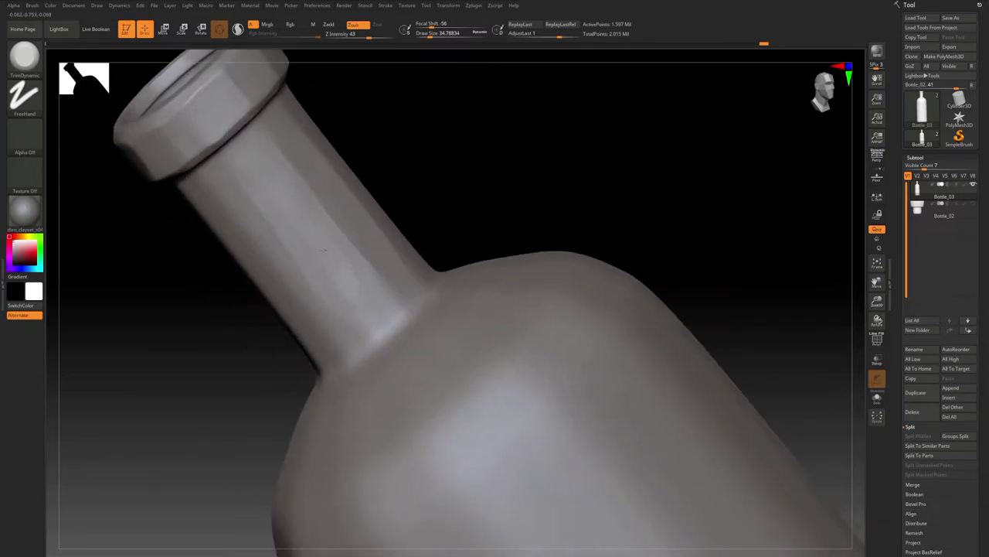
pyautogui.moveTo(343, 282); pyautogui.dragTo(383, 266, button='right')
pyautogui.moveTo(383, 266); pyautogui.dragTo(340, 182)
pyautogui.moveTo(340, 181); pyautogui.dragTo(357, 203, button='right')
pyautogui.moveTo(357, 202); pyautogui.dragTo(328, 146)
pyautogui.moveTo(328, 146); pyautogui.dragTo(346, 171, button='right')
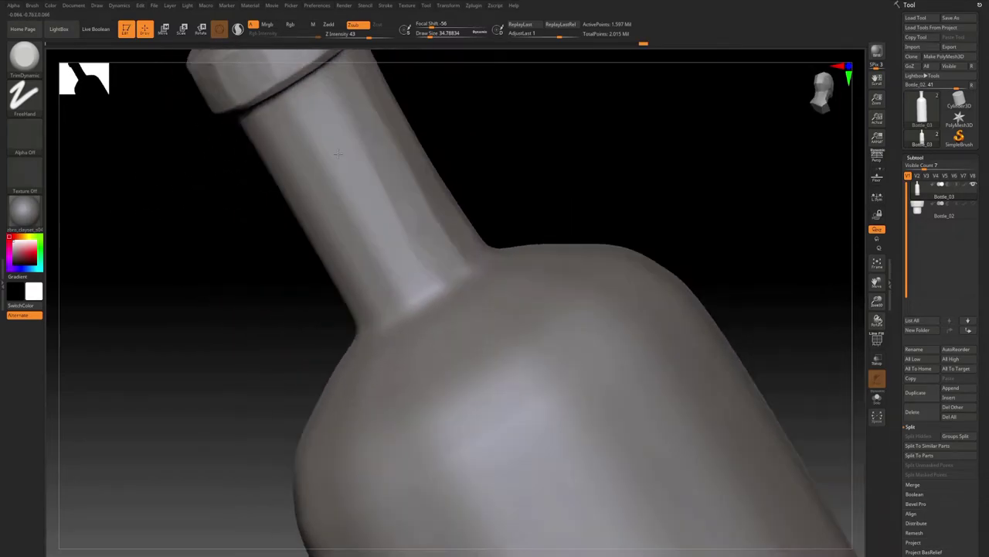
# Step: Extend the vertical facets around the next side of the bottle's neck
pyautogui.moveTo(391, 232); pyautogui.dragTo(324, 127)
pyautogui.moveTo(325, 127); pyautogui.dragTo(316, 115, button='right')
pyautogui.moveTo(390, 261); pyautogui.dragTo(334, 139)
pyautogui.moveTo(334, 140); pyautogui.dragTo(348, 143, button='right')
pyautogui.moveTo(410, 251); pyautogui.dragTo(353, 128)
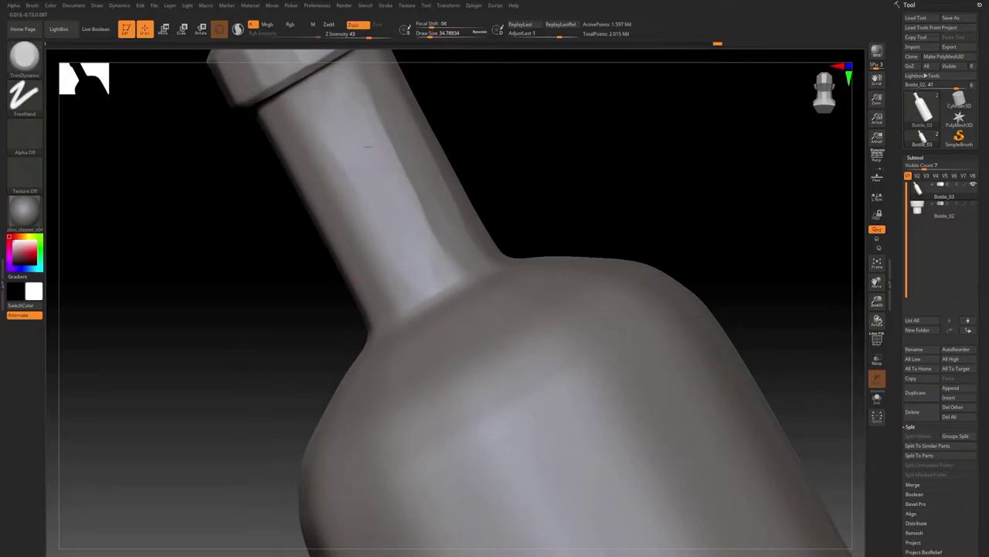
pyautogui.moveTo(368, 146); pyautogui.dragTo(331, 157, button='right')
pyautogui.moveTo(393, 191); pyautogui.dragTo(407, 200, button='right')
pyautogui.moveTo(398, 243); pyautogui.dragTo(332, 139)
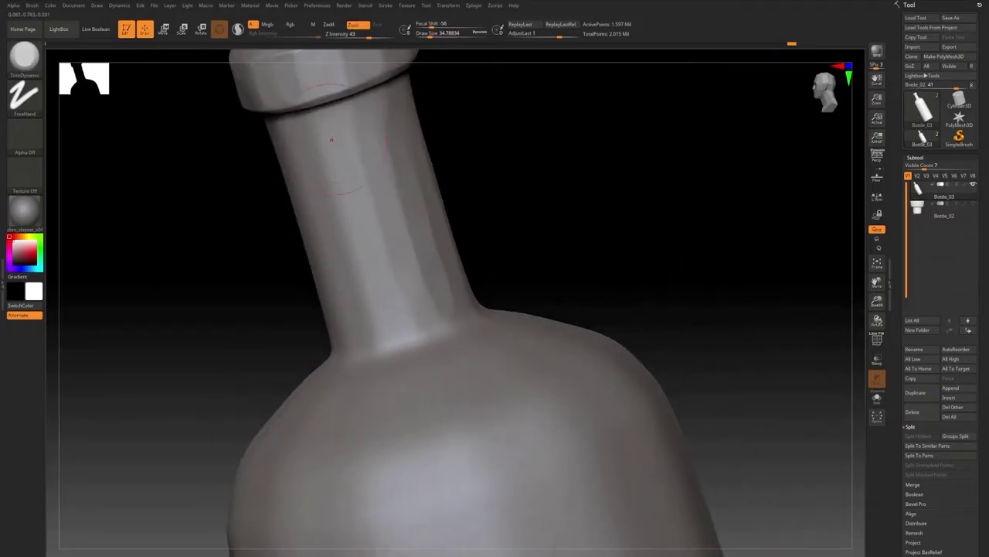
# Step: Flatten the remaining vertical facets on the upper neck just below the lip
pyautogui.moveTo(332, 139); pyautogui.dragTo(371, 154, button='right')
pyautogui.moveTo(397, 177); pyautogui.dragTo(370, 127)
pyautogui.moveTo(370, 128)
pyautogui.keyDown('shift'); pyautogui.mouseDown(button='right')
pyautogui.moveTo(407, 188)
pyautogui.moveTo(388, 318)
pyautogui.mouseUp(button='right'); pyautogui.keyUp('shift')
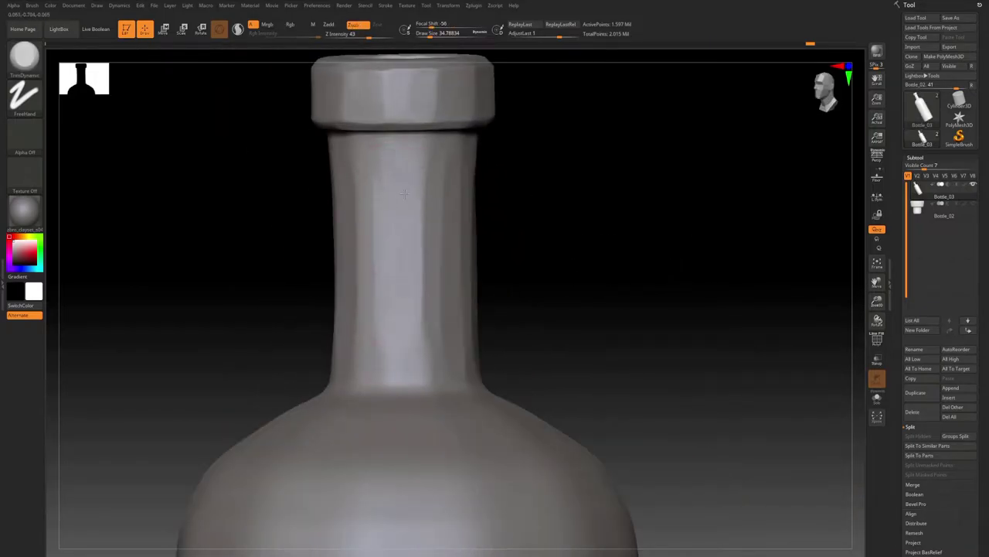
pyautogui.moveTo(404, 194); pyautogui.dragTo(395, 133)
pyautogui.moveTo(395, 133); pyautogui.dragTo(367, 309, button='right')
pyautogui.moveTo(382, 188); pyautogui.dragTo(378, 154)
# Step: Trim the lower ends of the neck facets near the shoulder at a draw size of about 15.5
pyautogui.rightClick(308, 283)
pyautogui.moveTo(377, 155)
pyautogui.keyDown('ctrl'); pyautogui.mouseDown(button='right')
pyautogui.moveTo(309, 281)
pyautogui.moveTo(304, 265)
pyautogui.mouseUp(button='right'); pyautogui.keyUp('ctrl')
pyautogui.moveTo(298, 282); pyautogui.dragTo(292, 232)
pyautogui.moveTo(292, 232); pyautogui.dragTo(324, 298, button='right')
pyautogui.moveTo(332, 313); pyautogui.dragTo(318, 263)
pyautogui.moveTo(319, 263); pyautogui.dragTo(336, 294, button='right')
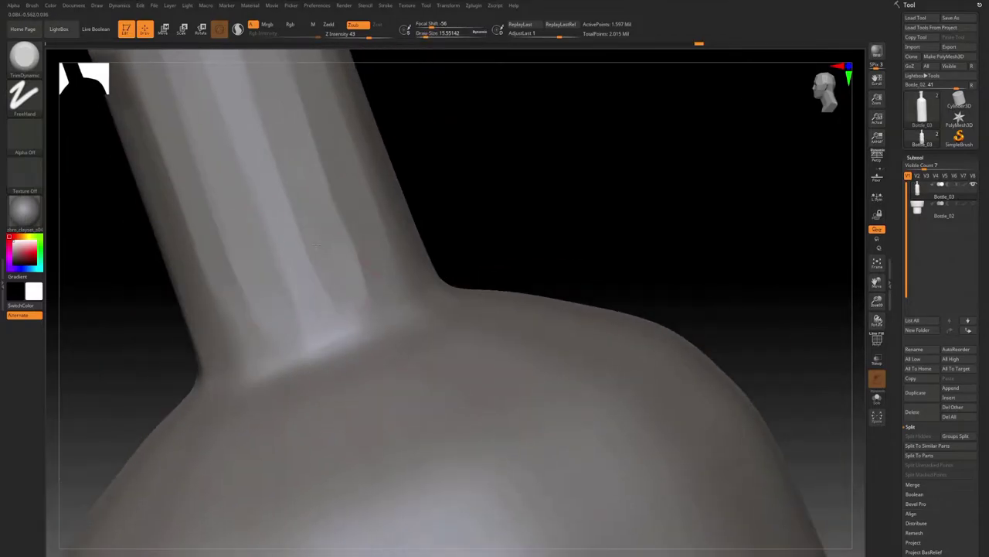
pyautogui.moveTo(340, 310); pyautogui.dragTo(321, 263)
pyautogui.moveTo(321, 263); pyautogui.dragTo(360, 307, button='right')
# Step: Start a faceted bevel along the shoulder edge with TrimDynamic at a draw size of about 44
pyautogui.moveTo(284, 258)
pyautogui.keyDown('ctrl'); pyautogui.mouseDown(button='right')
pyautogui.moveTo(298, 209)
pyautogui.moveTo(329, 310)
pyautogui.mouseUp(button='right'); pyautogui.keyUp('ctrl')
pyautogui.press('s')
pyautogui.moveTo(328, 319); pyautogui.dragTo(332, 318)
pyautogui.moveTo(333, 318); pyautogui.dragTo(309, 309, button='right')
pyautogui.moveTo(301, 298); pyautogui.dragTo(325, 309)
pyautogui.moveTo(324, 309); pyautogui.dragTo(355, 332, button='right')
pyautogui.moveTo(371, 348); pyautogui.dragTo(338, 346)
pyautogui.moveTo(338, 346); pyautogui.dragTo(282, 416, button='right')
pyautogui.moveTo(403, 304); pyautogui.dragTo(389, 341, button='right')
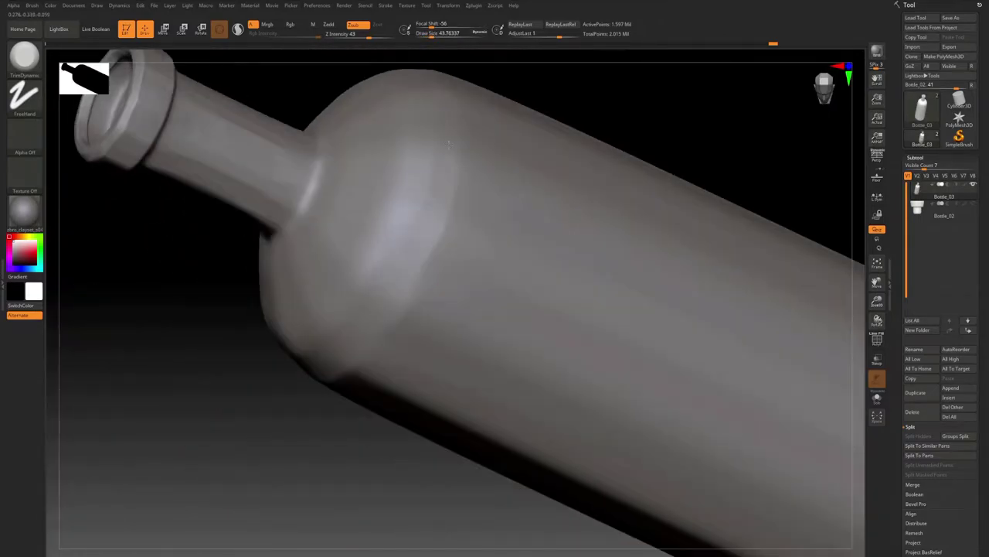
pyautogui.moveTo(423, 243); pyautogui.dragTo(409, 278)
# Step: Extend the faceted bevel along the next stretch of the shoulder edge
pyautogui.moveTo(409, 278)
pyautogui.mouseDown(button='right')
pyautogui.moveTo(389, 280)
pyautogui.moveTo(380, 399)
pyautogui.moveTo(371, 341)
pyautogui.mouseUp(button='right')
pyautogui.moveTo(332, 340); pyautogui.dragTo(402, 309)
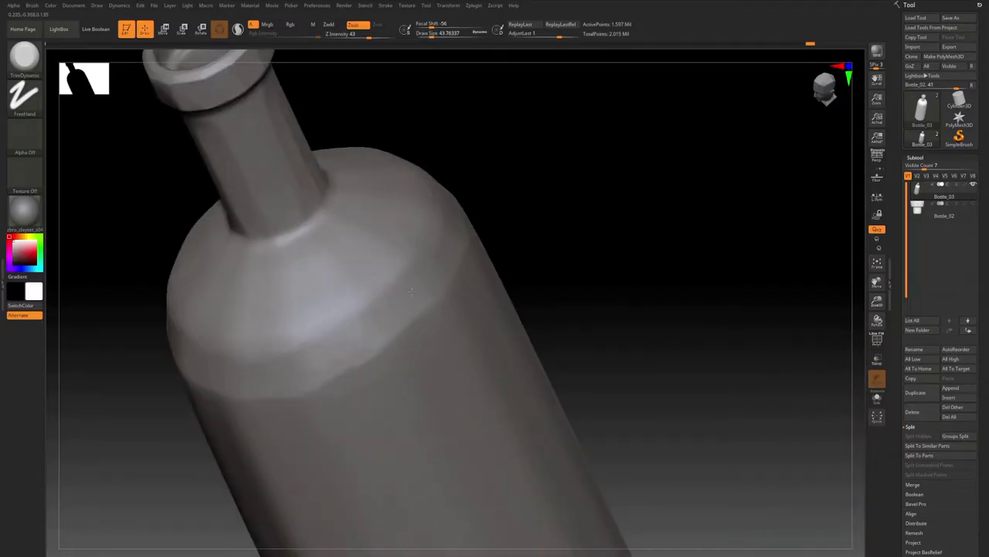
pyautogui.moveTo(402, 309); pyautogui.dragTo(386, 333, button='right')
pyautogui.moveTo(387, 321); pyautogui.dragTo(455, 221)
pyautogui.moveTo(455, 222); pyautogui.dragTo(425, 255, button='right')
pyautogui.moveTo(422, 263); pyautogui.dragTo(413, 234)
pyautogui.moveTo(413, 234)
pyautogui.mouseDown(button='right')
pyautogui.moveTo(395, 270)
pyautogui.moveTo(405, 178)
pyautogui.moveTo(391, 193)
pyautogui.mouseUp(button='right')
# Step: Carry the shoulder bevel facets around the remaining side of the bottle
pyautogui.moveTo(394, 185); pyautogui.dragTo(389, 230)
pyautogui.moveTo(389, 230); pyautogui.dragTo(418, 255, button='right')
pyautogui.moveTo(417, 255)
pyautogui.keyDown('ctrl'); pyautogui.mouseDown(button='right')
pyautogui.moveTo(391, 278)
pyautogui.moveTo(386, 340)
pyautogui.mouseUp(button='right'); pyautogui.keyUp('ctrl')
pyautogui.moveTo(355, 232); pyautogui.dragTo(402, 270)
pyautogui.moveTo(402, 271)
pyautogui.mouseDown(button='right')
pyautogui.moveTo(342, 252)
pyautogui.moveTo(289, 267)
pyautogui.mouseUp(button='right')
pyautogui.moveTo(290, 267); pyautogui.dragTo(324, 272)
pyautogui.moveTo(324, 272)
pyautogui.mouseDown(button='right')
pyautogui.moveTo(337, 220)
pyautogui.moveTo(270, 255)
pyautogui.mouseUp(button='right')
pyautogui.keyDown('ctrl'); pyautogui.moveTo(271, 255); pyautogui.dragTo(247, 284, button='right'); pyautogui.keyUp('ctrl')
# Step: Flatten facets along the upper edge of the shoulder bevel at a draw size of about 41
pyautogui.press('s')
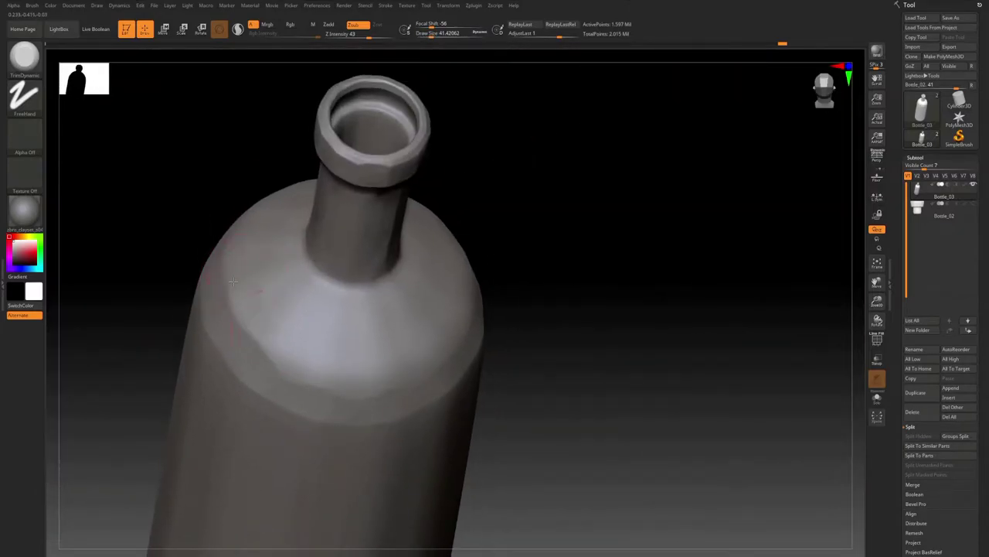
pyautogui.moveTo(249, 317); pyautogui.dragTo(288, 357)
pyautogui.moveTo(287, 357); pyautogui.dragTo(317, 286, button='right')
pyautogui.moveTo(317, 286)
pyautogui.keyDown('ctrl'); pyautogui.mouseDown(button='right')
pyautogui.moveTo(320, 304)
pyautogui.moveTo(259, 393)
pyautogui.mouseUp(button='right'); pyautogui.keyUp('ctrl')
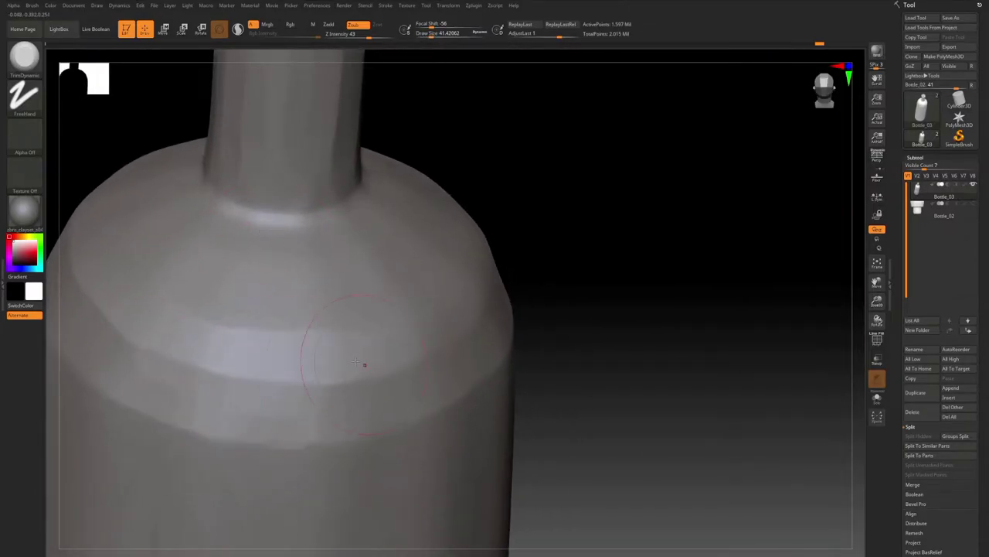
pyautogui.moveTo(356, 361); pyautogui.dragTo(387, 344)
pyautogui.moveTo(387, 344)
pyautogui.mouseDown(button='right')
pyautogui.moveTo(348, 309)
pyautogui.moveTo(333, 321)
pyautogui.mouseUp(button='right')
pyautogui.moveTo(333, 321); pyautogui.dragTo(383, 252)
# Step: Trim broad facets around the sloping shoulder between the bevel and the base of the neck
pyautogui.moveTo(371, 225); pyautogui.dragTo(348, 273, button='right')
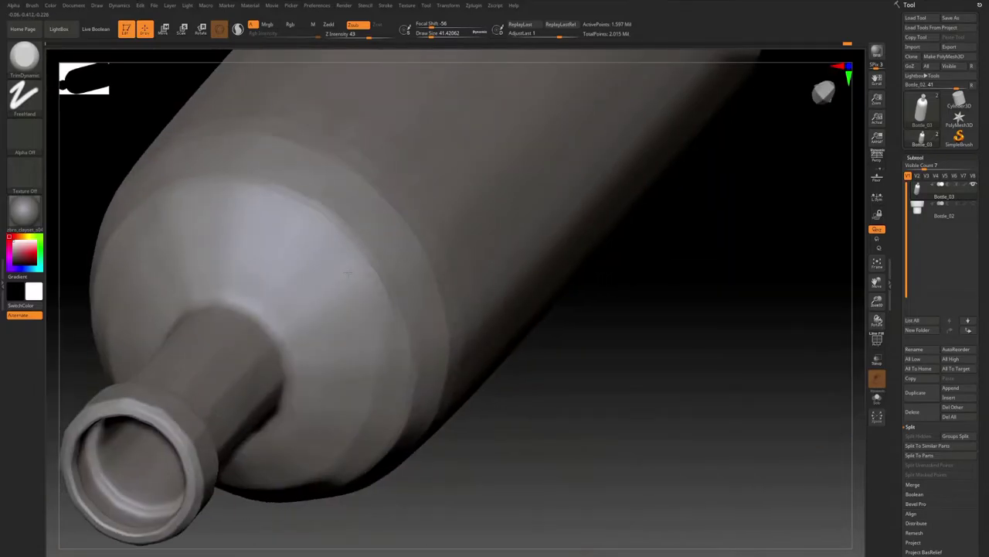
pyautogui.moveTo(318, 227); pyautogui.dragTo(342, 232, button='right')
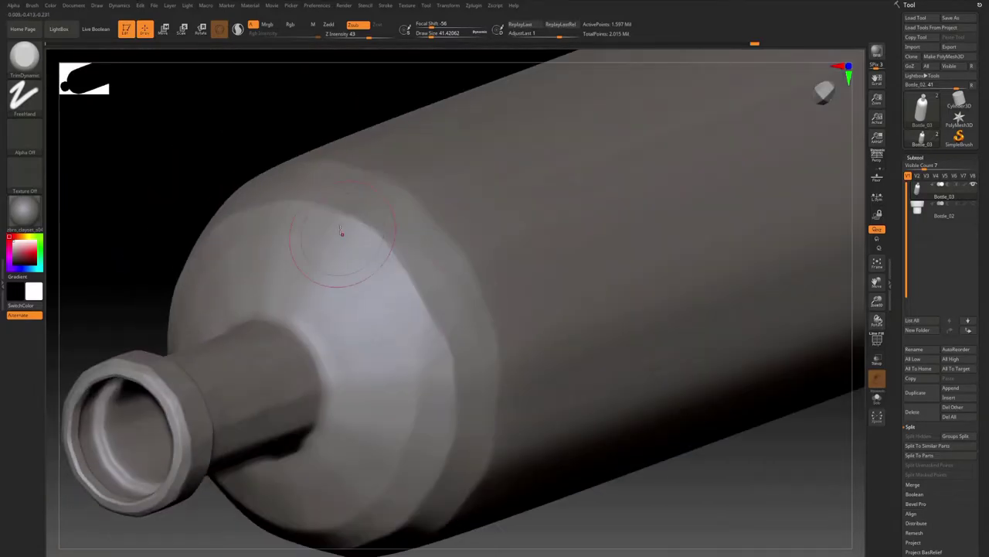
pyautogui.moveTo(396, 376); pyautogui.dragTo(332, 301, button='right')
pyautogui.moveTo(332, 302); pyautogui.dragTo(310, 332)
pyautogui.moveTo(267, 302)
pyautogui.keyDown('ctrl'); pyautogui.mouseDown(button='right')
pyautogui.moveTo(241, 232)
pyautogui.moveTo(255, 317)
pyautogui.moveTo(286, 286)
pyautogui.mouseUp(button='right'); pyautogui.keyUp('ctrl')
pyautogui.moveTo(286, 286); pyautogui.dragTo(242, 310)
pyautogui.moveTo(243, 309)
pyautogui.mouseDown(button='right')
pyautogui.moveTo(301, 290)
pyautogui.moveTo(347, 239)
pyautogui.mouseUp(button='right')
pyautogui.moveTo(348, 240)
pyautogui.mouseDown()
pyautogui.moveTo(387, 209)
pyautogui.moveTo(332, 201)
pyautogui.mouseUp()
pyautogui.moveTo(332, 201); pyautogui.dragTo(257, 236, button='right')
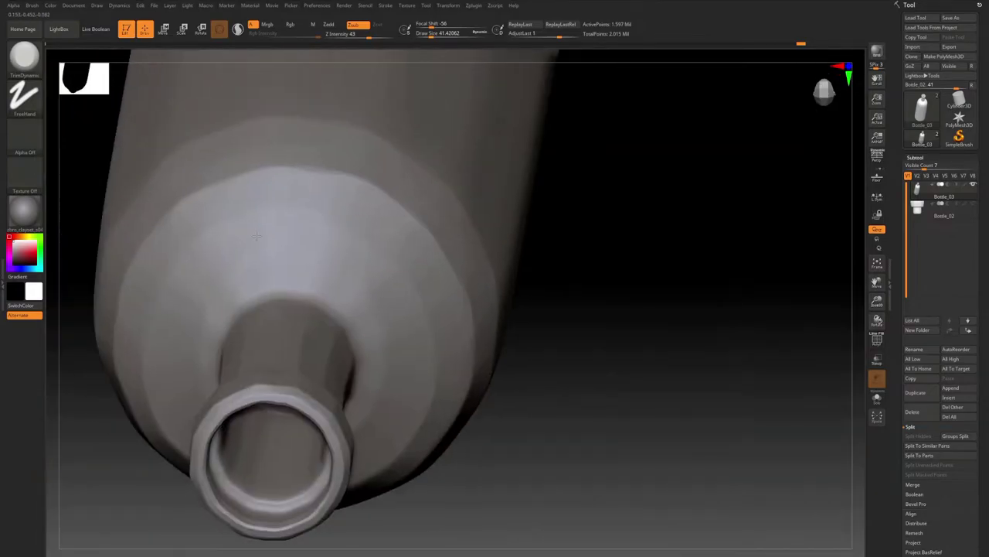
# Step: Flatten the remaining soft areas on the sloping shoulder behind the neck with TrimDynamic at a draw size of about 41
pyautogui.moveTo(273, 233); pyautogui.dragTo(298, 241)
pyautogui.moveTo(297, 242); pyautogui.dragTo(309, 208, button='right')
pyautogui.moveTo(309, 208); pyautogui.dragTo(263, 224)
pyautogui.moveTo(263, 224); pyautogui.dragTo(230, 310, button='right')
# Step: Reduce the draw size to about 14 and trim narrow facets around the shoulder where it meets the neck
pyautogui.press('s')
pyautogui.moveTo(230, 310); pyautogui.dragTo(223, 311)
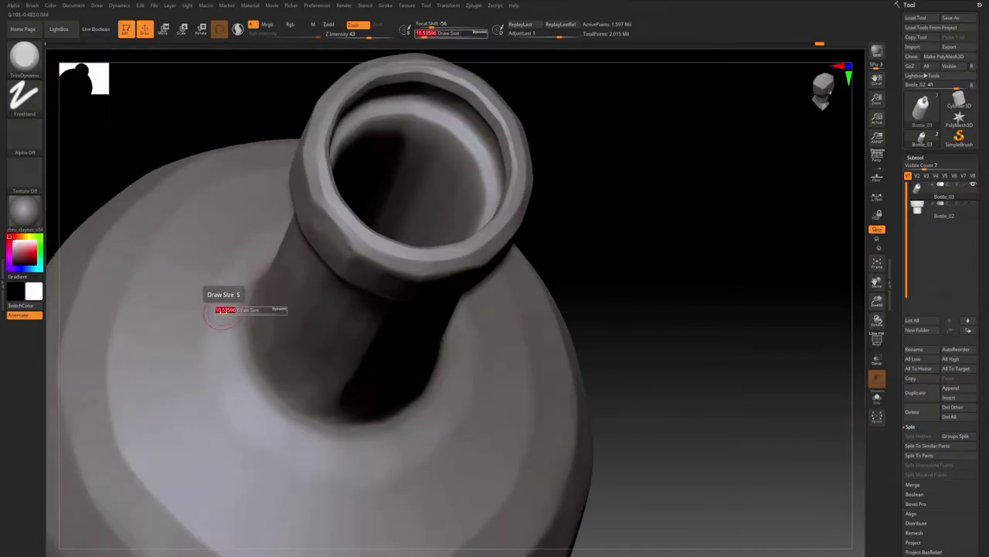
pyautogui.moveTo(228, 392); pyautogui.dragTo(251, 386)
pyautogui.moveTo(251, 387)
pyautogui.mouseDown(button='right')
pyautogui.moveTo(259, 309)
pyautogui.moveTo(271, 356)
pyautogui.mouseUp(button='right')
pyautogui.moveTo(270, 356); pyautogui.dragTo(301, 340)
pyautogui.moveTo(301, 340)
pyautogui.mouseDown(button='right')
pyautogui.moveTo(267, 282)
pyautogui.moveTo(205, 243)
pyautogui.mouseUp(button='right')
pyautogui.moveTo(205, 244); pyautogui.dragTo(192, 267)
pyautogui.moveTo(192, 267)
pyautogui.mouseDown(button='right')
pyautogui.moveTo(228, 279)
pyautogui.moveTo(240, 271)
pyautogui.mouseUp(button='right')
pyautogui.moveTo(240, 271); pyautogui.dragTo(255, 263)
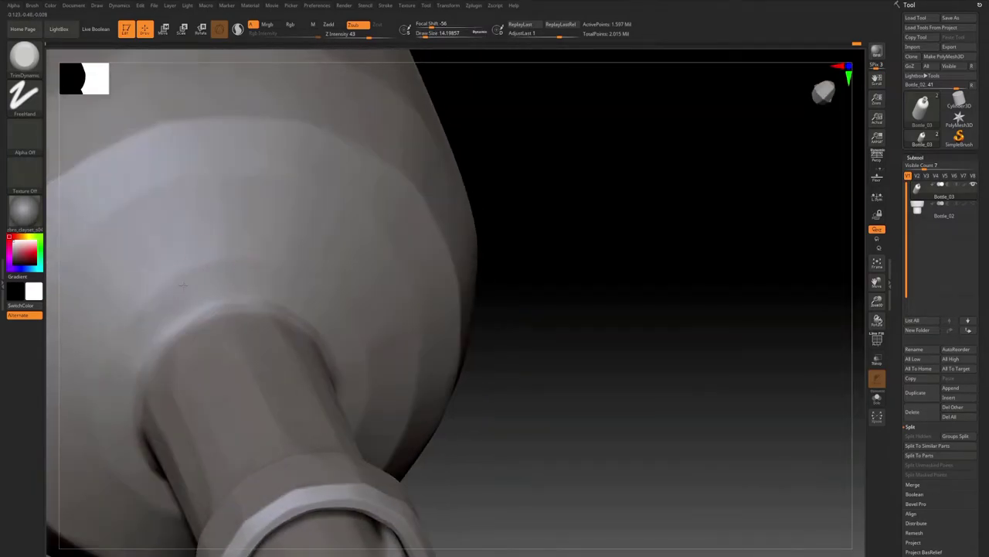
pyautogui.moveTo(255, 263); pyautogui.dragTo(267, 309, button='right')
# Step: Enlarge the draw size to about 87 and flatten the upper part of the body wall just below the shoulder
pyautogui.keyDown('ctrl'); pyautogui.moveTo(267, 309); pyautogui.dragTo(266, 248, button='right'); pyautogui.keyUp('ctrl')
pyautogui.keyDown('ctrl'); pyautogui.moveTo(267, 247); pyautogui.dragTo(246, 324, button='right'); pyautogui.keyUp('ctrl')
pyautogui.press('s')
pyautogui.moveTo(246, 324); pyautogui.dragTo(261, 324)
pyautogui.moveTo(261, 325); pyautogui.dragTo(252, 293, button='right')
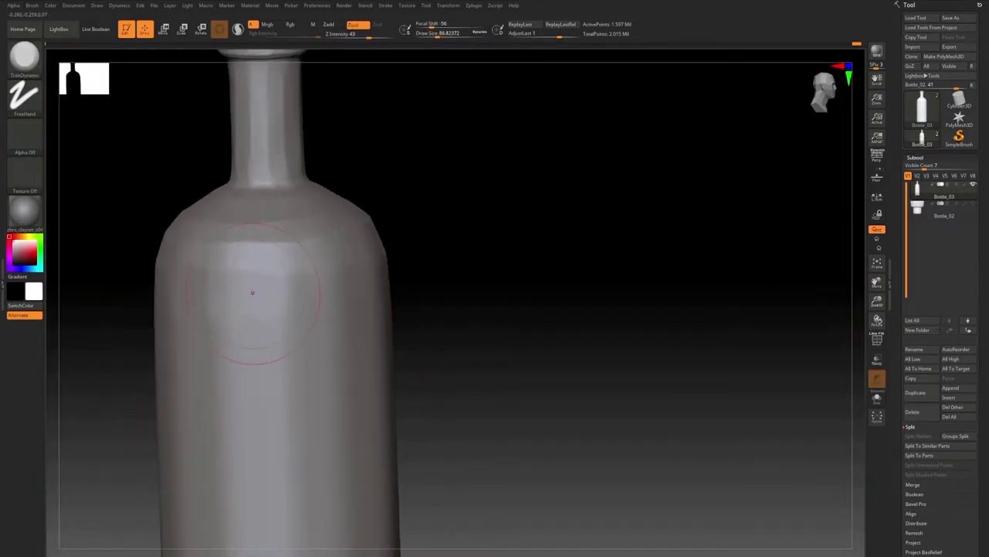
pyautogui.moveTo(252, 292); pyautogui.dragTo(263, 340)
pyautogui.moveTo(263, 340)
pyautogui.keyDown('ctrl'); pyautogui.mouseDown(button='right')
pyautogui.moveTo(293, 390)
pyautogui.moveTo(232, 332)
pyautogui.mouseUp(button='right'); pyautogui.keyUp('ctrl')
pyautogui.hotkey('ctrl', 'z')
pyautogui.moveTo(203, 364); pyautogui.dragTo(232, 379)
pyautogui.moveTo(231, 378)
pyautogui.mouseDown(button='right')
pyautogui.moveTo(263, 371)
pyautogui.moveTo(255, 324)
pyautogui.mouseUp(button='right')
pyautogui.moveTo(255, 332); pyautogui.dragTo(259, 394)
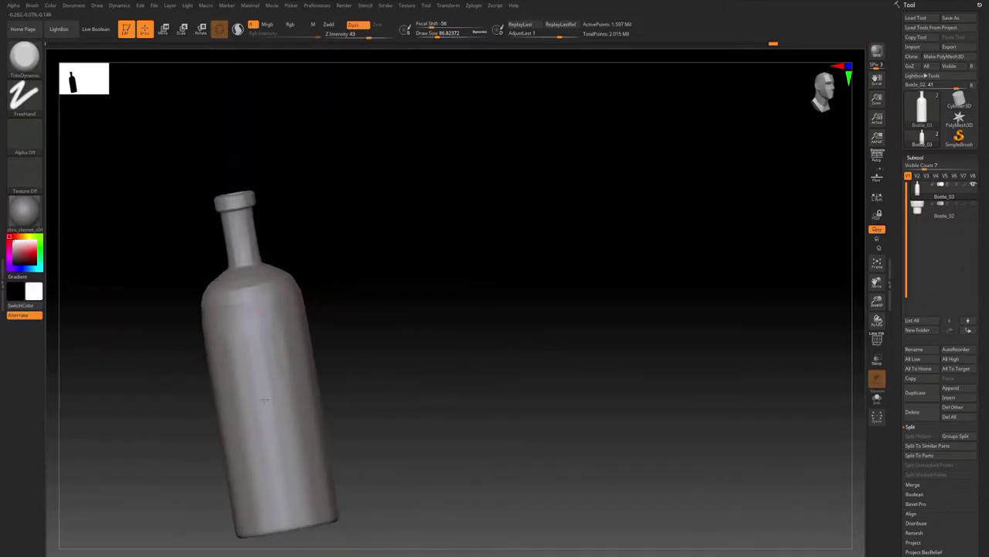
# Step: Trim long vertical facets down the body wall from the shoulder to the base
pyautogui.moveTo(259, 394); pyautogui.dragTo(278, 386, button='right')
pyautogui.moveTo(278, 386); pyautogui.dragTo(287, 449)
pyautogui.moveTo(286, 448)
pyautogui.mouseDown(button='right')
pyautogui.moveTo(310, 455)
pyautogui.moveTo(321, 256)
pyautogui.moveTo(265, 227)
pyautogui.mouseUp(button='right')
pyautogui.moveTo(265, 227); pyautogui.dragTo(267, 386)
pyautogui.moveTo(267, 387); pyautogui.dragTo(262, 340, button='right')
pyautogui.moveTo(263, 340); pyautogui.dragTo(261, 189)
pyautogui.moveTo(260, 264); pyautogui.dragTo(469, 134, button='right')
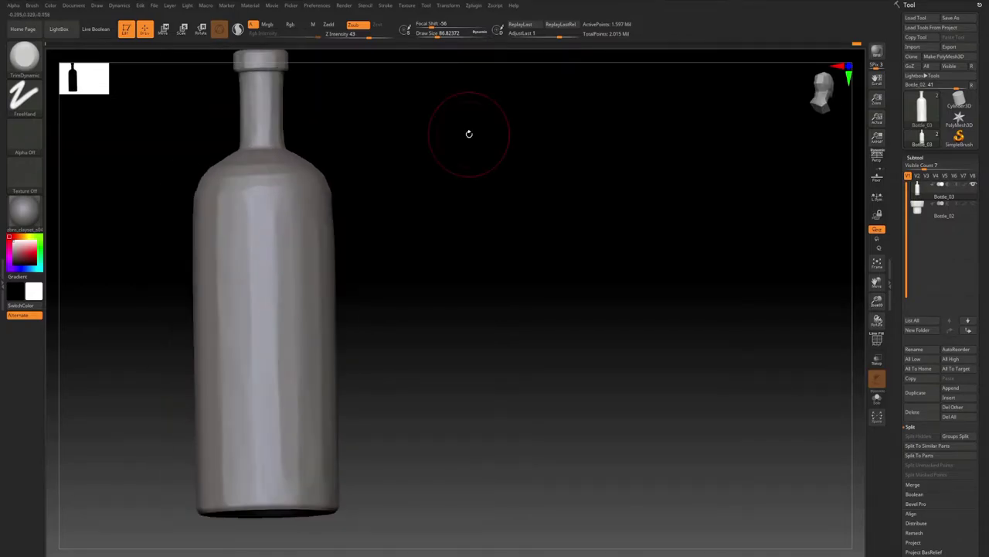
# Step: Extend the long vertical facets around the next side of the bottle's body
pyautogui.moveTo(187, 275); pyautogui.dragTo(240, 164, button='right')
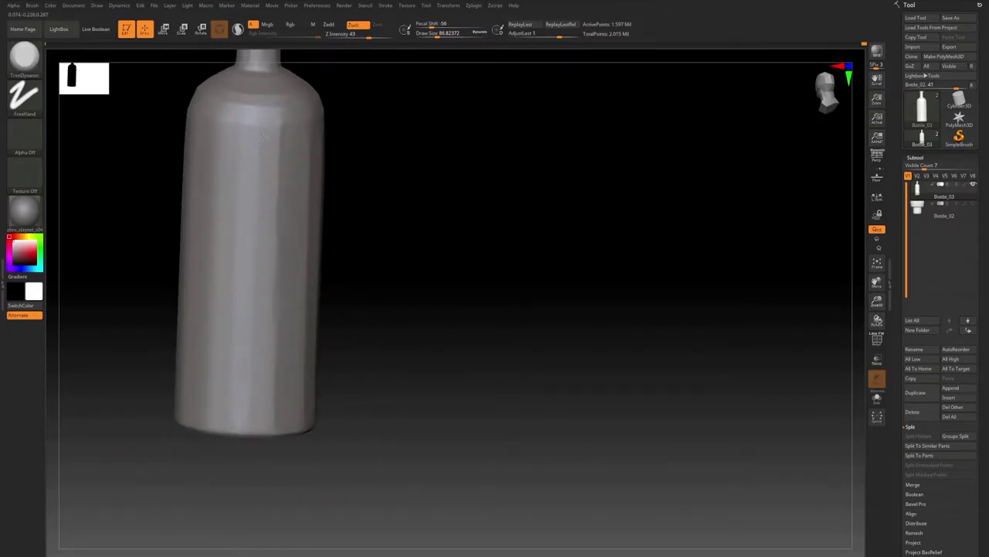
pyautogui.moveTo(262, 217); pyautogui.dragTo(240, 155, button='right')
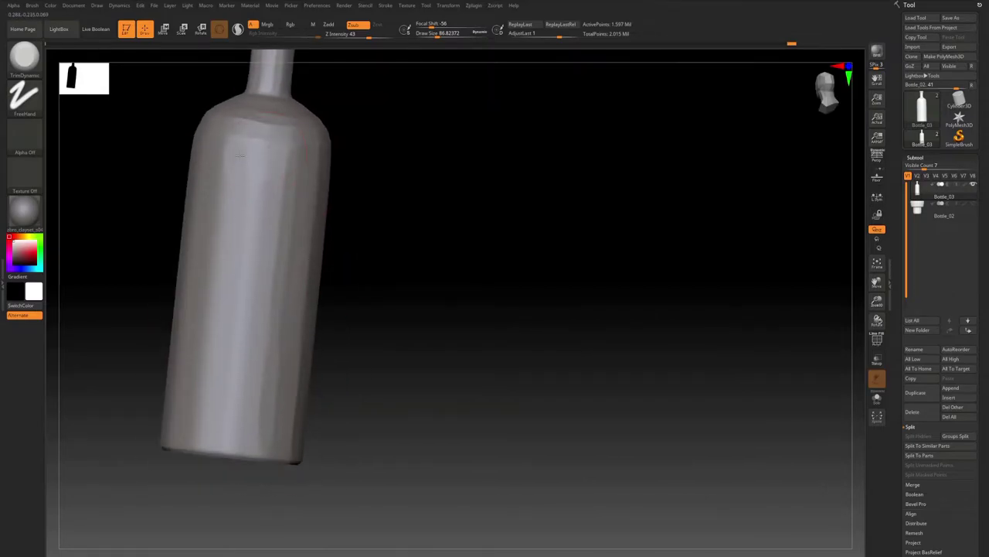
pyautogui.moveTo(256, 255)
pyautogui.mouseDown(button='right')
pyautogui.moveTo(245, 337)
pyautogui.moveTo(257, 279)
pyautogui.mouseUp(button='right')
pyautogui.moveTo(257, 278); pyautogui.dragTo(243, 362)
pyautogui.moveTo(236, 432); pyautogui.dragTo(249, 232, button='right')
pyautogui.moveTo(248, 232); pyautogui.dragTo(243, 306)
pyautogui.moveTo(244, 305)
pyautogui.mouseDown(button='right')
pyautogui.moveTo(239, 331)
pyautogui.moveTo(253, 164)
pyautogui.mouseUp(button='right')
pyautogui.moveTo(261, 353); pyautogui.dragTo(300, 157, button='right')
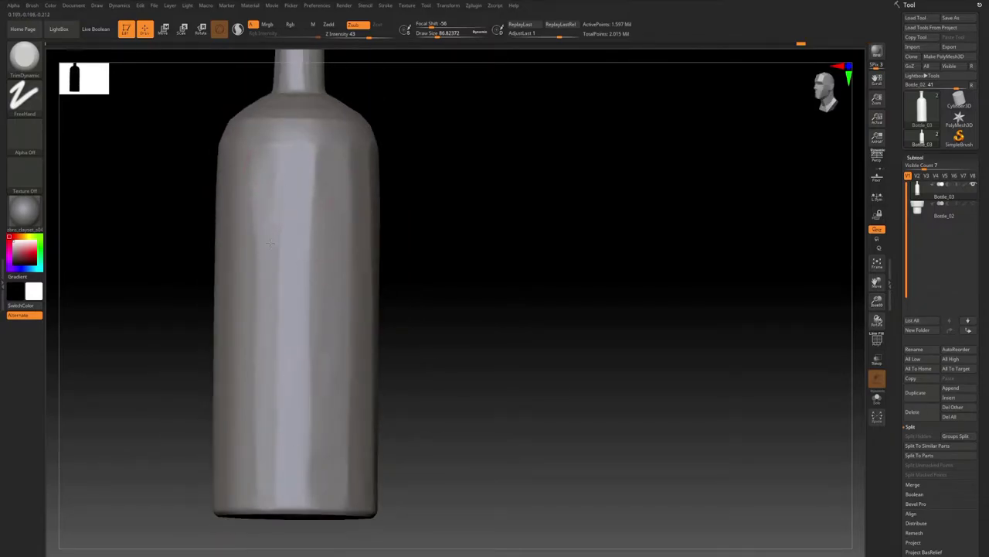
# Step: Complete the vertical body facets on the remaining side, from the shoulder down to the lower wall
pyautogui.moveTo(276, 289)
pyautogui.mouseDown(button='right')
pyautogui.moveTo(309, 255)
pyautogui.moveTo(349, 154)
pyautogui.mouseUp(button='right')
pyautogui.moveTo(350, 155); pyautogui.dragTo(347, 181)
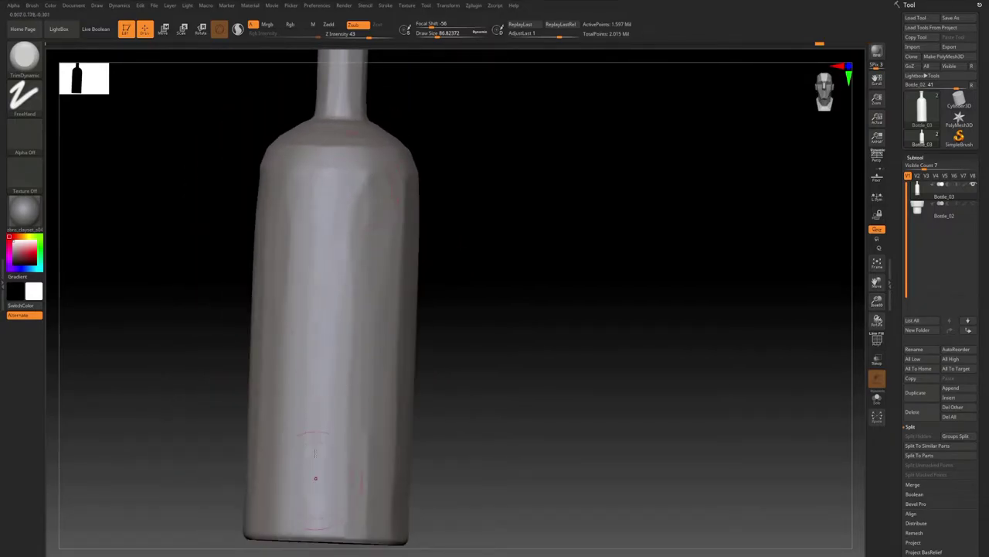
pyautogui.moveTo(315, 478); pyautogui.dragTo(317, 481)
pyautogui.keyDown('alt'); pyautogui.moveTo(323, 449); pyautogui.dragTo(334, 360, button='right'); pyautogui.keyUp('alt')
pyautogui.moveTo(334, 361); pyautogui.dragTo(378, 358, button='right')
pyautogui.moveTo(324, 358); pyautogui.dragTo(328, 378)
pyautogui.moveTo(327, 377)
pyautogui.mouseDown(button='right')
pyautogui.moveTo(318, 265)
pyautogui.moveTo(271, 333)
pyautogui.moveTo(340, 256)
pyautogui.mouseUp(button='right')
# Step: Reduce the draw size to about 62 and flatten the lower body wall just above the base edge
pyautogui.moveTo(340, 255)
pyautogui.keyDown('ctrl'); pyautogui.mouseDown(button='right')
pyautogui.moveTo(340, 309)
pyautogui.moveTo(314, 311)
pyautogui.mouseUp(button='right'); pyautogui.keyUp('ctrl')
pyautogui.moveTo(270, 302); pyautogui.dragTo(313, 309)
pyautogui.moveTo(313, 310); pyautogui.dragTo(302, 304, button='right')
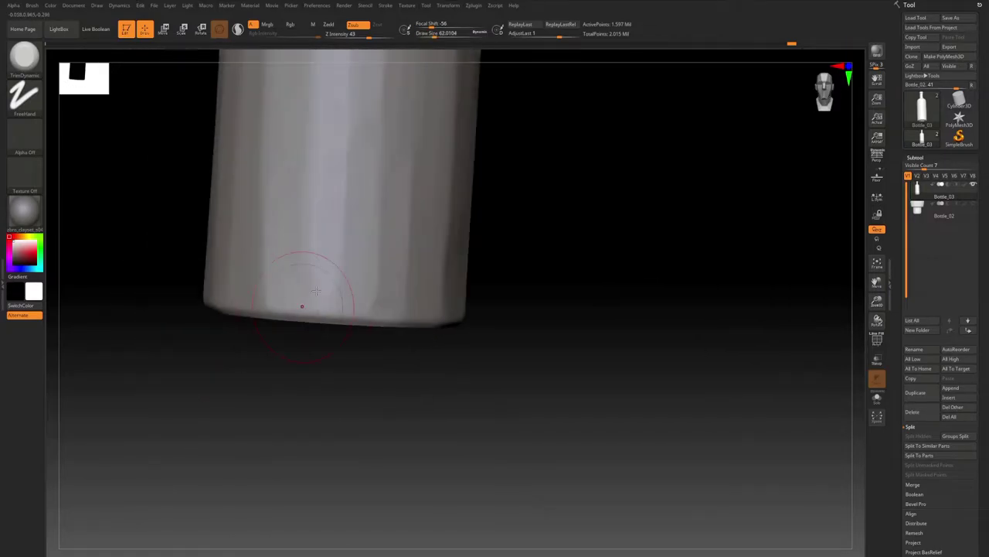
pyautogui.moveTo(302, 304); pyautogui.dragTo(328, 311)
pyautogui.moveTo(329, 311)
pyautogui.mouseDown(button='right')
pyautogui.moveTo(340, 329)
pyautogui.moveTo(333, 262)
pyautogui.mouseUp(button='right')
pyautogui.moveTo(332, 262); pyautogui.dragTo(335, 248)
pyautogui.moveTo(336, 248)
pyautogui.mouseDown(button='right')
pyautogui.moveTo(355, 161)
pyautogui.moveTo(332, 262)
pyautogui.mouseUp(button='right')
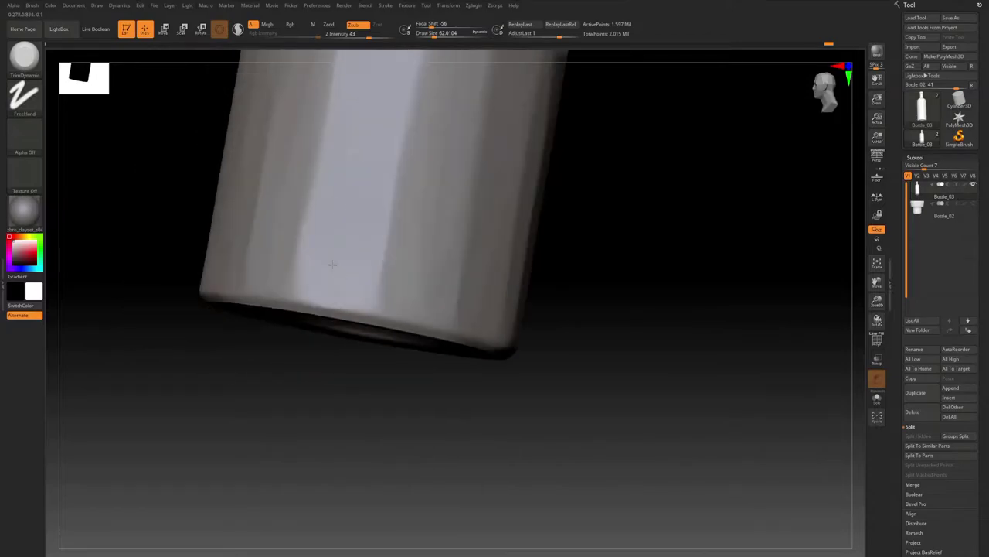
pyautogui.moveTo(332, 261); pyautogui.dragTo(352, 271)
# Step: Carry the flat facets above the base edge around the rest of the lower wall
pyautogui.moveTo(352, 271); pyautogui.dragTo(384, 185, button='right')
pyautogui.moveTo(384, 186); pyautogui.dragTo(390, 248)
pyautogui.moveTo(391, 247); pyautogui.dragTo(402, 266, button='right')
pyautogui.moveTo(402, 266); pyautogui.dragTo(390, 271)
pyautogui.moveTo(391, 270)
pyautogui.mouseDown(button='right')
pyautogui.moveTo(388, 192)
pyautogui.moveTo(422, 245)
pyautogui.mouseUp(button='right')
pyautogui.moveTo(421, 246); pyautogui.dragTo(432, 256)
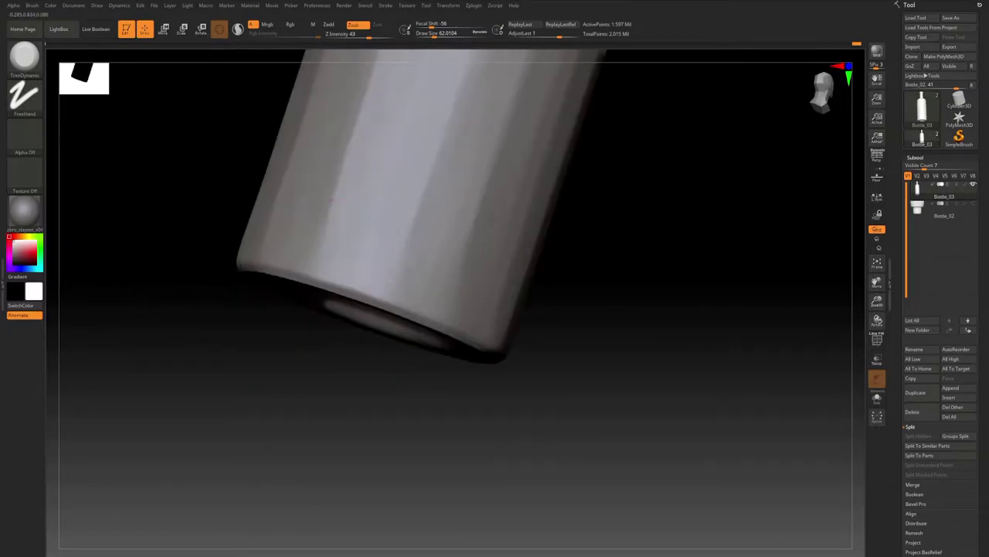
pyautogui.moveTo(454, 205)
pyautogui.mouseDown(button='right')
pyautogui.moveTo(402, 208)
pyautogui.moveTo(429, 240)
pyautogui.mouseUp(button='right')
pyautogui.moveTo(429, 239); pyautogui.dragTo(433, 261)
# Step: Trim a faceted bevel around the bottom edge of the bottle at a draw size of about 41
pyautogui.moveTo(432, 260)
pyautogui.mouseDown(button='right')
pyautogui.moveTo(307, 257)
pyautogui.moveTo(369, 211)
pyautogui.mouseUp(button='right')
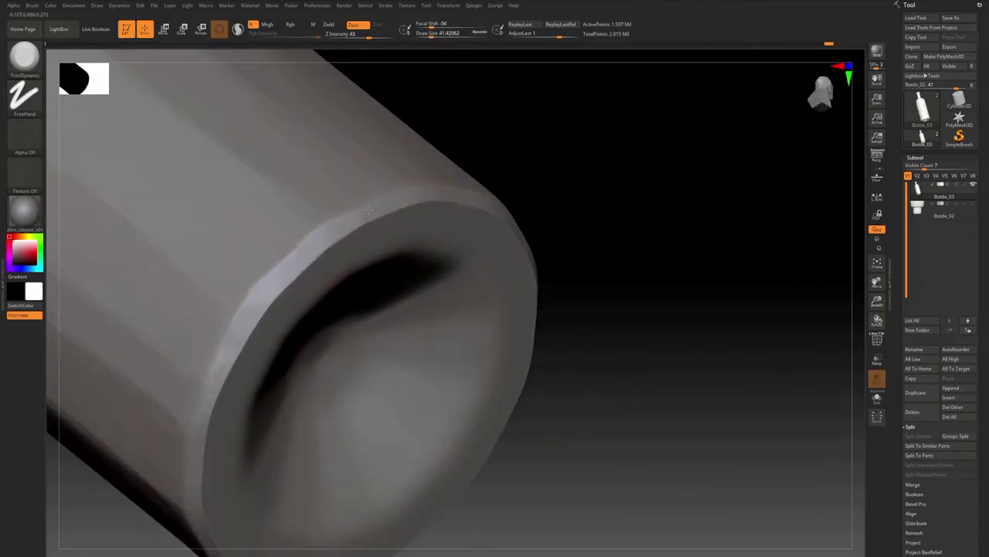
pyautogui.moveTo(211, 409); pyautogui.dragTo(193, 198, button='right')
pyautogui.moveTo(261, 340); pyautogui.dragTo(212, 266, button='right')
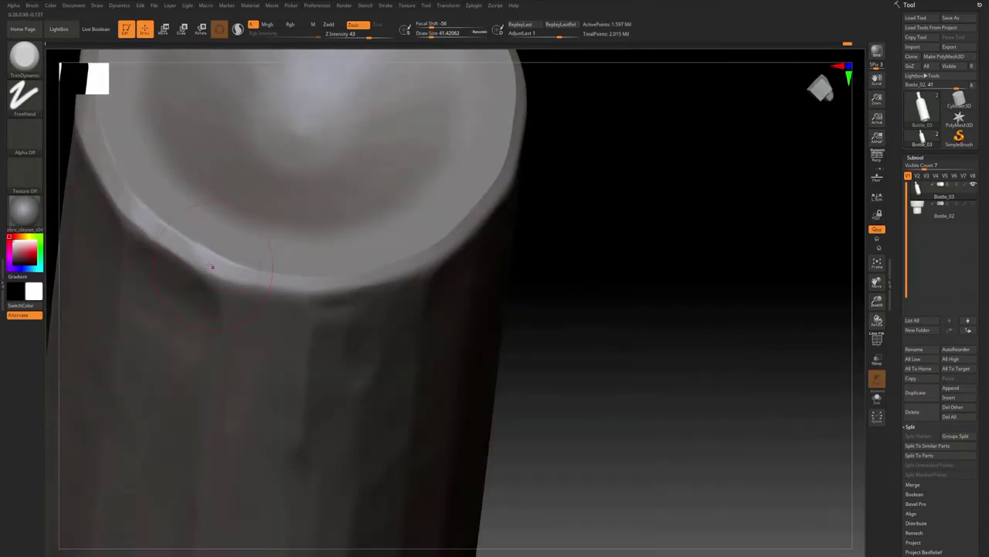
pyautogui.moveTo(398, 267); pyautogui.dragTo(423, 231, button='right')
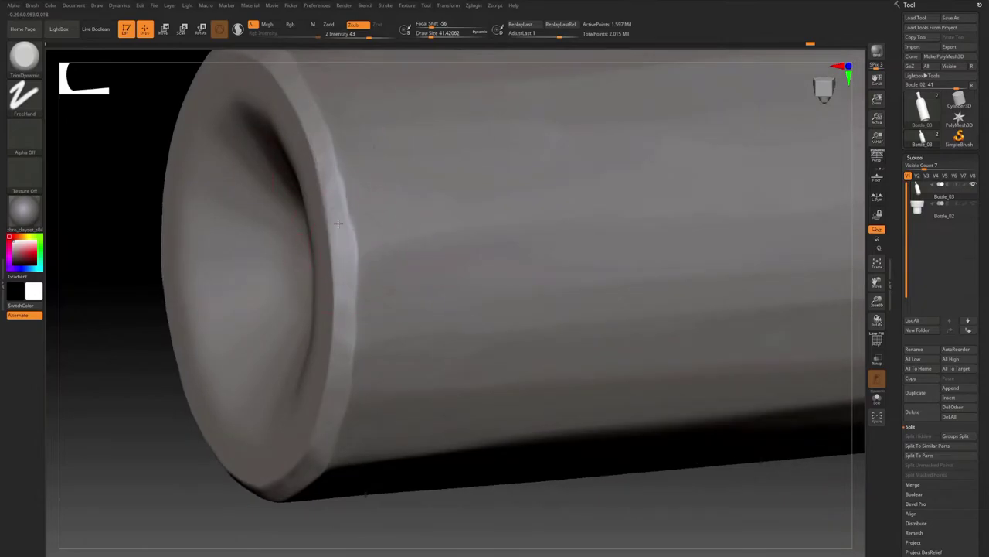
pyautogui.moveTo(348, 232); pyautogui.dragTo(307, 339, button='right')
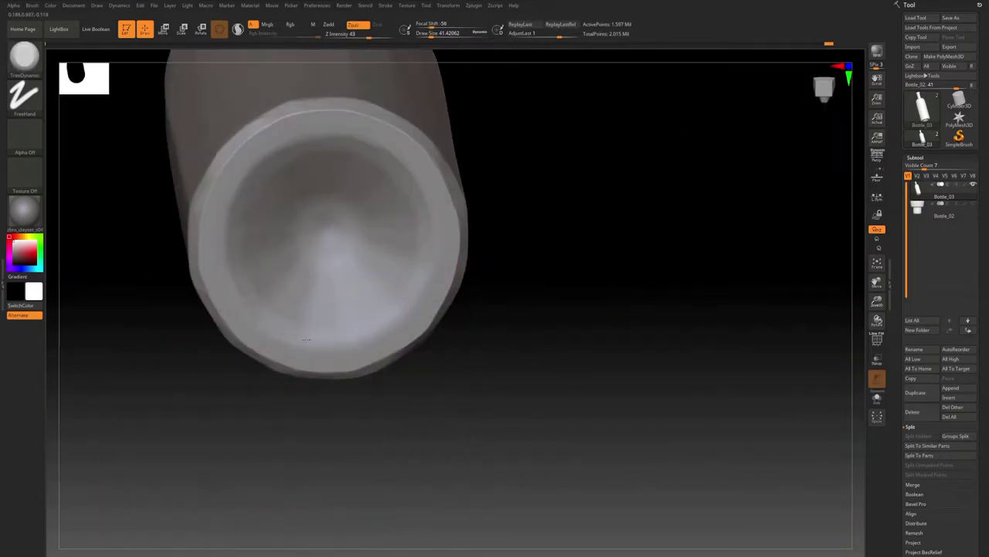
pyautogui.moveTo(418, 275)
pyautogui.mouseDown(button='right')
pyautogui.moveTo(363, 212)
pyautogui.moveTo(437, 225)
pyautogui.moveTo(355, 227)
pyautogui.moveTo(362, 328)
pyautogui.moveTo(340, 232)
pyautogui.moveTo(348, 209)
pyautogui.mouseUp(button='right')
# Step: Carve short cracks across the flat ring of the base with Orb_Cracks at a draw size of about 8
pyautogui.press('b')
pyautogui.press('o')
pyautogui.press('c')
pyautogui.press('[')
pyautogui.moveTo(341, 176); pyautogui.dragTo(343, 311)
pyautogui.hotkey('ctrl', 'z')
pyautogui.moveTo(342, 310)
pyautogui.keyDown('ctrl'); pyautogui.mouseDown(button='right')
pyautogui.moveTo(374, 190)
pyautogui.moveTo(375, 301)
pyautogui.moveTo(388, 325)
pyautogui.moveTo(371, 340)
pyautogui.moveTo(345, 255)
pyautogui.moveTo(295, 176)
pyautogui.mouseUp(button='right'); pyautogui.keyUp('ctrl')
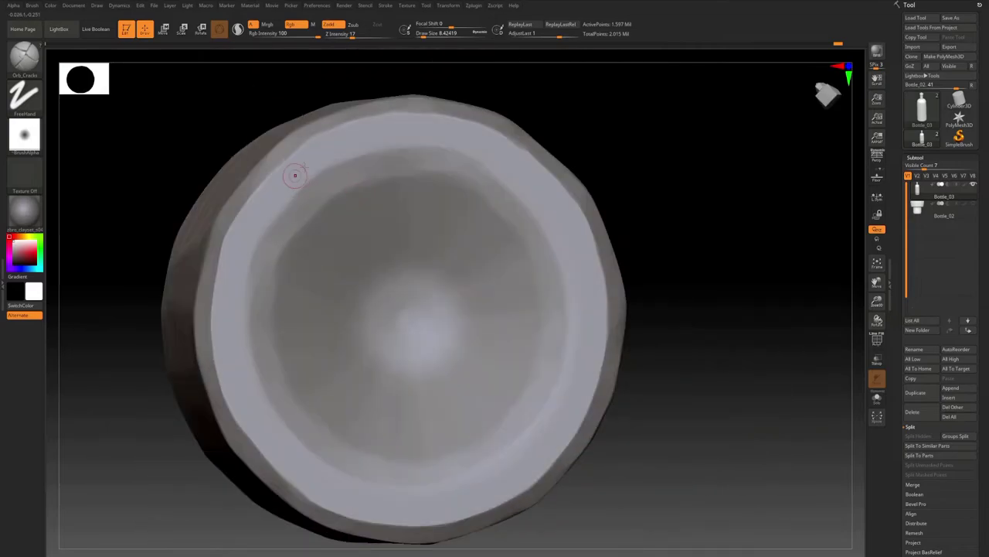
pyautogui.moveTo(300, 271)
pyautogui.mouseDown(button='right')
pyautogui.moveTo(320, 239)
pyautogui.moveTo(345, 333)
pyautogui.moveTo(387, 232)
pyautogui.moveTo(376, 224)
pyautogui.mouseUp(button='right')
pyautogui.moveTo(430, 197); pyautogui.dragTo(406, 231)
pyautogui.moveTo(382, 307); pyautogui.dragTo(340, 255, button='right')
pyautogui.moveTo(316, 306); pyautogui.dragTo(311, 343)
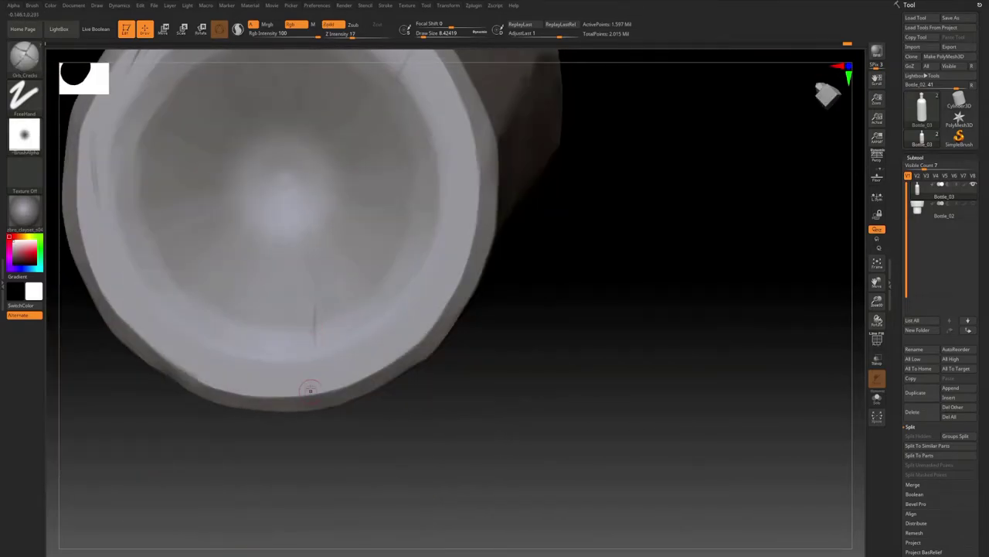
# Step: Carve short slanted cracks into the lower body wall just above the base edge
pyautogui.moveTo(309, 393)
pyautogui.keyDown('ctrl'); pyautogui.mouseDown(button='right')
pyautogui.moveTo(371, 256)
pyautogui.moveTo(237, 312)
pyautogui.moveTo(309, 208)
pyautogui.moveTo(309, 309)
pyautogui.mouseUp(button='right'); pyautogui.keyUp('ctrl')
pyautogui.moveTo(314, 204); pyautogui.dragTo(302, 242)
pyautogui.moveTo(304, 271)
pyautogui.mouseDown(button='right')
pyautogui.moveTo(310, 225)
pyautogui.moveTo(327, 216)
pyautogui.moveTo(316, 273)
pyautogui.moveTo(305, 255)
pyautogui.moveTo(306, 209)
pyautogui.mouseUp(button='right')
pyautogui.moveTo(307, 224); pyautogui.dragTo(295, 269)
pyautogui.moveTo(310, 219)
pyautogui.keyDown('ctrl'); pyautogui.mouseDown(button='right')
pyautogui.moveTo(294, 288)
pyautogui.moveTo(298, 271)
pyautogui.mouseUp(button='right'); pyautogui.keyUp('ctrl')
pyautogui.moveTo(298, 270); pyautogui.dragTo(298, 287, button='right')
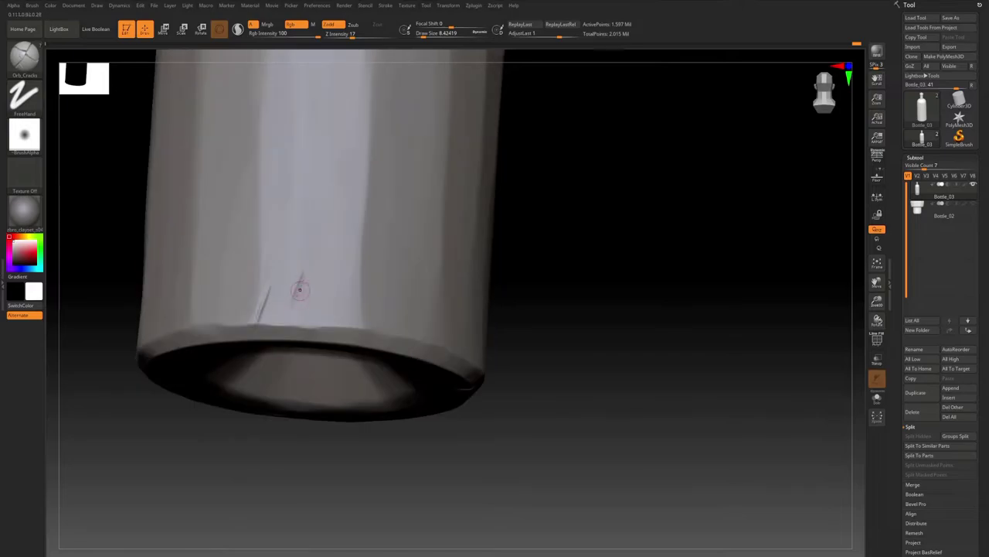
pyautogui.moveTo(299, 287); pyautogui.dragTo(291, 328)
pyautogui.moveTo(294, 309)
pyautogui.mouseDown(button='right')
pyautogui.moveTo(309, 340)
pyautogui.moveTo(343, 279)
pyautogui.moveTo(329, 366)
pyautogui.moveTo(327, 294)
pyautogui.moveTo(340, 324)
pyautogui.mouseUp(button='right')
# Step: Switch to the Orb_Pinch brush and sharpen the facet edges just below the shoulder at a draw size of about 25
pyautogui.press('b')
pyautogui.press('s')
pyautogui.press('b')
pyautogui.click(359, 36)
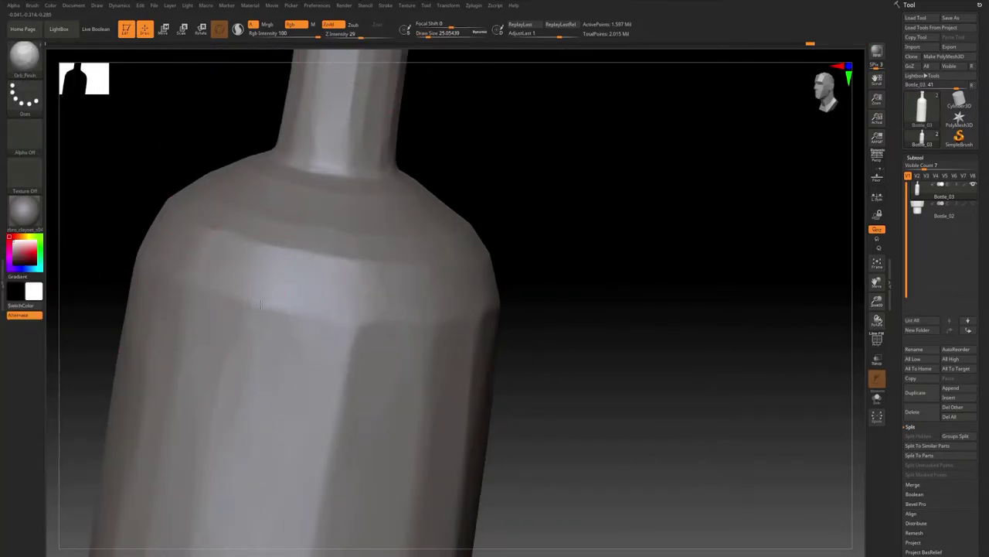
pyautogui.moveTo(441, 247); pyautogui.dragTo(375, 309, button='right')
pyautogui.moveTo(309, 281); pyautogui.dragTo(350, 364)
pyautogui.moveTo(376, 327)
pyautogui.mouseDown(button='right')
pyautogui.moveTo(332, 298)
pyautogui.moveTo(302, 313)
pyautogui.mouseUp(button='right')
pyautogui.moveTo(289, 310); pyautogui.dragTo(312, 362)
pyautogui.moveTo(311, 361)
pyautogui.keyDown('ctrl'); pyautogui.mouseDown(button='right')
pyautogui.moveTo(317, 293)
pyautogui.moveTo(348, 371)
pyautogui.mouseUp(button='right'); pyautogui.keyUp('ctrl')
# Step: Reduce the draw size and pinch the facet edges around the bottle's mouth rim
pyautogui.moveTo(371, 294); pyautogui.dragTo(309, 309, button='right')
pyautogui.moveTo(402, 348); pyautogui.dragTo(491, 440, button='right')
pyautogui.moveTo(391, 319); pyautogui.dragTo(369, 351, button='right')
pyautogui.keyDown('ctrl'); pyautogui.moveTo(346, 382); pyautogui.dragTo(348, 433, button='right'); pyautogui.keyUp('ctrl')
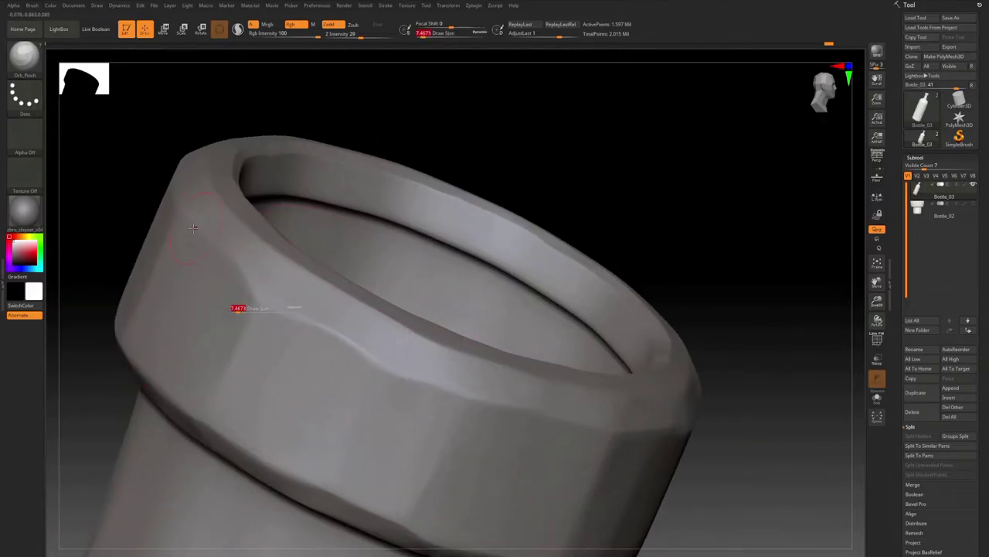
pyautogui.moveTo(477, 400)
pyautogui.mouseDown(button='right')
pyautogui.moveTo(418, 348)
pyautogui.moveTo(395, 378)
pyautogui.moveTo(387, 309)
pyautogui.moveTo(415, 255)
pyautogui.moveTo(413, 221)
pyautogui.moveTo(412, 295)
pyautogui.moveTo(374, 276)
pyautogui.moveTo(370, 288)
pyautogui.moveTo(472, 394)
pyautogui.moveTo(522, 467)
pyautogui.moveTo(279, 159)
pyautogui.mouseUp(button='right')
pyautogui.moveTo(561, 467); pyautogui.dragTo(432, 209, button='right')
pyautogui.moveTo(433, 209); pyautogui.dragTo(410, 287)
# Step: Sharpen the facet edges around the shoulder with Orb_Pinch at a draw size of about 27
pyautogui.moveTo(410, 287)
pyautogui.mouseDown(button='right')
pyautogui.moveTo(427, 289)
pyautogui.moveTo(343, 345)
pyautogui.moveTo(440, 310)
pyautogui.moveTo(402, 302)
pyautogui.moveTo(347, 239)
pyautogui.moveTo(241, 311)
pyautogui.moveTo(422, 343)
pyautogui.mouseUp(button='right')
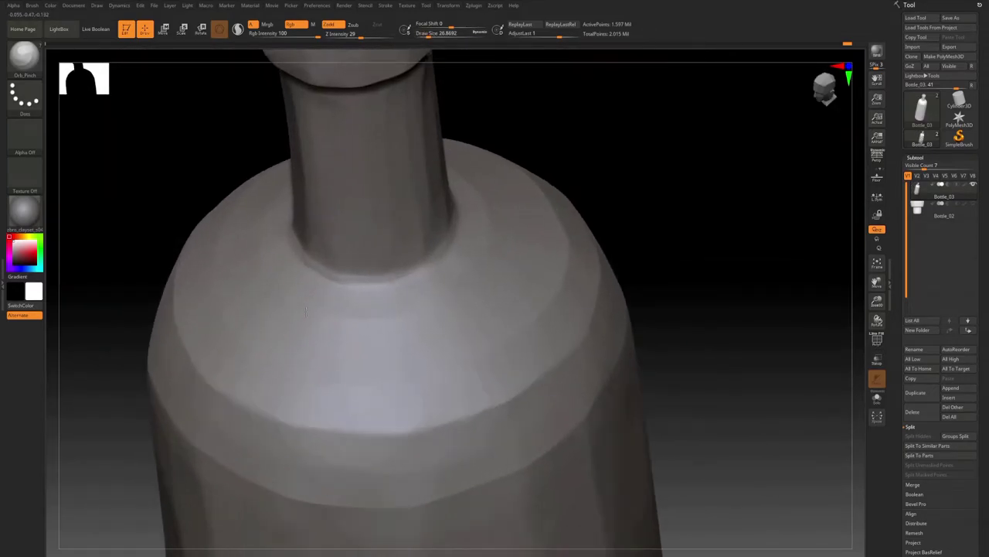
pyautogui.moveTo(305, 311); pyautogui.dragTo(327, 243, button='right')
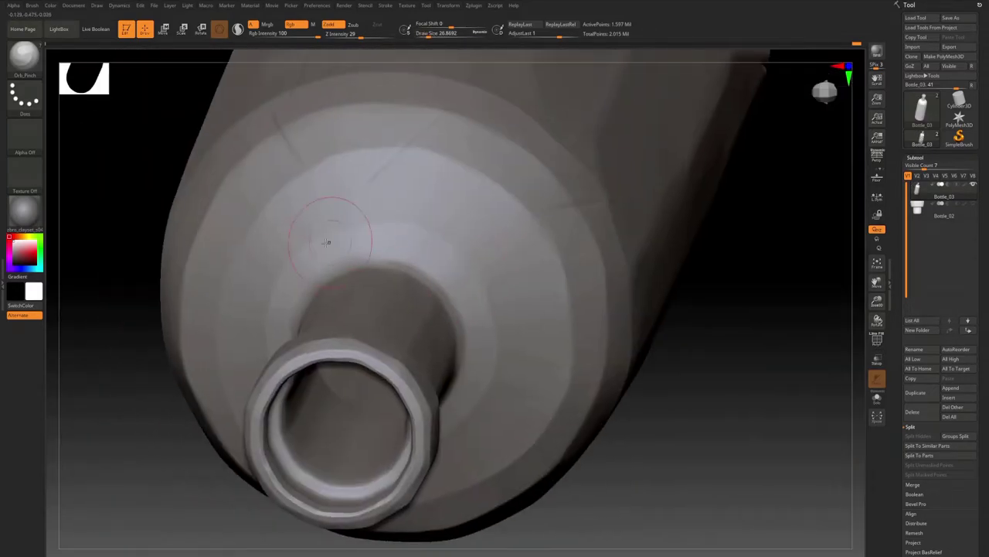
pyautogui.moveTo(520, 289); pyautogui.dragTo(248, 194, button='right')
pyautogui.moveTo(247, 194); pyautogui.dragTo(280, 214)
pyautogui.moveTo(280, 214); pyautogui.dragTo(366, 338, button='right')
pyautogui.moveTo(367, 338)
pyautogui.keyDown('ctrl'); pyautogui.mouseDown(button='right')
pyautogui.moveTo(413, 395)
pyautogui.moveTo(380, 360)
pyautogui.mouseUp(button='right'); pyautogui.keyUp('ctrl')
pyautogui.moveTo(380, 360); pyautogui.dragTo(396, 380)
# Step: Pinch the remaining facet edges around the bottle and check the cracked base
pyautogui.moveTo(396, 380)
pyautogui.mouseDown(button='right')
pyautogui.moveTo(360, 261)
pyautogui.moveTo(302, 232)
pyautogui.mouseUp(button='right')
pyautogui.moveTo(301, 231); pyautogui.dragTo(302, 290)
pyautogui.moveTo(301, 290)
pyautogui.mouseDown(button='right')
pyautogui.moveTo(282, 354)
pyautogui.moveTo(323, 329)
pyautogui.moveTo(408, 336)
pyautogui.moveTo(461, 230)
pyautogui.mouseUp(button='right')
pyautogui.moveTo(461, 229); pyautogui.dragTo(470, 266)
pyautogui.moveTo(431, 248); pyautogui.dragTo(441, 299)
pyautogui.moveTo(442, 299)
pyautogui.mouseDown(button='right')
pyautogui.moveTo(468, 263)
pyautogui.moveTo(449, 332)
pyautogui.mouseUp(button='right')
pyautogui.moveTo(448, 332); pyautogui.dragTo(412, 393, button='right')
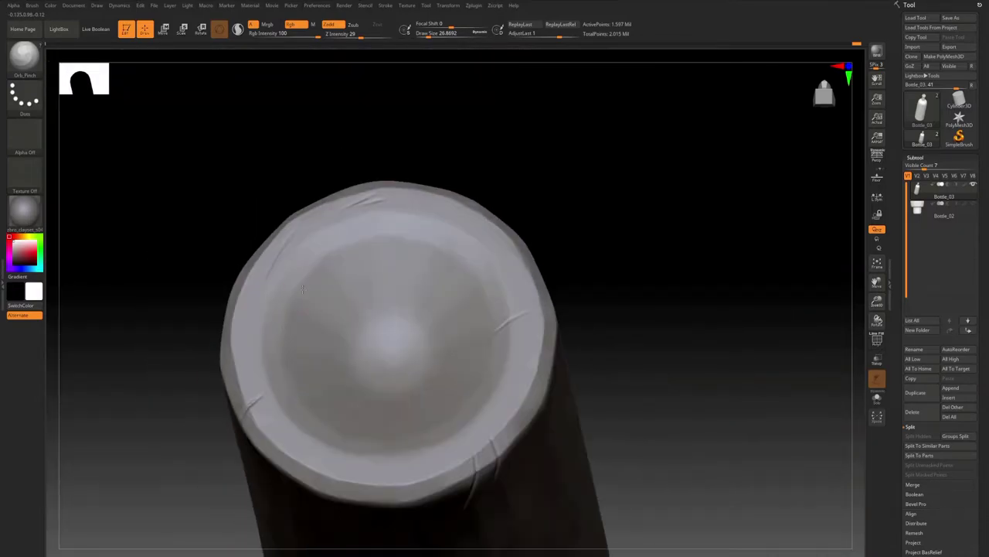
pyautogui.moveTo(303, 289)
pyautogui.mouseDown(button='right')
pyautogui.moveTo(436, 253)
pyautogui.moveTo(363, 267)
pyautogui.moveTo(595, 295)
pyautogui.moveTo(521, 207)
pyautogui.moveTo(445, 248)
pyautogui.mouseUp(button='right')
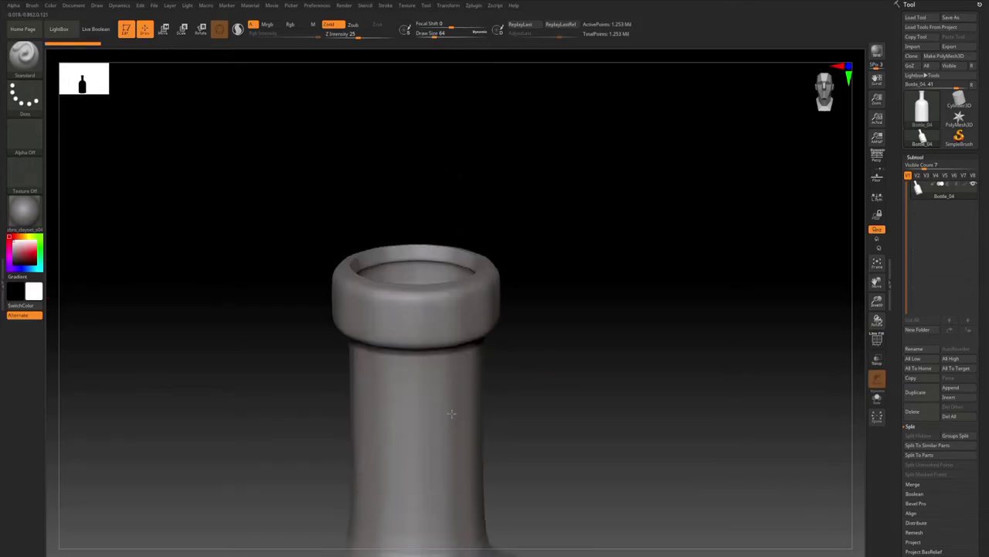
# Step: On Bottle_04, trim facets into the outer top edge of the mouth rim with TrimDynamic at a draw size of about 17
pyautogui.keyDown('ctrl'); pyautogui.moveTo(451, 414); pyautogui.dragTo(383, 270, button='right'); pyautogui.keyUp('ctrl')
pyautogui.press('b')
pyautogui.press('t')
pyautogui.press('d')
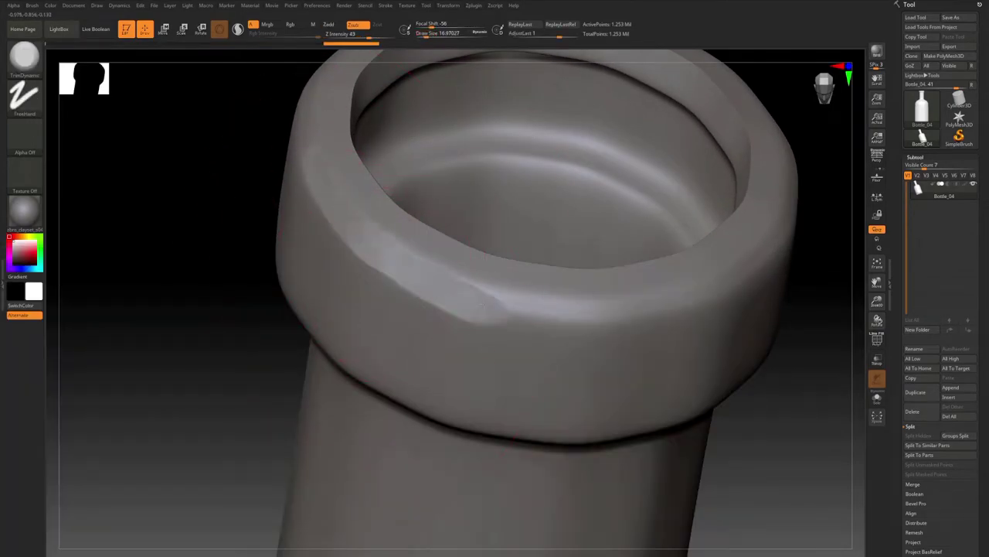
pyautogui.moveTo(530, 236); pyautogui.dragTo(569, 176, button='right')
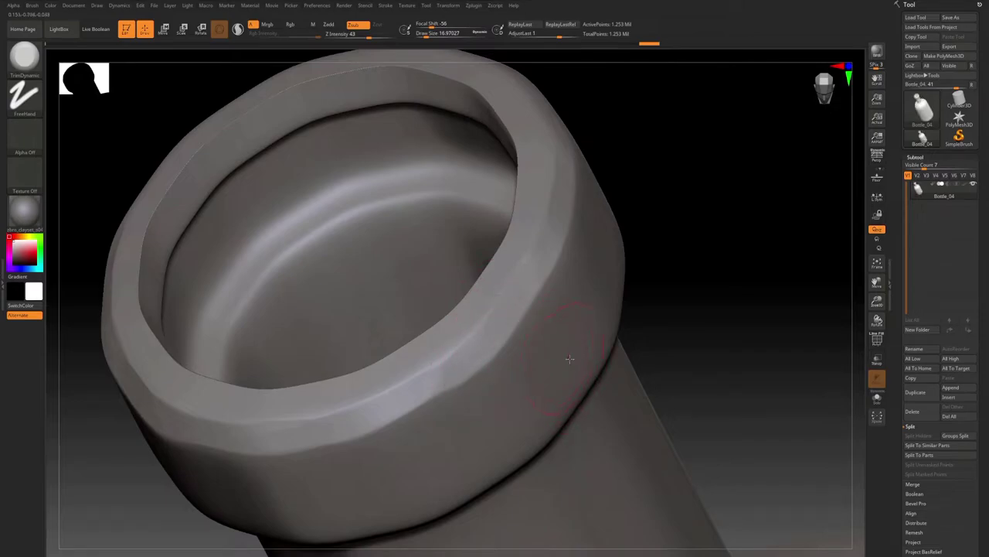
# Step: Continue the faceted bevel around the rest of the mouth rim's outer top edge
pyautogui.moveTo(603, 313)
pyautogui.mouseDown(button='right')
pyautogui.moveTo(524, 283)
pyautogui.moveTo(456, 239)
pyautogui.mouseUp(button='right')
pyautogui.moveTo(400, 150); pyautogui.dragTo(417, 195)
pyautogui.moveTo(433, 247)
pyautogui.mouseDown(button='right')
pyautogui.moveTo(393, 293)
pyautogui.moveTo(340, 309)
pyautogui.mouseUp(button='right')
pyautogui.moveTo(202, 190); pyautogui.dragTo(334, 219)
pyautogui.moveTo(433, 255)
pyautogui.mouseDown(button='right')
pyautogui.moveTo(402, 294)
pyautogui.moveTo(332, 286)
pyautogui.mouseUp(button='right')
pyautogui.moveTo(212, 220); pyautogui.dragTo(287, 227)
# Step: Reduce the draw size to about 10.5 and start a narrow faceted bevel along the mouth's inner edge
pyautogui.moveTo(309, 309)
pyautogui.keyDown('ctrl'); pyautogui.mouseDown(button='right')
pyautogui.moveTo(340, 364)
pyautogui.moveTo(294, 284)
pyautogui.moveTo(309, 255)
pyautogui.mouseUp(button='right'); pyautogui.keyUp('ctrl')
pyautogui.moveTo(309, 255); pyautogui.dragTo(333, 286, button='right')
pyautogui.moveTo(282, 241); pyautogui.dragTo(301, 198)
pyautogui.moveTo(284, 489); pyautogui.dragTo(297, 504)
pyautogui.moveTo(324, 433)
pyautogui.mouseDown(button='right')
pyautogui.moveTo(379, 193)
pyautogui.moveTo(283, 324)
pyautogui.mouseUp(button='right')
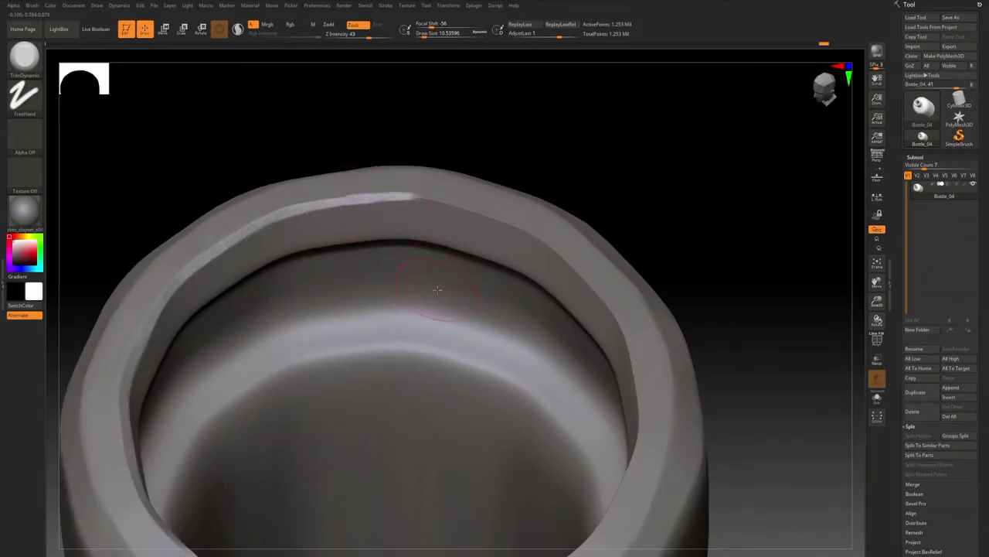
pyautogui.moveTo(437, 289); pyautogui.dragTo(327, 203, button='right')
# Step: Carry the narrow inner-edge bevel around the rest of the mouth opening
pyautogui.moveTo(389, 221); pyautogui.dragTo(481, 266)
pyautogui.moveTo(480, 267)
pyautogui.mouseDown(button='right')
pyautogui.moveTo(462, 237)
pyautogui.moveTo(398, 186)
pyautogui.mouseUp(button='right')
pyautogui.moveTo(400, 137); pyautogui.dragTo(455, 207)
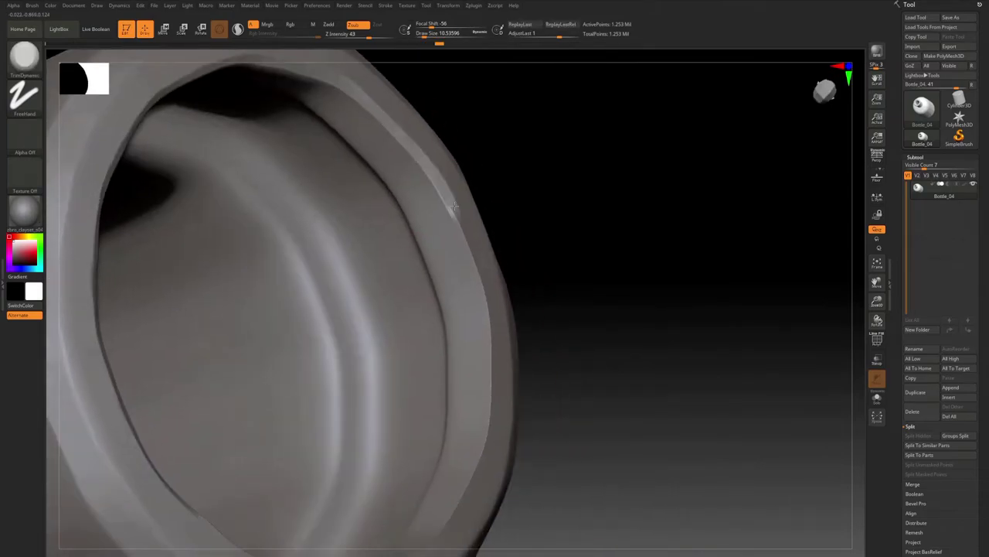
pyautogui.moveTo(464, 355); pyautogui.dragTo(477, 206, button='right')
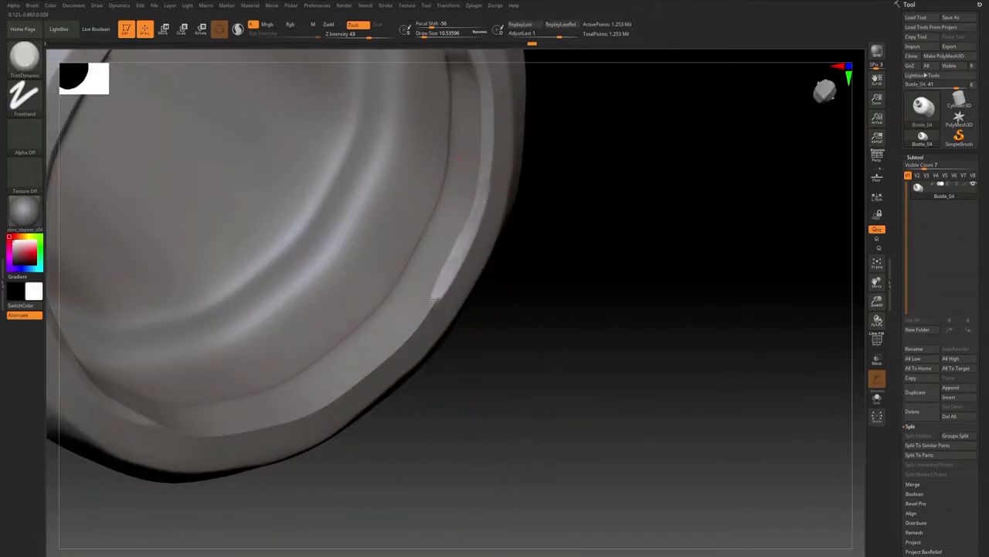
pyautogui.moveTo(434, 297); pyautogui.dragTo(374, 367)
pyautogui.moveTo(374, 366)
pyautogui.mouseDown(button='right')
pyautogui.moveTo(407, 286)
pyautogui.moveTo(422, 288)
pyautogui.mouseUp(button='right')
pyautogui.moveTo(456, 296); pyautogui.dragTo(408, 319)
pyautogui.moveTo(357, 333); pyautogui.dragTo(404, 302, button='right')
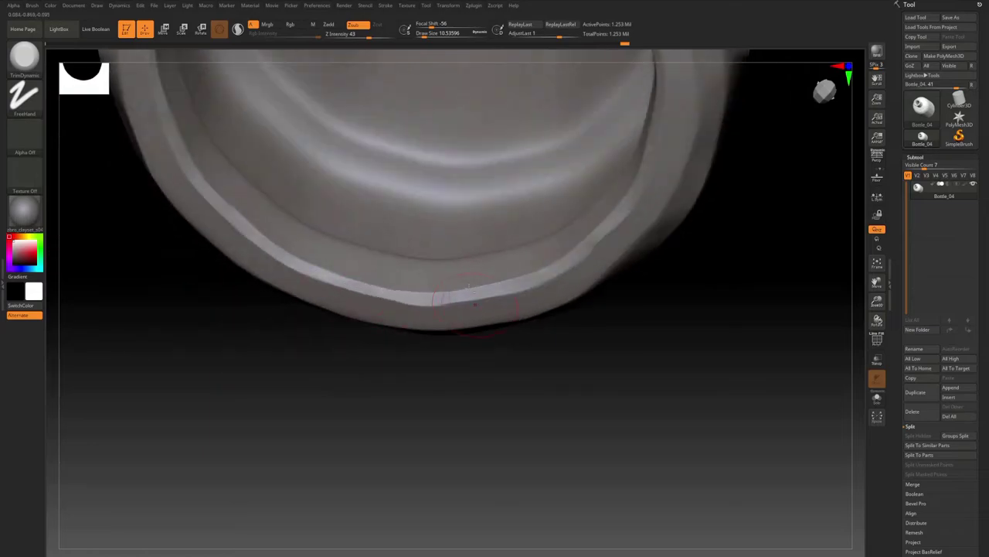
# Step: Trim facets along the lower edge of the collar above the neck at a draw size of about 10.5
pyautogui.moveTo(421, 387)
pyautogui.keyDown('ctrl'); pyautogui.mouseDown(button='right')
pyautogui.moveTo(402, 309)
pyautogui.moveTo(340, 208)
pyautogui.mouseUp(button='right'); pyautogui.keyUp('ctrl')
pyautogui.keyDown('ctrl'); pyautogui.moveTo(324, 255); pyautogui.dragTo(290, 363, button='right'); pyautogui.keyUp('ctrl')
pyautogui.press('s')
pyautogui.moveTo(284, 367); pyautogui.dragTo(287, 367)
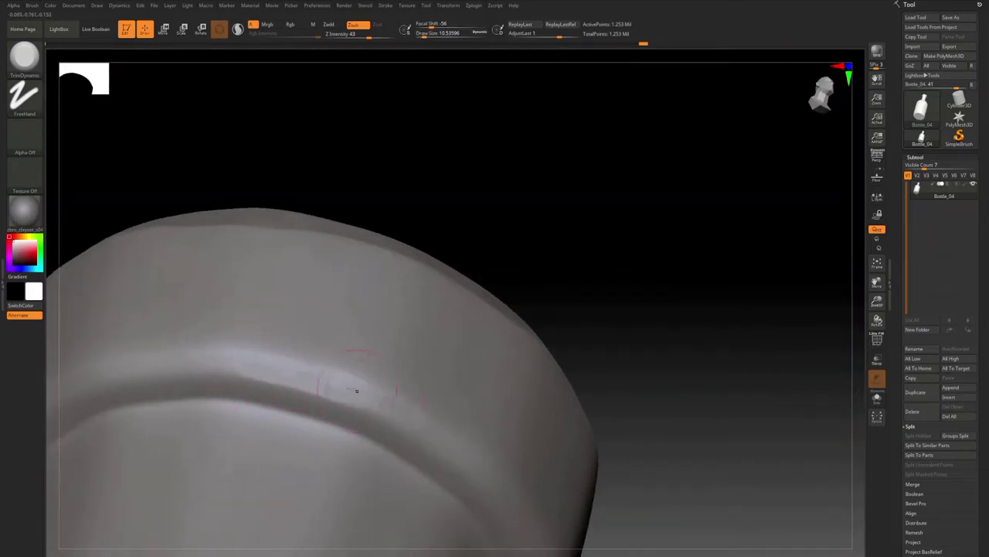
pyautogui.moveTo(376, 416)
pyautogui.keyDown('ctrl'); pyautogui.mouseDown(button='right')
pyautogui.moveTo(387, 356)
pyautogui.moveTo(445, 351)
pyautogui.moveTo(433, 433)
pyautogui.moveTo(409, 240)
pyautogui.mouseUp(button='right'); pyautogui.keyUp('ctrl')
pyautogui.moveTo(359, 368); pyautogui.dragTo(470, 208, button='right')
pyautogui.moveTo(424, 251); pyautogui.dragTo(217, 217, button='right')
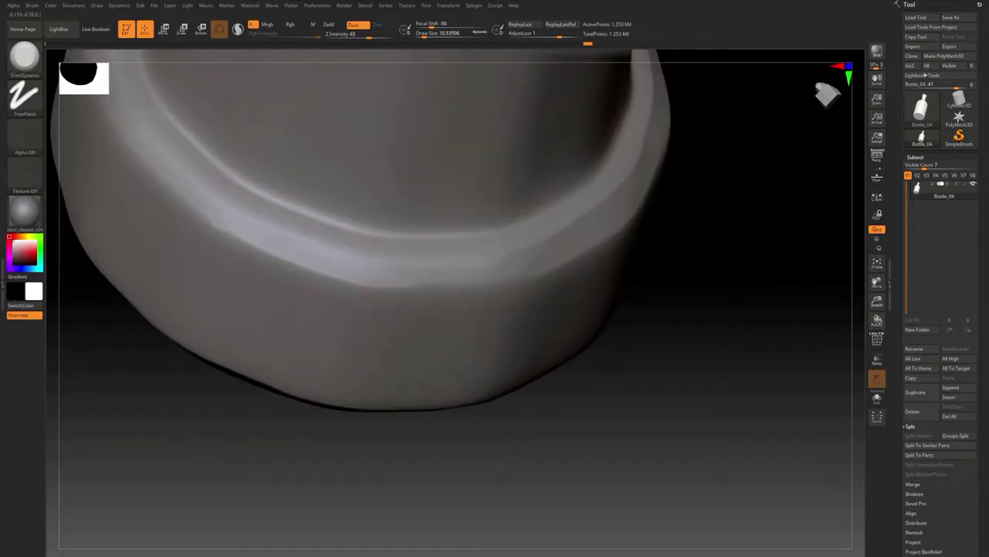
# Step: Raise the draw size to about 15.5 and widen the faceted bevel along the lower edge of the collar
pyautogui.moveTo(402, 272); pyautogui.dragTo(502, 280)
pyautogui.keyDown('ctrl'); pyautogui.moveTo(385, 300); pyautogui.dragTo(333, 338, button='right'); pyautogui.keyUp('ctrl')
pyautogui.keyDown('ctrl'); pyautogui.moveTo(279, 294); pyautogui.dragTo(331, 249, button='right'); pyautogui.keyUp('ctrl')
pyautogui.press('s')
pyautogui.moveTo(327, 249); pyautogui.dragTo(333, 248)
pyautogui.moveTo(265, 187); pyautogui.dragTo(333, 259)
pyautogui.keyDown('alt'); pyautogui.moveTo(462, 338); pyautogui.dragTo(357, 316, button='right'); pyautogui.keyUp('alt')
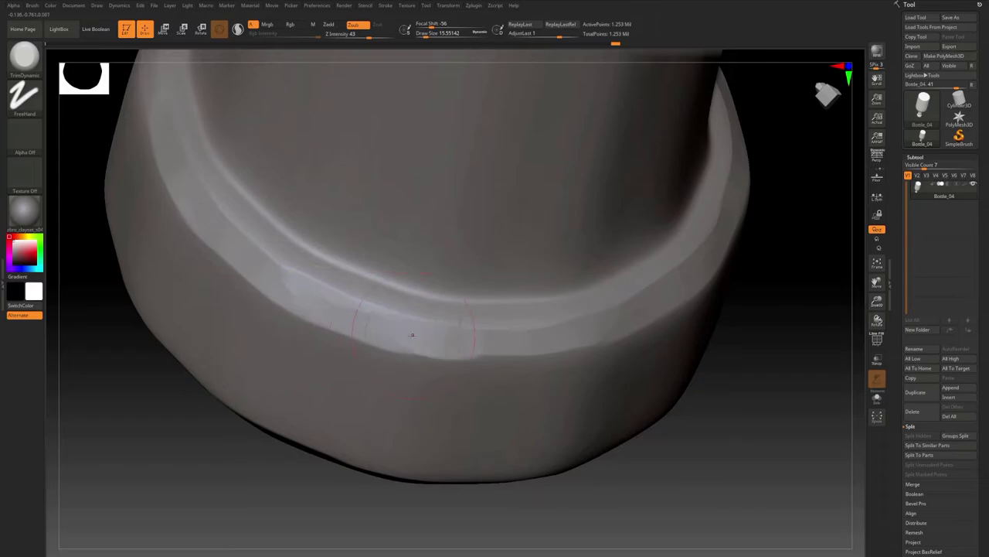
pyautogui.moveTo(412, 334); pyautogui.dragTo(541, 342)
# Step: Carry the lower-edge bevel around the rest of the collar above the neck
pyautogui.moveTo(495, 333)
pyautogui.mouseDown(button='right')
pyautogui.moveTo(340, 298)
pyautogui.moveTo(267, 255)
pyautogui.mouseUp(button='right')
pyautogui.moveTo(267, 255); pyautogui.dragTo(238, 174)
pyautogui.moveTo(238, 174); pyautogui.dragTo(255, 294, button='right')
pyautogui.moveTo(255, 294); pyautogui.dragTo(298, 139)
pyautogui.moveTo(298, 139); pyautogui.dragTo(461, 140, button='right')
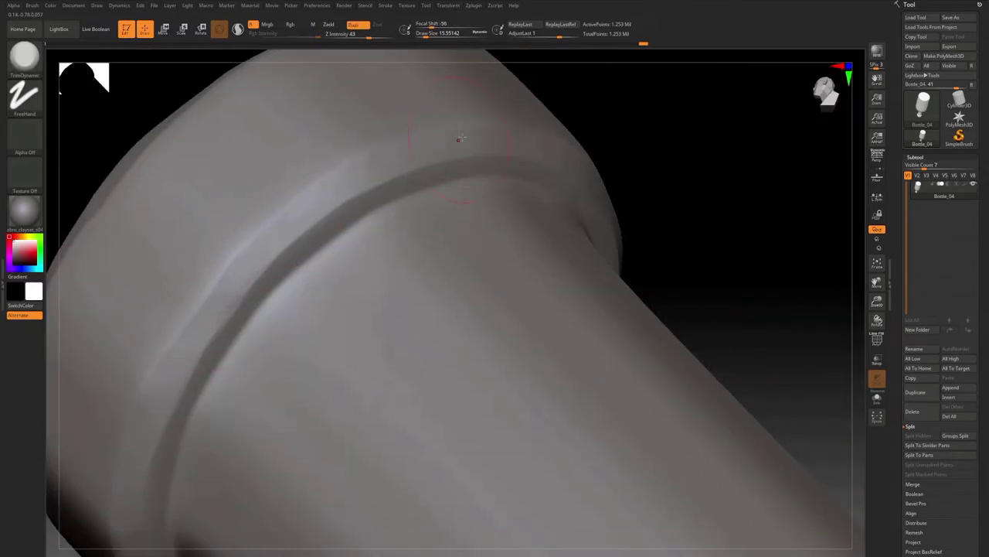
pyautogui.moveTo(461, 139); pyautogui.dragTo(330, 168)
pyautogui.moveTo(330, 168); pyautogui.dragTo(267, 224, button='right')
pyautogui.moveTo(201, 232); pyautogui.dragTo(309, 248)
# Step: Increase the draw size to about 43.8 and trim flat vertical facets around the collar's outer wall
pyautogui.moveTo(309, 247)
pyautogui.mouseDown(button='right')
pyautogui.moveTo(276, 254)
pyautogui.moveTo(309, 194)
pyautogui.moveTo(334, 264)
pyautogui.mouseUp(button='right')
pyautogui.press('s')
pyautogui.moveTo(334, 264); pyautogui.dragTo(339, 264)
pyautogui.keyDown('ctrl'); pyautogui.moveTo(339, 264); pyautogui.dragTo(348, 282, button='right'); pyautogui.keyUp('ctrl')
pyautogui.moveTo(255, 259); pyautogui.dragTo(363, 259)
pyautogui.moveTo(309, 259)
pyautogui.mouseDown(button='right')
pyautogui.moveTo(340, 294)
pyautogui.moveTo(342, 267)
pyautogui.mouseUp(button='right')
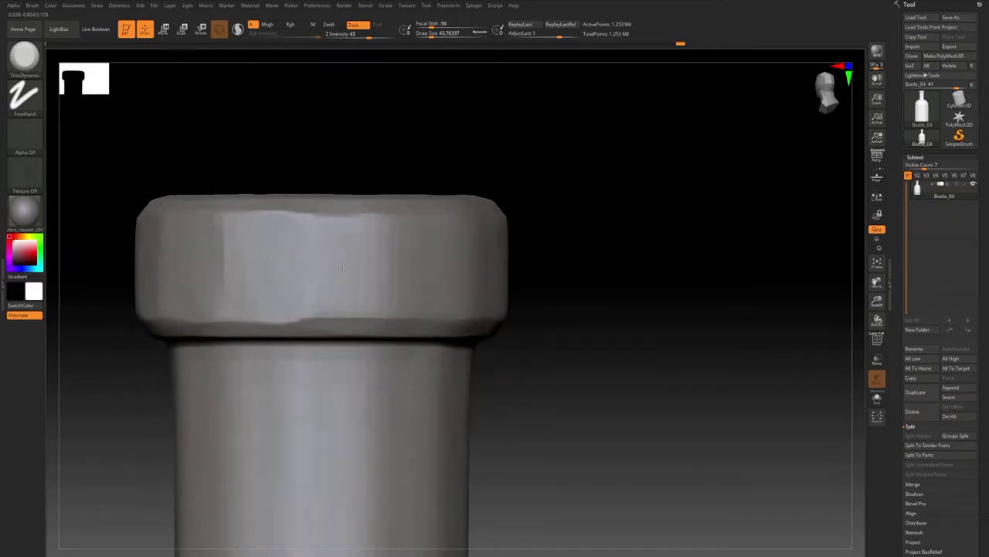
pyautogui.moveTo(342, 268); pyautogui.dragTo(387, 261)
pyautogui.moveTo(387, 261)
pyautogui.mouseDown(button='right')
pyautogui.moveTo(309, 251)
pyautogui.moveTo(397, 254)
pyautogui.mouseUp(button='right')
pyautogui.moveTo(397, 254); pyautogui.dragTo(417, 259)
pyautogui.moveTo(418, 259)
pyautogui.mouseDown(button='right')
pyautogui.moveTo(350, 260)
pyautogui.moveTo(486, 250)
pyautogui.mouseUp(button='right')
pyautogui.moveTo(486, 249); pyautogui.dragTo(464, 251)
pyautogui.moveTo(464, 251)
pyautogui.mouseDown(button='right')
pyautogui.moveTo(364, 218)
pyautogui.moveTo(386, 271)
pyautogui.moveTo(390, 256)
pyautogui.moveTo(314, 203)
pyautogui.mouseUp(button='right')
# Step: Trim long vertical facets down the neck from below the collar to the shoulder at a draw size of about 43.8
pyautogui.moveTo(374, 270)
pyautogui.mouseDown(button='right')
pyautogui.moveTo(347, 232)
pyautogui.moveTo(321, 240)
pyautogui.mouseUp(button='right')
pyautogui.moveTo(321, 239); pyautogui.dragTo(317, 362)
pyautogui.moveTo(343, 367); pyautogui.dragTo(317, 162, button='right')
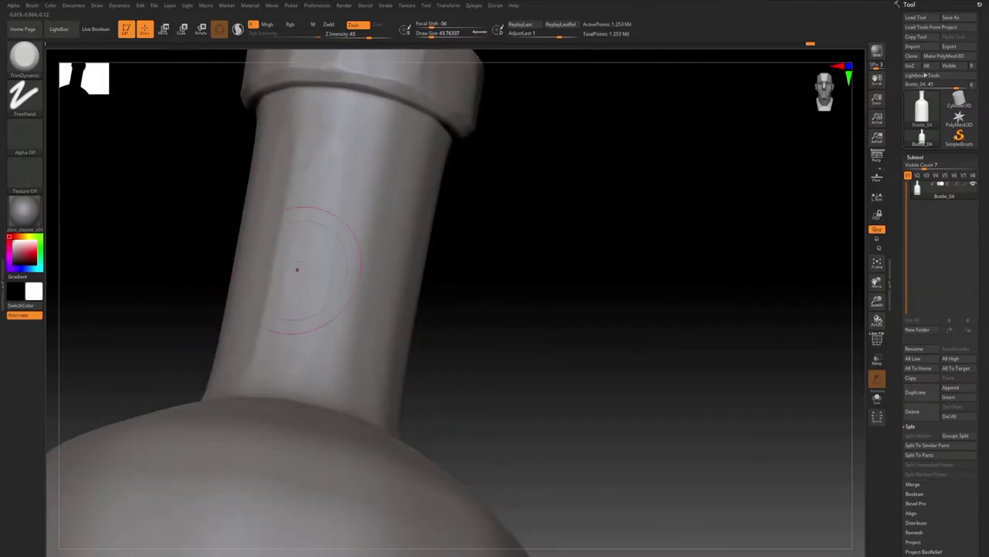
pyautogui.moveTo(310, 281); pyautogui.dragTo(328, 181, button='right')
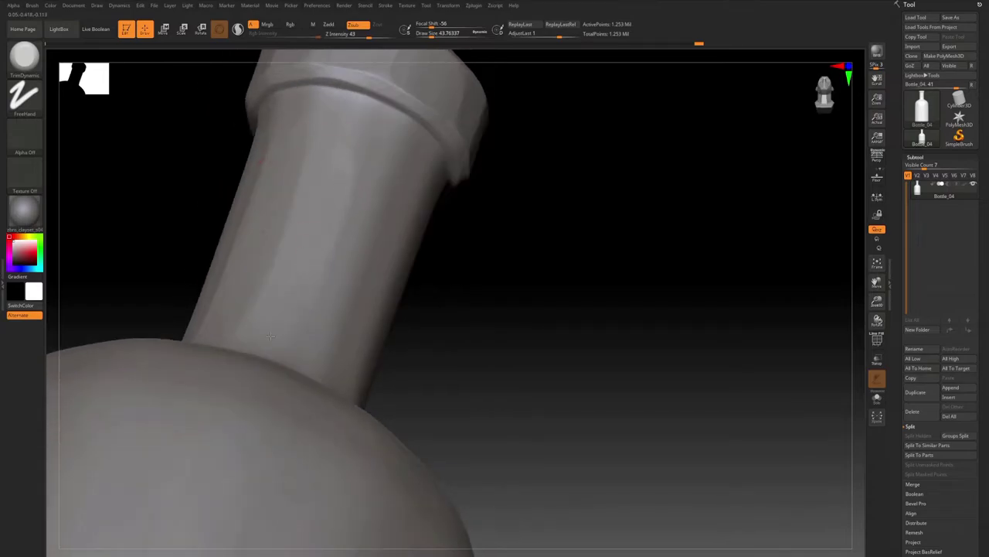
pyautogui.moveTo(271, 336); pyautogui.dragTo(306, 232)
pyautogui.moveTo(306, 231)
pyautogui.mouseDown(button='right')
pyautogui.moveTo(348, 255)
pyautogui.moveTo(333, 247)
pyautogui.mouseUp(button='right')
pyautogui.moveTo(317, 240); pyautogui.dragTo(265, 328)
pyautogui.moveTo(218, 372); pyautogui.dragTo(210, 385)
pyautogui.moveTo(364, 209)
pyautogui.mouseDown(button='right')
pyautogui.moveTo(331, 180)
pyautogui.moveTo(344, 223)
pyautogui.mouseUp(button='right')
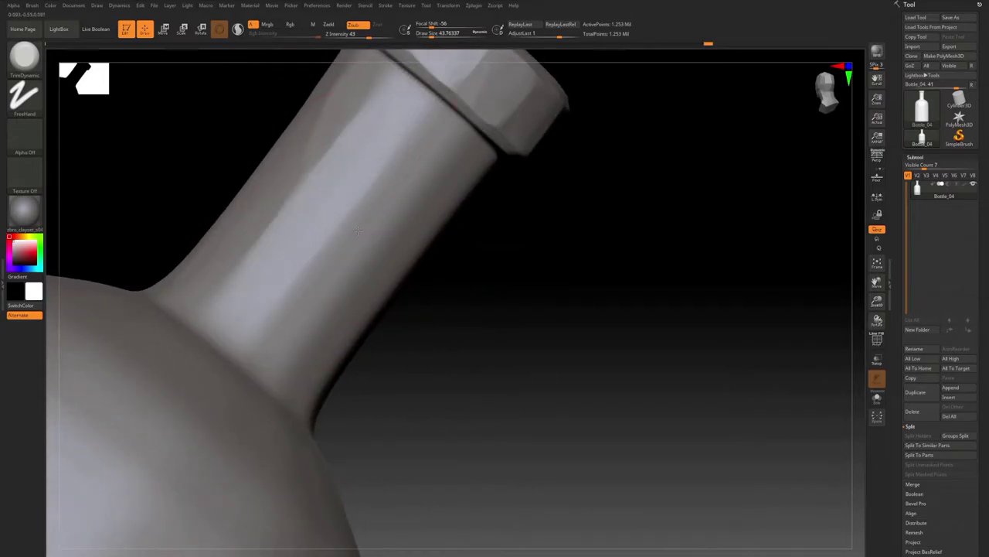
# Step: Continue the lengthwise facets around the next portion of the neck
pyautogui.moveTo(358, 230)
pyautogui.mouseDown(button='right')
pyautogui.moveTo(409, 252)
pyautogui.moveTo(390, 309)
pyautogui.mouseUp(button='right')
pyautogui.moveTo(282, 344)
pyautogui.mouseDown()
pyautogui.moveTo(346, 259)
pyautogui.moveTo(298, 303)
pyautogui.mouseUp()
pyautogui.moveTo(299, 303)
pyautogui.mouseDown(button='right')
pyautogui.moveTo(351, 318)
pyautogui.moveTo(340, 268)
pyautogui.mouseUp(button='right')
pyautogui.moveTo(357, 256); pyautogui.dragTo(314, 319)
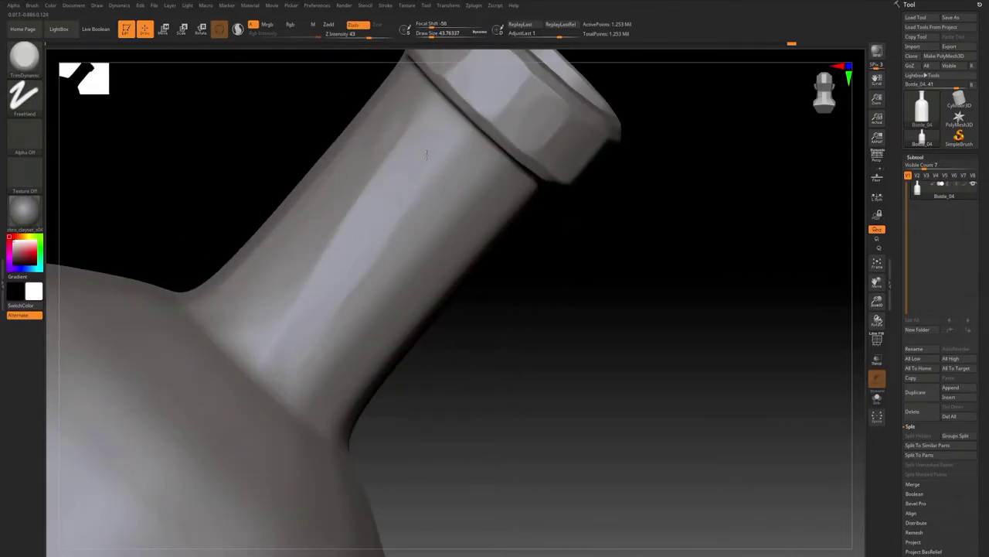
pyautogui.moveTo(427, 155); pyautogui.dragTo(414, 135, button='right')
pyautogui.moveTo(364, 236)
pyautogui.mouseDown()
pyautogui.moveTo(439, 132)
pyautogui.moveTo(379, 201)
pyautogui.mouseUp()
pyautogui.moveTo(378, 201); pyautogui.dragTo(404, 225, button='right')
pyautogui.moveTo(356, 268); pyautogui.dragTo(325, 305)
pyautogui.moveTo(414, 232)
pyautogui.mouseDown(button='right')
pyautogui.moveTo(390, 213)
pyautogui.moveTo(433, 201)
pyautogui.mouseUp(button='right')
pyautogui.moveTo(421, 178); pyautogui.dragTo(374, 239)
# Step: Complete the lengthwise facets around the remaining side of the neck
pyautogui.moveTo(373, 239); pyautogui.dragTo(390, 224, button='right')
pyautogui.moveTo(391, 205); pyautogui.dragTo(309, 298)
pyautogui.moveTo(456, 170); pyautogui.dragTo(432, 170, button='right')
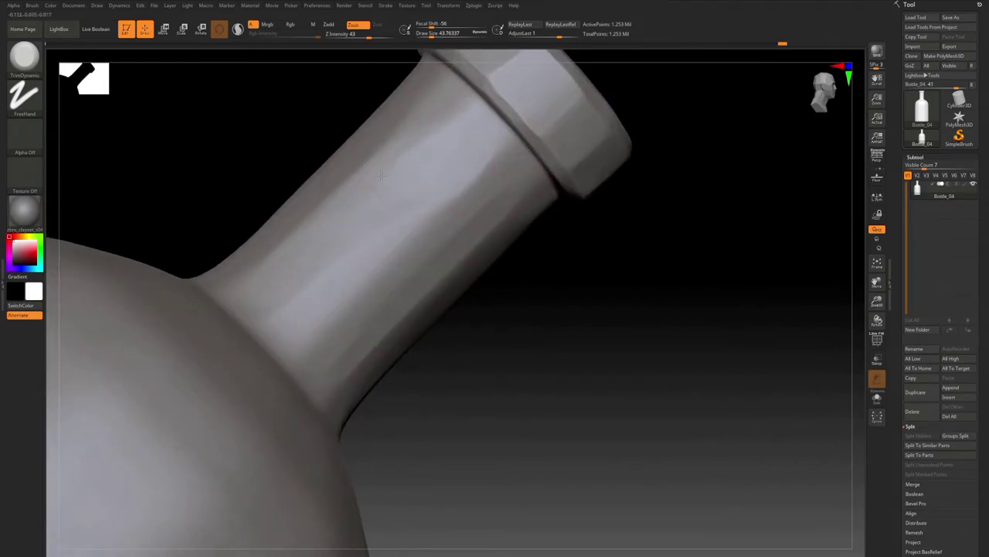
pyautogui.moveTo(381, 175); pyautogui.dragTo(344, 220)
pyautogui.moveTo(429, 199); pyautogui.dragTo(409, 196, button='right')
pyautogui.moveTo(322, 269); pyautogui.dragTo(305, 292)
pyautogui.moveTo(433, 174)
pyautogui.mouseDown(button='right')
pyautogui.moveTo(494, 232)
pyautogui.moveTo(514, 276)
pyautogui.moveTo(463, 179)
pyautogui.mouseUp(button='right')
pyautogui.moveTo(463, 179); pyautogui.dragTo(461, 218)
pyautogui.keyDown('alt'); pyautogui.moveTo(461, 218); pyautogui.dragTo(386, 230, button='right'); pyautogui.keyUp('alt')
pyautogui.moveTo(396, 299); pyautogui.dragTo(335, 184, button='right')
pyautogui.moveTo(327, 195); pyautogui.dragTo(324, 232)
pyautogui.moveTo(324, 232)
pyautogui.mouseDown(button='right')
pyautogui.moveTo(424, 150)
pyautogui.moveTo(371, 182)
pyautogui.moveTo(303, 201)
pyautogui.moveTo(386, 203)
pyautogui.moveTo(368, 250)
pyautogui.mouseUp(button='right')
# Step: Increase the draw size to about 124 and start flattening broad facets along the shoulder's outer curve
pyautogui.keyDown('ctrl'); pyautogui.moveTo(386, 285); pyautogui.dragTo(205, 211, button='right'); pyautogui.keyUp('ctrl')
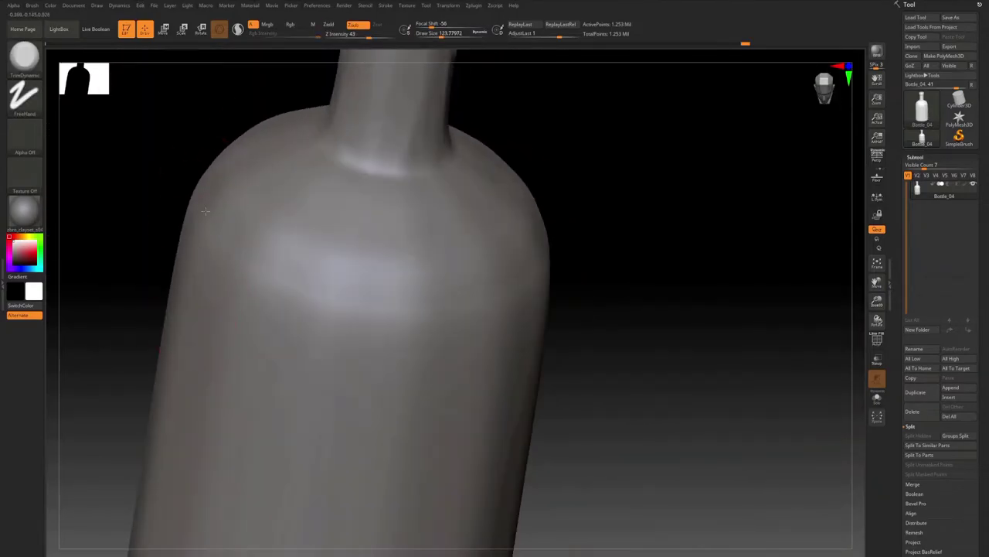
pyautogui.moveTo(355, 316); pyautogui.dragTo(309, 286, button='right')
pyautogui.moveTo(310, 286); pyautogui.dragTo(364, 270)
pyautogui.moveTo(363, 270); pyautogui.dragTo(394, 255, button='right')
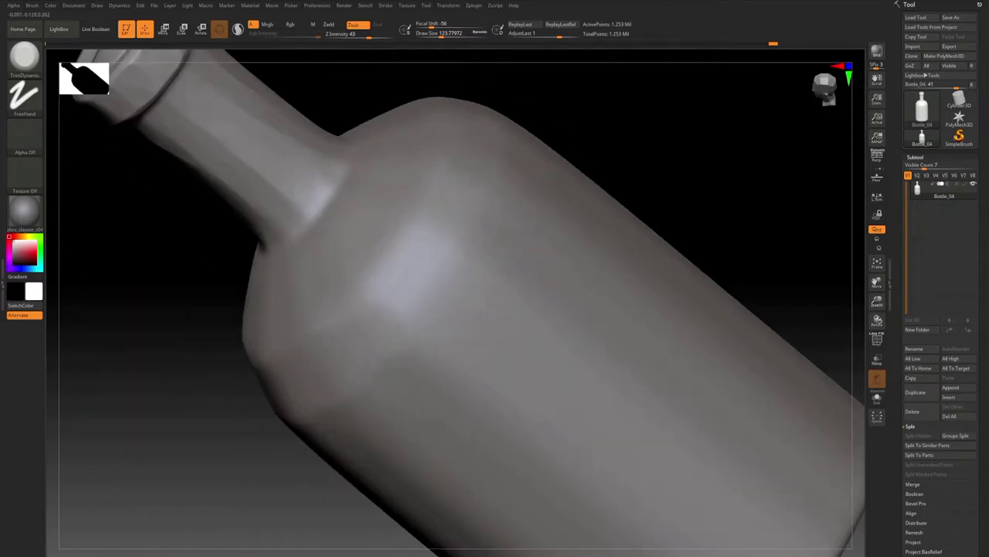
pyautogui.moveTo(394, 255); pyautogui.dragTo(379, 324)
pyautogui.moveTo(379, 324); pyautogui.dragTo(398, 263, button='right')
pyautogui.moveTo(398, 263); pyautogui.dragTo(408, 302)
pyautogui.moveTo(408, 301); pyautogui.dragTo(402, 317, button='right')
pyautogui.moveTo(402, 317); pyautogui.dragTo(395, 373)
# Step: Carry the broad faceted band around the rest of the shoulder's outer curve
pyautogui.moveTo(395, 374); pyautogui.dragTo(409, 166, button='right')
pyautogui.moveTo(409, 166); pyautogui.dragTo(398, 188)
pyautogui.moveTo(397, 188); pyautogui.dragTo(433, 150, button='right')
pyautogui.moveTo(434, 150); pyautogui.dragTo(413, 182)
pyautogui.moveTo(413, 182); pyautogui.dragTo(374, 234, button='right')
pyautogui.moveTo(374, 235); pyautogui.dragTo(363, 255)
pyautogui.moveTo(363, 255); pyautogui.dragTo(368, 212, button='right')
# Step: Reduce the draw size to about 67.8 and trim facets around the upper shoulder between the neck and the outer band
pyautogui.moveTo(307, 183)
pyautogui.mouseDown(button='right')
pyautogui.moveTo(387, 198)
pyautogui.moveTo(281, 303)
pyautogui.moveTo(332, 344)
pyautogui.mouseUp(button='right')
pyautogui.moveTo(348, 336); pyautogui.dragTo(406, 334)
pyautogui.moveTo(406, 334)
pyautogui.keyDown('alt'); pyautogui.mouseDown(button='right')
pyautogui.moveTo(335, 348)
pyautogui.moveTo(342, 345)
pyautogui.moveTo(305, 321)
pyautogui.mouseUp(button='right'); pyautogui.keyUp('alt')
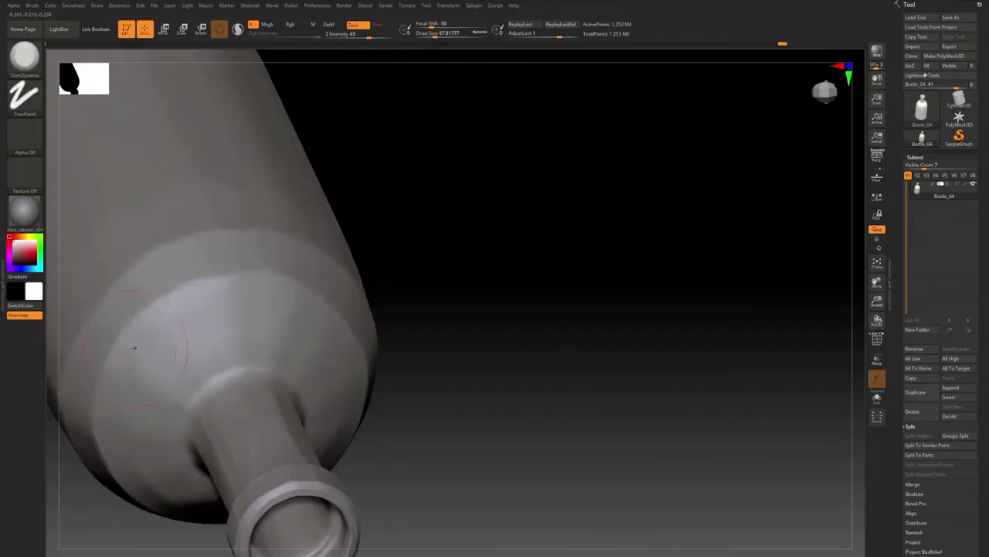
pyautogui.moveTo(134, 348); pyautogui.dragTo(166, 340)
pyautogui.moveTo(166, 340)
pyautogui.mouseDown(button='right')
pyautogui.moveTo(232, 317)
pyautogui.moveTo(193, 340)
pyautogui.mouseUp(button='right')
pyautogui.moveTo(193, 340); pyautogui.dragTo(177, 348)
pyautogui.moveTo(177, 348)
pyautogui.mouseDown(button='right')
pyautogui.moveTo(269, 369)
pyautogui.moveTo(283, 334)
pyautogui.mouseUp(button='right')
pyautogui.moveTo(286, 334); pyautogui.dragTo(267, 340)
pyautogui.moveTo(267, 340)
pyautogui.mouseDown(button='right')
pyautogui.moveTo(232, 325)
pyautogui.moveTo(255, 255)
pyautogui.mouseUp(button='right')
pyautogui.moveTo(255, 255); pyautogui.dragTo(247, 267)
pyautogui.moveTo(247, 267)
pyautogui.mouseDown(button='right')
pyautogui.moveTo(299, 339)
pyautogui.moveTo(347, 309)
pyautogui.moveTo(267, 265)
pyautogui.mouseUp(button='right')
pyautogui.moveTo(268, 266); pyautogui.dragTo(259, 278)
pyautogui.moveTo(259, 279)
pyautogui.mouseDown(button='right')
pyautogui.moveTo(257, 292)
pyautogui.moveTo(355, 259)
pyautogui.moveTo(327, 335)
pyautogui.moveTo(321, 296)
pyautogui.mouseUp(button='right')
# Step: Set the draw size to about 86.8 and start trimming vertical facets down the bottle's body wall
pyautogui.press('s')
pyautogui.moveTo(321, 296); pyautogui.dragTo(331, 296)
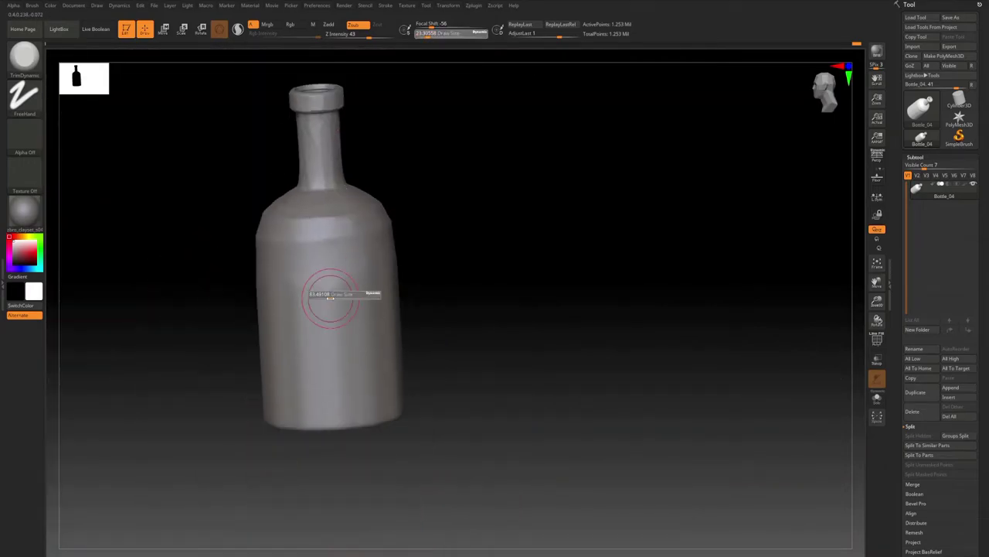
pyautogui.keyDown('ctrl'); pyautogui.moveTo(331, 296); pyautogui.dragTo(310, 310, button='right'); pyautogui.keyUp('ctrl')
pyautogui.moveTo(309, 309); pyautogui.dragTo(298, 289)
pyautogui.moveTo(297, 290)
pyautogui.mouseDown(button='right')
pyautogui.moveTo(307, 276)
pyautogui.moveTo(300, 237)
pyautogui.mouseUp(button='right')
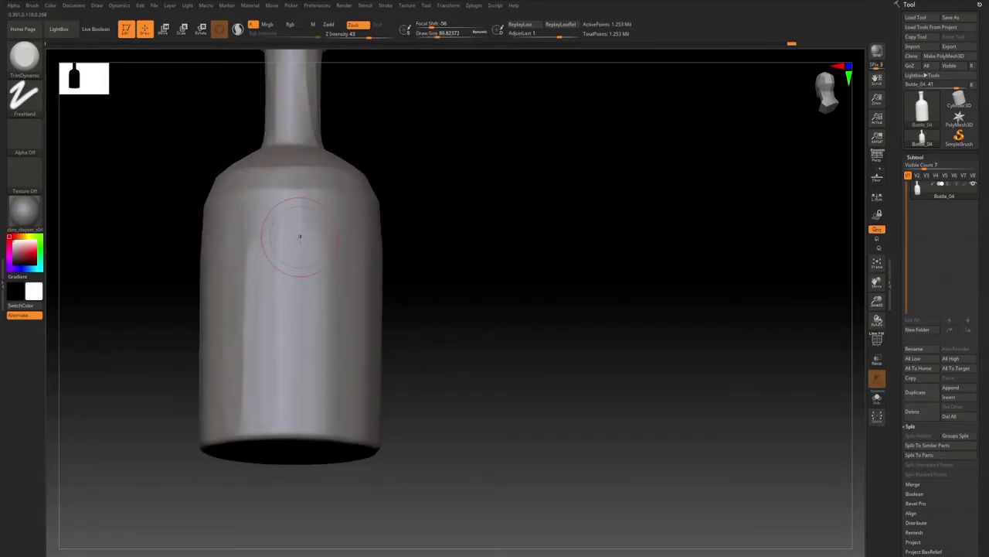
pyautogui.moveTo(301, 335); pyautogui.dragTo(279, 356, button='right')
pyautogui.moveTo(291, 396); pyautogui.dragTo(288, 309)
pyautogui.moveTo(287, 309)
pyautogui.mouseDown(button='right')
pyautogui.moveTo(272, 329)
pyautogui.moveTo(294, 317)
pyautogui.mouseUp(button='right')
pyautogui.moveTo(279, 418); pyautogui.dragTo(280, 271)
# Step: Raise the draw size to about 101 and trim further vertical facets from the shoulder down to the base
pyautogui.moveTo(280, 271)
pyautogui.keyDown('alt'); pyautogui.mouseDown(button='right')
pyautogui.moveTo(250, 200)
pyautogui.moveTo(259, 214)
pyautogui.mouseUp(button='right'); pyautogui.keyUp('alt')
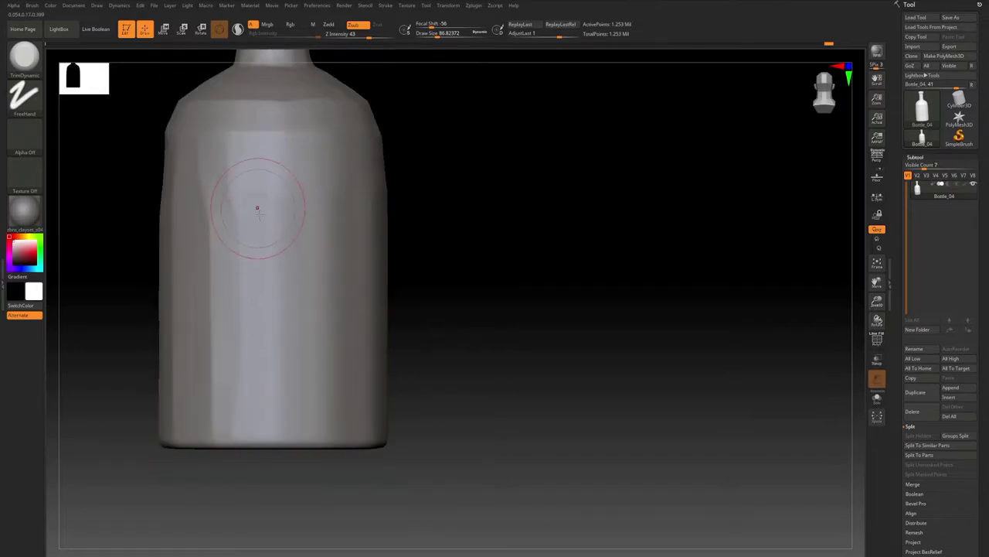
pyautogui.moveTo(249, 419); pyautogui.dragTo(246, 172)
pyautogui.moveTo(246, 171); pyautogui.dragTo(252, 156, button='right')
pyautogui.press('s')
pyautogui.moveTo(252, 280); pyautogui.dragTo(241, 152, button='right')
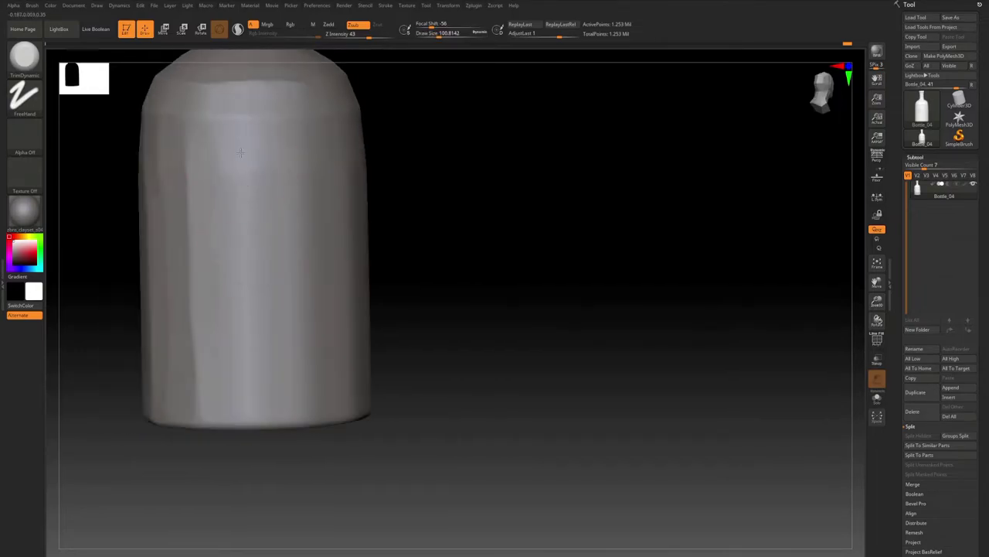
pyautogui.moveTo(255, 178); pyautogui.dragTo(259, 340)
pyautogui.moveTo(258, 340)
pyautogui.keyDown('alt'); pyautogui.mouseDown(button='right')
pyautogui.moveTo(266, 295)
pyautogui.moveTo(263, 340)
pyautogui.mouseUp(button='right'); pyautogui.keyUp('alt')
pyautogui.moveTo(263, 341); pyautogui.dragTo(267, 170)
pyautogui.moveTo(267, 170); pyautogui.dragTo(301, 179, button='right')
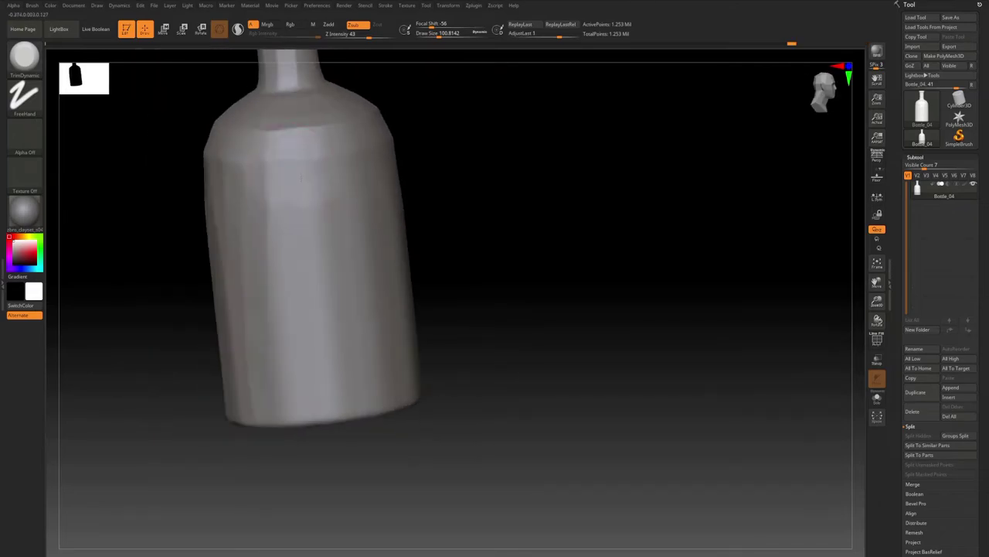
# Step: Raise the draw size to 112 and flatten more vertical facets along the next side of the body
pyautogui.moveTo(296, 315); pyautogui.dragTo(302, 359)
pyautogui.moveTo(302, 360)
pyautogui.keyDown('alt'); pyautogui.mouseDown(button='right')
pyautogui.moveTo(267, 315)
pyautogui.moveTo(291, 316)
pyautogui.mouseUp(button='right'); pyautogui.keyUp('alt')
pyautogui.press('s')
pyautogui.moveTo(296, 315)
pyautogui.mouseDown()
pyautogui.moveTo(286, 315)
pyautogui.moveTo(301, 300)
pyautogui.mouseUp()
pyautogui.keyDown('alt'); pyautogui.moveTo(302, 300); pyautogui.dragTo(322, 291, button='right'); pyautogui.keyUp('alt')
pyautogui.moveTo(301, 294); pyautogui.dragTo(300, 363)
pyautogui.moveTo(300, 363); pyautogui.dragTo(268, 356, button='right')
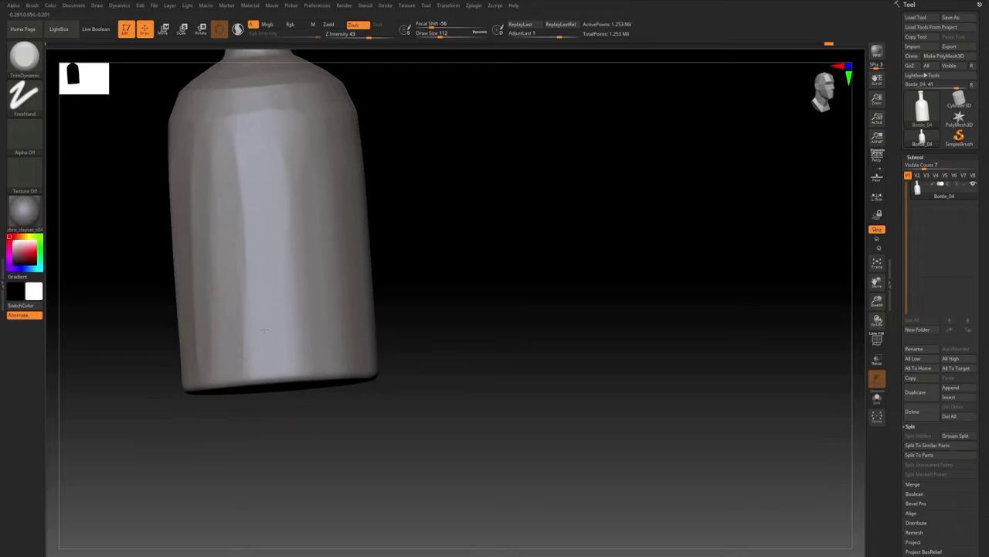
pyautogui.moveTo(257, 147)
pyautogui.mouseDown(button='right')
pyautogui.moveTo(249, 162)
pyautogui.moveTo(216, 173)
pyautogui.moveTo(247, 147)
pyautogui.mouseUp(button='right')
pyautogui.moveTo(247, 178)
pyautogui.mouseDown()
pyautogui.moveTo(249, 302)
pyautogui.moveTo(271, 224)
pyautogui.mouseUp()
# Step: Complete the vertical facets around the remaining side of the body at a draw size of 112
pyautogui.moveTo(287, 219)
pyautogui.keyDown('alt'); pyautogui.mouseDown(button='right')
pyautogui.moveTo(242, 227)
pyautogui.moveTo(282, 220)
pyautogui.mouseUp(button='right'); pyautogui.keyUp('alt')
pyautogui.moveTo(256, 221); pyautogui.dragTo(253, 301)
pyautogui.keyDown('alt'); pyautogui.moveTo(253, 232); pyautogui.dragTo(232, 290, button='right'); pyautogui.keyUp('alt')
pyautogui.moveTo(232, 290); pyautogui.dragTo(246, 237, button='right')
pyautogui.moveTo(247, 236); pyautogui.dragTo(242, 281)
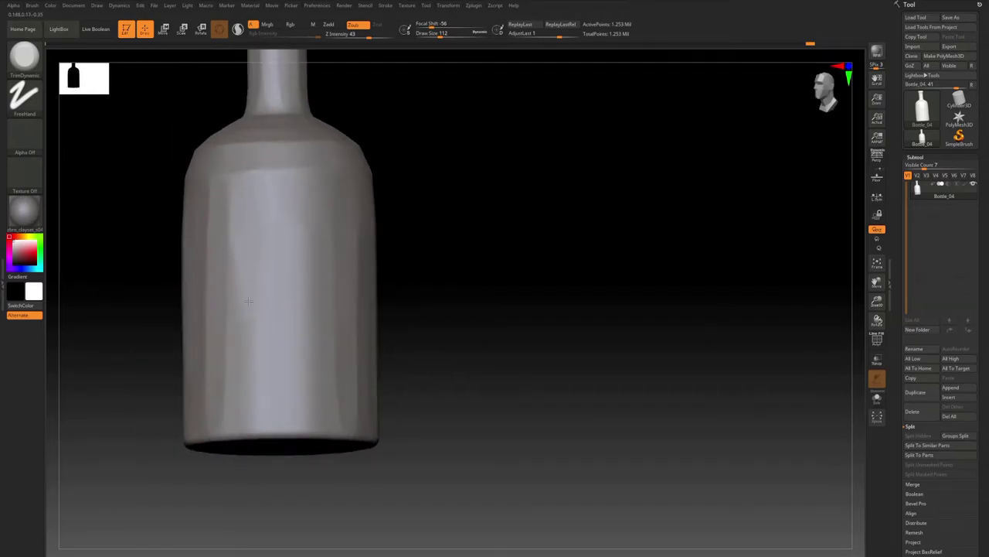
pyautogui.moveTo(248, 300); pyautogui.dragTo(258, 158, button='right')
pyautogui.moveTo(273, 104); pyautogui.dragTo(260, 137, button='right')
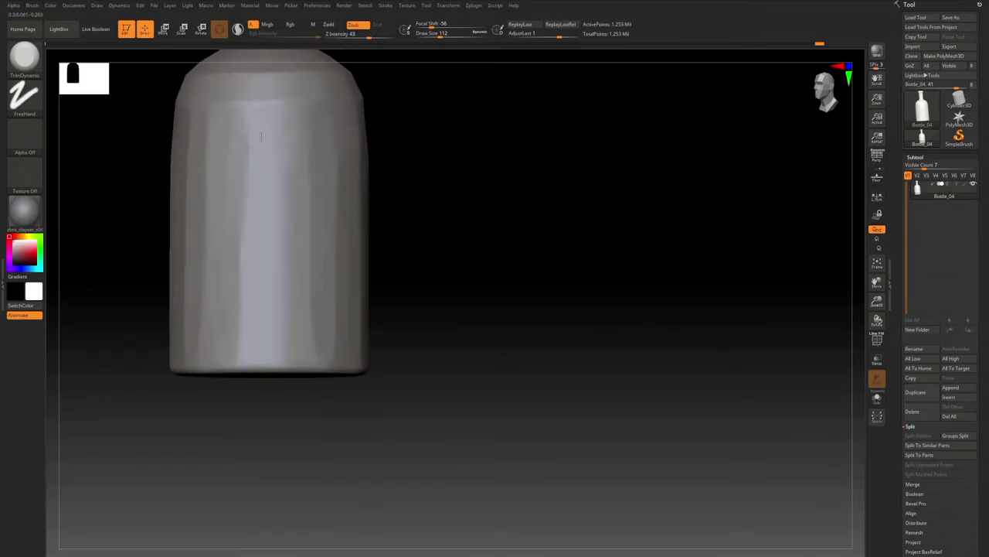
pyautogui.moveTo(274, 328)
pyautogui.mouseDown(button='right')
pyautogui.moveTo(296, 243)
pyautogui.moveTo(227, 305)
pyautogui.mouseUp(button='right')
pyautogui.moveTo(227, 305); pyautogui.dragTo(232, 340)
# Step: Reduce the draw size to about 43.8 and start a faceted bevel along the edge of the bottle's base
pyautogui.moveTo(232, 340)
pyautogui.keyDown('ctrl'); pyautogui.mouseDown(button='right')
pyautogui.moveTo(278, 247)
pyautogui.moveTo(223, 267)
pyautogui.mouseUp(button='right'); pyautogui.keyUp('ctrl')
pyautogui.press('s')
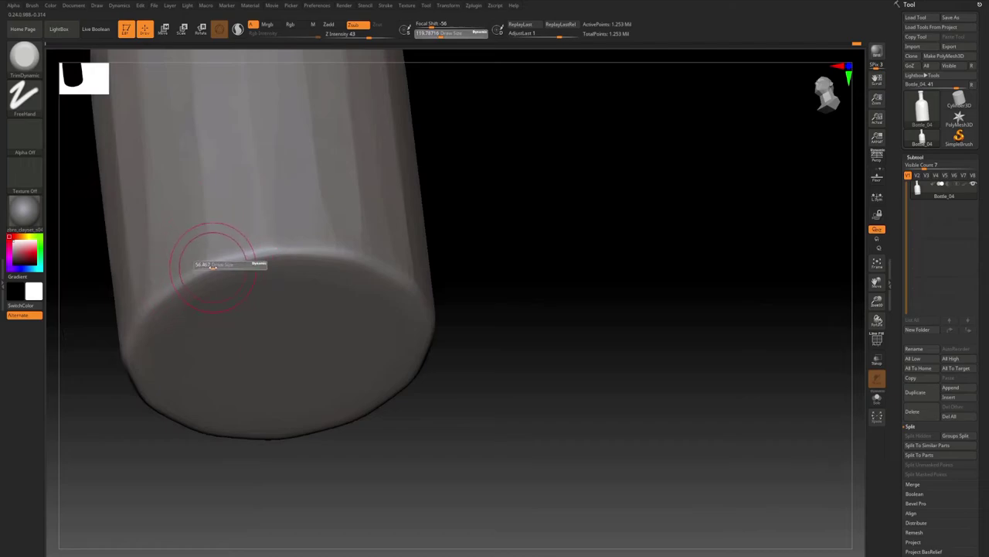
pyautogui.moveTo(216, 264); pyautogui.dragTo(208, 263)
pyautogui.keyDown('ctrl'); pyautogui.moveTo(208, 263); pyautogui.dragTo(218, 279, button='right'); pyautogui.keyUp('ctrl')
pyautogui.moveTo(218, 267); pyautogui.dragTo(365, 262)
pyautogui.moveTo(371, 265); pyautogui.dragTo(266, 212, button='right')
pyautogui.moveTo(232, 199); pyautogui.dragTo(331, 242)
pyautogui.moveTo(330, 242); pyautogui.dragTo(335, 230, button='right')
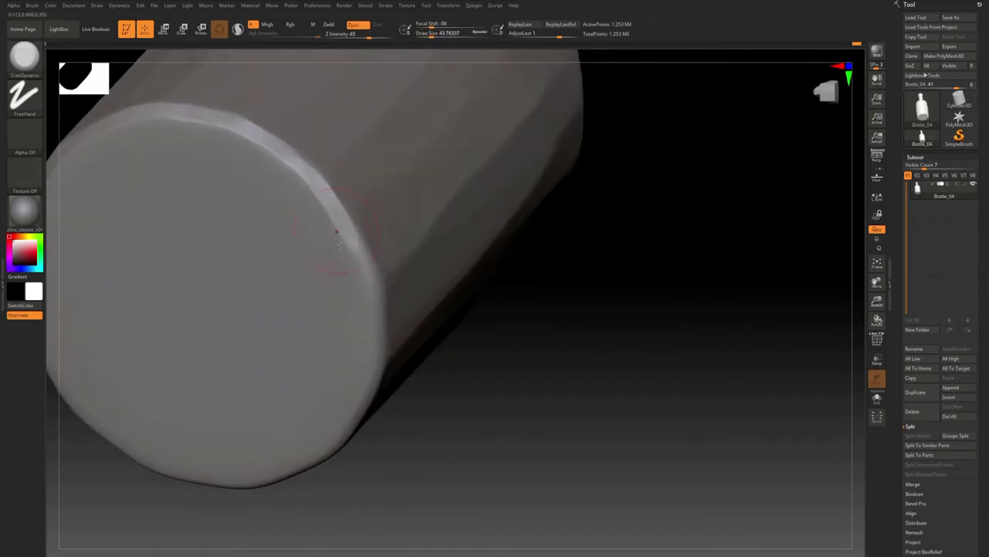
# Step: Carry the faceted bevel around the rest of the base edge
pyautogui.moveTo(336, 230); pyautogui.dragTo(371, 282)
pyautogui.moveTo(371, 283); pyautogui.dragTo(353, 282, button='right')
pyautogui.moveTo(353, 283); pyautogui.dragTo(349, 321)
pyautogui.moveTo(350, 320); pyautogui.dragTo(344, 225, button='right')
pyautogui.moveTo(344, 225); pyautogui.dragTo(313, 267)
pyautogui.moveTo(313, 267)
pyautogui.mouseDown(button='right')
pyautogui.moveTo(278, 228)
pyautogui.moveTo(328, 207)
pyautogui.mouseUp(button='right')
pyautogui.moveTo(329, 207); pyautogui.dragTo(298, 232)
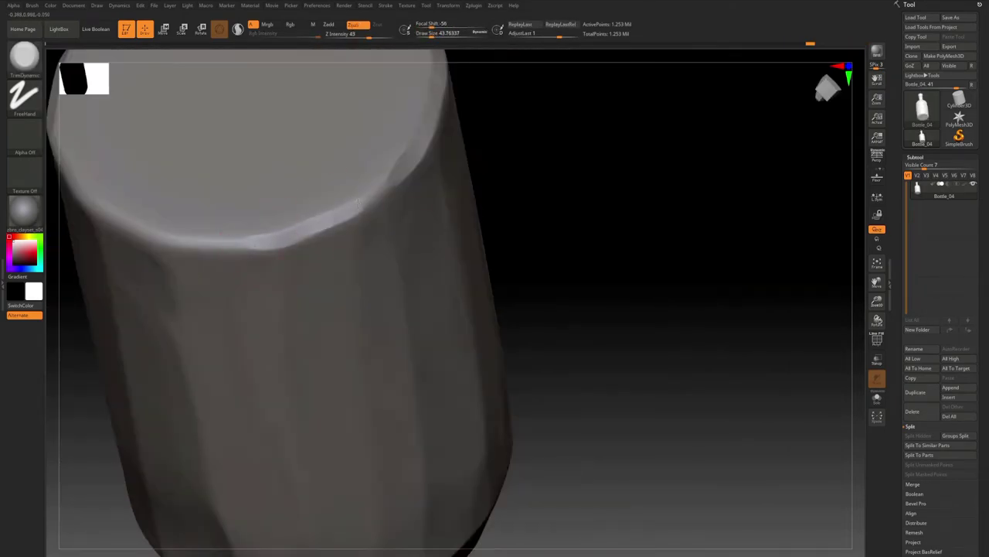
pyautogui.moveTo(298, 232); pyautogui.dragTo(348, 271, button='right')
pyautogui.moveTo(347, 271); pyautogui.dragTo(386, 280)
pyautogui.moveTo(386, 280); pyautogui.dragTo(333, 279, button='right')
pyautogui.moveTo(332, 279); pyautogui.dragTo(310, 282)
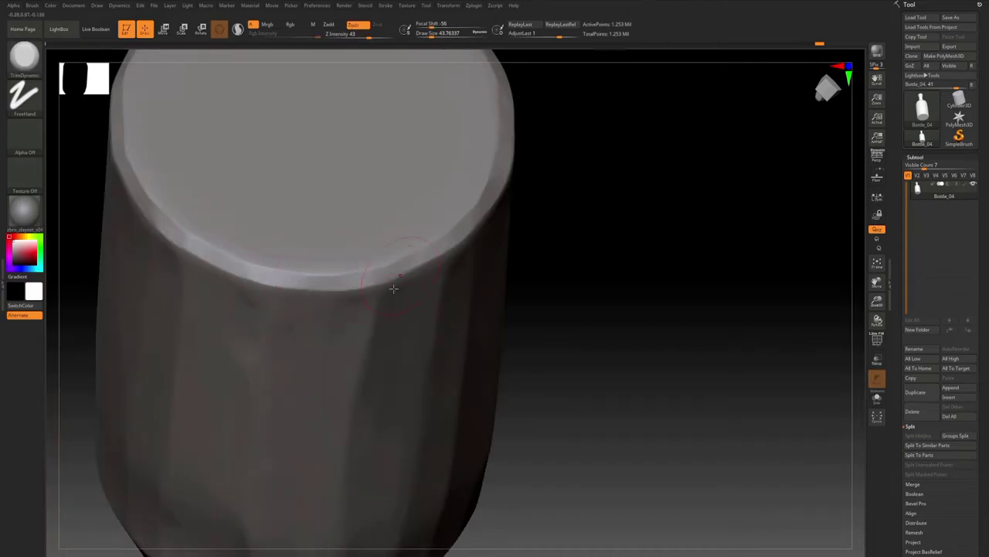
pyautogui.moveTo(393, 288); pyautogui.dragTo(363, 278, button='right')
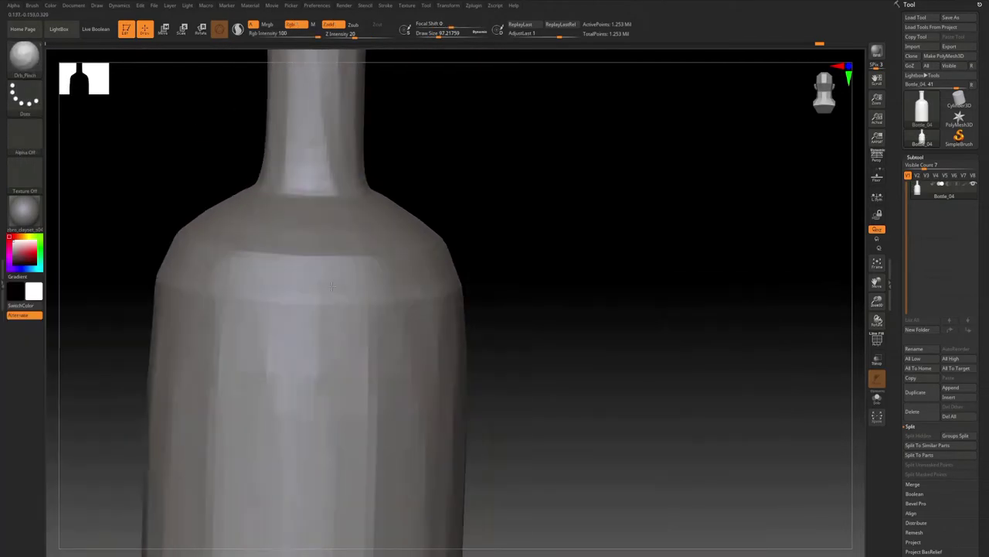
# Step: Switch to the Orb_Pinch brush at a draw size of about 30.7 and sharpen the facet edges around the shoulder
pyautogui.moveTo(331, 286)
pyautogui.mouseDown(button='right')
pyautogui.moveTo(356, 290)
pyautogui.moveTo(309, 286)
pyautogui.moveTo(347, 326)
pyautogui.moveTo(340, 330)
pyautogui.mouseUp(button='right')
pyautogui.moveTo(434, 288); pyautogui.dragTo(361, 232, button='right')
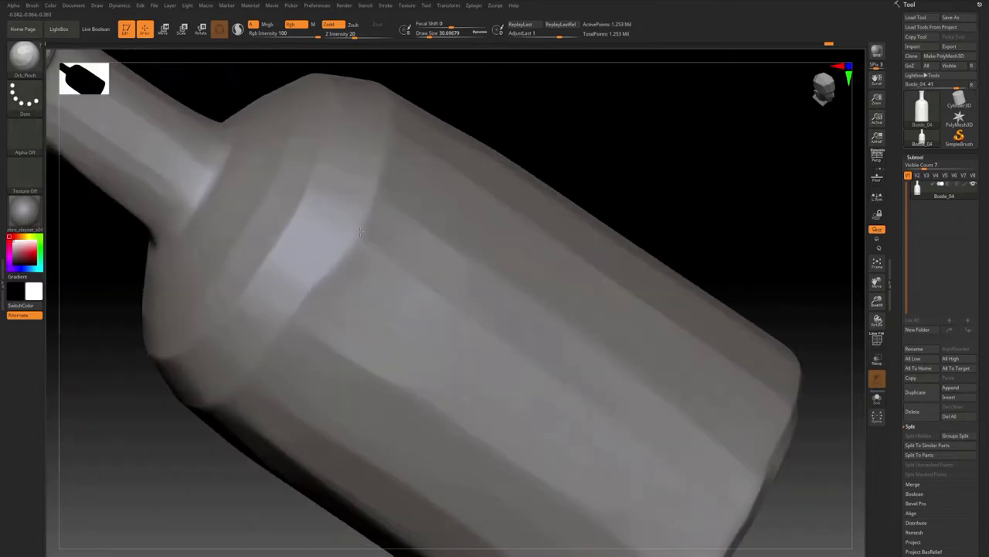
pyautogui.moveTo(328, 281); pyautogui.dragTo(294, 231, button='right')
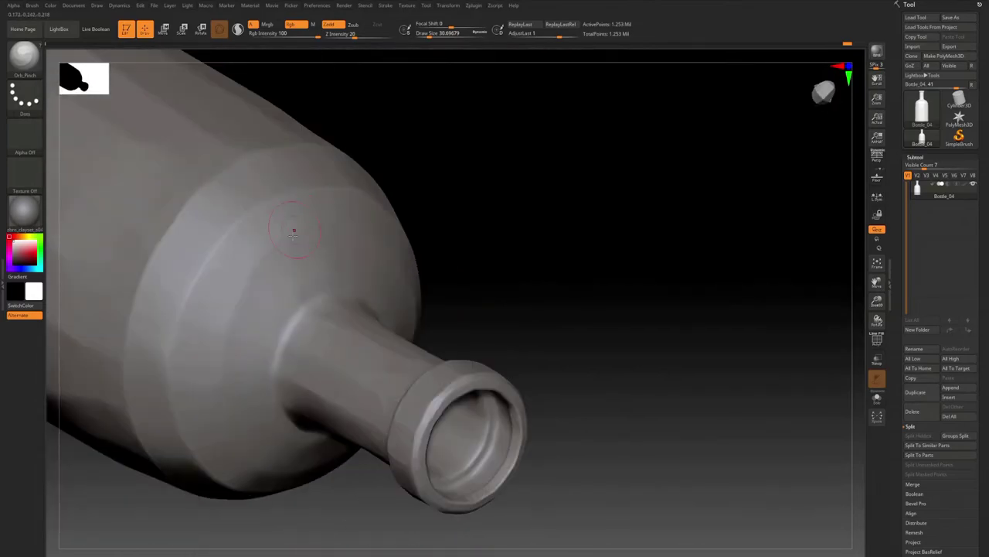
pyautogui.moveTo(170, 411); pyautogui.dragTo(405, 411, button='right')
pyautogui.moveTo(189, 307)
pyautogui.mouseDown(button='right')
pyautogui.moveTo(203, 276)
pyautogui.moveTo(246, 245)
pyautogui.mouseUp(button='right')
pyautogui.moveTo(349, 228); pyautogui.dragTo(289, 184, button='right')
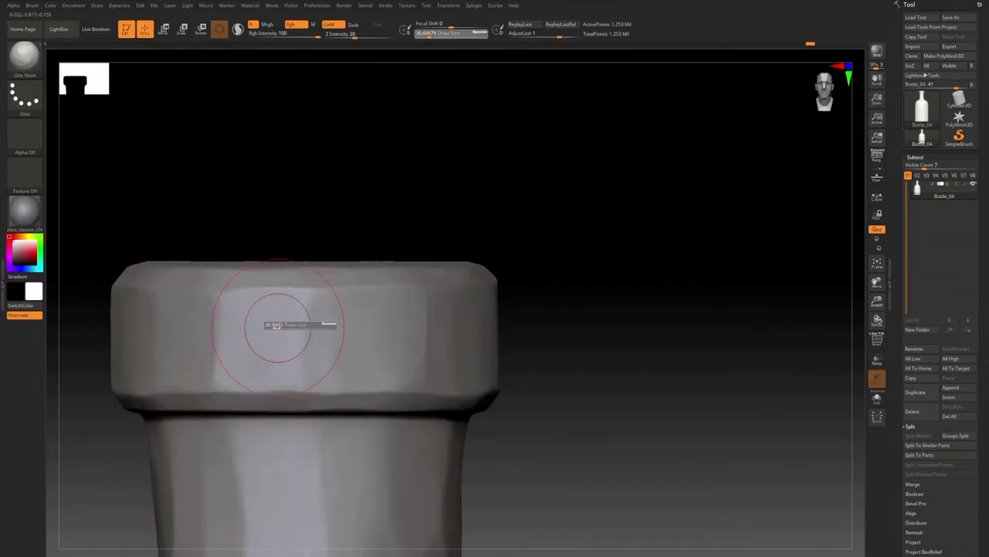
# Step: Reduce the Orb_Pinch draw size to about 7.5 and sharpen the facet edges around the bottle's mouth rim
pyautogui.moveTo(269, 364); pyautogui.dragTo(266, 341)
pyautogui.keyDown('alt'); pyautogui.moveTo(120, 269); pyautogui.dragTo(166, 282, button='right'); pyautogui.keyUp('alt')
pyautogui.moveTo(334, 372); pyautogui.dragTo(398, 203, button='right')
pyautogui.moveTo(398, 204); pyautogui.dragTo(394, 224)
pyautogui.moveTo(394, 224)
pyautogui.mouseDown(button='right')
pyautogui.moveTo(319, 250)
pyautogui.moveTo(298, 186)
pyautogui.mouseUp(button='right')
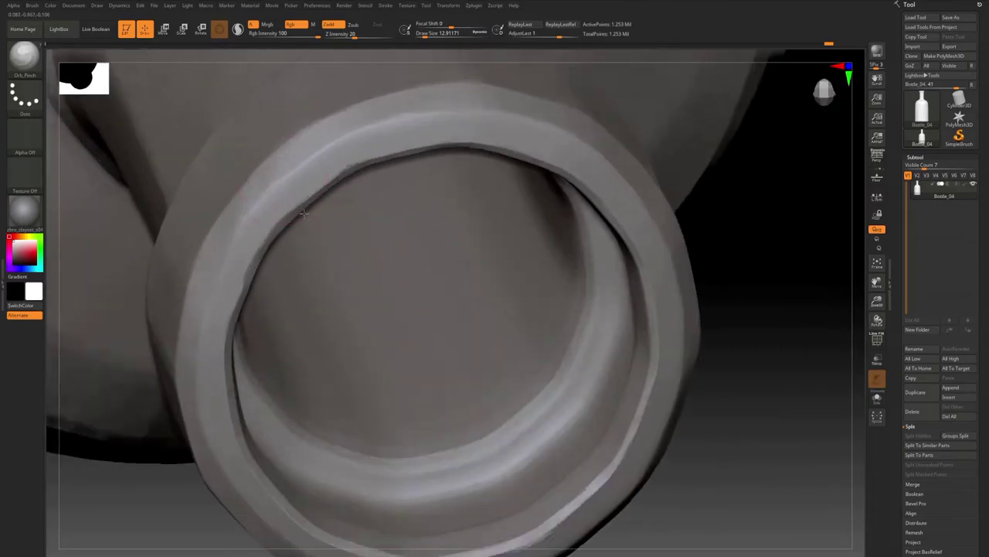
pyautogui.moveTo(255, 208); pyautogui.dragTo(235, 247)
pyautogui.moveTo(236, 247)
pyautogui.mouseDown(button='right')
pyautogui.moveTo(189, 297)
pyautogui.moveTo(255, 404)
pyautogui.mouseUp(button='right')
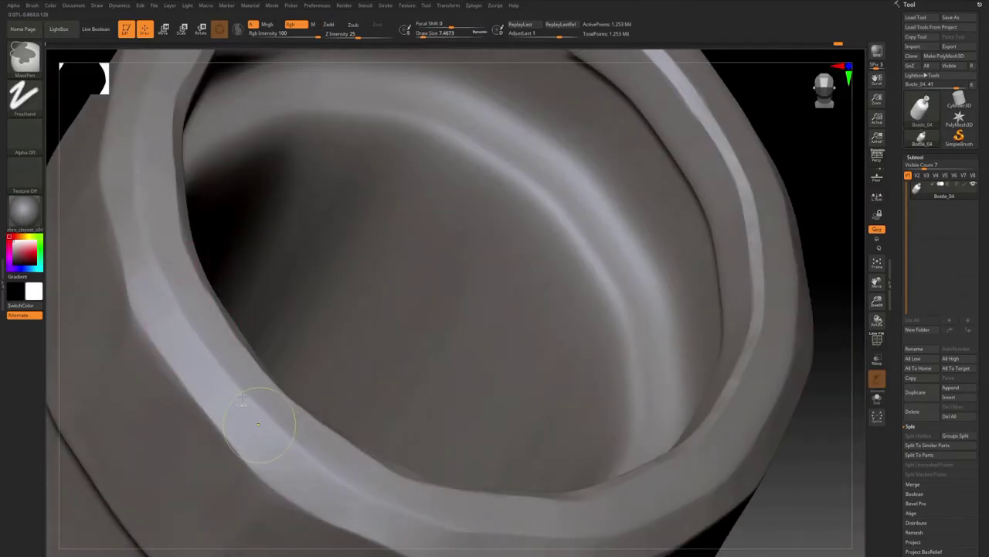
pyautogui.keyDown('shift'); pyautogui.moveTo(256, 404); pyautogui.dragTo(294, 437); pyautogui.keyUp('shift')
pyautogui.moveTo(293, 437)
pyautogui.mouseDown(button='right')
pyautogui.moveTo(371, 402)
pyautogui.moveTo(519, 275)
pyautogui.moveTo(447, 204)
pyautogui.mouseUp(button='right')
pyautogui.moveTo(447, 205); pyautogui.dragTo(442, 259)
# Step: Pinch the facet edges along the underside bevel of the bottle's lip
pyautogui.moveTo(442, 259)
pyautogui.mouseDown(button='right')
pyautogui.moveTo(552, 317)
pyautogui.moveTo(487, 298)
pyautogui.moveTo(372, 232)
pyautogui.moveTo(300, 241)
pyautogui.moveTo(333, 296)
pyautogui.mouseUp(button='right')
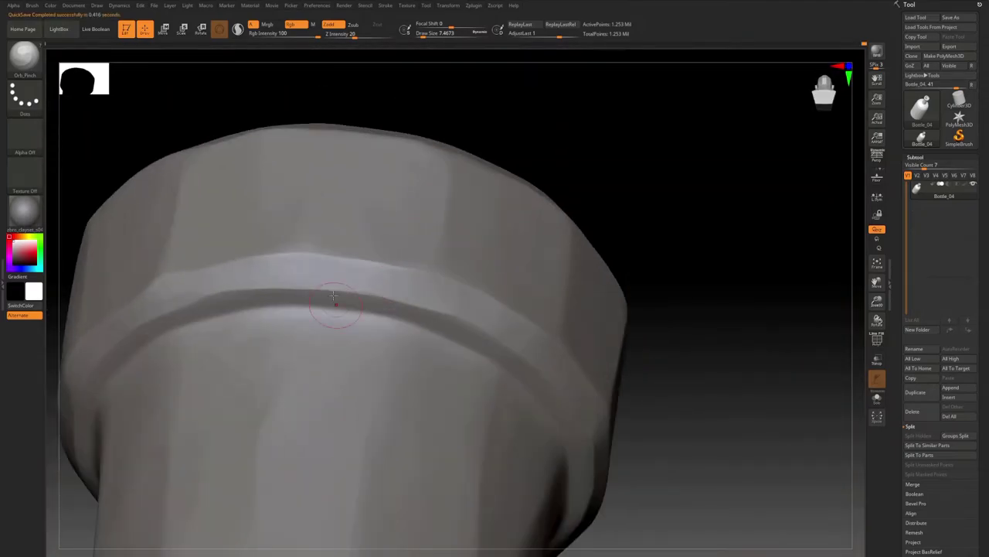
pyautogui.moveTo(474, 329); pyautogui.dragTo(371, 252, button='right')
pyautogui.moveTo(371, 251); pyautogui.dragTo(437, 305)
pyautogui.moveTo(437, 305); pyautogui.dragTo(380, 243, button='right')
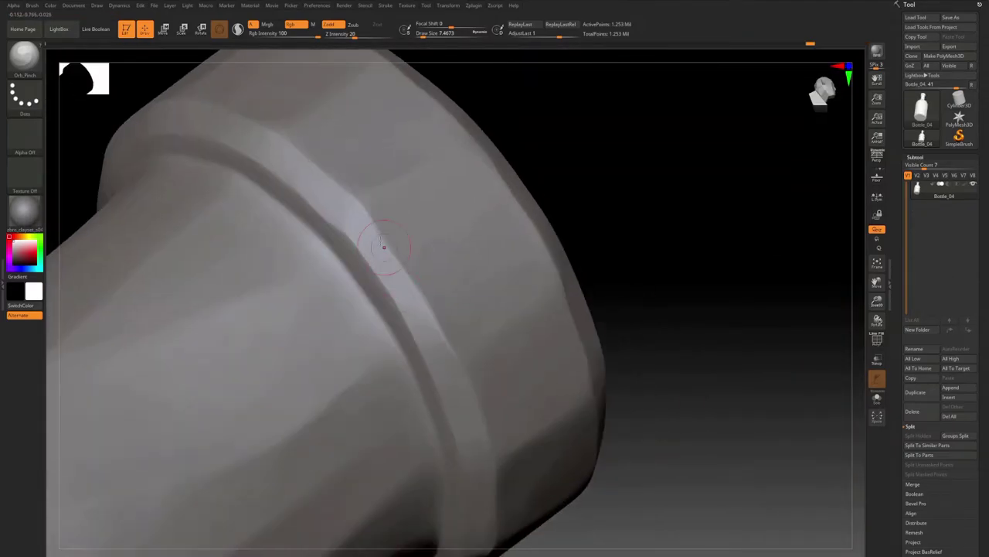
pyautogui.moveTo(379, 243); pyautogui.dragTo(445, 329)
pyautogui.moveTo(444, 328)
pyautogui.mouseDown(button='right')
pyautogui.moveTo(430, 283)
pyautogui.moveTo(412, 375)
pyautogui.moveTo(387, 361)
pyautogui.moveTo(283, 347)
pyautogui.moveTo(313, 346)
pyautogui.moveTo(320, 326)
pyautogui.moveTo(369, 293)
pyautogui.mouseUp(button='right')
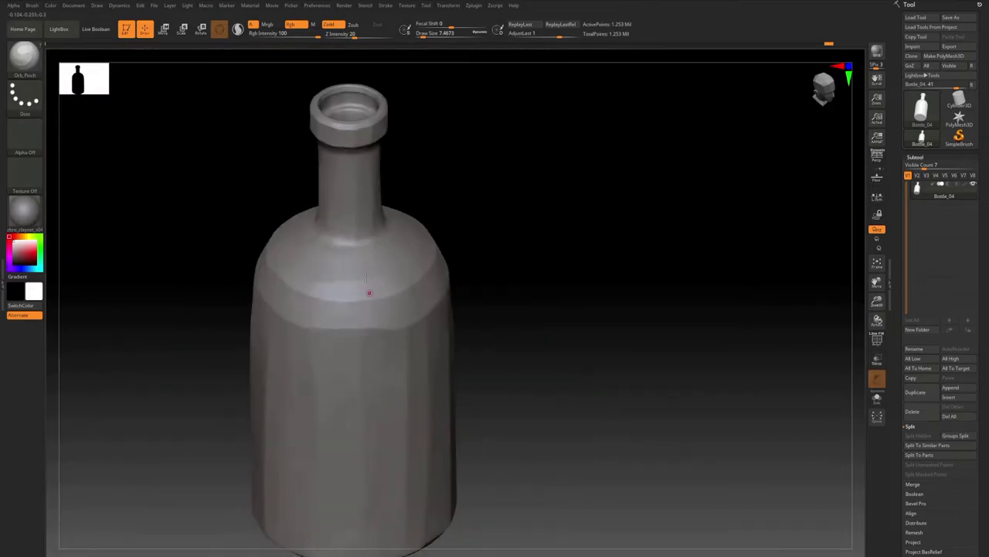
# Step: Switch to the Orb_Slash_Curve brush at a draw size of about 34.8 and add fine scratches to the bottle's body
pyautogui.press('b')
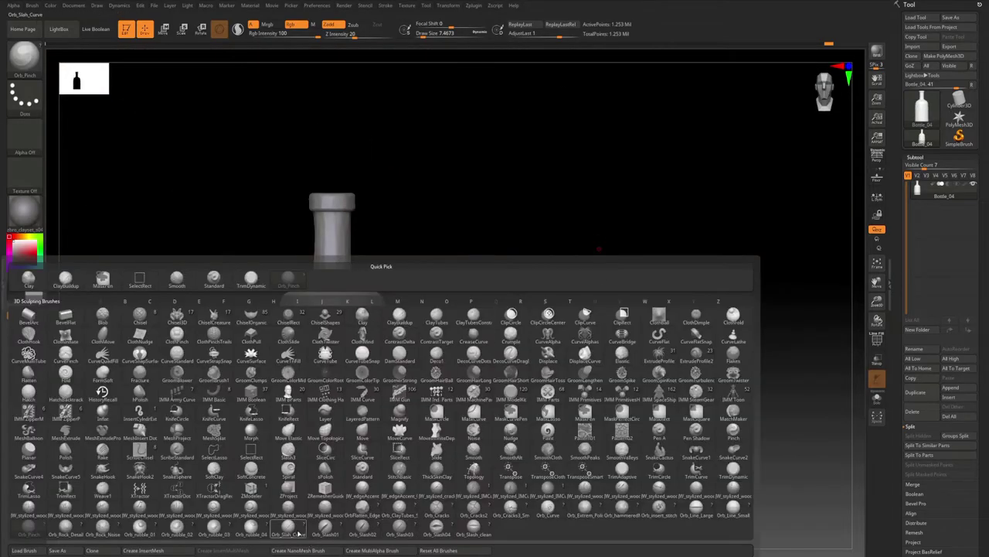
pyautogui.click(287, 279)
pyautogui.keyDown('ctrl'); pyautogui.moveTo(348, 259); pyautogui.dragTo(357, 309, button='right'); pyautogui.keyUp('ctrl')
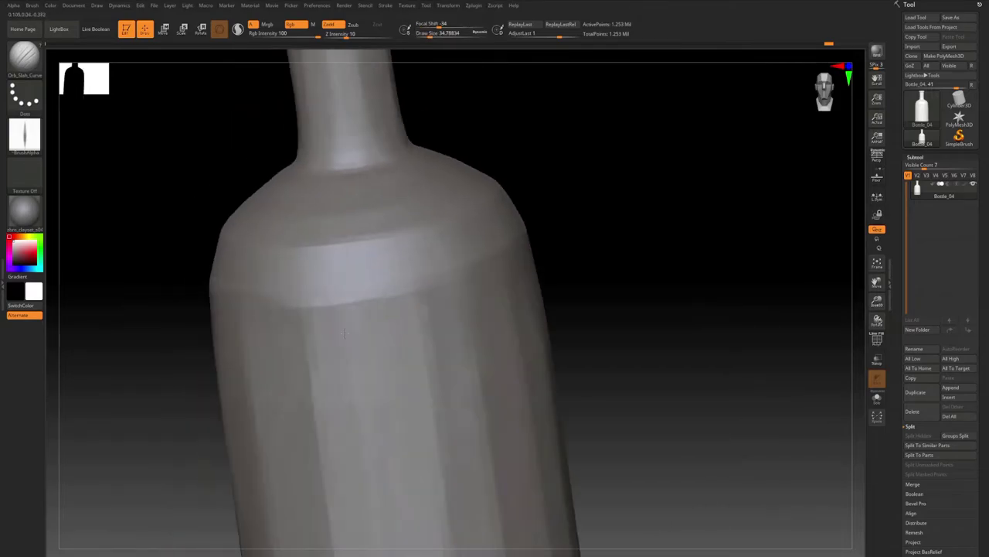
pyautogui.keyDown('alt'); pyautogui.moveTo(345, 487); pyautogui.dragTo(335, 283, button='right'); pyautogui.keyUp('alt')
pyautogui.moveTo(340, 448)
pyautogui.mouseDown(button='right')
pyautogui.moveTo(349, 371)
pyautogui.moveTo(332, 248)
pyautogui.moveTo(360, 210)
pyautogui.mouseUp(button='right')
pyautogui.moveTo(360, 210)
pyautogui.keyDown('ctrl'); pyautogui.mouseDown(button='right')
pyautogui.moveTo(368, 226)
pyautogui.moveTo(333, 276)
pyautogui.moveTo(287, 287)
pyautogui.moveTo(417, 423)
pyautogui.mouseUp(button='right'); pyautogui.keyUp('ctrl')
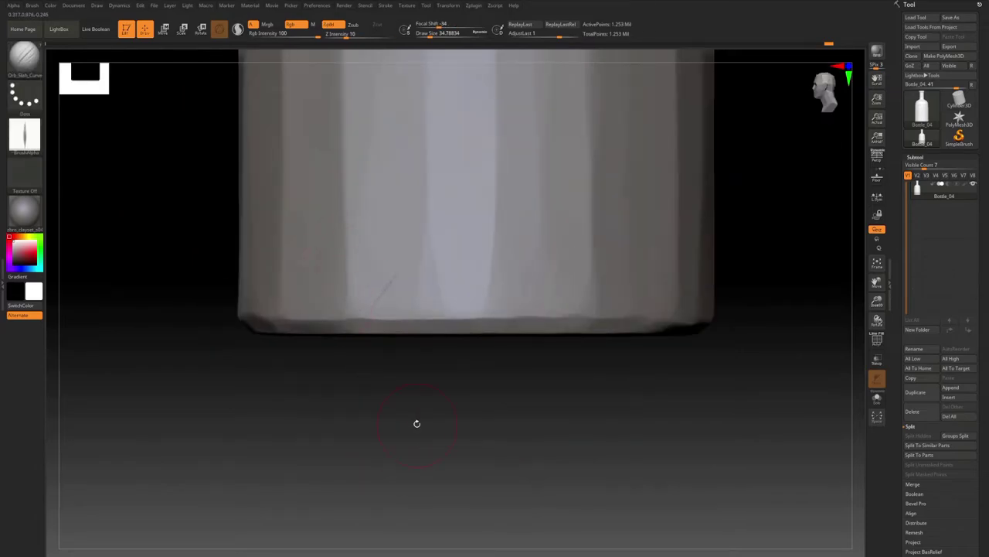
# Step: Switch to the Orb_Cracks brush, reduce the draw size to about 11.7 and add fine cracks to the bottle's body
pyautogui.press('b')
pyautogui.click(412, 529)
pyautogui.moveTo(418, 464); pyautogui.dragTo(422, 313, button='right')
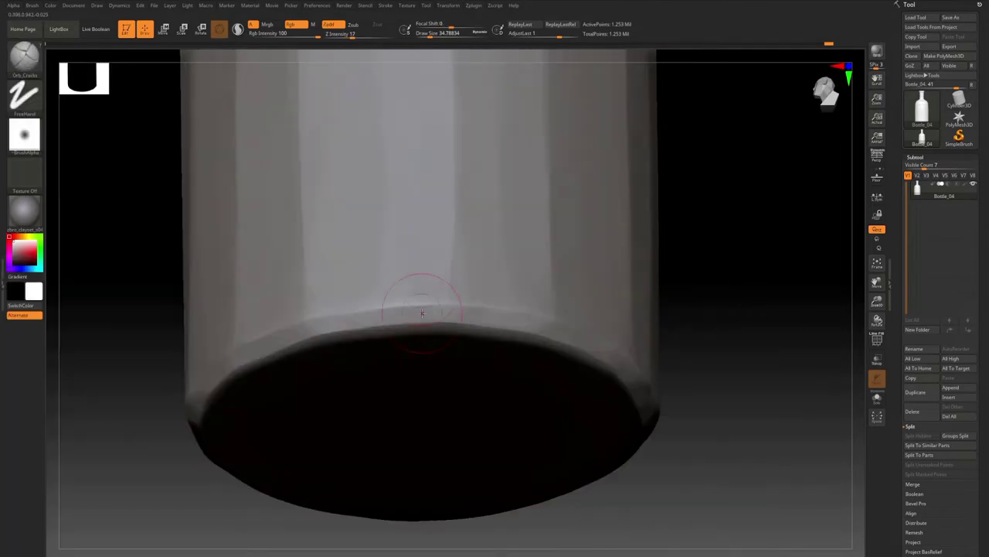
pyautogui.moveTo(370, 386)
pyautogui.mouseDown(button='right')
pyautogui.moveTo(420, 343)
pyautogui.moveTo(432, 261)
pyautogui.moveTo(404, 312)
pyautogui.moveTo(441, 384)
pyautogui.moveTo(426, 376)
pyautogui.moveTo(431, 340)
pyautogui.moveTo(476, 326)
pyautogui.moveTo(486, 422)
pyautogui.moveTo(464, 309)
pyautogui.moveTo(425, 216)
pyautogui.mouseUp(button='right')
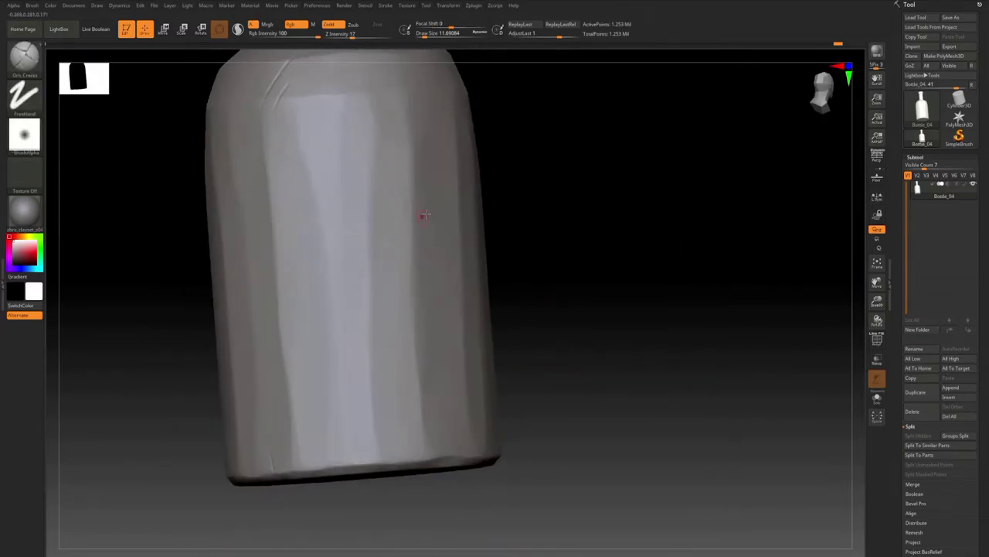
pyautogui.moveTo(357, 363)
pyautogui.keyDown('ctrl'); pyautogui.mouseDown(button='right')
pyautogui.moveTo(386, 383)
pyautogui.moveTo(375, 425)
pyautogui.moveTo(364, 280)
pyautogui.mouseUp(button='right'); pyautogui.keyUp('ctrl')
# Step: Cut notches into the bottle's mouth rim with the Orb_Slash01 brush, and switch to another Orb slash brush
pyautogui.press('b')
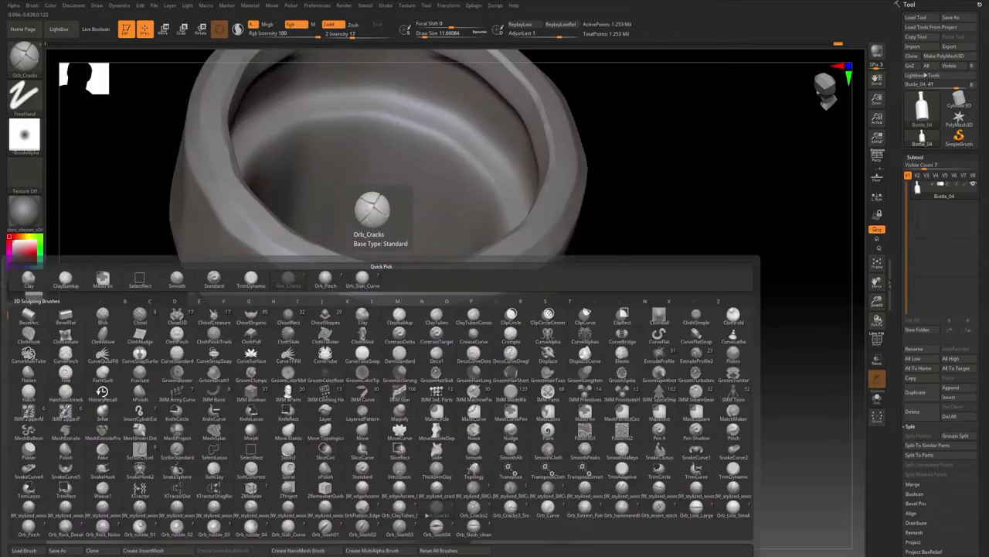
pyautogui.click(326, 529)
pyautogui.moveTo(345, 276); pyautogui.dragTo(312, 364)
pyautogui.keyDown('ctrl'); pyautogui.moveTo(312, 364); pyautogui.dragTo(321, 417, button='right'); pyautogui.keyUp('ctrl')
pyautogui.moveTo(321, 417); pyautogui.dragTo(303, 448, button='right')
pyautogui.moveTo(303, 449); pyautogui.dragTo(359, 418, button='right')
pyautogui.keyDown('ctrl'); pyautogui.moveTo(360, 418); pyautogui.dragTo(373, 321, button='right'); pyautogui.keyUp('ctrl')
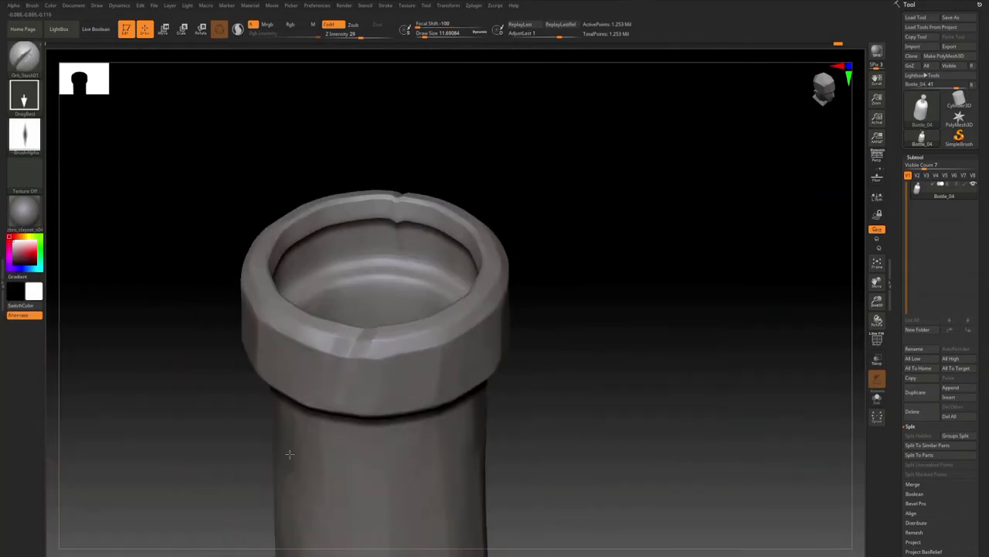
pyautogui.moveTo(290, 454)
pyautogui.mouseDown(button='right')
pyautogui.moveTo(387, 448)
pyautogui.moveTo(417, 309)
pyautogui.mouseUp(button='right')
pyautogui.keyDown('ctrl'); pyautogui.moveTo(418, 309); pyautogui.dragTo(422, 347, button='right'); pyautogui.keyUp('ctrl')
pyautogui.press('b')
pyautogui.click(456, 529)
pyautogui.keyDown('ctrl'); pyautogui.moveTo(328, 301); pyautogui.dragTo(325, 342, button='right'); pyautogui.keyUp('ctrl')
pyautogui.keyDown('alt'); pyautogui.moveTo(325, 343); pyautogui.dragTo(437, 313, button='right'); pyautogui.keyUp('alt')
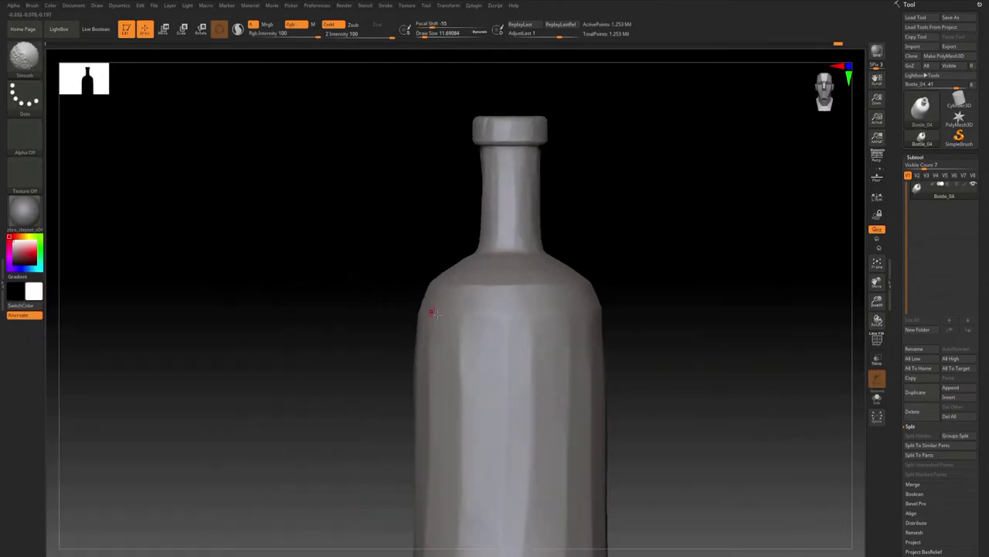
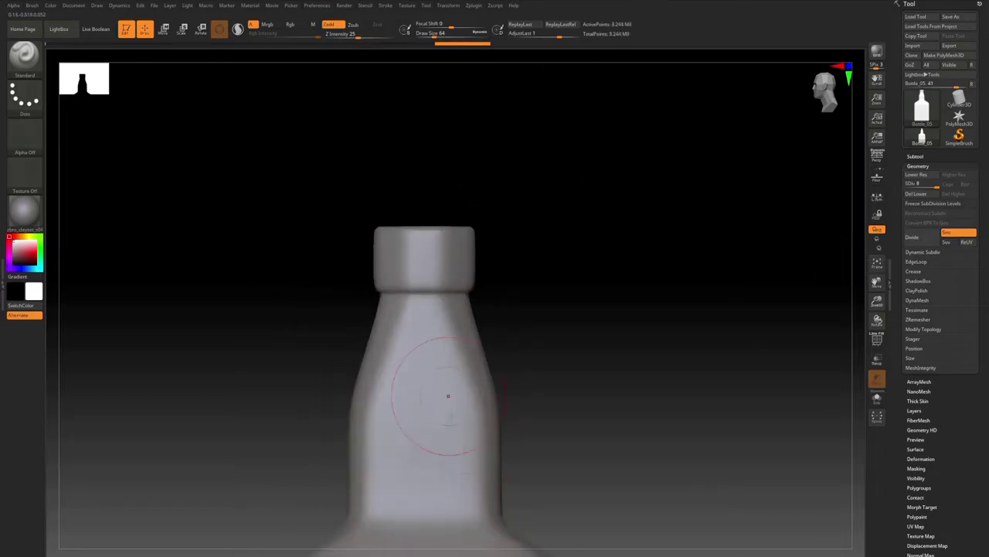
# Step: Bevel the outer top edge of Bottle_05's lip into facets with the TrimDynamic brush at a draw size of about 17
pyautogui.moveTo(442, 397); pyautogui.dragTo(370, 269, button='right')
pyautogui.keyDown('ctrl'); pyautogui.moveTo(385, 302); pyautogui.dragTo(380, 340, button='right'); pyautogui.keyUp('ctrl')
pyautogui.moveTo(380, 340); pyautogui.dragTo(370, 387, button='right')
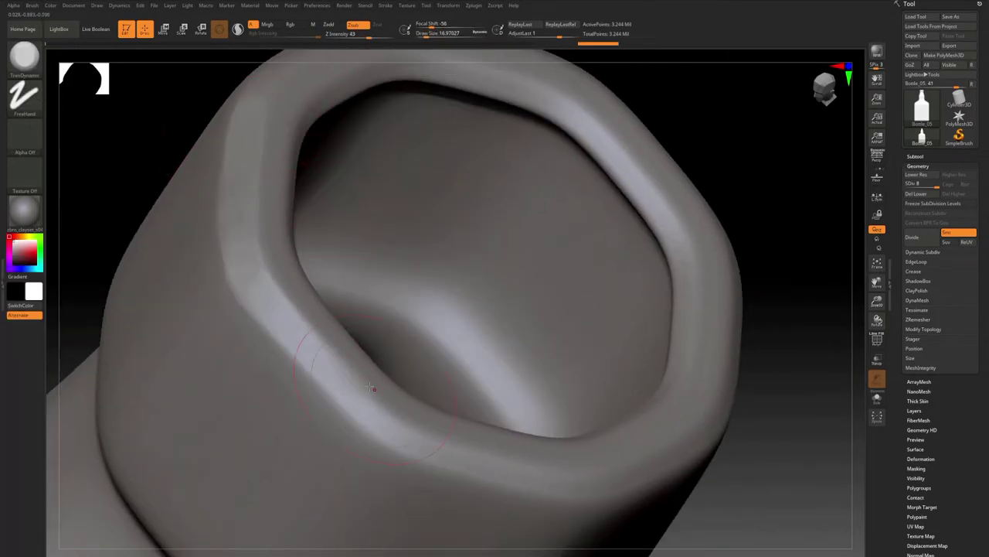
pyautogui.moveTo(297, 349)
pyautogui.mouseDown(button='right')
pyautogui.moveTo(289, 391)
pyautogui.moveTo(371, 371)
pyautogui.moveTo(333, 379)
pyautogui.mouseUp(button='right')
pyautogui.moveTo(637, 265); pyautogui.dragTo(645, 186)
pyautogui.moveTo(644, 186)
pyautogui.mouseDown(button='right')
pyautogui.moveTo(556, 232)
pyautogui.moveTo(487, 201)
pyautogui.mouseUp(button='right')
pyautogui.moveTo(473, 178); pyautogui.dragTo(467, 331)
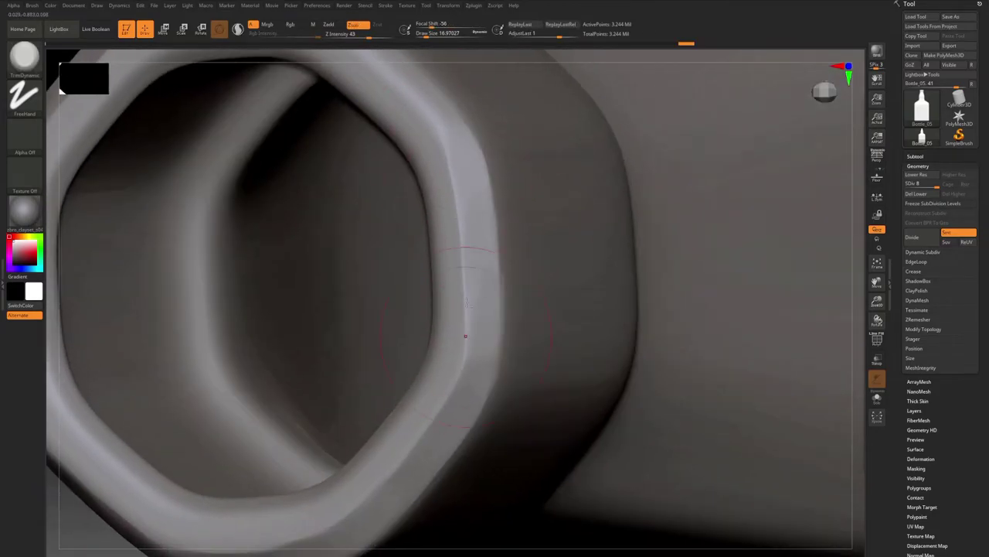
pyautogui.moveTo(466, 331); pyautogui.dragTo(433, 262, button='right')
pyautogui.moveTo(386, 174); pyautogui.dragTo(500, 332)
pyautogui.moveTo(499, 331); pyautogui.dragTo(371, 309, button='right')
pyautogui.moveTo(282, 257); pyautogui.dragTo(352, 253)
# Step: Reduce the draw size to about 8.4 and start a faceted bevel along the inner edge of the mouth
pyautogui.moveTo(352, 254)
pyautogui.mouseDown(button='right')
pyautogui.moveTo(332, 231)
pyautogui.moveTo(352, 276)
pyautogui.mouseUp(button='right')
pyautogui.press('s')
pyautogui.moveTo(352, 276); pyautogui.dragTo(350, 276)
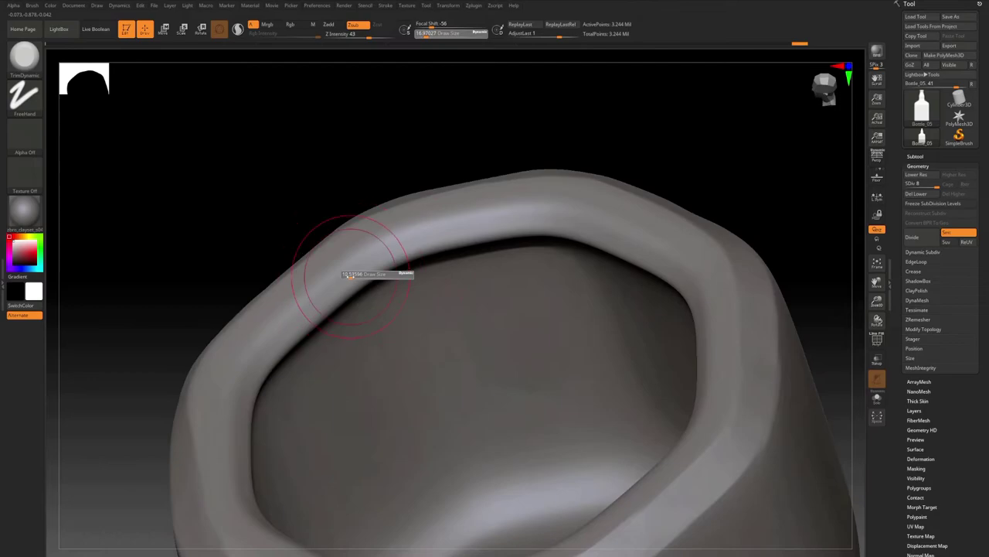
pyautogui.moveTo(322, 291); pyautogui.dragTo(271, 205, button='right')
pyautogui.moveTo(258, 260); pyautogui.dragTo(252, 270)
pyautogui.moveTo(252, 271); pyautogui.dragTo(239, 301, button='right')
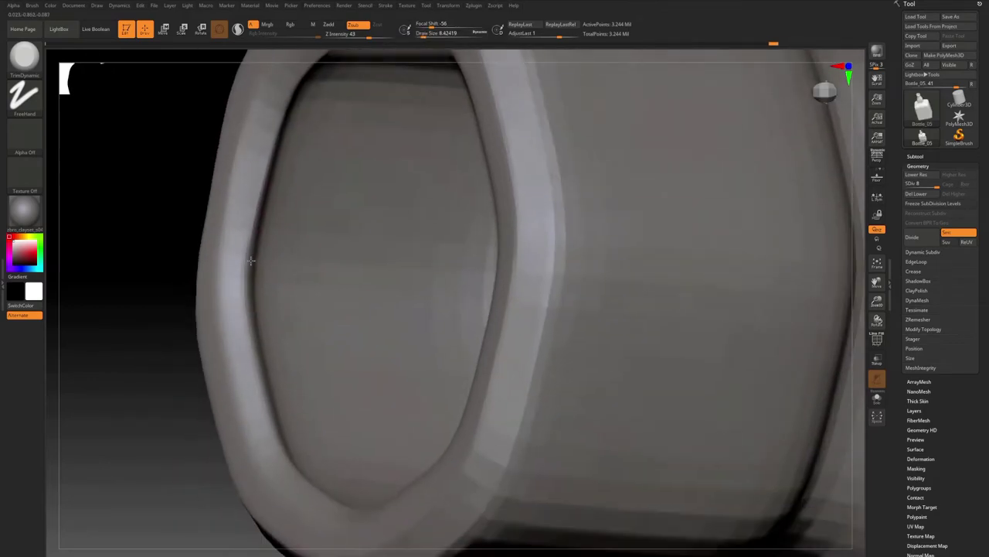
pyautogui.press('s')
pyautogui.moveTo(237, 308); pyautogui.dragTo(242, 324)
pyautogui.moveTo(242, 324); pyautogui.dragTo(300, 393, button='right')
pyautogui.moveTo(299, 392); pyautogui.dragTo(314, 408)
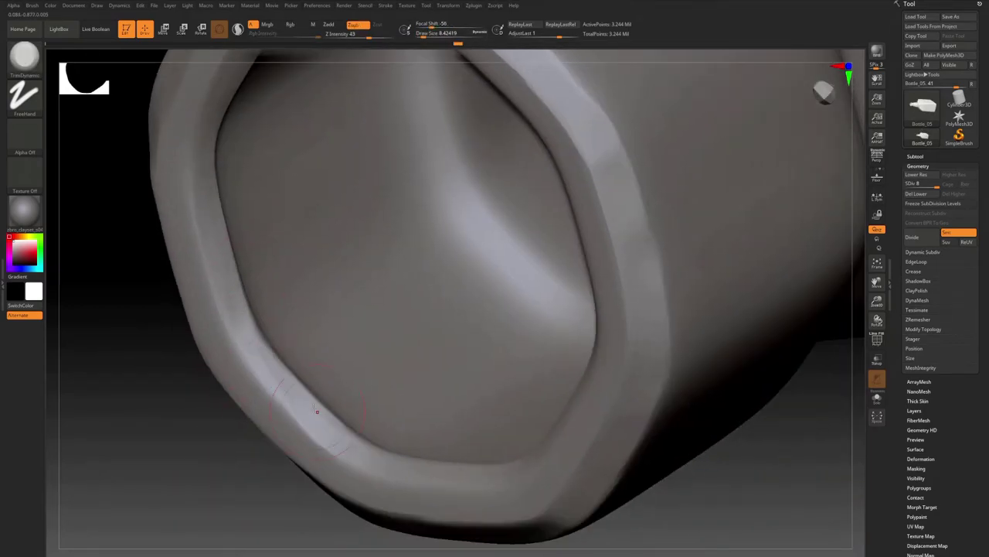
# Step: Continue the faceted bevel along the inner mouth edge at a draw size of about 8.4
pyautogui.moveTo(313, 409); pyautogui.dragTo(263, 333, button='right')
pyautogui.moveTo(263, 333); pyautogui.dragTo(270, 338)
pyautogui.moveTo(270, 338); pyautogui.dragTo(251, 310, button='right')
pyautogui.moveTo(251, 309); pyautogui.dragTo(298, 319)
pyautogui.moveTo(298, 319)
pyautogui.mouseDown(button='right')
pyautogui.moveTo(332, 250)
pyautogui.moveTo(259, 306)
pyautogui.mouseUp(button='right')
pyautogui.moveTo(259, 306); pyautogui.dragTo(267, 312)
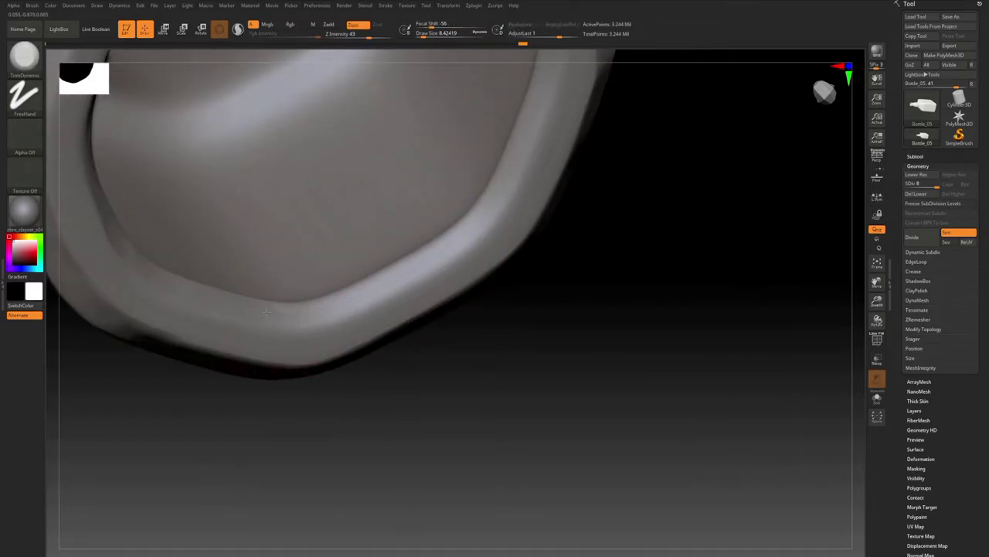
# Step: Complete the inner mouth edge's bevel, raising the draw size to about 9.4
pyautogui.moveTo(397, 282)
pyautogui.mouseDown(button='right')
pyautogui.moveTo(364, 310)
pyautogui.moveTo(334, 282)
pyautogui.mouseUp(button='right')
pyautogui.moveTo(334, 282); pyautogui.dragTo(331, 302)
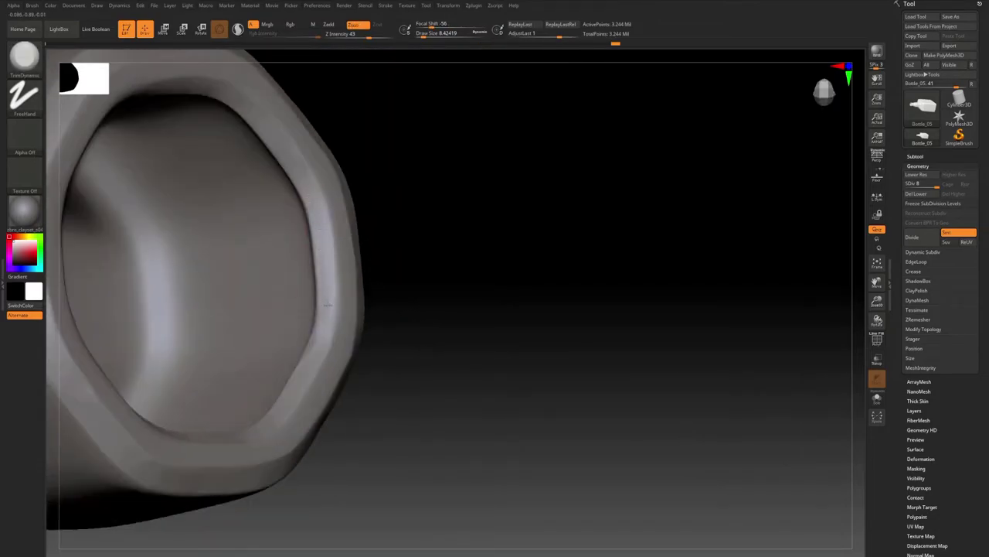
pyautogui.moveTo(331, 302)
pyautogui.mouseDown(button='right')
pyautogui.moveTo(302, 248)
pyautogui.moveTo(273, 309)
pyautogui.moveTo(270, 297)
pyautogui.mouseUp(button='right')
pyautogui.press('s')
pyautogui.moveTo(269, 297); pyautogui.dragTo(325, 301)
pyautogui.moveTo(324, 302)
pyautogui.mouseDown(button='right')
pyautogui.moveTo(309, 292)
pyautogui.moveTo(340, 232)
pyautogui.mouseUp(button='right')
pyautogui.moveTo(340, 231)
pyautogui.mouseDown()
pyautogui.moveTo(318, 227)
pyautogui.moveTo(345, 229)
pyautogui.mouseUp()
# Step: Trim a faceted bevel around the lower edge of the lip at a draw size of about 9.4
pyautogui.moveTo(345, 228); pyautogui.dragTo(286, 169, button='right')
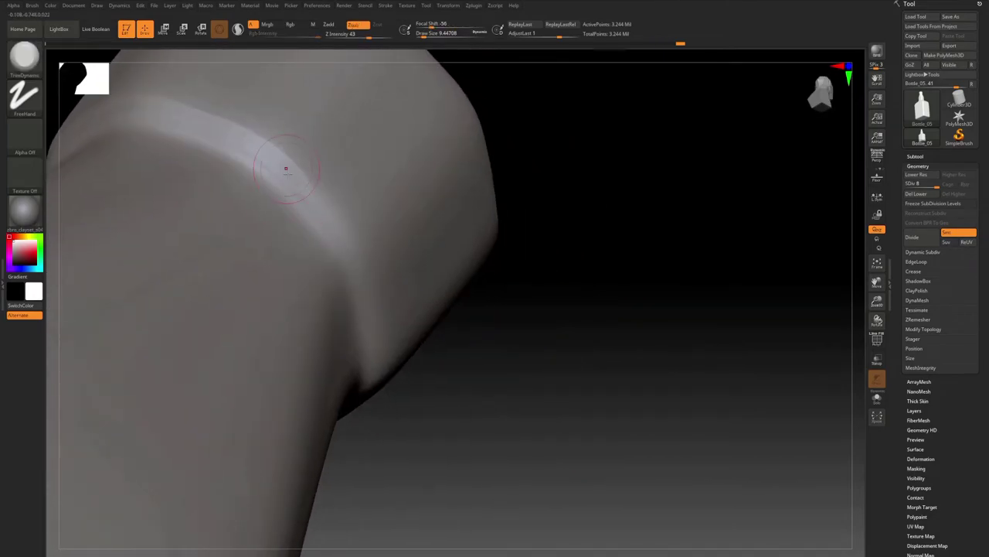
pyautogui.moveTo(286, 169); pyautogui.dragTo(305, 193)
pyautogui.moveTo(305, 193); pyautogui.dragTo(320, 255, button='right')
pyautogui.moveTo(321, 256); pyautogui.dragTo(316, 324)
pyautogui.moveTo(315, 324); pyautogui.dragTo(333, 206, button='right')
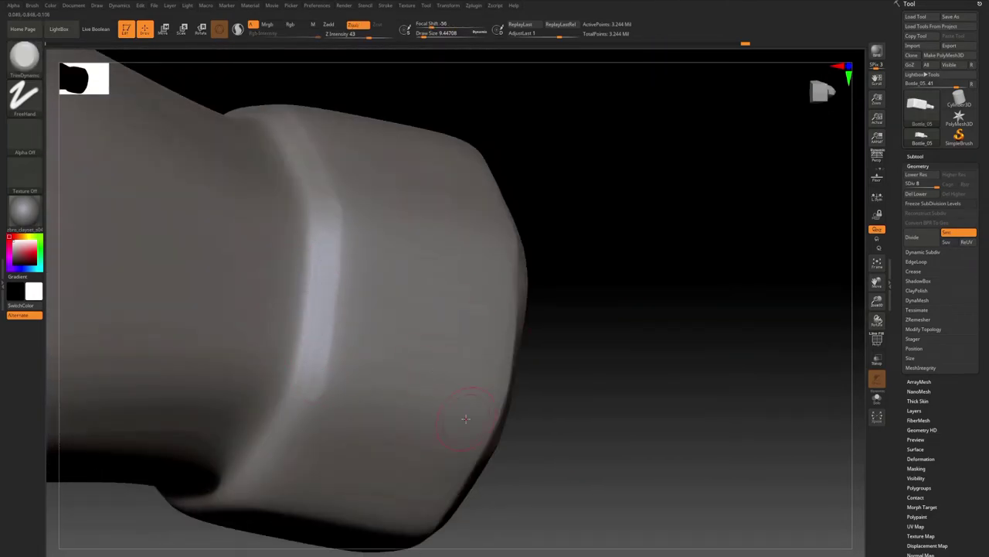
pyautogui.moveTo(466, 419)
pyautogui.mouseDown(button='right')
pyautogui.moveTo(426, 332)
pyautogui.moveTo(313, 186)
pyautogui.mouseUp(button='right')
pyautogui.moveTo(313, 186); pyautogui.dragTo(251, 297)
pyautogui.moveTo(251, 298); pyautogui.dragTo(218, 294, button='right')
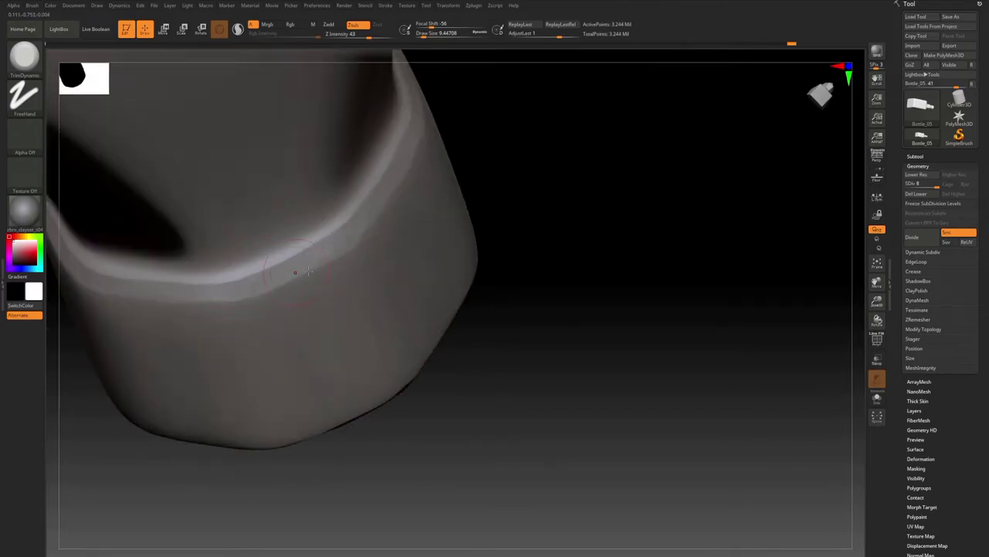
# Step: Increase the draw size to about 32.7 and flatten vertical facets into the side of the lip
pyautogui.moveTo(309, 271)
pyautogui.mouseDown(button='right')
pyautogui.moveTo(305, 234)
pyautogui.moveTo(304, 289)
pyautogui.mouseUp(button='right')
pyautogui.press('s')
pyautogui.moveTo(305, 290); pyautogui.dragTo(312, 291)
pyautogui.moveTo(305, 334); pyautogui.dragTo(294, 268, button='right')
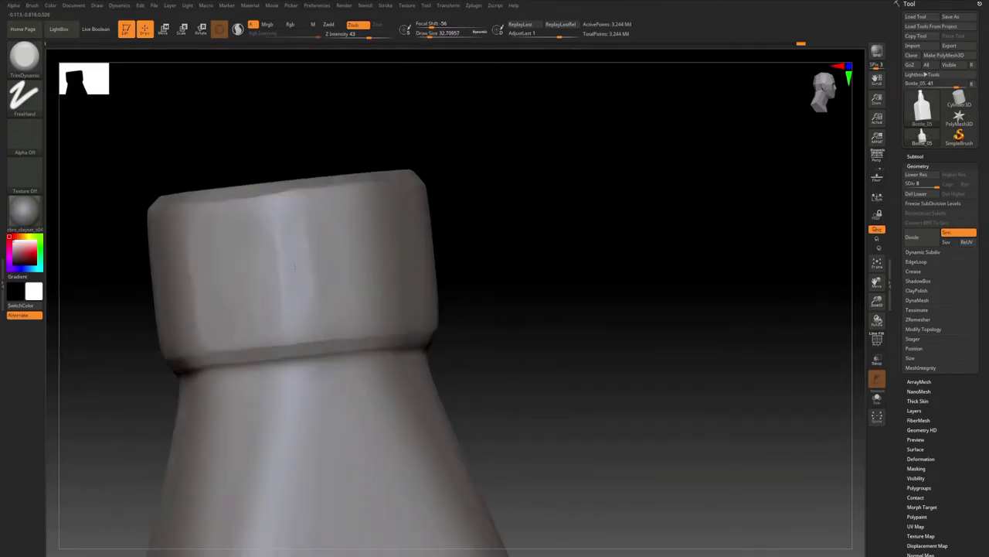
pyautogui.moveTo(294, 323); pyautogui.dragTo(305, 288, button='right')
pyautogui.moveTo(289, 214); pyautogui.dragTo(293, 325, button='right')
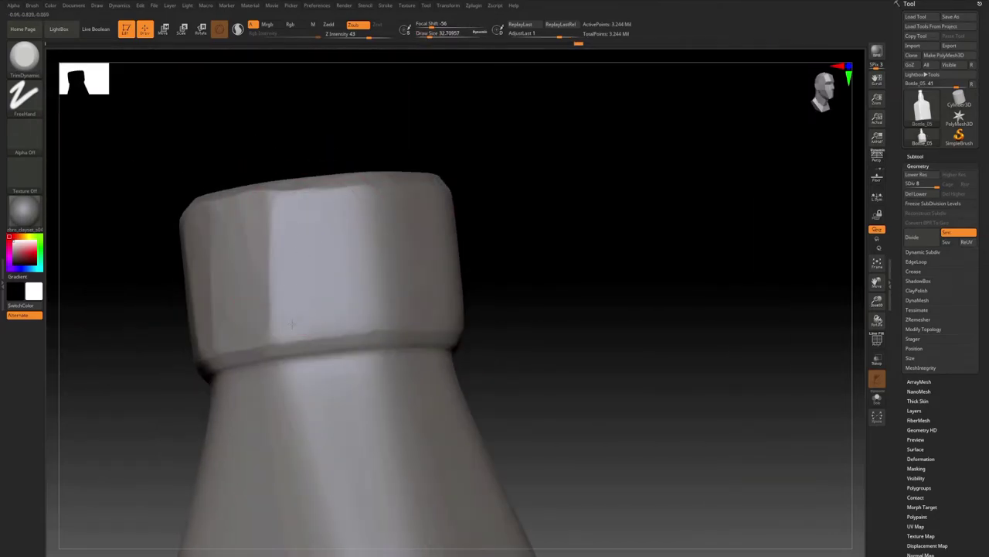
pyautogui.moveTo(361, 283); pyautogui.dragTo(309, 288, button='right')
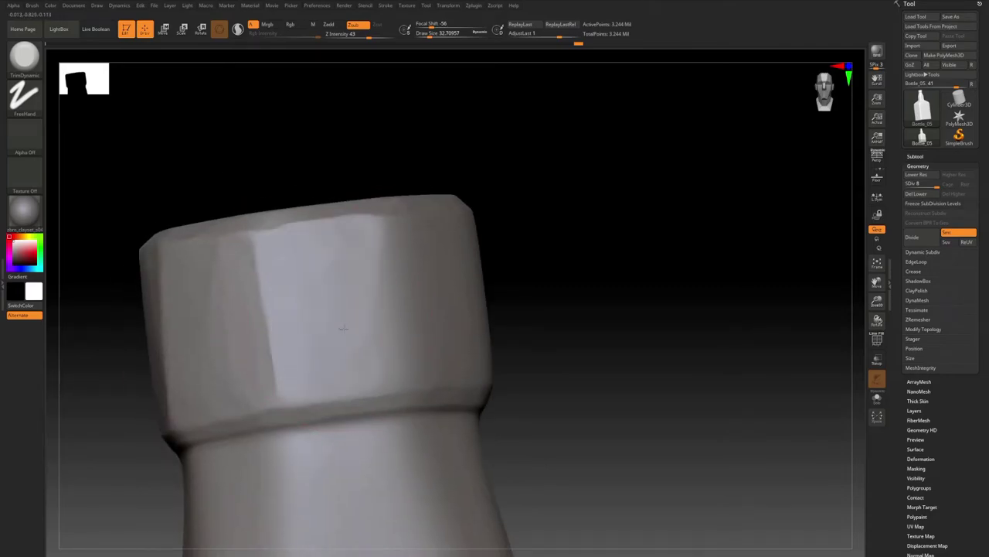
# Step: Carry the vertical facets around the rest of the lip and trim down onto the neck
pyautogui.moveTo(343, 329)
pyautogui.keyDown('ctrl'); pyautogui.mouseDown(button='right')
pyautogui.moveTo(309, 320)
pyautogui.moveTo(315, 359)
pyautogui.moveTo(328, 310)
pyautogui.mouseUp(button='right'); pyautogui.keyUp('ctrl')
pyautogui.moveTo(324, 366); pyautogui.dragTo(358, 333, button='right')
pyautogui.moveTo(358, 333); pyautogui.dragTo(359, 328)
pyautogui.moveTo(359, 328)
pyautogui.mouseDown(button='right')
pyautogui.moveTo(327, 330)
pyautogui.moveTo(343, 317)
pyautogui.mouseUp(button='right')
pyautogui.moveTo(342, 317); pyautogui.dragTo(342, 328)
pyautogui.moveTo(343, 328)
pyautogui.mouseDown(button='right')
pyautogui.moveTo(325, 348)
pyautogui.moveTo(323, 297)
pyautogui.moveTo(301, 385)
pyautogui.mouseUp(button='right')
pyautogui.moveTo(298, 431); pyautogui.dragTo(300, 460)
pyautogui.moveTo(300, 460); pyautogui.dragTo(297, 494, button='right')
pyautogui.moveTo(296, 494)
pyautogui.keyDown('alt'); pyautogui.mouseDown(button='right')
pyautogui.moveTo(301, 271)
pyautogui.moveTo(283, 303)
pyautogui.mouseUp(button='right'); pyautogui.keyUp('alt')
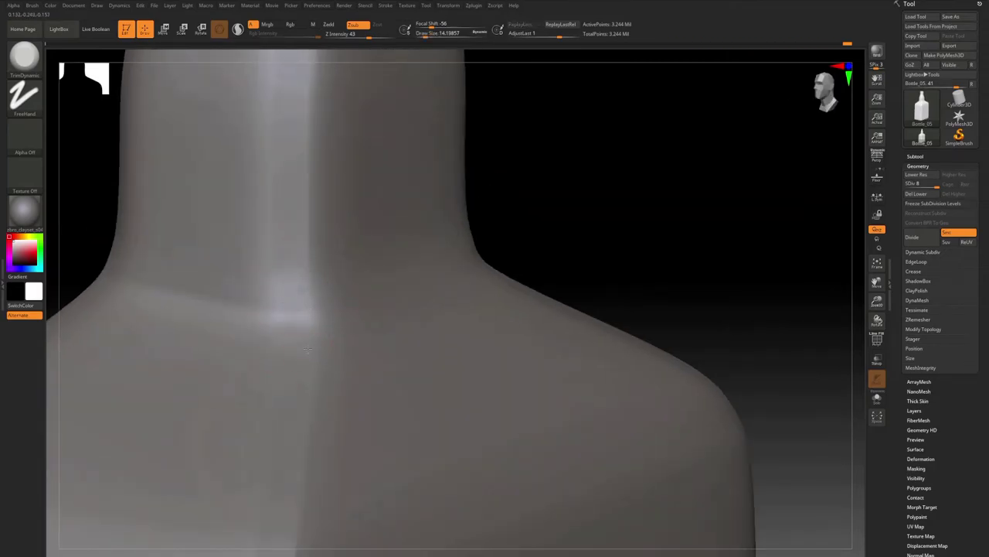
# Step: Flatten the diagonal corner edges of the shoulder below the neck at a draw size of about 25
pyautogui.moveTo(308, 349)
pyautogui.keyDown('ctrl'); pyautogui.mouseDown(button='right')
pyautogui.moveTo(315, 360)
pyautogui.moveTo(292, 311)
pyautogui.moveTo(287, 363)
pyautogui.mouseUp(button='right'); pyautogui.keyUp('ctrl')
pyautogui.moveTo(287, 263); pyautogui.dragTo(263, 325)
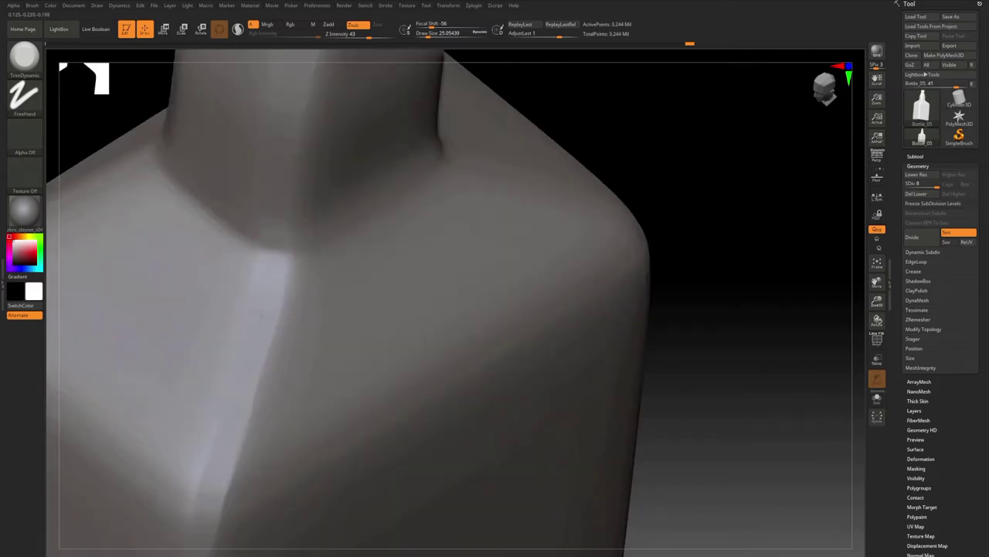
pyautogui.moveTo(288, 325); pyautogui.dragTo(271, 256, button='right')
pyautogui.moveTo(271, 256); pyautogui.dragTo(269, 232)
pyautogui.keyDown('ctrl'); pyautogui.moveTo(242, 408); pyautogui.dragTo(252, 150, button='right'); pyautogui.keyUp('ctrl')
pyautogui.moveTo(307, 265); pyautogui.dragTo(283, 207)
pyautogui.moveTo(303, 266)
pyautogui.keyDown('alt'); pyautogui.mouseDown(button='right')
pyautogui.moveTo(283, 219)
pyautogui.moveTo(298, 263)
pyautogui.mouseUp(button='right'); pyautogui.keyUp('alt')
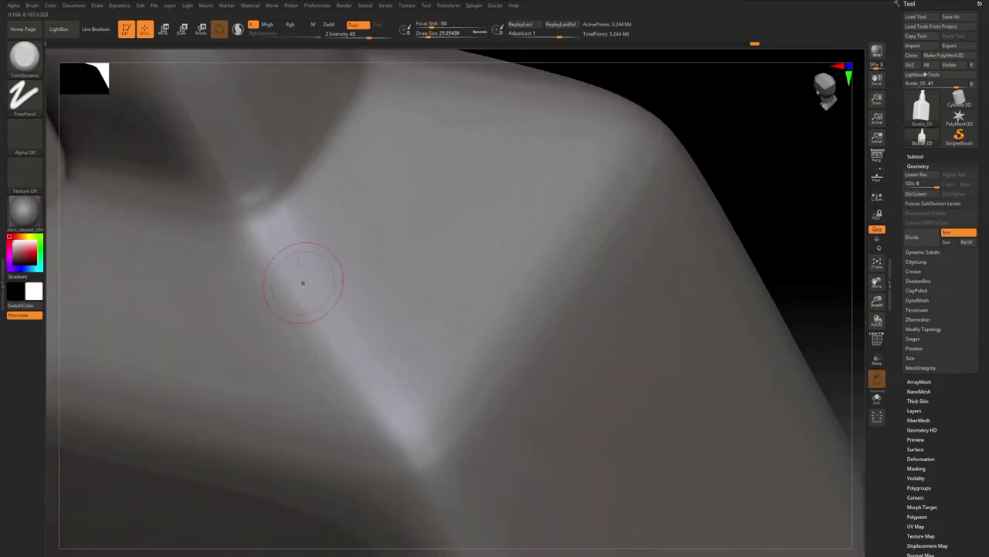
pyautogui.moveTo(398, 425); pyautogui.dragTo(405, 456)
pyautogui.moveTo(386, 386); pyautogui.dragTo(302, 267, button='right')
pyautogui.moveTo(301, 266); pyautogui.dragTo(292, 248)
# Step: Flatten the remaining diagonal corner edges around the bottle's shoulder
pyautogui.keyDown('ctrl'); pyautogui.moveTo(292, 247); pyautogui.dragTo(321, 310, button='right'); pyautogui.keyUp('ctrl')
pyautogui.press('s')
pyautogui.moveTo(321, 310); pyautogui.dragTo(325, 355)
pyautogui.moveTo(325, 356); pyautogui.dragTo(307, 317, button='right')
pyautogui.moveTo(292, 297); pyautogui.dragTo(317, 340)
pyautogui.moveTo(316, 340)
pyautogui.mouseDown(button='right')
pyautogui.moveTo(358, 254)
pyautogui.moveTo(381, 257)
pyautogui.mouseUp(button='right')
pyautogui.moveTo(332, 305); pyautogui.dragTo(310, 263)
# Step: Set the draw size to about 21.6 and trim a flat bevel down a corner edge of the neck
pyautogui.keyDown('ctrl'); pyautogui.moveTo(340, 263); pyautogui.dragTo(327, 330, button='right'); pyautogui.keyUp('ctrl')
pyautogui.press('s')
pyautogui.moveTo(327, 330); pyautogui.dragTo(334, 329)
pyautogui.moveTo(335, 304)
pyautogui.keyDown('alt'); pyautogui.mouseDown(button='right')
pyautogui.moveTo(349, 320)
pyautogui.moveTo(299, 271)
pyautogui.mouseUp(button='right'); pyautogui.keyUp('alt')
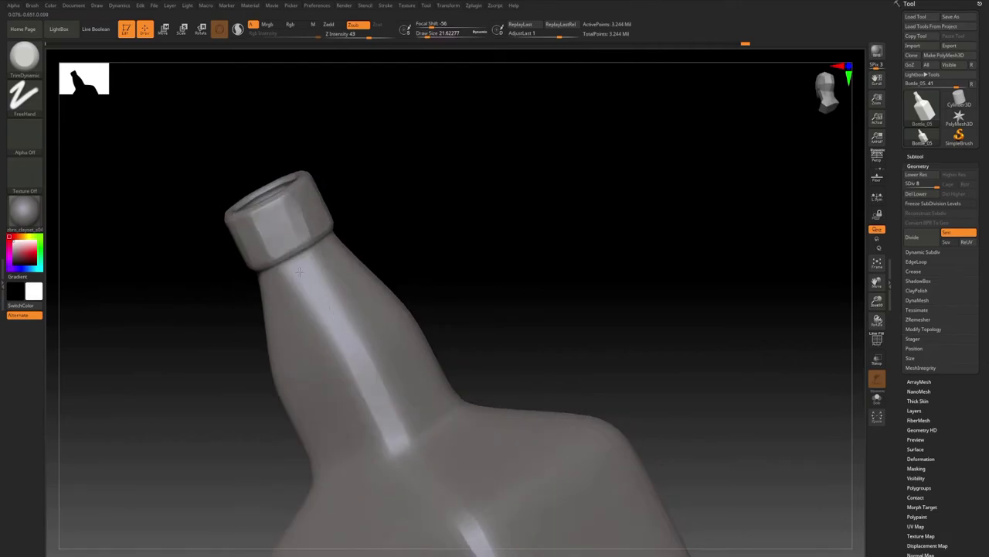
pyautogui.moveTo(339, 337); pyautogui.dragTo(348, 356)
# Step: Adjust the draw size and bevel the next corner edge of the neck
pyautogui.moveTo(348, 355)
pyautogui.mouseDown(button='right')
pyautogui.moveTo(335, 250)
pyautogui.moveTo(350, 278)
pyautogui.mouseUp(button='right')
pyautogui.press('s')
pyautogui.moveTo(350, 278); pyautogui.dragTo(354, 324)
pyautogui.moveTo(354, 325)
pyautogui.mouseDown(button='right')
pyautogui.moveTo(328, 302)
pyautogui.moveTo(344, 270)
pyautogui.mouseUp(button='right')
pyautogui.moveTo(344, 270); pyautogui.dragTo(363, 318)
pyautogui.moveTo(311, 254); pyautogui.dragTo(313, 263)
pyautogui.moveTo(313, 263); pyautogui.dragTo(310, 240, button='right')
# Step: Increase the draw size to about 56.5 and flatten broader facets along the neck's corners
pyautogui.press('s')
pyautogui.moveTo(309, 239); pyautogui.dragTo(308, 302)
pyautogui.moveTo(308, 301)
pyautogui.mouseDown(button='right')
pyautogui.moveTo(373, 210)
pyautogui.moveTo(261, 220)
pyautogui.mouseUp(button='right')
pyautogui.moveTo(262, 220); pyautogui.dragTo(258, 272)
pyautogui.moveTo(259, 272); pyautogui.dragTo(271, 293, button='right')
pyautogui.moveTo(270, 255); pyautogui.dragTo(272, 309)
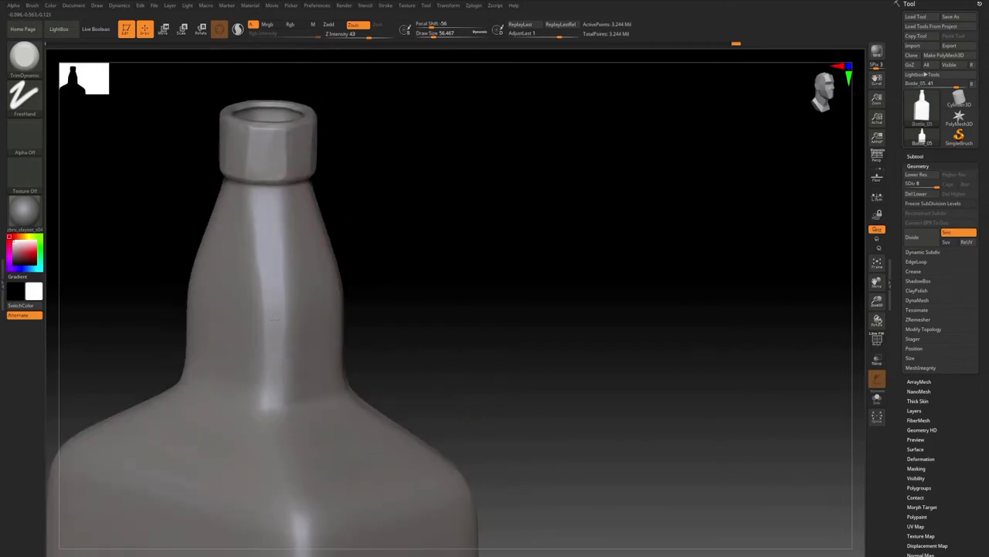
# Step: Flatten the other sides and corners of the neck with larger strokes at a draw size of about 64.9
pyautogui.keyDown('alt'); pyautogui.moveTo(273, 294); pyautogui.dragTo(376, 270, button='right'); pyautogui.keyUp('alt')
pyautogui.moveTo(375, 271); pyautogui.dragTo(376, 322)
pyautogui.moveTo(378, 245); pyautogui.dragTo(376, 309)
pyautogui.moveTo(376, 309); pyautogui.dragTo(340, 325, button='right')
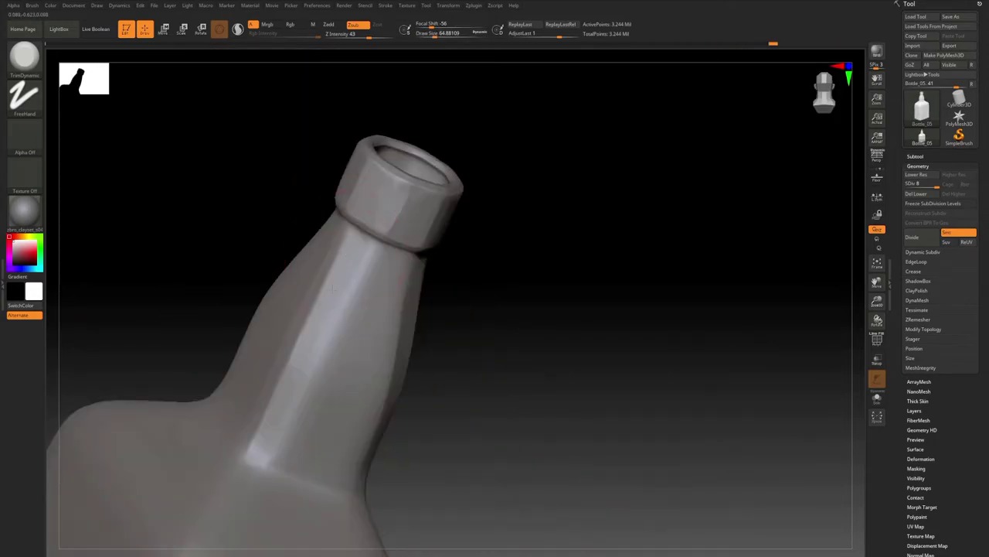
pyautogui.moveTo(356, 270); pyautogui.dragTo(340, 332)
pyautogui.moveTo(340, 333); pyautogui.dragTo(379, 310, button='right')
pyautogui.moveTo(348, 286); pyautogui.dragTo(371, 340)
pyautogui.moveTo(371, 340)
pyautogui.mouseDown(button='right')
pyautogui.moveTo(375, 316)
pyautogui.moveTo(357, 289)
pyautogui.mouseUp(button='right')
# Step: Set the draw size to about 15.6 and trim narrow facets along the neck's corners just below the collar
pyautogui.press('s')
pyautogui.moveTo(357, 289); pyautogui.dragTo(347, 289)
pyautogui.moveTo(347, 288); pyautogui.dragTo(346, 267, button='right')
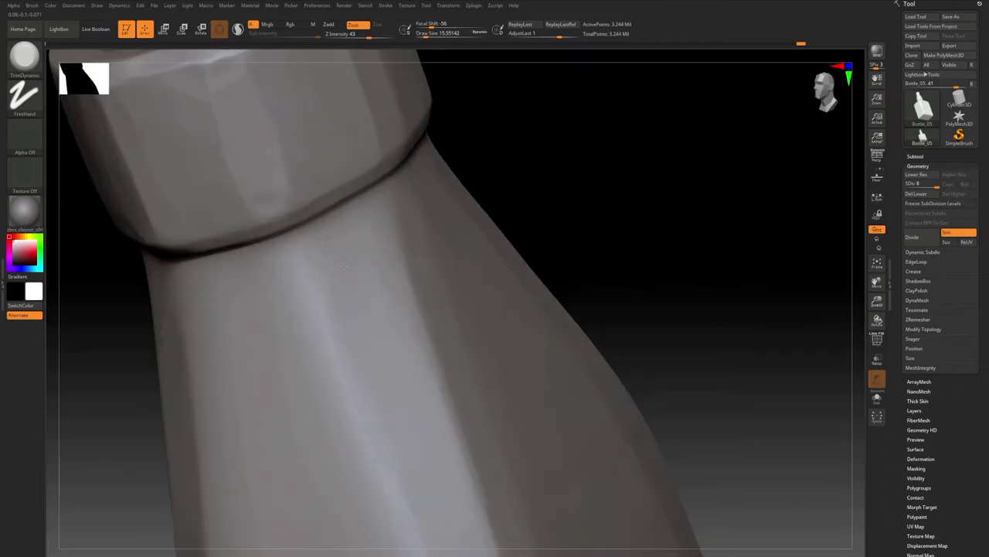
pyautogui.moveTo(391, 241); pyautogui.dragTo(249, 288, button='right')
pyautogui.moveTo(248, 270); pyautogui.dragTo(265, 338, button='right')
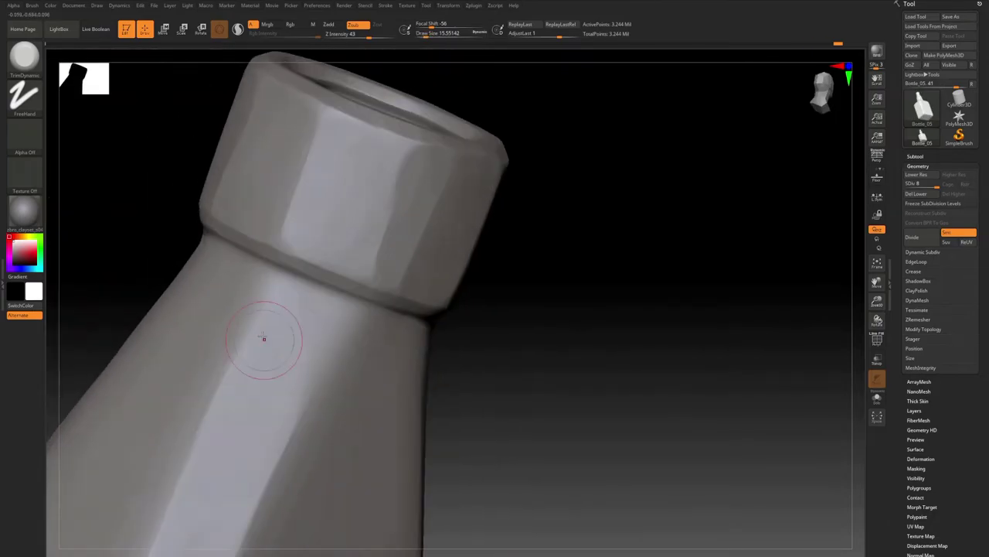
pyautogui.moveTo(265, 337); pyautogui.dragTo(224, 410)
pyautogui.moveTo(224, 410)
pyautogui.mouseDown(button='right')
pyautogui.moveTo(294, 340)
pyautogui.moveTo(325, 255)
pyautogui.moveTo(342, 291)
pyautogui.moveTo(290, 270)
pyautogui.mouseUp(button='right')
pyautogui.moveTo(320, 331)
pyautogui.mouseDown(button='right')
pyautogui.moveTo(294, 340)
pyautogui.moveTo(309, 324)
pyautogui.mouseUp(button='right')
pyautogui.moveTo(309, 325); pyautogui.dragTo(314, 256)
pyautogui.moveTo(283, 336); pyautogui.dragTo(294, 263)
# Step: Increase the draw size to about 56.5 and bevel the corner edge running over the bottle's shoulder
pyautogui.moveTo(294, 263)
pyautogui.mouseDown(button='right')
pyautogui.moveTo(307, 237)
pyautogui.moveTo(302, 288)
pyautogui.moveTo(345, 237)
pyautogui.moveTo(320, 213)
pyautogui.moveTo(319, 197)
pyautogui.mouseUp(button='right')
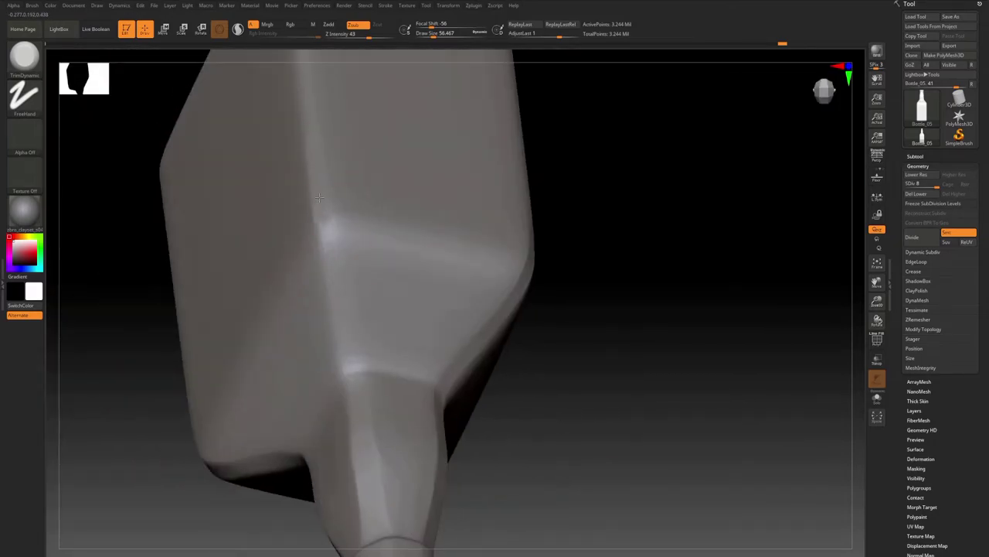
pyautogui.moveTo(340, 334); pyautogui.dragTo(350, 365)
pyautogui.moveTo(350, 364)
pyautogui.mouseDown(button='right')
pyautogui.moveTo(379, 353)
pyautogui.moveTo(407, 481)
pyautogui.mouseUp(button='right')
pyautogui.moveTo(406, 481); pyautogui.dragTo(280, 97)
pyautogui.moveTo(280, 98)
pyautogui.keyDown('alt'); pyautogui.mouseDown(button='right')
pyautogui.moveTo(318, 224)
pyautogui.moveTo(381, 268)
pyautogui.moveTo(391, 212)
pyautogui.moveTo(374, 276)
pyautogui.mouseUp(button='right'); pyautogui.keyUp('alt')
# Step: Trim flat bevels down the vertical corner edges of the bottle's body
pyautogui.moveTo(373, 276); pyautogui.dragTo(370, 325)
pyautogui.keyDown('ctrl'); pyautogui.moveTo(370, 324); pyautogui.dragTo(363, 190, button='right'); pyautogui.keyUp('ctrl')
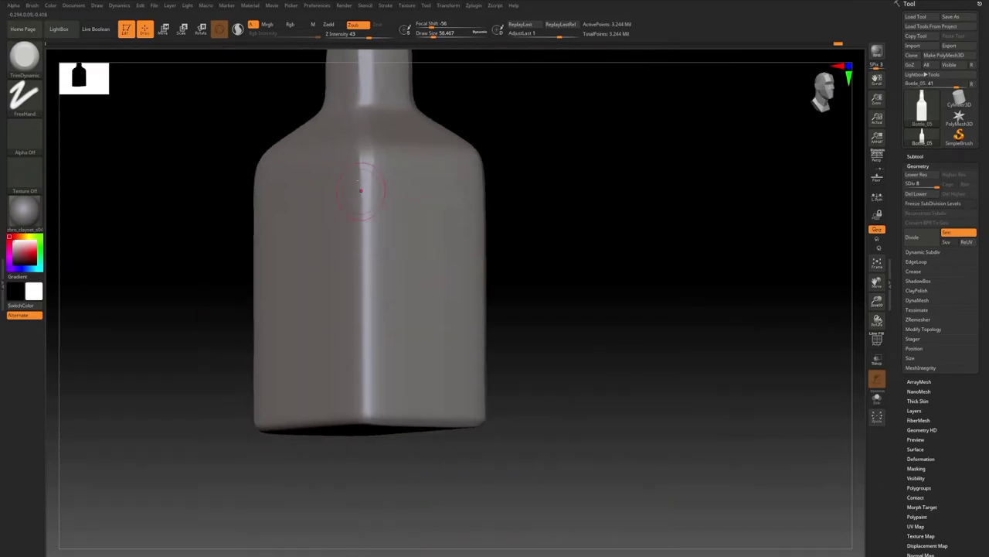
pyautogui.moveTo(363, 190); pyautogui.dragTo(360, 282)
pyautogui.moveTo(361, 281)
pyautogui.keyDown('alt'); pyautogui.mouseDown(button='right')
pyautogui.moveTo(357, 199)
pyautogui.moveTo(333, 177)
pyautogui.mouseUp(button='right'); pyautogui.keyUp('alt')
pyautogui.moveTo(332, 177); pyautogui.dragTo(334, 309)
pyautogui.moveTo(334, 309)
pyautogui.mouseDown(button='right')
pyautogui.moveTo(311, 203)
pyautogui.moveTo(333, 170)
pyautogui.mouseUp(button='right')
pyautogui.keyDown('alt'); pyautogui.moveTo(333, 171); pyautogui.dragTo(336, 89, button='right'); pyautogui.keyUp('alt')
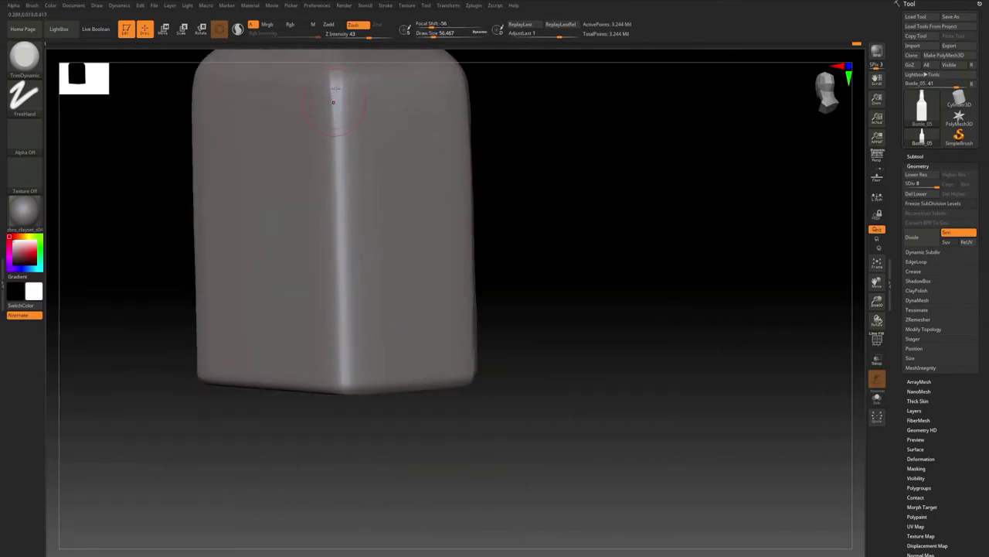
# Step: Flatten the lower end of a vertical corner and bevel a bottom edge of the body
pyautogui.moveTo(345, 350); pyautogui.dragTo(347, 379)
pyautogui.moveTo(347, 379)
pyautogui.mouseDown(button='right')
pyautogui.moveTo(314, 247)
pyautogui.moveTo(164, 262)
pyautogui.mouseUp(button='right')
pyautogui.moveTo(164, 263); pyautogui.dragTo(167, 266)
pyautogui.moveTo(167, 265); pyautogui.dragTo(198, 255, button='right')
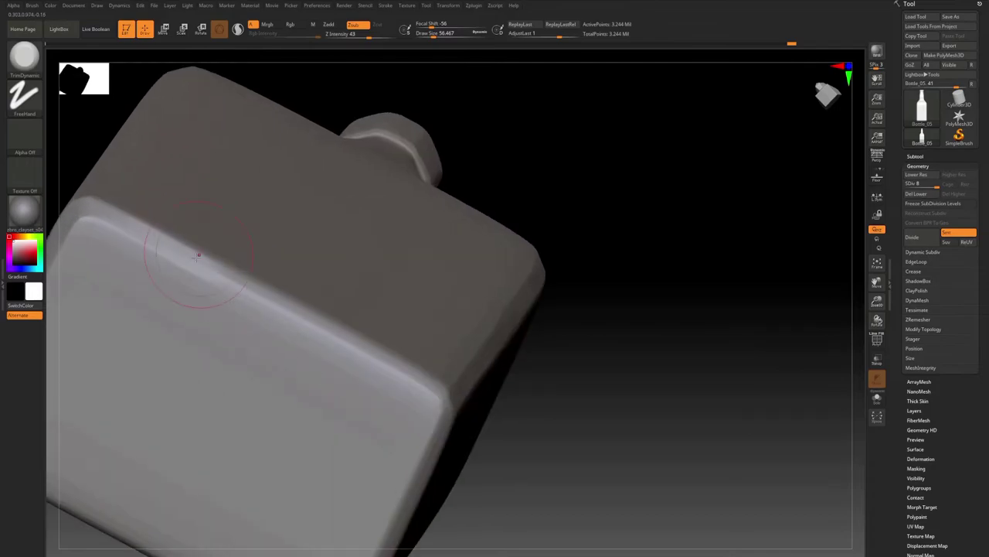
pyautogui.moveTo(199, 254); pyautogui.dragTo(368, 360)
pyautogui.keyDown('alt'); pyautogui.moveTo(368, 361); pyautogui.dragTo(344, 317, button='right'); pyautogui.keyUp('alt')
pyautogui.moveTo(345, 316); pyautogui.dragTo(414, 354)
# Step: Bevel the remaining bottom edges and corners around the bottle's base
pyautogui.moveTo(414, 354); pyautogui.dragTo(417, 174, button='right')
pyautogui.moveTo(417, 174); pyautogui.dragTo(356, 363)
pyautogui.moveTo(355, 364)
pyautogui.mouseDown(button='right')
pyautogui.moveTo(340, 271)
pyautogui.moveTo(139, 301)
pyautogui.mouseUp(button='right')
pyautogui.moveTo(139, 301); pyautogui.dragTo(172, 294)
pyautogui.moveTo(371, 235)
pyautogui.mouseDown(button='right')
pyautogui.moveTo(323, 294)
pyautogui.moveTo(294, 267)
pyautogui.moveTo(317, 265)
pyautogui.moveTo(323, 279)
pyautogui.moveTo(263, 272)
pyautogui.mouseUp(button='right')
pyautogui.moveTo(263, 272); pyautogui.dragTo(249, 310)
pyautogui.moveTo(249, 310)
pyautogui.mouseDown(button='right')
pyautogui.moveTo(309, 363)
pyautogui.moveTo(332, 310)
pyautogui.moveTo(321, 217)
pyautogui.mouseUp(button='right')
pyautogui.moveTo(321, 217)
pyautogui.keyDown('ctrl'); pyautogui.mouseDown(button='right')
pyautogui.moveTo(325, 256)
pyautogui.moveTo(220, 210)
pyautogui.mouseUp(button='right'); pyautogui.keyUp('ctrl')
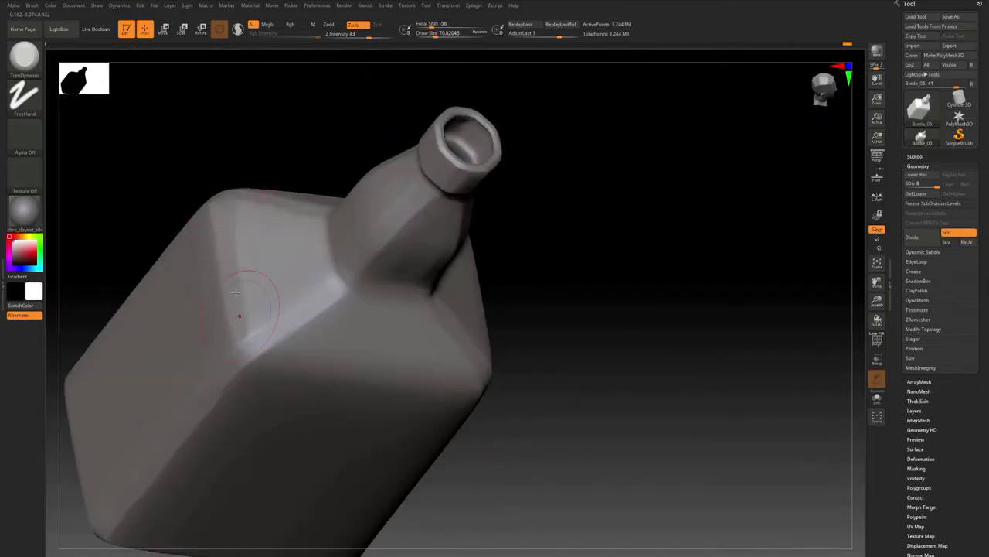
# Step: Flatten the shoulder's corner and sloping edges at a draw size of about 70.8
pyautogui.moveTo(236, 292); pyautogui.dragTo(309, 286, button='right')
pyautogui.moveTo(309, 286); pyautogui.dragTo(325, 297)
pyautogui.moveTo(324, 298)
pyautogui.keyDown('alt'); pyautogui.mouseDown(button='right')
pyautogui.moveTo(237, 294)
pyautogui.moveTo(249, 332)
pyautogui.mouseUp(button='right'); pyautogui.keyUp('alt')
pyautogui.moveTo(249, 332); pyautogui.dragTo(240, 341)
pyautogui.moveTo(240, 340)
pyautogui.mouseDown(button='right')
pyautogui.moveTo(263, 309)
pyautogui.moveTo(251, 329)
pyautogui.mouseUp(button='right')
pyautogui.moveTo(251, 329); pyautogui.dragTo(270, 336)
pyautogui.moveTo(271, 336); pyautogui.dragTo(263, 244, button='right')
# Step: Return to draw mode and trim the shoulder edges and the adjoining body corner with TrimDynamic
pyautogui.moveTo(282, 334); pyautogui.dragTo(294, 317, button='right')
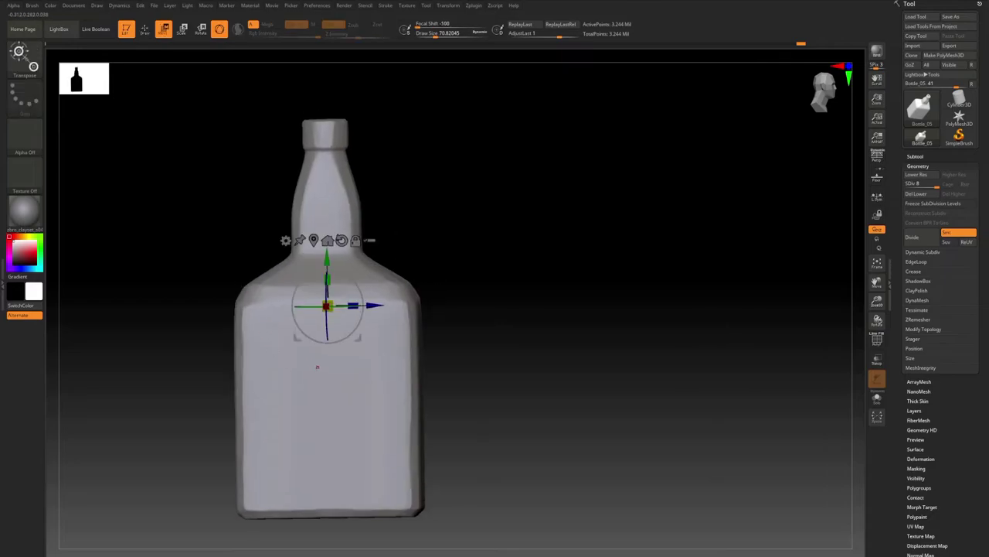
pyautogui.press('q')
pyautogui.press('b')
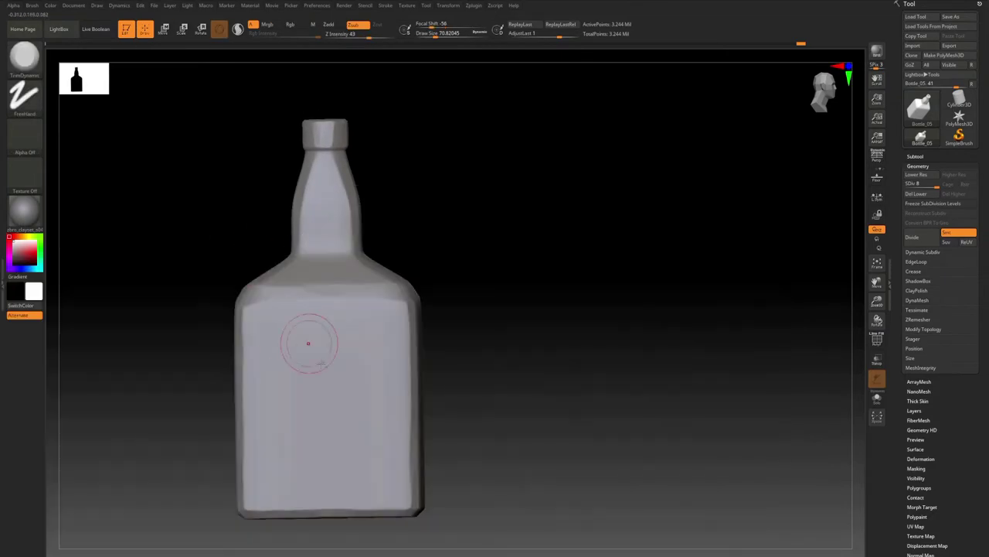
pyautogui.keyDown('ctrl'); pyautogui.moveTo(309, 343); pyautogui.dragTo(302, 418, button='right'); pyautogui.keyUp('ctrl')
pyautogui.moveTo(301, 417)
pyautogui.mouseDown(button='right')
pyautogui.moveTo(255, 371)
pyautogui.moveTo(275, 340)
pyautogui.mouseUp(button='right')
pyautogui.moveTo(275, 340); pyautogui.dragTo(282, 328)
pyautogui.moveTo(283, 328); pyautogui.dragTo(340, 495, button='right')
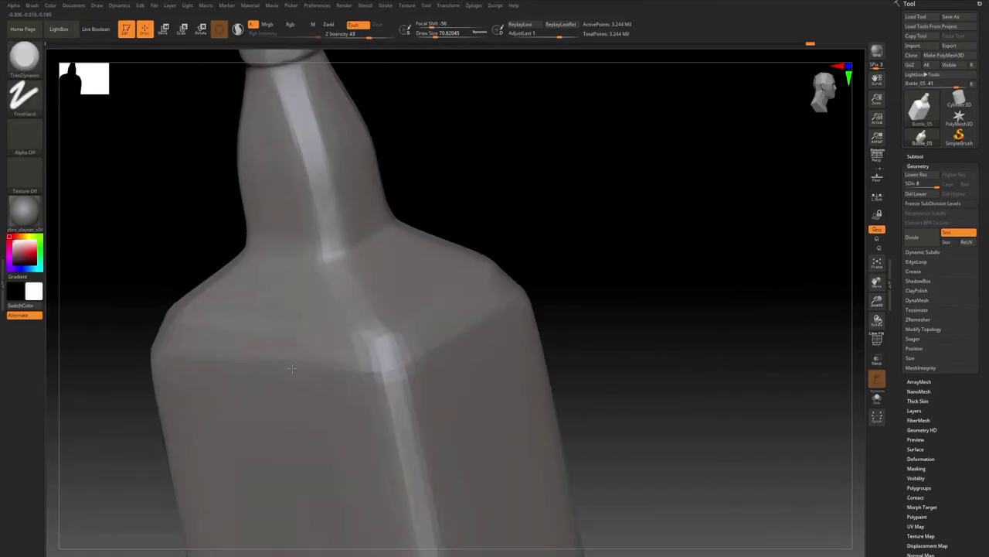
pyautogui.moveTo(363, 386)
pyautogui.mouseDown(button='right')
pyautogui.moveTo(380, 323)
pyautogui.moveTo(386, 378)
pyautogui.mouseUp(button='right')
pyautogui.moveTo(387, 379)
pyautogui.mouseDown(button='right')
pyautogui.moveTo(417, 309)
pyautogui.moveTo(355, 340)
pyautogui.mouseUp(button='right')
pyautogui.moveTo(352, 170); pyautogui.dragTo(359, 255)
# Step: Check the body's faces and trim further facets along its side edges and shoulder
pyautogui.moveTo(386, 285)
pyautogui.mouseDown(button='right')
pyautogui.moveTo(451, 237)
pyautogui.moveTo(403, 168)
pyautogui.mouseUp(button='right')
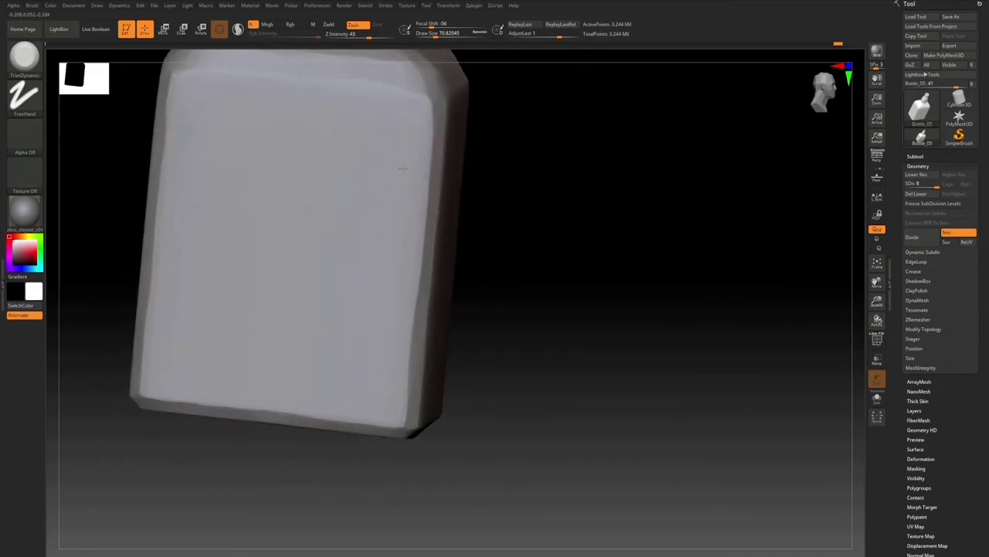
pyautogui.moveTo(387, 381); pyautogui.dragTo(292, 121, button='right')
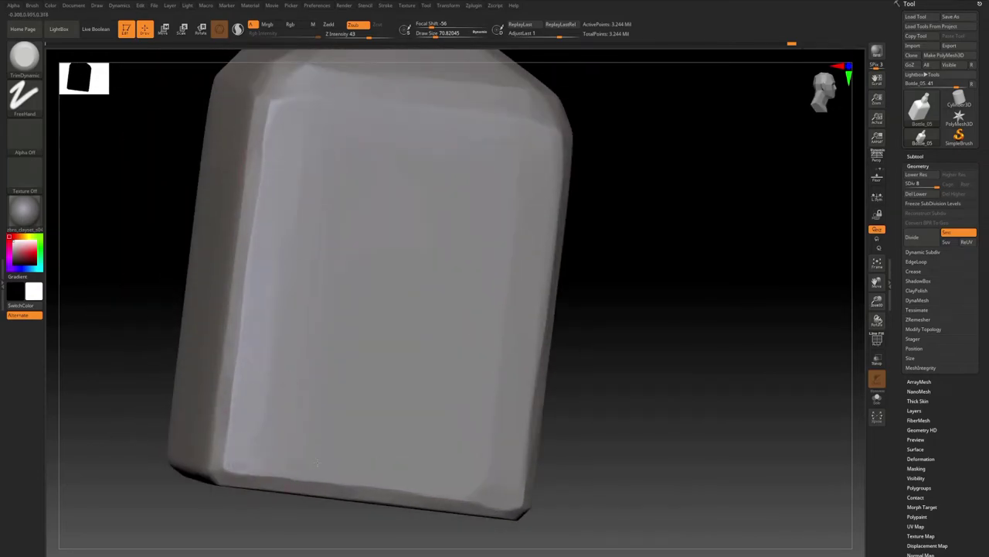
pyautogui.keyDown('ctrl'); pyautogui.moveTo(317, 462); pyautogui.dragTo(332, 375, button='right'); pyautogui.keyUp('ctrl')
pyautogui.moveTo(332, 374); pyautogui.dragTo(377, 329, button='right')
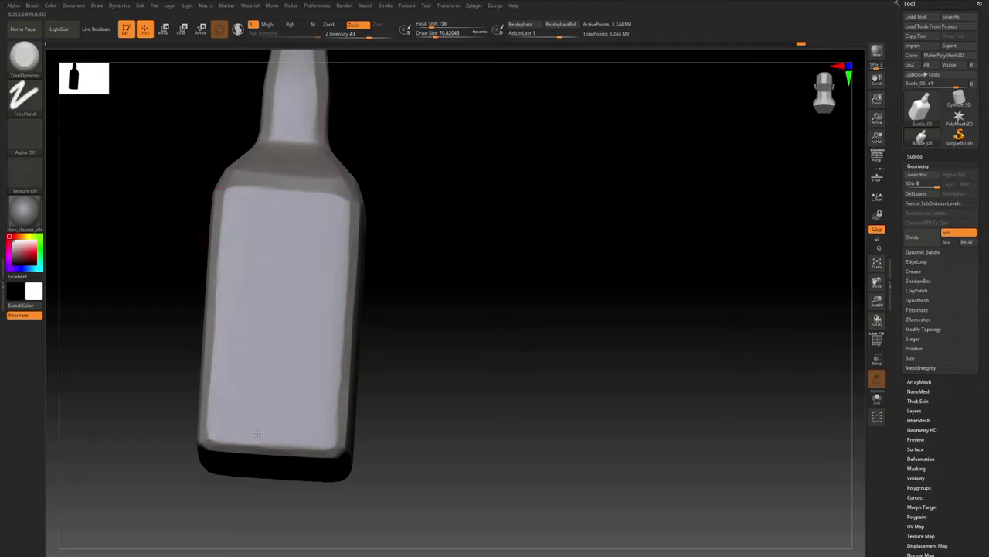
pyautogui.moveTo(321, 326)
pyautogui.mouseDown(button='right')
pyautogui.moveTo(278, 303)
pyautogui.moveTo(259, 348)
pyautogui.mouseUp(button='right')
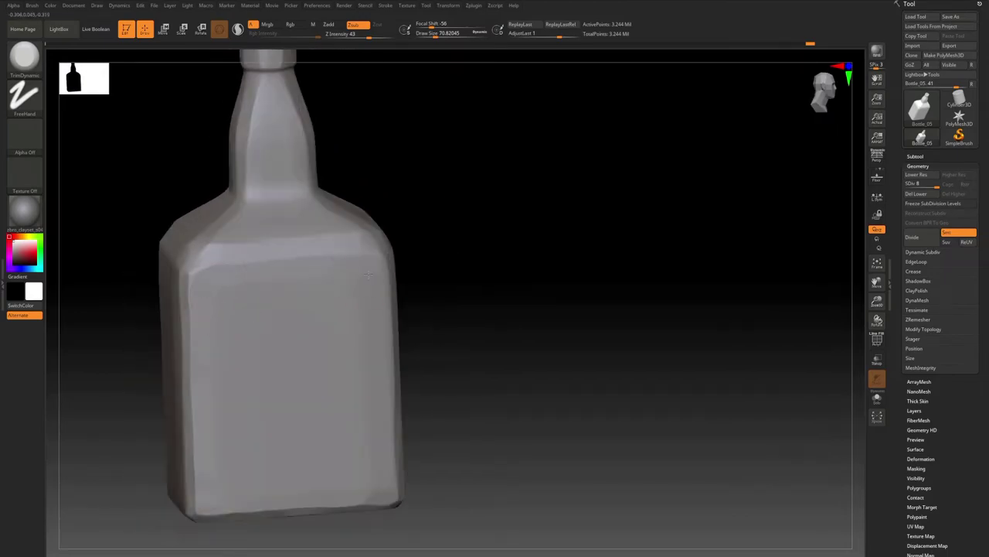
pyautogui.moveTo(259, 464); pyautogui.dragTo(213, 394, button='right')
pyautogui.moveTo(208, 404); pyautogui.dragTo(232, 309)
pyautogui.moveTo(247, 247)
pyautogui.mouseDown(button='right')
pyautogui.moveTo(343, 266)
pyautogui.moveTo(309, 325)
pyautogui.moveTo(268, 139)
pyautogui.moveTo(340, 309)
pyautogui.mouseUp(button='right')
pyautogui.moveTo(382, 340); pyautogui.dragTo(245, 302)
# Step: Widen the facets along the next vertical edges of the body with TrimDynamic strokes
pyautogui.moveTo(245, 301)
pyautogui.mouseDown(button='right')
pyautogui.moveTo(316, 243)
pyautogui.moveTo(271, 301)
pyautogui.moveTo(259, 251)
pyautogui.mouseUp(button='right')
pyautogui.moveTo(259, 251); pyautogui.dragTo(263, 278)
pyautogui.moveTo(263, 278)
pyautogui.mouseDown(button='right')
pyautogui.moveTo(288, 255)
pyautogui.moveTo(230, 297)
pyautogui.moveTo(240, 249)
pyautogui.moveTo(232, 224)
pyautogui.mouseUp(button='right')
pyautogui.moveTo(232, 225); pyautogui.dragTo(232, 387)
pyautogui.moveTo(232, 387); pyautogui.dragTo(216, 386, button='right')
pyautogui.moveTo(216, 387); pyautogui.dragTo(205, 294)
pyautogui.moveTo(205, 293)
pyautogui.mouseDown(button='right')
pyautogui.moveTo(293, 346)
pyautogui.moveTo(285, 341)
pyautogui.mouseUp(button='right')
# Step: Trim the last uneven facets down the bottle's shoulder and body corners
pyautogui.moveTo(287, 276); pyautogui.dragTo(391, 283, button='right')
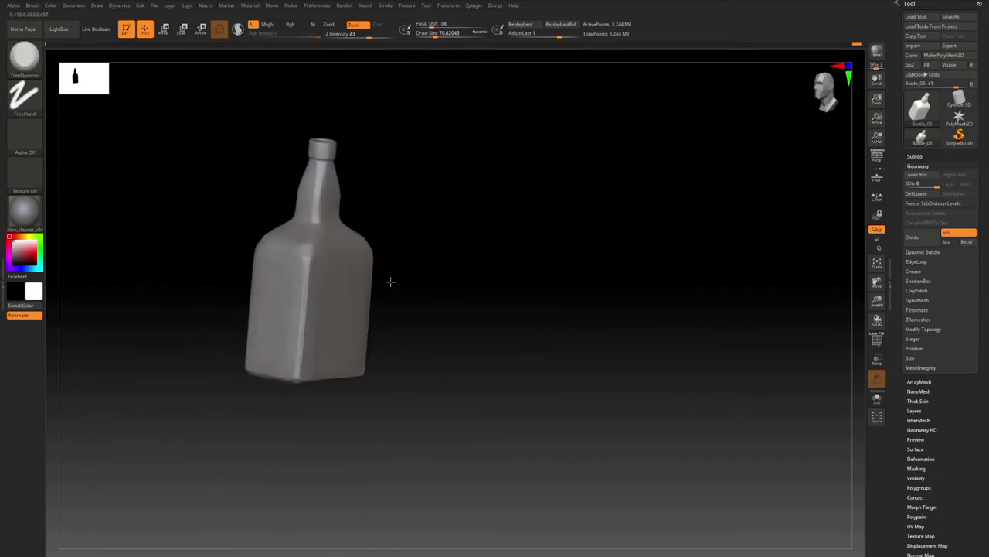
pyautogui.moveTo(372, 238); pyautogui.dragTo(340, 240, button='right')
pyautogui.moveTo(340, 239)
pyautogui.keyDown('alt'); pyautogui.mouseDown(button='right')
pyautogui.moveTo(332, 379)
pyautogui.moveTo(311, 290)
pyautogui.mouseUp(button='right'); pyautogui.keyUp('alt')
pyautogui.moveTo(310, 289); pyautogui.dragTo(309, 325)
pyautogui.moveTo(309, 324)
pyautogui.mouseDown(button='right')
pyautogui.moveTo(325, 227)
pyautogui.moveTo(310, 293)
pyautogui.moveTo(296, 239)
pyautogui.mouseUp(button='right')
pyautogui.moveTo(296, 238); pyautogui.dragTo(283, 333)
pyautogui.moveTo(283, 332); pyautogui.dragTo(245, 286, button='right')
pyautogui.moveTo(245, 287); pyautogui.dragTo(211, 371)
pyautogui.moveTo(211, 371)
pyautogui.mouseDown(button='right')
pyautogui.moveTo(194, 371)
pyautogui.moveTo(256, 319)
pyautogui.moveTo(280, 327)
pyautogui.moveTo(289, 377)
pyautogui.moveTo(371, 418)
pyautogui.mouseUp(button='right')
# Step: Switch to the Orb_Cracks brush and carve cracks into the collar's rim and the joint between collar and neck
pyautogui.press('b')
pyautogui.press('o')
pyautogui.press('c')
pyautogui.keyDown('ctrl'); pyautogui.moveTo(323, 343); pyautogui.dragTo(325, 410, button='right'); pyautogui.keyUp('ctrl')
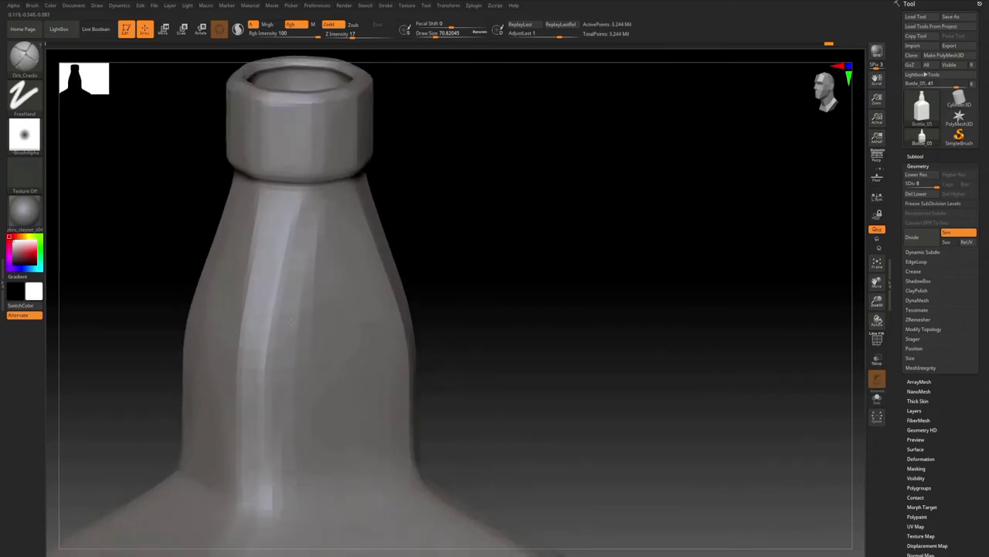
pyautogui.keyDown('alt'); pyautogui.moveTo(325, 309); pyautogui.dragTo(332, 386, button='right'); pyautogui.keyUp('alt')
pyautogui.keyDown('ctrl'); pyautogui.moveTo(332, 387); pyautogui.dragTo(332, 425, button='right'); pyautogui.keyUp('ctrl')
pyautogui.moveTo(325, 232); pyautogui.dragTo(309, 302, button='right')
pyautogui.moveTo(297, 209); pyautogui.dragTo(263, 312)
pyautogui.moveTo(262, 312)
pyautogui.mouseDown(button='right')
pyautogui.moveTo(267, 224)
pyautogui.moveTo(363, 193)
pyautogui.mouseUp(button='right')
pyautogui.moveTo(371, 251); pyautogui.dragTo(408, 342)
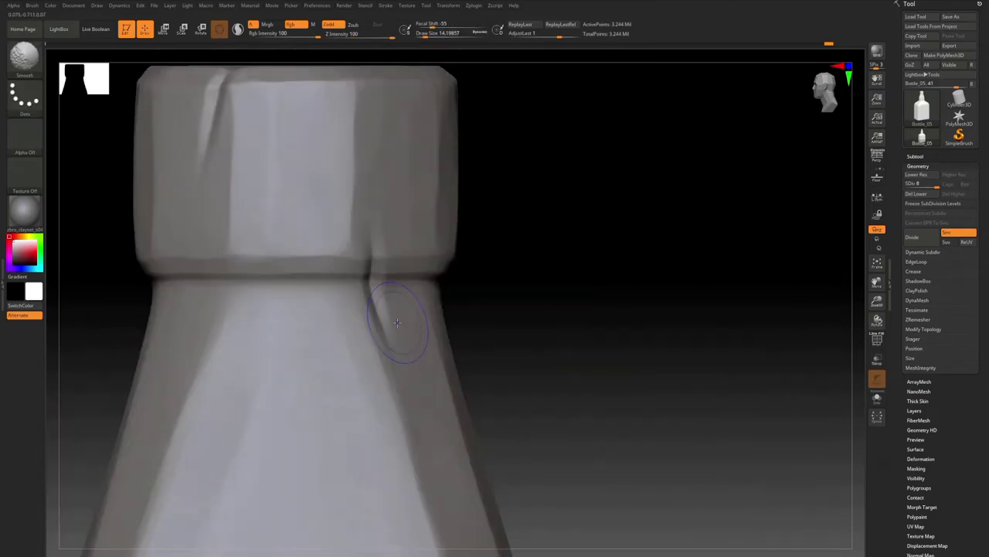
# Step: Set the draw size to about 8.4 and carve short, thin cracks down the bottle, including near the body's bottom edge
pyautogui.press('s')
pyautogui.moveTo(408, 343)
pyautogui.mouseDown(button='right')
pyautogui.moveTo(364, 221)
pyautogui.moveTo(340, 209)
pyautogui.mouseUp(button='right')
pyautogui.moveTo(345, 151); pyautogui.dragTo(347, 212)
pyautogui.keyDown('ctrl'); pyautogui.moveTo(347, 247); pyautogui.dragTo(352, 186, button='right'); pyautogui.keyUp('ctrl')
pyautogui.moveTo(352, 185)
pyautogui.keyDown('shift'); pyautogui.mouseDown(button='right')
pyautogui.moveTo(409, 169)
pyautogui.moveTo(371, 92)
pyautogui.mouseUp(button='right'); pyautogui.keyUp('shift')
pyautogui.moveTo(310, 279); pyautogui.dragTo(330, 283, button='right')
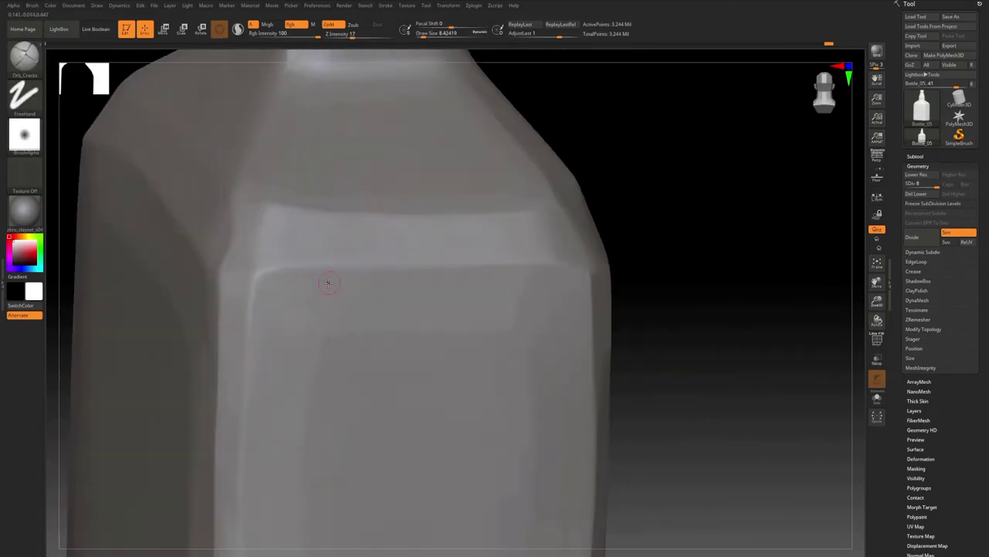
pyautogui.moveTo(341, 369)
pyautogui.mouseDown(button='right')
pyautogui.moveTo(371, 340)
pyautogui.moveTo(331, 316)
pyautogui.moveTo(340, 371)
pyautogui.mouseUp(button='right')
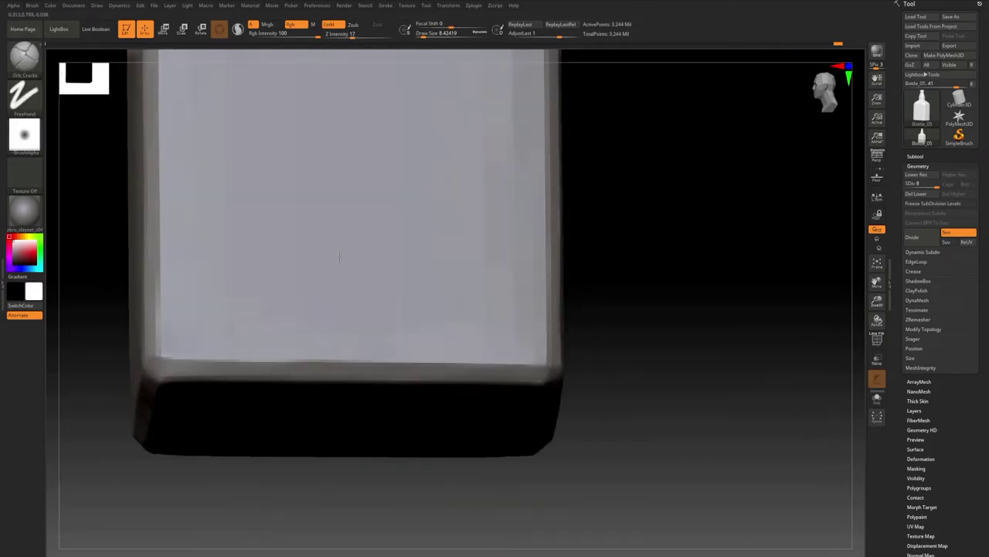
pyautogui.press('2')
pyautogui.moveTo(346, 340); pyautogui.dragTo(334, 375)
pyautogui.moveTo(365, 348)
pyautogui.keyDown('ctrl'); pyautogui.mouseDown(button='right')
pyautogui.moveTo(378, 199)
pyautogui.moveTo(386, 309)
pyautogui.mouseUp(button='right'); pyautogui.keyUp('ctrl')
# Step: Switch to the Orb_Pinch brush and sharpen the shoulder edges at a draw size of about 18.5
pyautogui.press('b')
pyautogui.click(385, 500)
pyautogui.moveTo(371, 371)
pyautogui.mouseDown(button='right')
pyautogui.moveTo(392, 333)
pyautogui.moveTo(371, 299)
pyautogui.mouseUp(button='right')
pyautogui.press('b')
pyautogui.click(39, 516)
pyautogui.keyDown('alt'); pyautogui.moveTo(310, 193); pyautogui.dragTo(309, 371, button='right'); pyautogui.keyUp('alt')
pyautogui.moveTo(310, 371)
pyautogui.mouseDown(button='right')
pyautogui.moveTo(281, 256)
pyautogui.moveTo(296, 296)
pyautogui.moveTo(371, 359)
pyautogui.moveTo(273, 297)
pyautogui.moveTo(280, 318)
pyautogui.mouseUp(button='right')
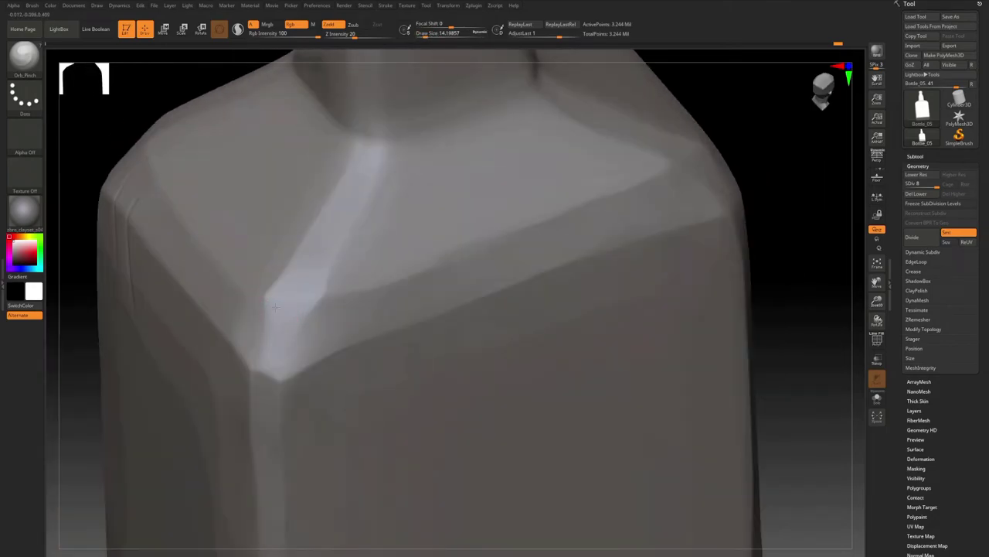
pyautogui.moveTo(616, 136)
pyautogui.mouseDown(button='right')
pyautogui.moveTo(610, 190)
pyautogui.moveTo(534, 232)
pyautogui.moveTo(466, 309)
pyautogui.moveTo(447, 283)
pyautogui.moveTo(338, 238)
pyautogui.mouseUp(button='right')
pyautogui.press('s')
pyautogui.moveTo(337, 238); pyautogui.dragTo(341, 238)
pyautogui.moveTo(332, 255)
pyautogui.mouseDown(button='right')
pyautogui.moveTo(233, 371)
pyautogui.moveTo(287, 236)
pyautogui.moveTo(343, 281)
pyautogui.moveTo(286, 261)
pyautogui.moveTo(302, 226)
pyautogui.moveTo(309, 256)
pyautogui.mouseUp(button='right')
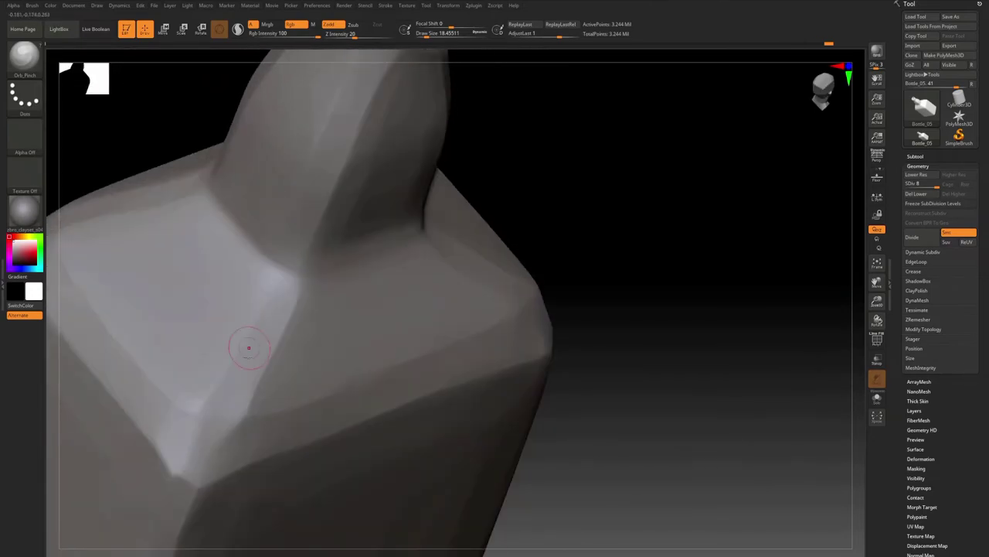
# Step: Adjust the Orb_Pinch draw size for sharpening the edges of the neck and collar
pyautogui.moveTo(249, 348); pyautogui.dragTo(308, 294, button='right')
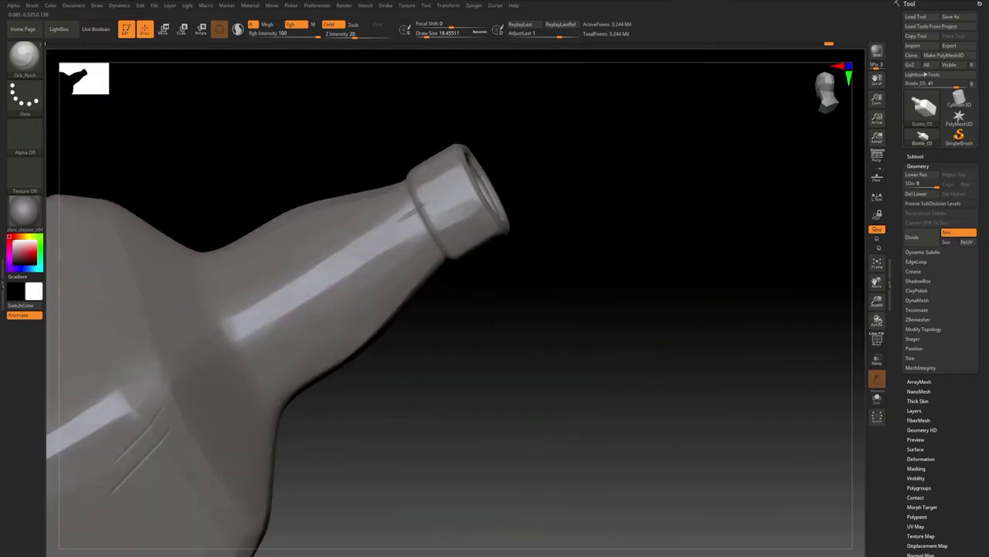
pyautogui.moveTo(383, 199)
pyautogui.mouseDown(button='right')
pyautogui.moveTo(221, 221)
pyautogui.moveTo(312, 349)
pyautogui.moveTo(294, 265)
pyautogui.moveTo(241, 289)
pyautogui.mouseUp(button='right')
pyautogui.press('s')
pyautogui.moveTo(241, 289); pyautogui.dragTo(243, 289)
pyautogui.moveTo(356, 334)
pyautogui.mouseDown(button='right')
pyautogui.moveTo(356, 313)
pyautogui.moveTo(444, 216)
pyautogui.moveTo(316, 239)
pyautogui.moveTo(257, 272)
pyautogui.moveTo(296, 340)
pyautogui.moveTo(340, 240)
pyautogui.moveTo(387, 201)
pyautogui.moveTo(457, 248)
pyautogui.moveTo(419, 232)
pyautogui.moveTo(283, 348)
pyautogui.moveTo(402, 266)
pyautogui.moveTo(265, 256)
pyautogui.moveTo(397, 236)
pyautogui.moveTo(445, 290)
pyautogui.moveTo(340, 232)
pyautogui.moveTo(470, 245)
pyautogui.moveTo(422, 259)
pyautogui.moveTo(410, 232)
pyautogui.moveTo(393, 254)
pyautogui.moveTo(350, 238)
pyautogui.moveTo(371, 270)
pyautogui.moveTo(363, 324)
pyautogui.mouseUp(button='right')
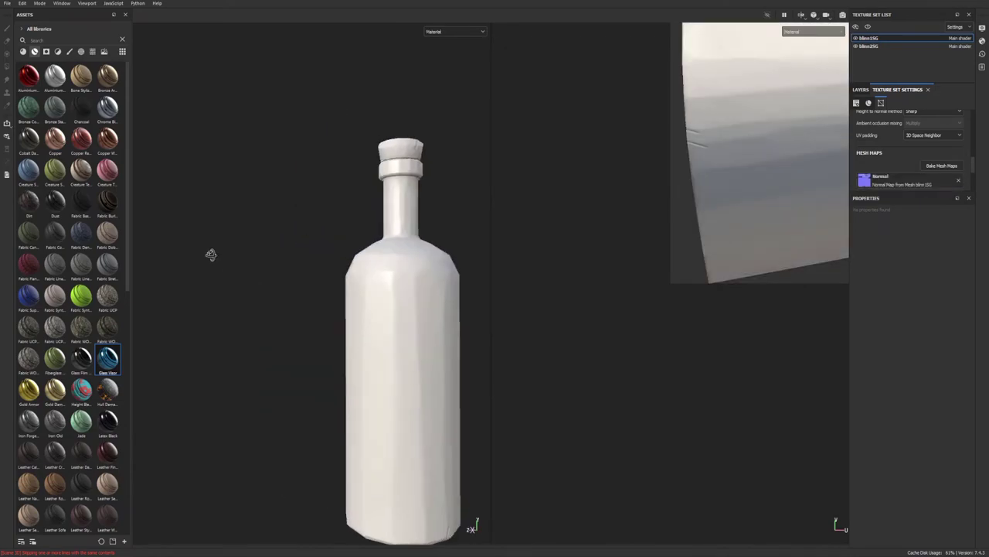
# Step: Switch to Substance 3D Painter, delete the empty Layer 1 and add a fill layer to the bottle's texture set
pyautogui.keyDown('alt'); pyautogui.moveTo(209, 255); pyautogui.dragTo(602, 271); pyautogui.keyUp('alt')
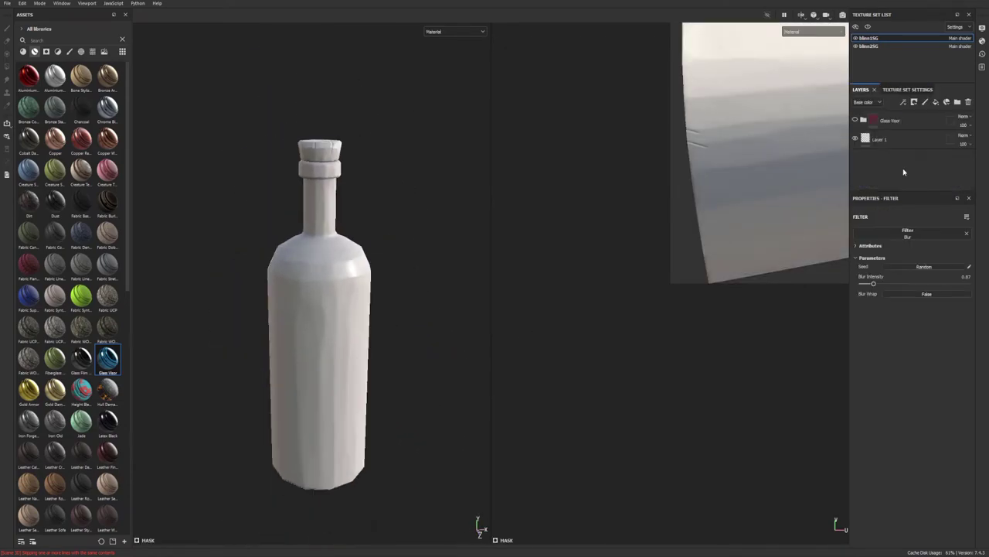
pyautogui.click(906, 141)
pyautogui.press('Delete')
pyautogui.click(935, 102)
# Step: Sample the Glass Visor layer's dark red as the fill's base color and set its opacity to about 0.82
pyautogui.click(901, 438)
pyautogui.click(894, 347)
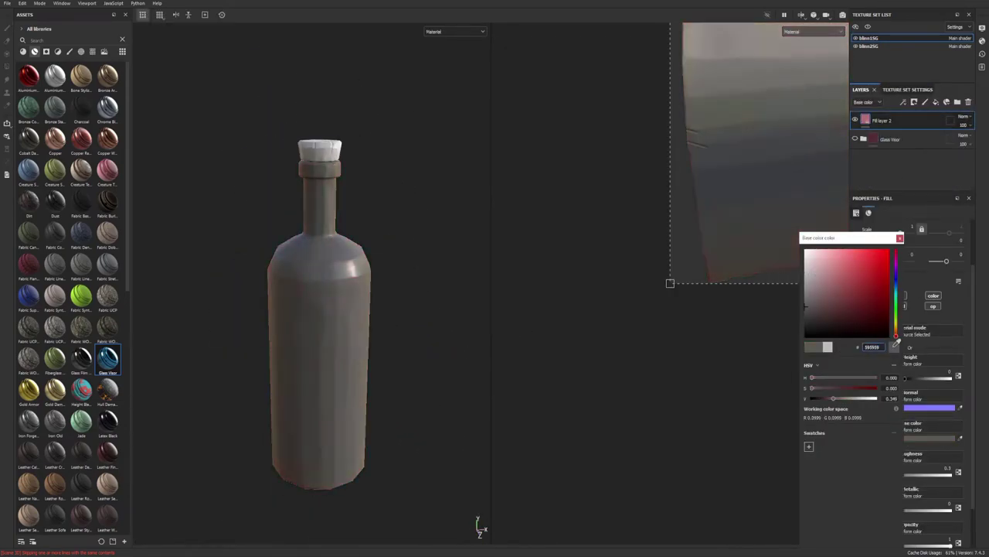
pyautogui.click(874, 139)
pyautogui.click(900, 238)
pyautogui.scroll(-2, 912, 405)
pyautogui.moveTo(951, 498); pyautogui.dragTo(928, 501)
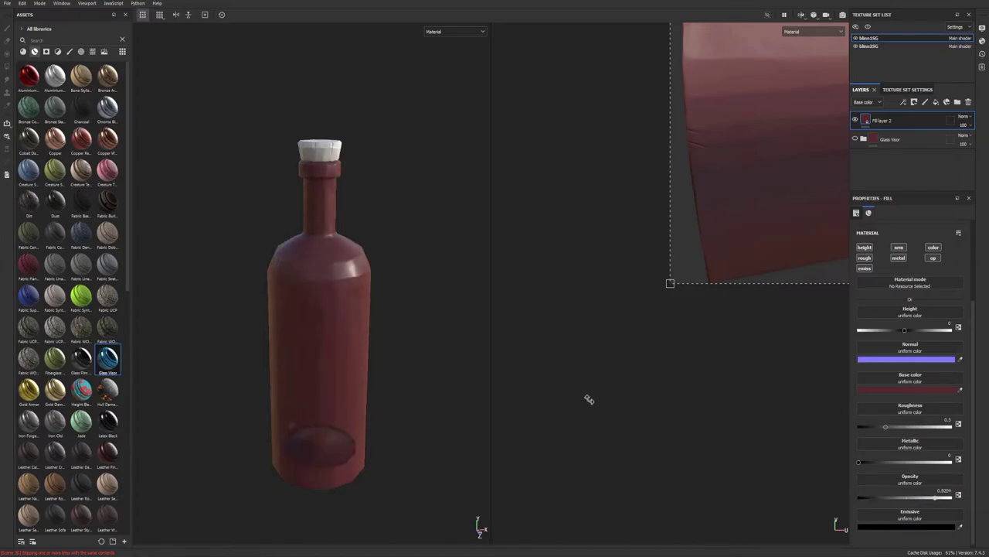
# Step: Add a second fill layer and give it a Blur filter and a Levels effect
pyautogui.click(935, 102)
pyautogui.rightClick(906, 124)
pyautogui.click(926, 436)
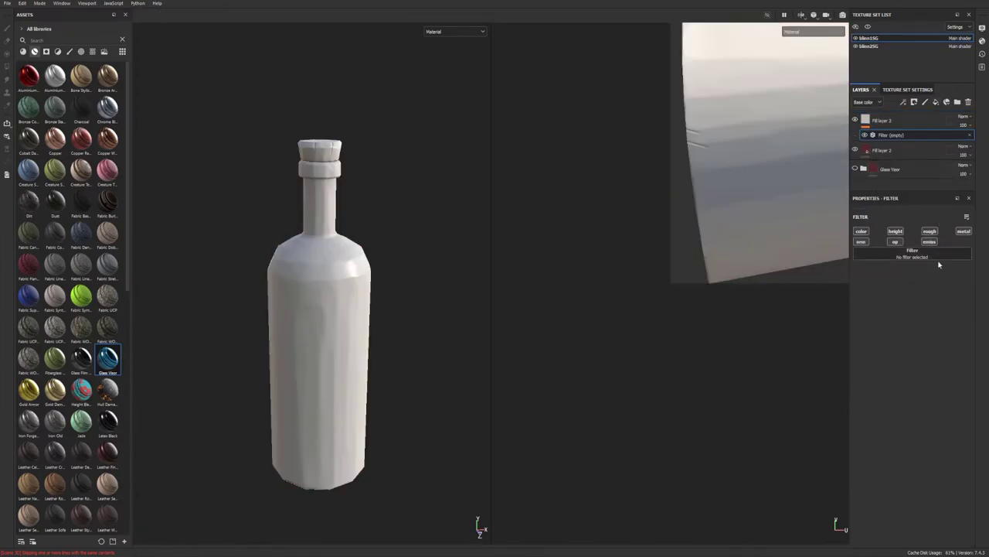
pyautogui.rightClick(911, 125)
pyautogui.click(932, 434)
pyautogui.click(917, 229)
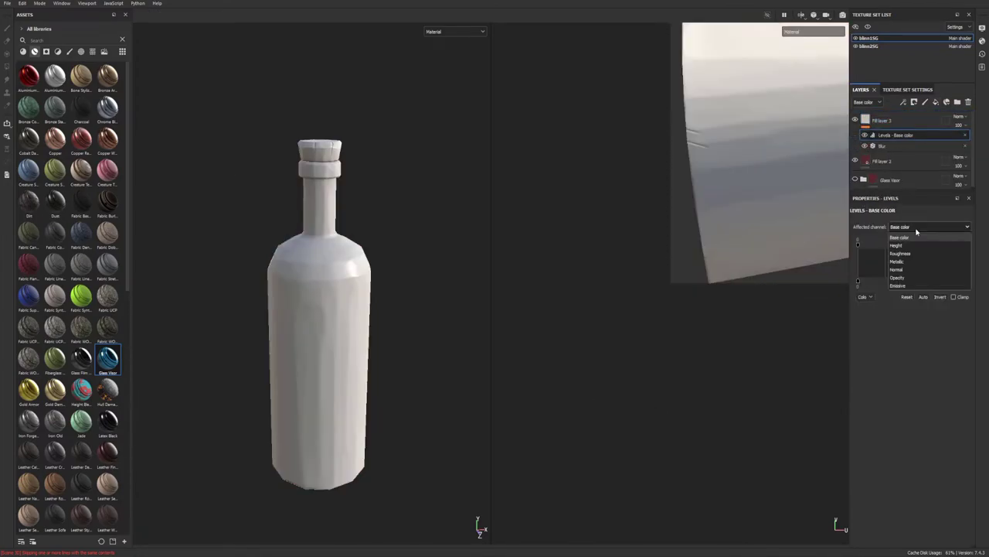
# Step: Restrict the upper fill layer to the roughness channel by disabling its metallic, normal, color, opacity and other channels
pyautogui.click(938, 124)
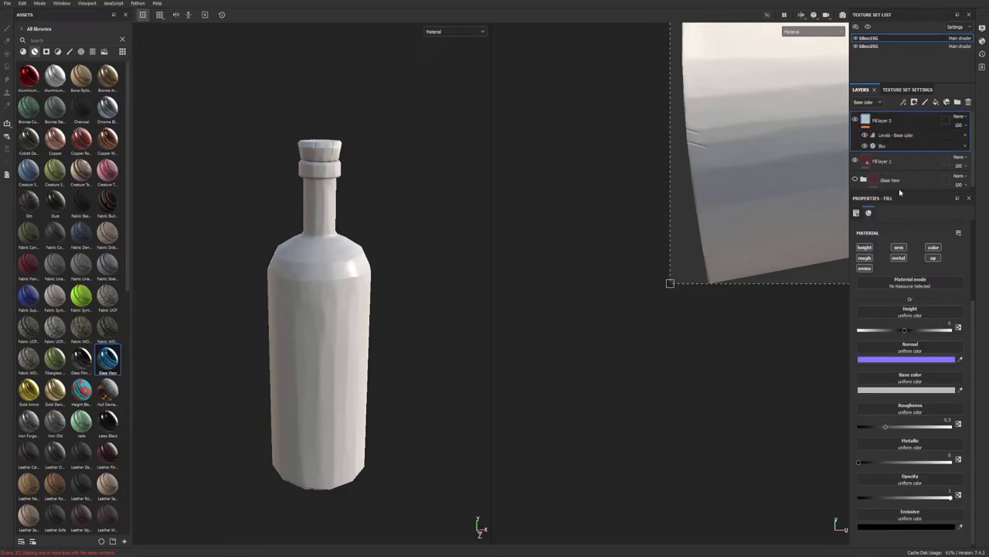
pyautogui.click(899, 258)
pyautogui.click(899, 247)
pyautogui.click(933, 248)
pyautogui.click(933, 257)
pyautogui.click(865, 257)
# Step: Search for grunge textures and try two of them as the upper fill layer's roughness map
pyautogui.click(910, 312)
pyautogui.write('curv')
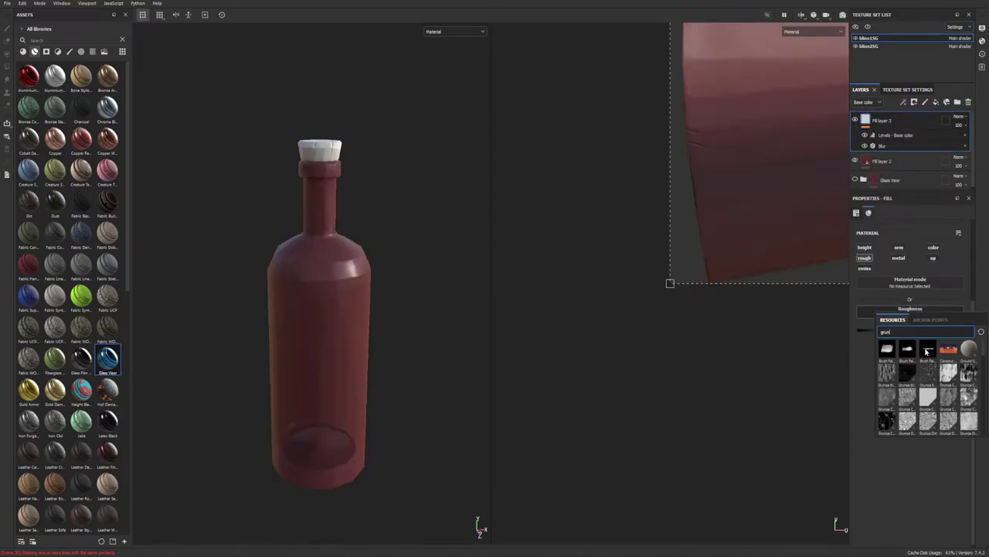
pyautogui.click(927, 352)
pyautogui.scroll(2, 379, 364)
pyautogui.click(909, 312)
pyautogui.click(927, 374)
# Step: Compare more grunge textures and apply Grunge Dirt Muddy as the roughness map, checking it on the bottle
pyautogui.click(898, 316)
pyautogui.write('grund')
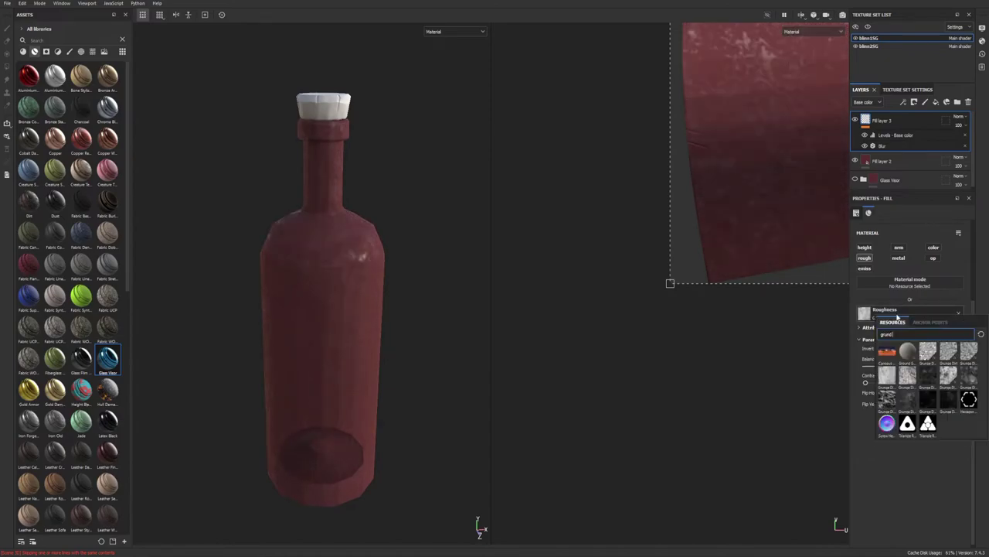
pyautogui.click(908, 376)
pyautogui.scroll(4, 332, 263)
pyautogui.click(898, 314)
pyautogui.click(927, 376)
pyautogui.keyDown('alt'); pyautogui.moveTo(347, 263); pyautogui.dragTo(311, 282); pyautogui.keyUp('alt')
pyautogui.scroll(-4, 334, 294)
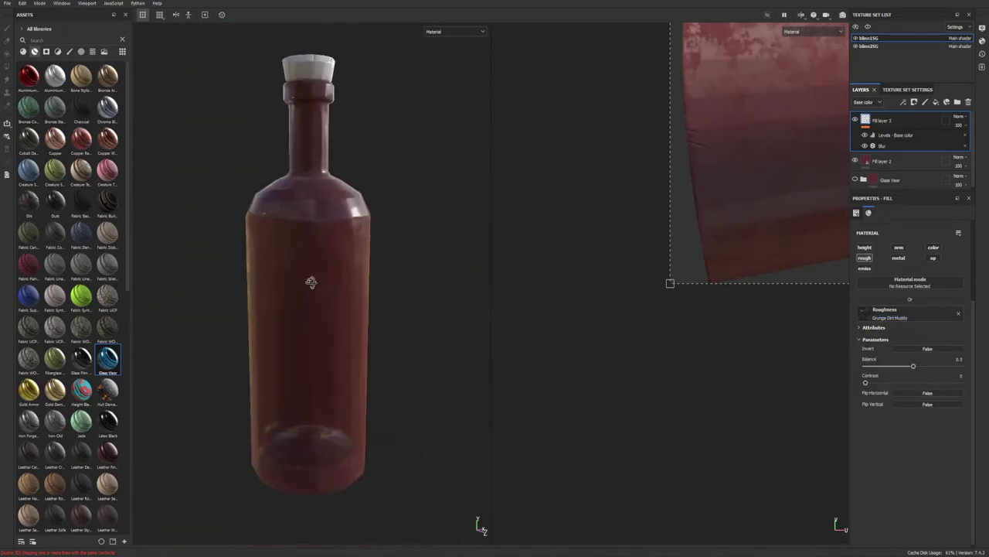
pyautogui.scroll(5, 311, 282)
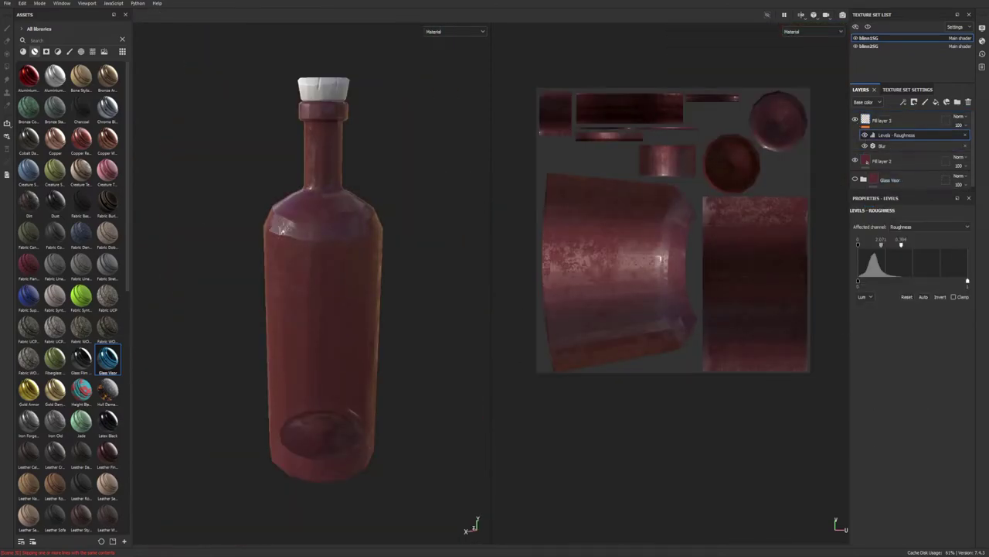
# Step: Try several more grunge textures, including Grunge Dirt Scratched, as the upper fill layer's roughness map and check them on the bottle
pyautogui.click(874, 124)
pyautogui.click(901, 314)
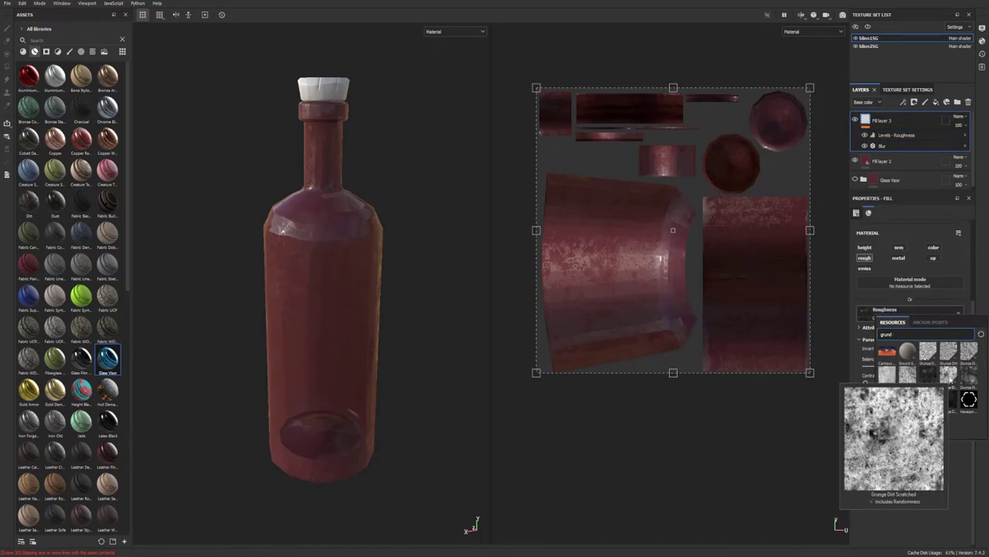
pyautogui.click(945, 382)
pyautogui.click(905, 316)
pyautogui.click(930, 415)
pyautogui.click(902, 315)
pyautogui.click(904, 403)
pyautogui.click(903, 317)
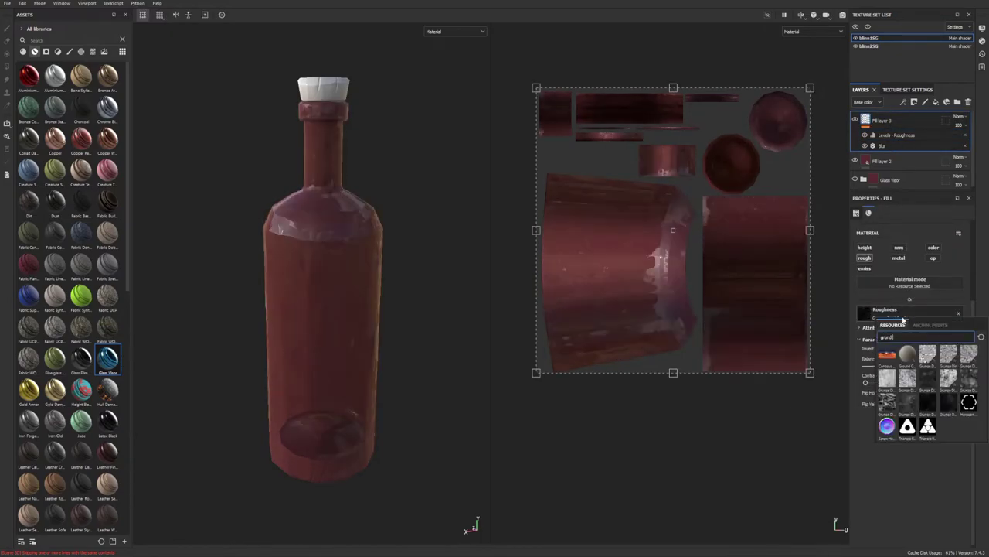
pyautogui.keyDown('alt'); pyautogui.moveTo(410, 238); pyautogui.dragTo(381, 254); pyautogui.keyUp('alt')
# Step: Raise the Blur filter's intensity on the roughness fill layer to about 2.71, checking the bottle's reflections
pyautogui.click(898, 136)
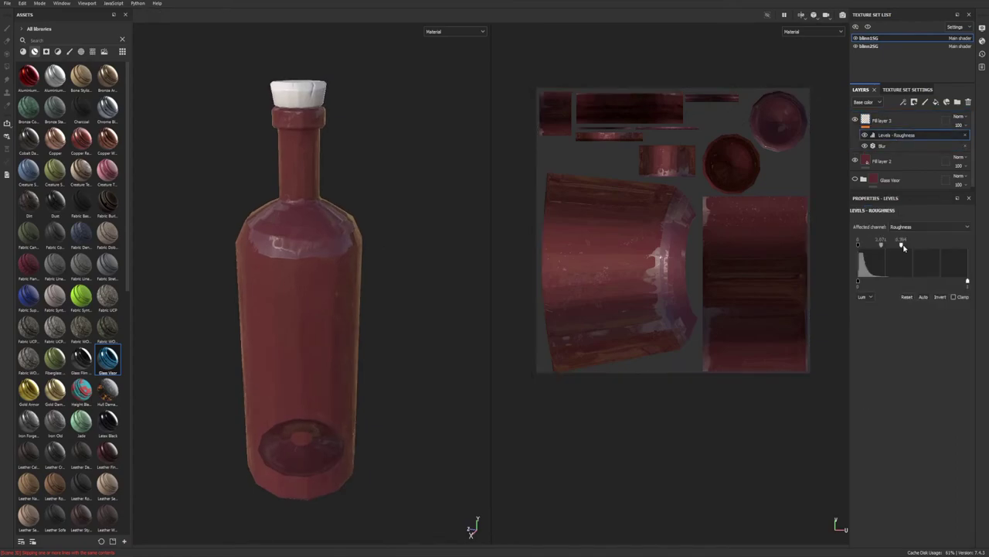
pyautogui.scroll(5, 400, 221)
pyautogui.click(882, 146)
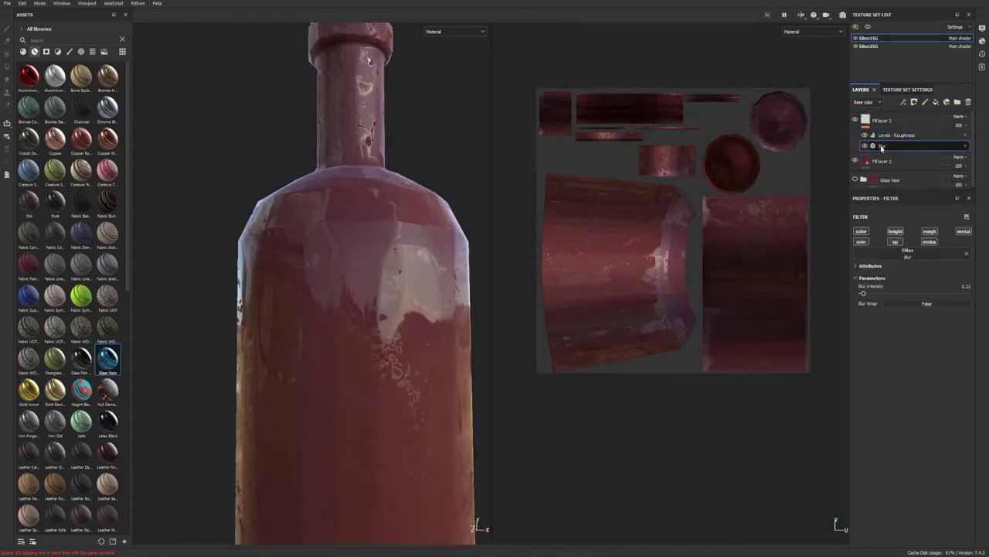
pyautogui.scroll(-5, 363, 270)
pyautogui.keyDown('alt'); pyautogui.moveTo(371, 255); pyautogui.dragTo(309, 294); pyautogui.keyUp('alt')
pyautogui.moveTo(865, 294); pyautogui.dragTo(879, 295)
pyautogui.scroll(5, 773, 294)
pyautogui.scroll(-2, 742, 294)
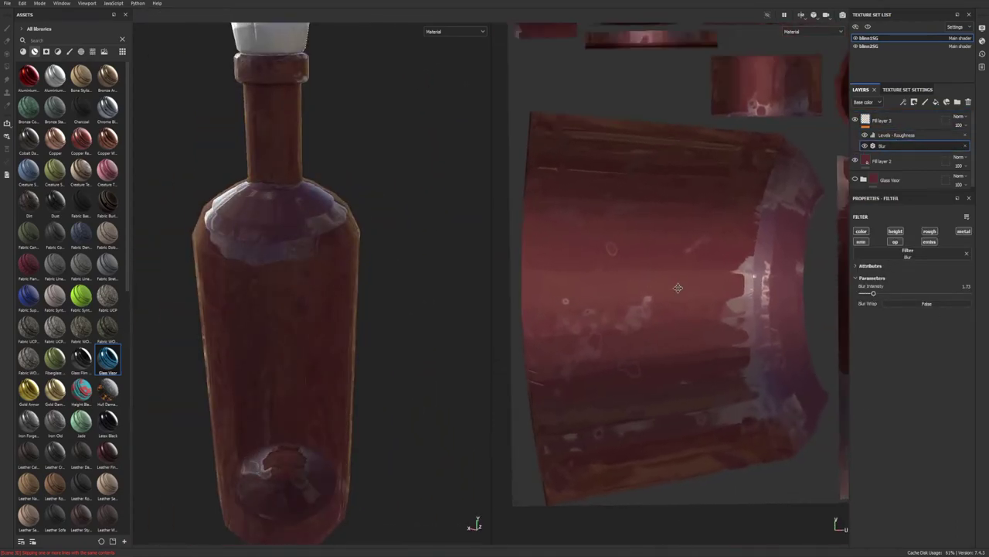
pyautogui.keyDown('alt'); pyautogui.moveTo(788, 294); pyautogui.dragTo(526, 298, button='middle'); pyautogui.keyUp('alt')
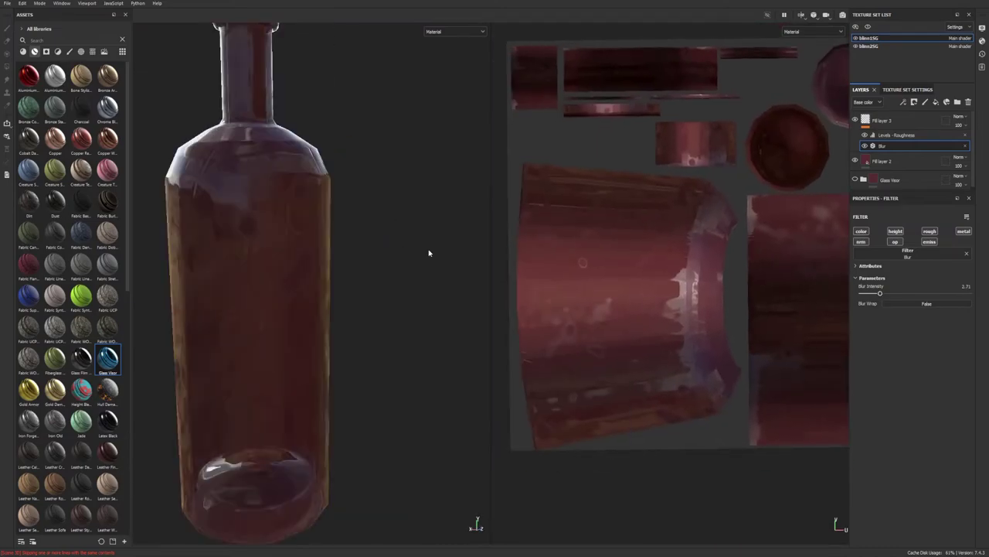
# Step: Add a fill layer with the curvature map as base color in Overlay mode, and adjust it with a Levels effect
pyautogui.click(936, 102)
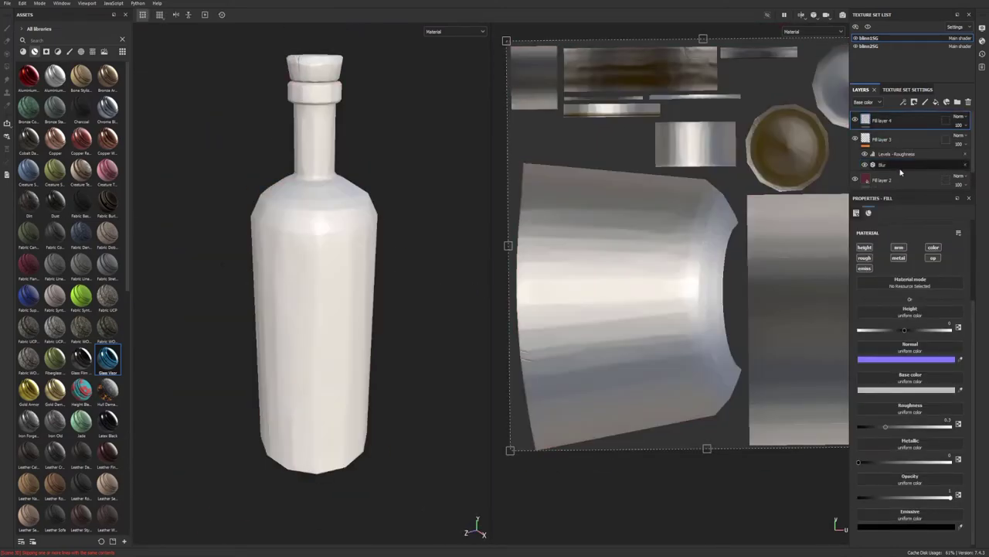
pyautogui.click(906, 389)
pyautogui.write('grund')
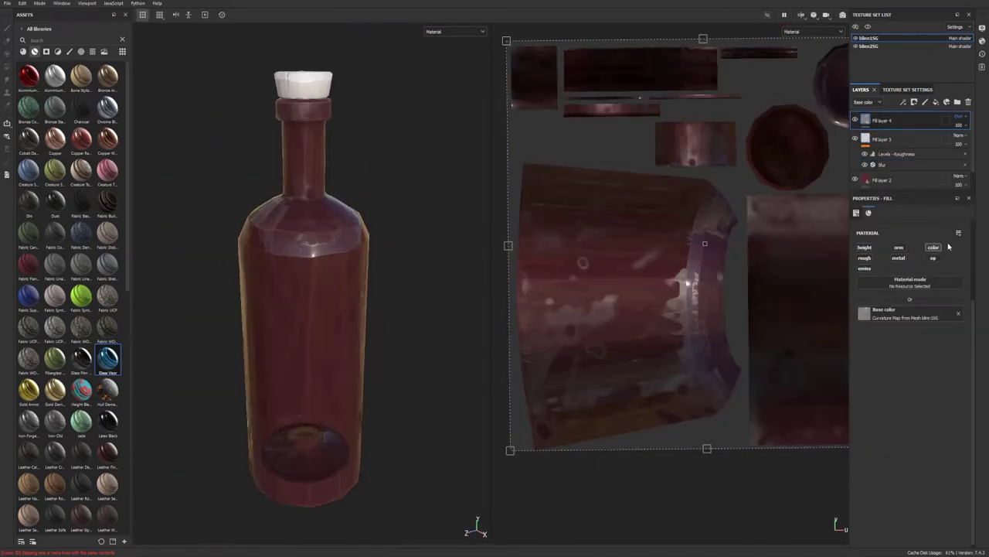
pyautogui.rightClick(885, 122)
pyautogui.click(899, 433)
pyautogui.moveTo(968, 244); pyautogui.dragTo(883, 244)
pyautogui.keyDown('alt'); pyautogui.moveTo(259, 306); pyautogui.dragTo(326, 311); pyautogui.keyUp('alt')
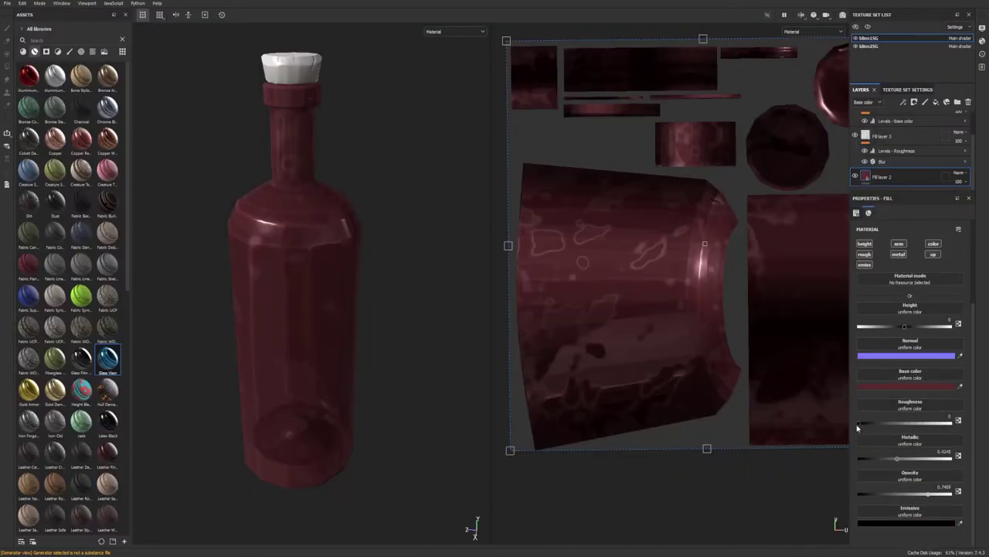
# Step: Set the base glass fill layer's metallic value to 0 and check the bottle
pyautogui.moveTo(897, 459); pyautogui.dragTo(806, 458)
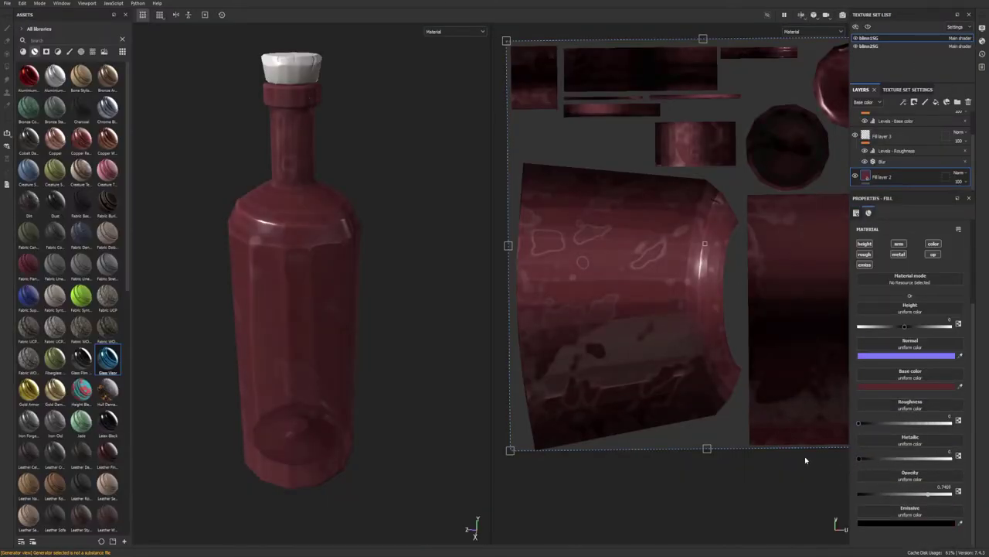
pyautogui.keyDown('alt'); pyautogui.moveTo(309, 297); pyautogui.dragTo(205, 267); pyautogui.keyUp('alt')
pyautogui.scroll(-3, 204, 267)
pyautogui.keyDown('alt'); pyautogui.moveTo(347, 294); pyautogui.dragTo(347, 321); pyautogui.keyUp('alt')
pyautogui.scroll(3, 901, 154)
pyautogui.scroll(5, 312, 193)
pyautogui.scroll(-3, 901, 166)
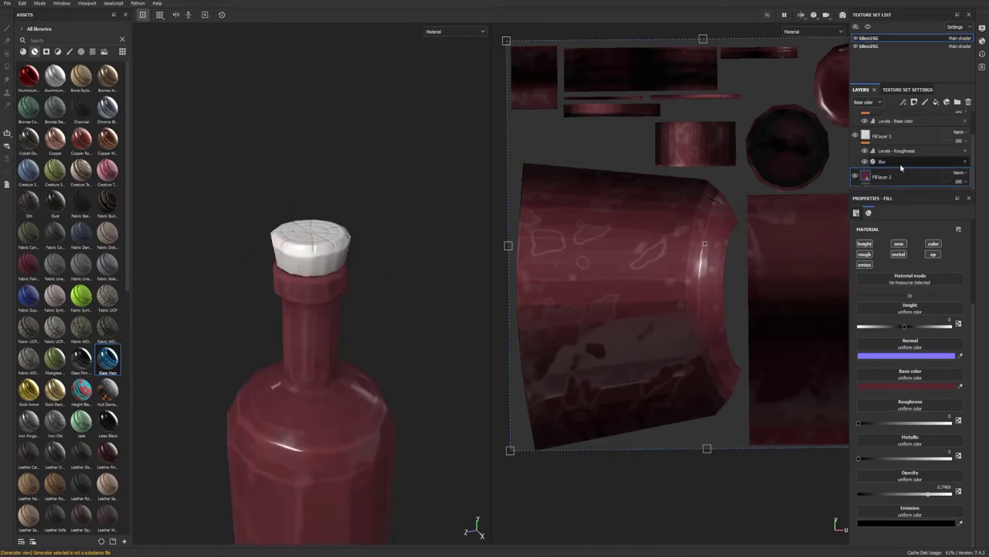
# Step: Add another fill layer at the head of the layer stack and hide it, reselecting the masked edge layer
pyautogui.click(936, 102)
pyautogui.moveTo(904, 161); pyautogui.dragTo(897, 116)
pyautogui.click(855, 119)
pyautogui.keyDown('alt'); pyautogui.moveTo(371, 417); pyautogui.dragTo(392, 471); pyautogui.keyUp('alt')
pyautogui.click(894, 139)
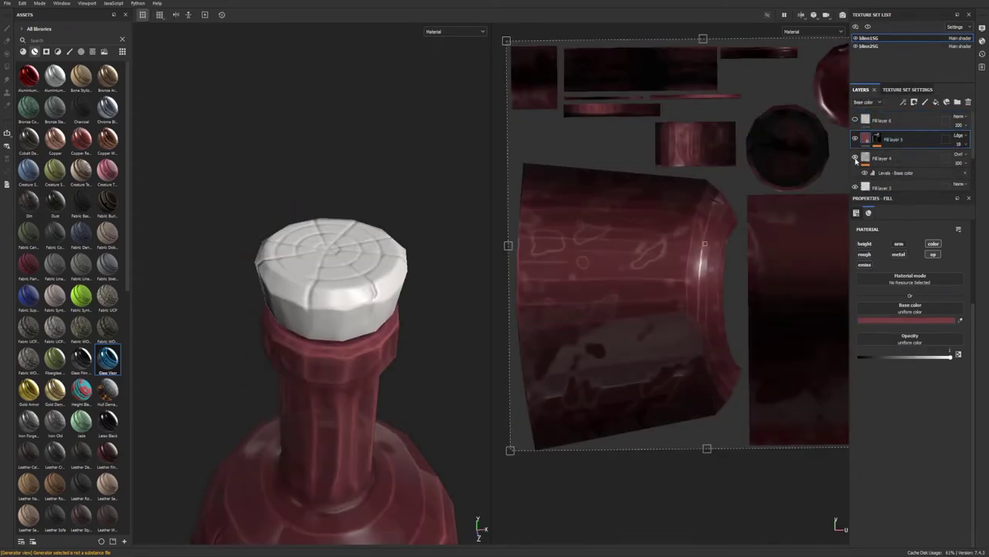
# Step: Compare the bottle with the masked edge layer and the curvature layer switched on and off
pyautogui.keyDown('alt'); pyautogui.moveTo(393, 387); pyautogui.dragTo(340, 340); pyautogui.keyUp('alt')
pyautogui.scroll(-5, 340, 340)
pyautogui.click(855, 140)
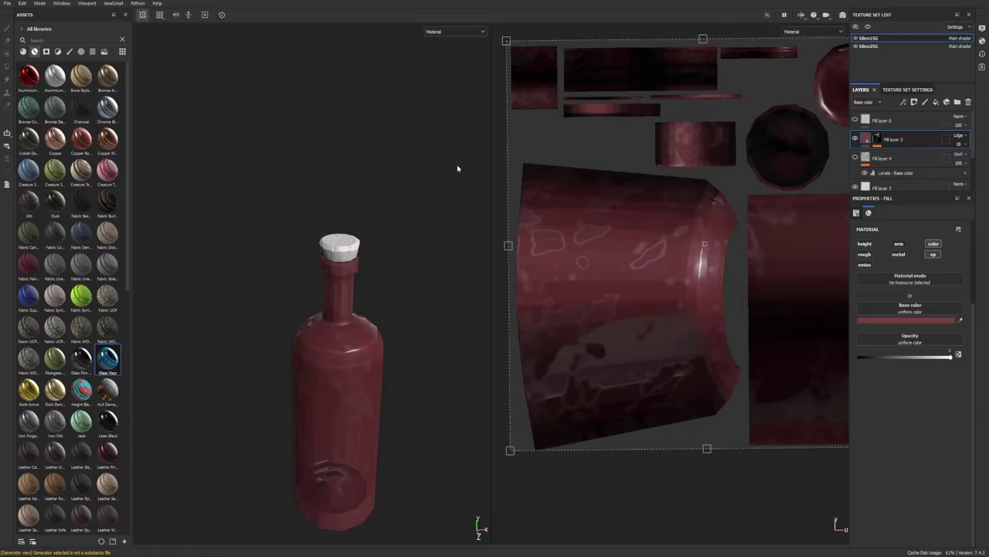
pyautogui.keyDown('alt'); pyautogui.moveTo(387, 247); pyautogui.dragTo(325, 232); pyautogui.keyUp('alt')
pyautogui.click(855, 139)
pyautogui.click(855, 139)
pyautogui.keyDown('alt'); pyautogui.moveTo(348, 371); pyautogui.dragTo(307, 332); pyautogui.keyUp('alt')
pyautogui.scroll(4, 307, 332)
pyautogui.click(855, 140)
pyautogui.click(855, 139)
pyautogui.keyDown('alt'); pyautogui.moveTo(324, 294); pyautogui.dragTo(277, 273); pyautogui.keyUp('alt')
pyautogui.click(855, 139)
pyautogui.scroll(4, 277, 273)
pyautogui.click(855, 158)
# Step: Select the glass fill layers together and group them into one folder
pyautogui.click(897, 160)
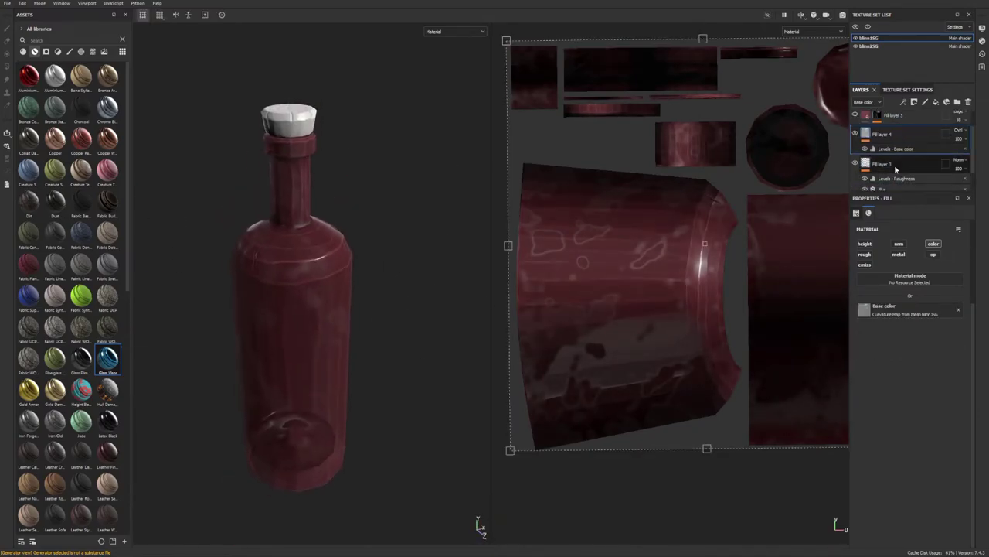
pyautogui.scroll(-5, 896, 168)
pyautogui.keyDown('shift'); pyautogui.click(896, 158); pyautogui.keyUp('shift')
pyautogui.rightClick(897, 158)
pyautogui.click(920, 231)
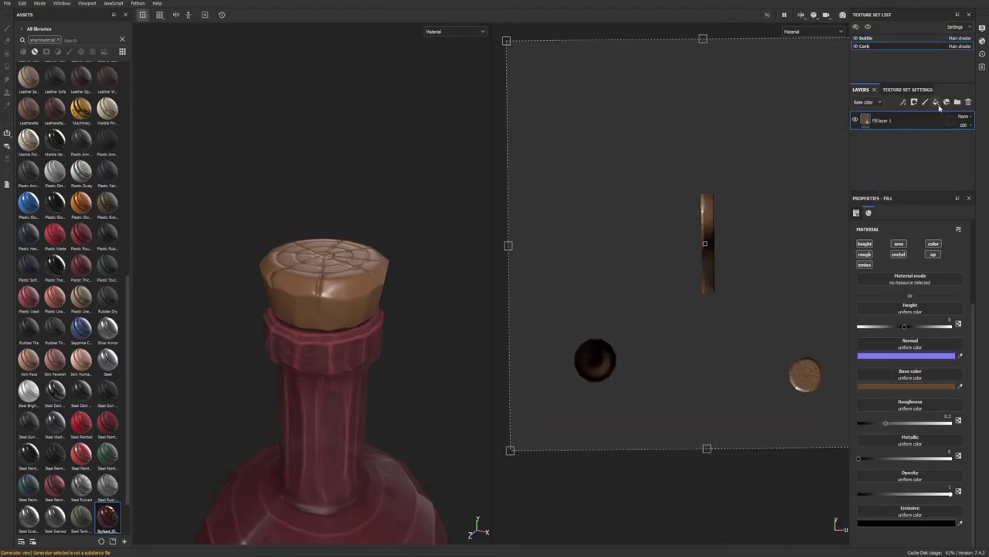
# Step: Apply the Stylized_mat smart material to the cork and hide its plain brown fill layer
pyautogui.scroll(-2, 108, 433)
pyautogui.moveTo(29, 487); pyautogui.dragTo(362, 308)
pyautogui.click(863, 120)
pyautogui.click(855, 138)
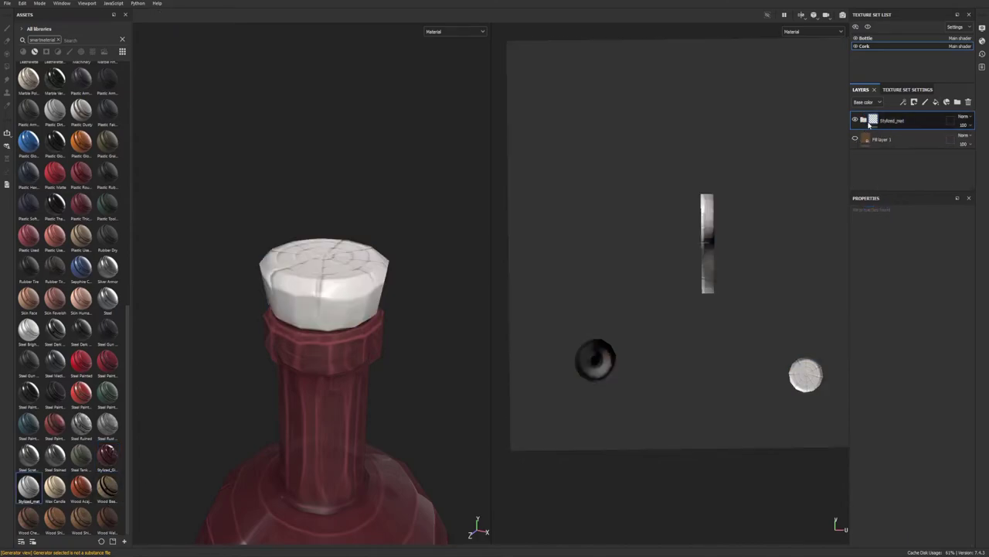
# Step: Enable the color channel on the cork material's Base layer and make its base color brown
pyautogui.click(931, 244)
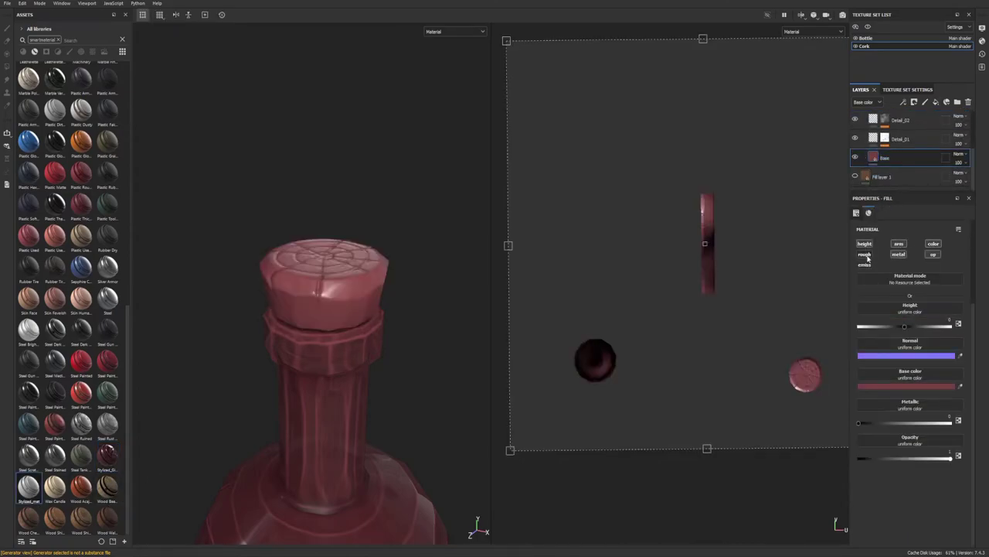
pyautogui.click(905, 386)
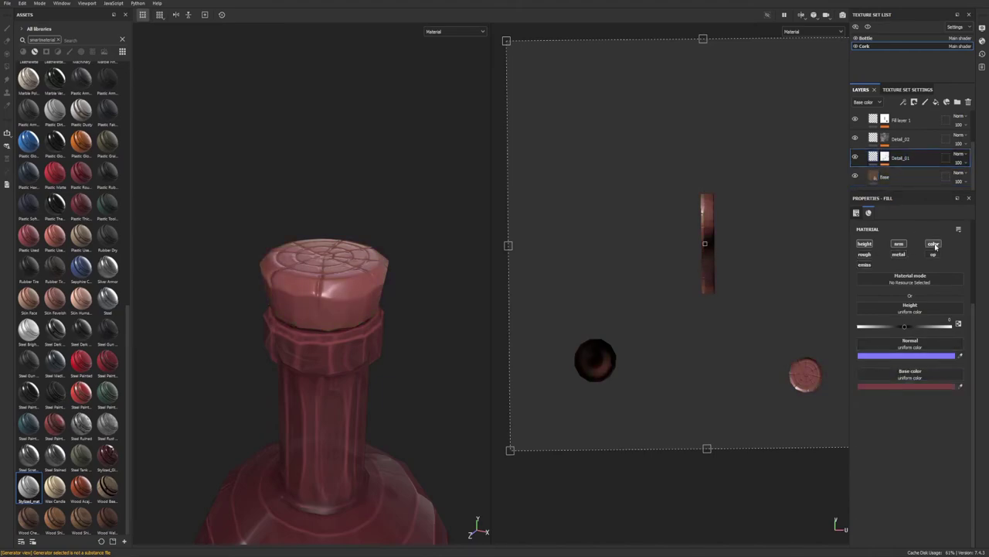
# Step: Try a brown base color with Overlay blending on the cork's Detail_01 layer
pyautogui.click(899, 386)
pyautogui.click(877, 330)
pyautogui.click(848, 295)
pyautogui.click(960, 154)
pyautogui.click(956, 280)
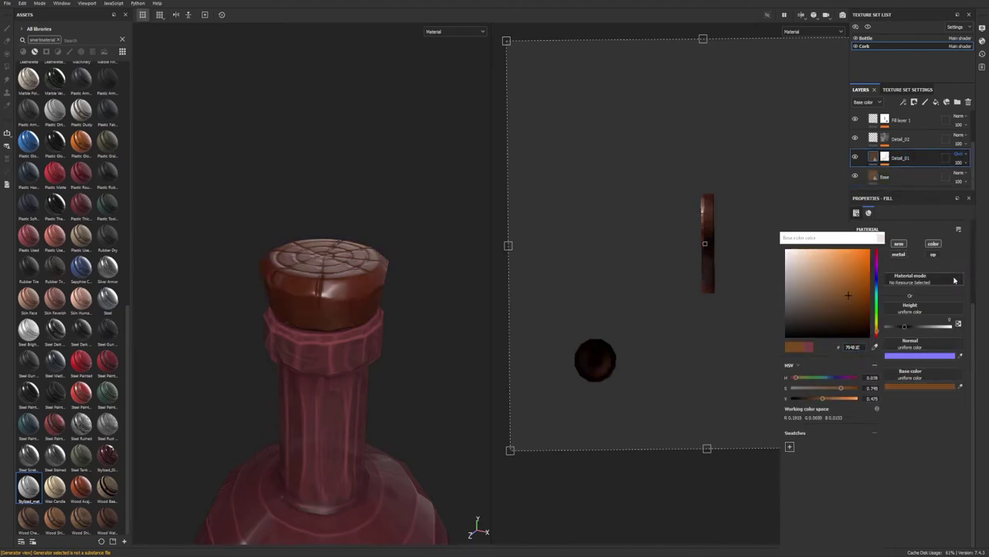
pyautogui.hotkey('ctrl', 'z')
pyautogui.click(960, 163)
pyautogui.click(959, 180)
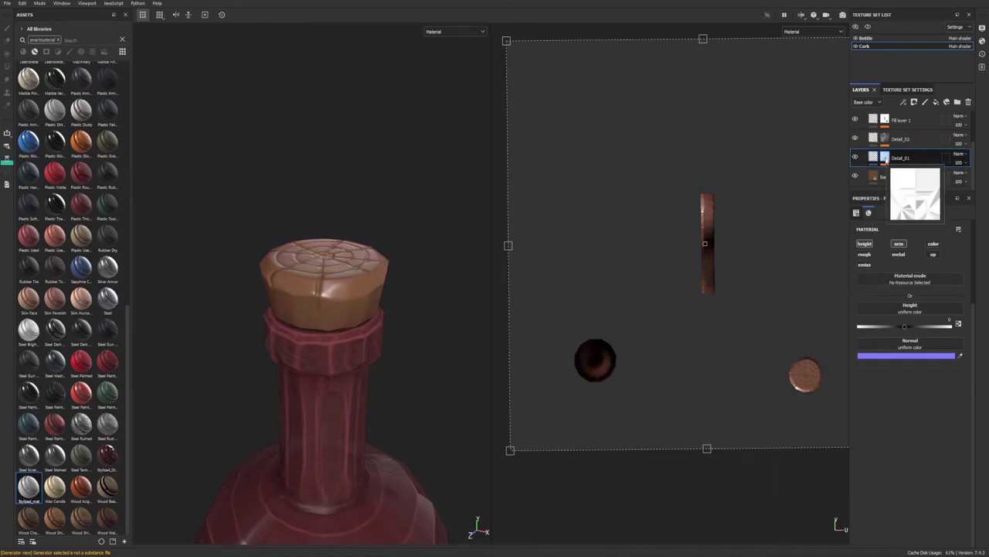
# Step: Restrict the cork's edge highlight layer to the color channel, using the curvature map as base color with Overlay blending
pyautogui.click(902, 147)
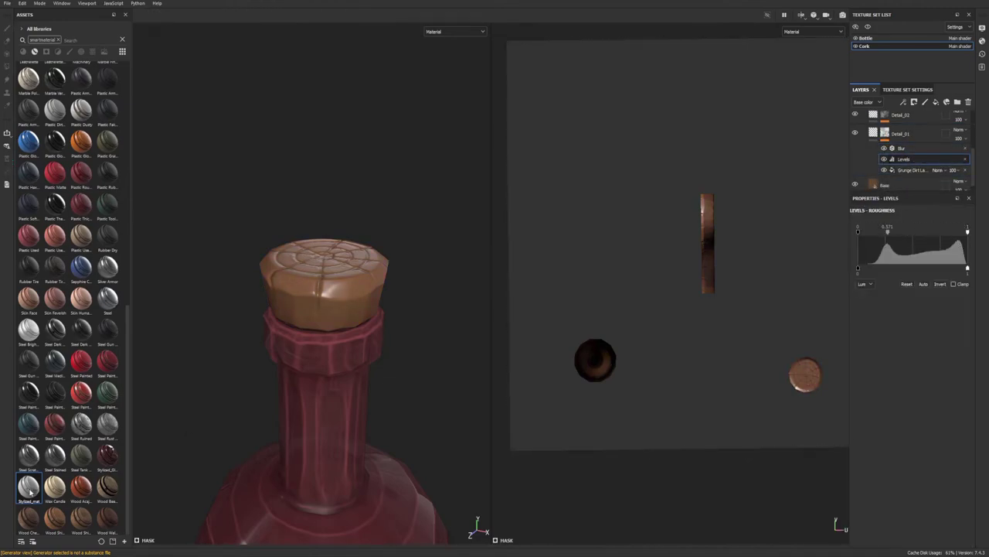
pyautogui.click(902, 247)
pyautogui.click(932, 254)
pyautogui.click(898, 254)
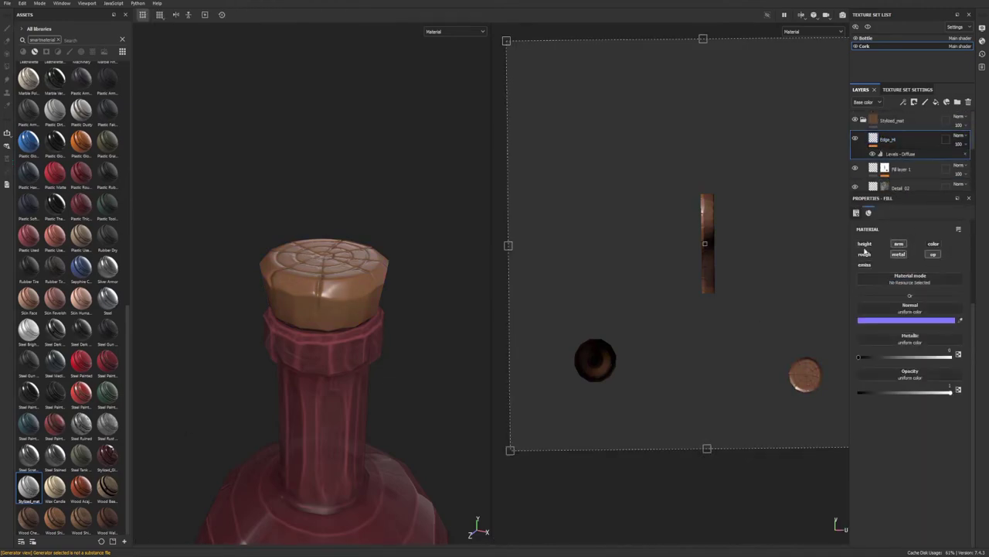
pyautogui.click(945, 346)
pyautogui.click(959, 136)
pyautogui.click(951, 261)
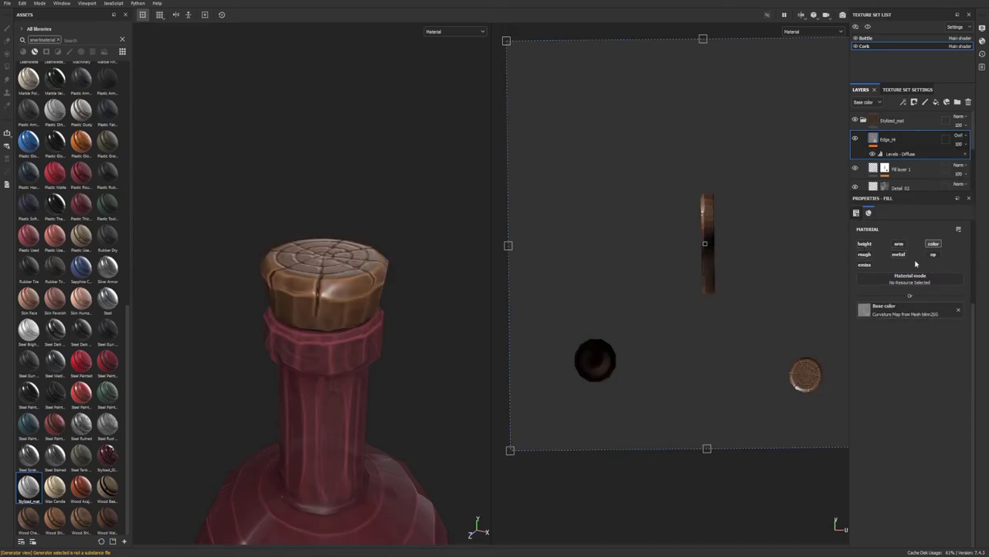
pyautogui.scroll(-6, 323, 345)
pyautogui.keyDown('alt'); pyautogui.moveTo(332, 337); pyautogui.dragTo(350, 329); pyautogui.keyUp('alt')
pyautogui.scroll(7, 350, 329)
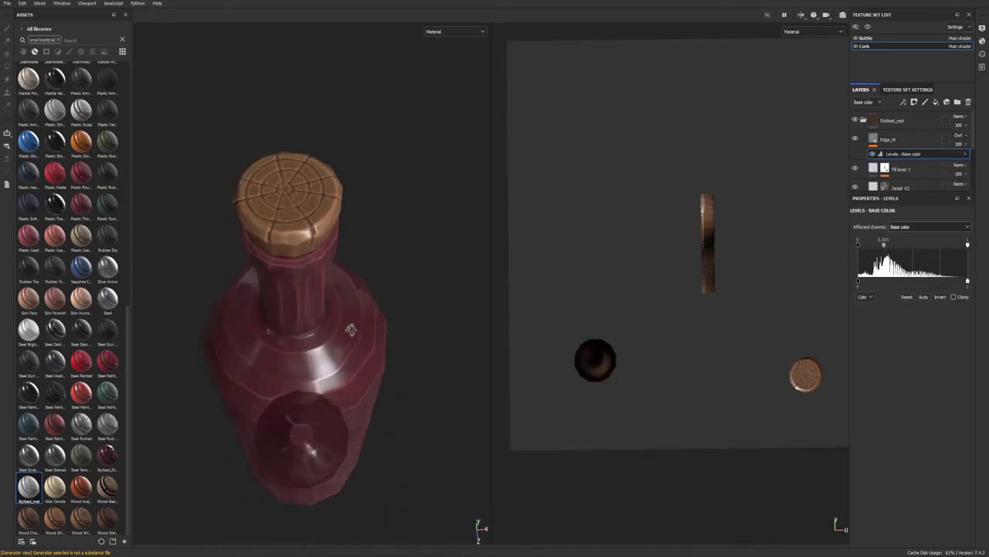
# Step: Lower the dirt level of the Dirt generator masking the cork material's Fill layer 1
pyautogui.click(886, 151)
pyautogui.click(902, 159)
pyautogui.scroll(-2, 932, 424)
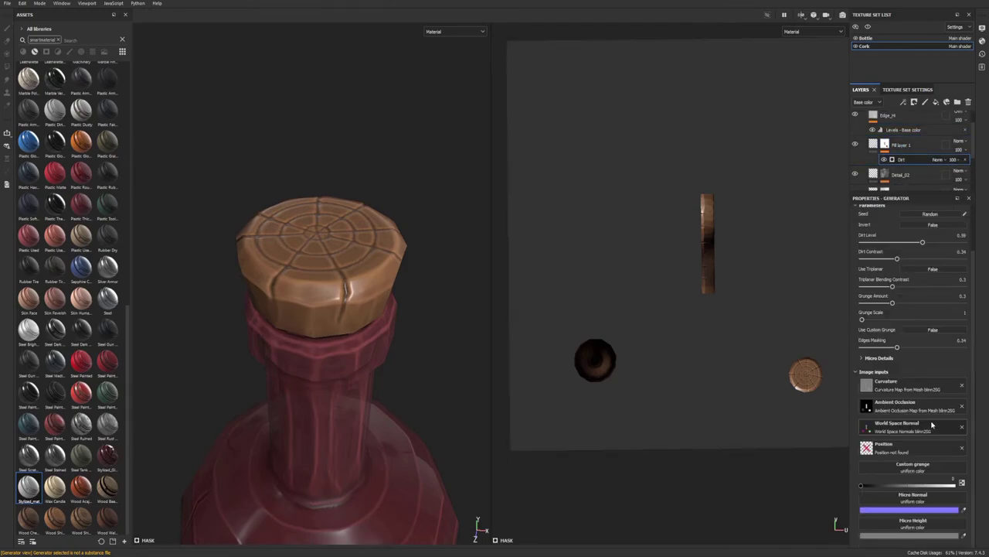
pyautogui.scroll(2, 932, 425)
pyautogui.moveTo(923, 294); pyautogui.dragTo(882, 295)
# Step: Enable the color channel on the cork's dirt-masked fill layer and set its base color to light brown 966943
pyautogui.click(875, 145)
pyautogui.click(933, 244)
pyautogui.click(910, 322)
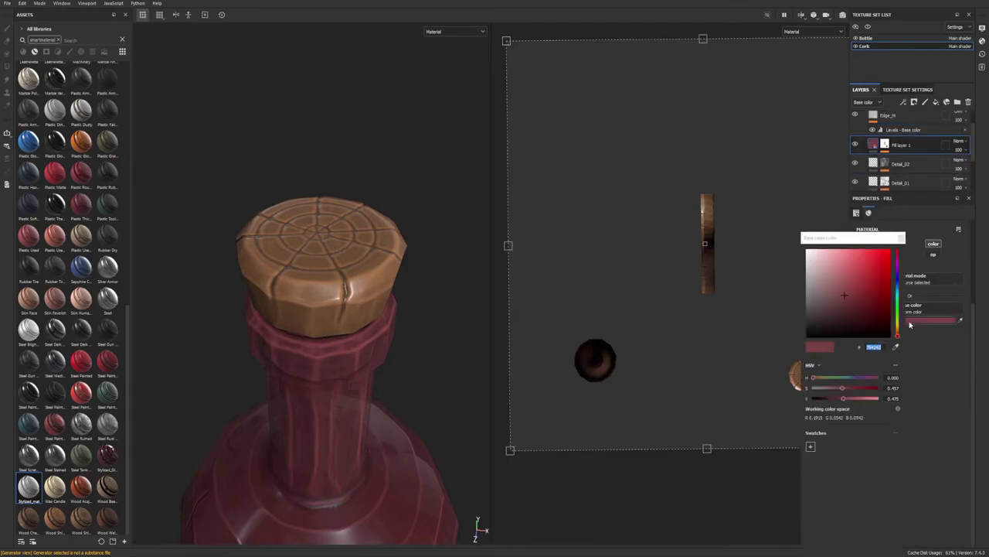
pyautogui.keyDown('alt'); pyautogui.moveTo(340, 333); pyautogui.dragTo(345, 289); pyautogui.keyUp('alt')
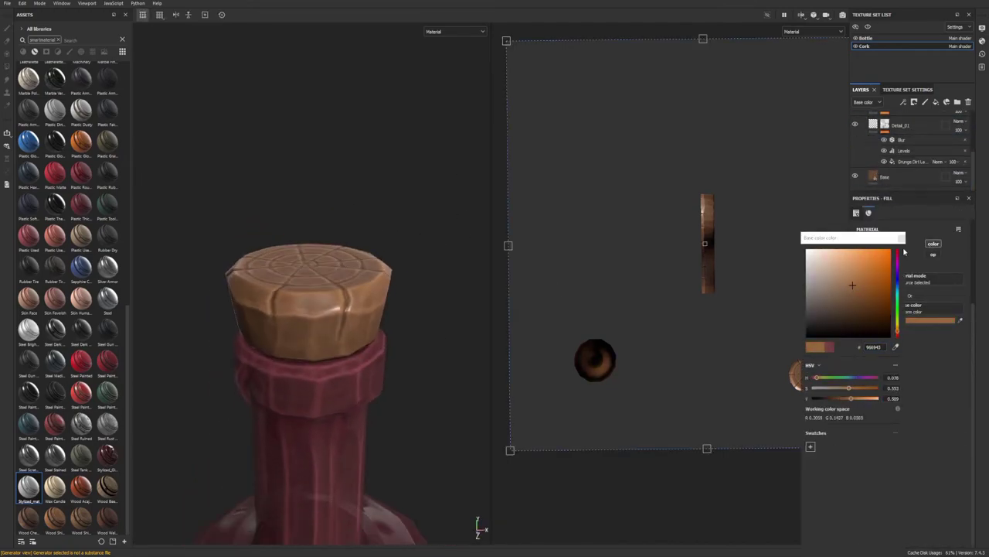
pyautogui.click(901, 238)
# Step: Add a Blur filter to the mask of the cork's dirt fill layer and check the softened edges
pyautogui.scroll(3, 905, 150)
pyautogui.rightClick(885, 135)
pyautogui.click(912, 469)
pyautogui.click(908, 234)
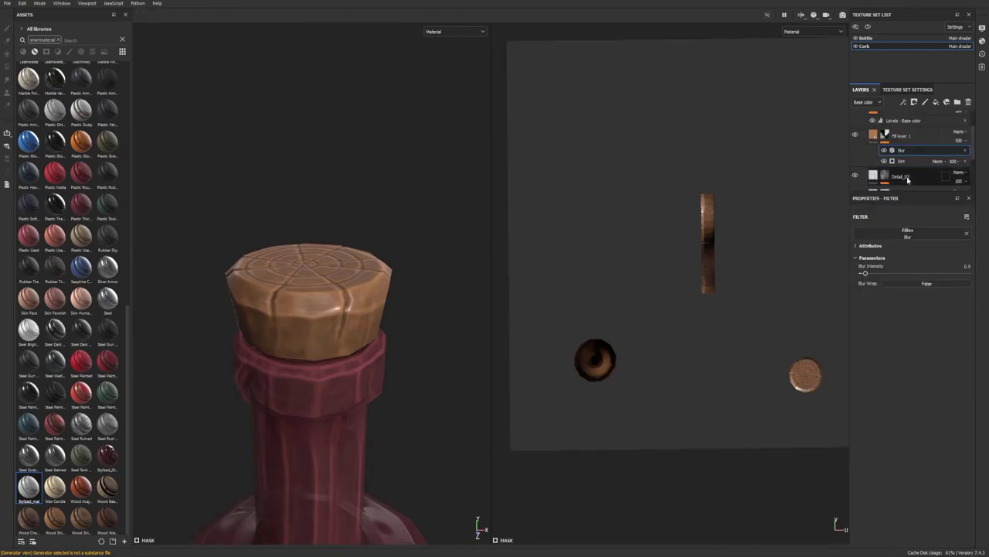
pyautogui.keyDown('alt'); pyautogui.moveTo(333, 325); pyautogui.dragTo(355, 305); pyautogui.keyUp('alt')
pyautogui.moveTo(864, 273); pyautogui.dragTo(864, 273)
pyautogui.keyDown('alt'); pyautogui.moveTo(332, 251); pyautogui.dragTo(332, 231); pyautogui.keyUp('alt')
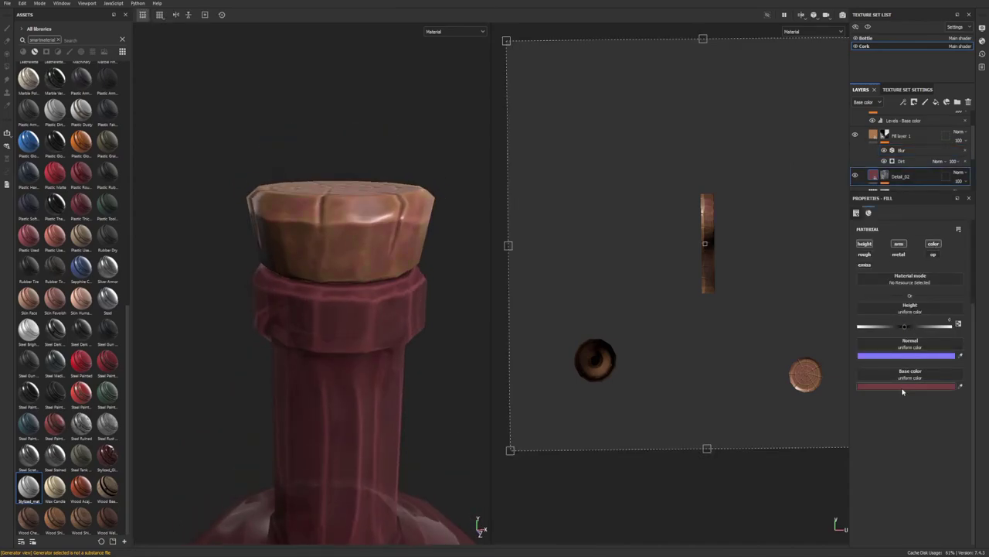
# Step: Change the base color of the cork's Detail_02 layer to an orange-brown
pyautogui.click(903, 388)
pyautogui.click(891, 331)
pyautogui.moveTo(852, 282); pyautogui.dragTo(849, 294)
pyautogui.moveTo(333, 232)
pyautogui.keyDown('alt'); pyautogui.mouseDown(button='right')
pyautogui.moveTo(204, 228)
pyautogui.moveTo(325, 232)
pyautogui.mouseUp(button='right'); pyautogui.keyUp('alt')
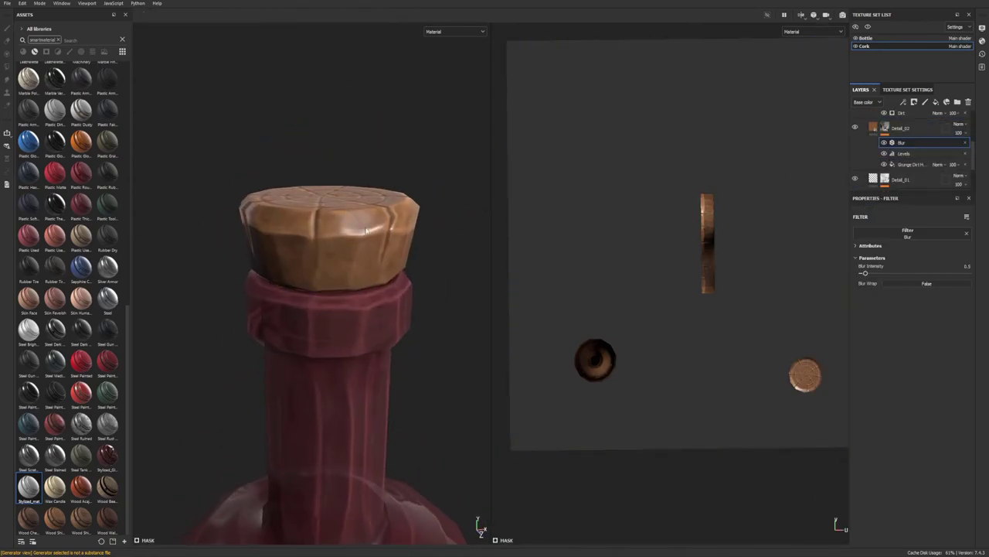
# Step: Enable the color channel on the cork's Detail_01 layer and pick a new base color for it
pyautogui.click(933, 244)
pyautogui.click(905, 386)
pyautogui.moveTo(895, 304); pyautogui.dragTo(895, 315)
pyautogui.click(858, 278)
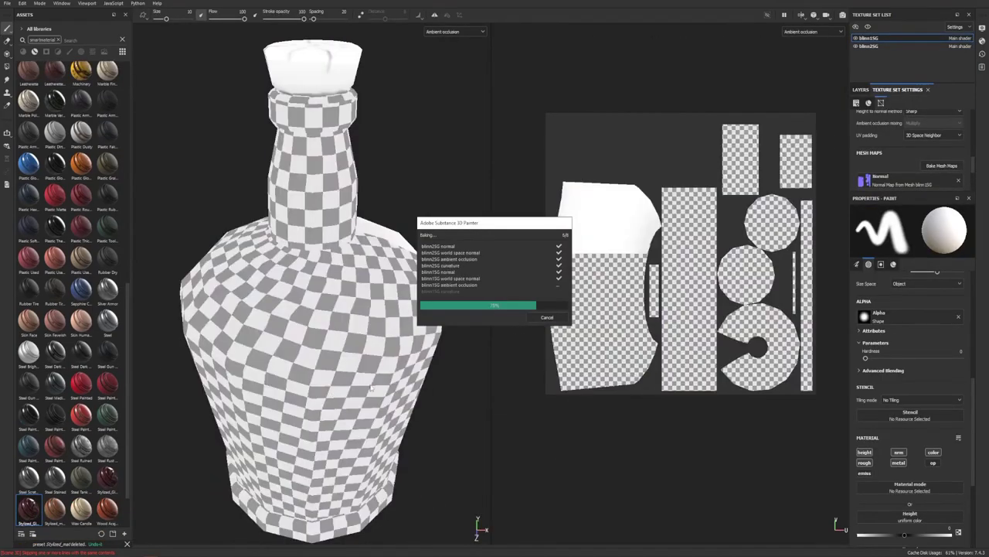
# Step: Close the mesh map bake for the wide-shouldered bottle and apply the stylized glass smart material to it
pyautogui.click(528, 319)
pyautogui.scroll(-3, 386, 325)
pyautogui.keyDown('alt'); pyautogui.moveTo(386, 325); pyautogui.dragTo(329, 254); pyautogui.keyUp('alt')
pyautogui.moveTo(29, 508); pyautogui.dragTo(319, 399)
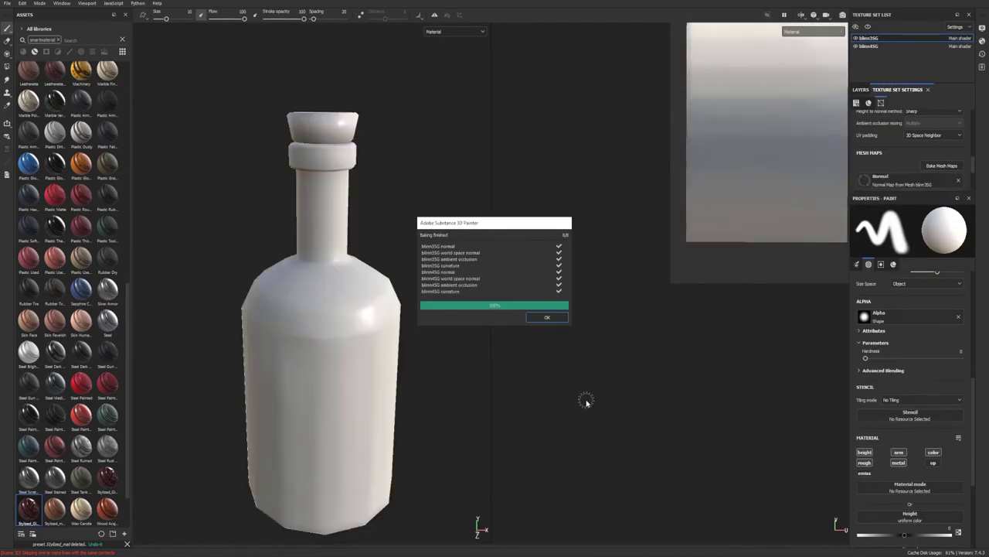
# Step: Close the finished bake of the short round bottle and recolor its base glass layer dark green
pyautogui.click(547, 317)
pyautogui.keyDown('alt'); pyautogui.moveTo(363, 316); pyautogui.dragTo(349, 399); pyautogui.keyUp('alt')
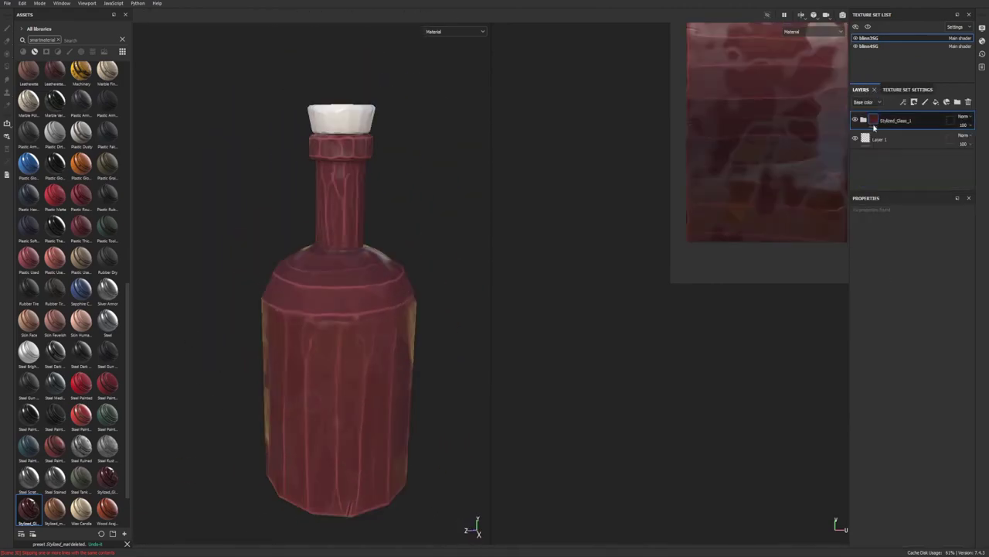
pyautogui.click(916, 386)
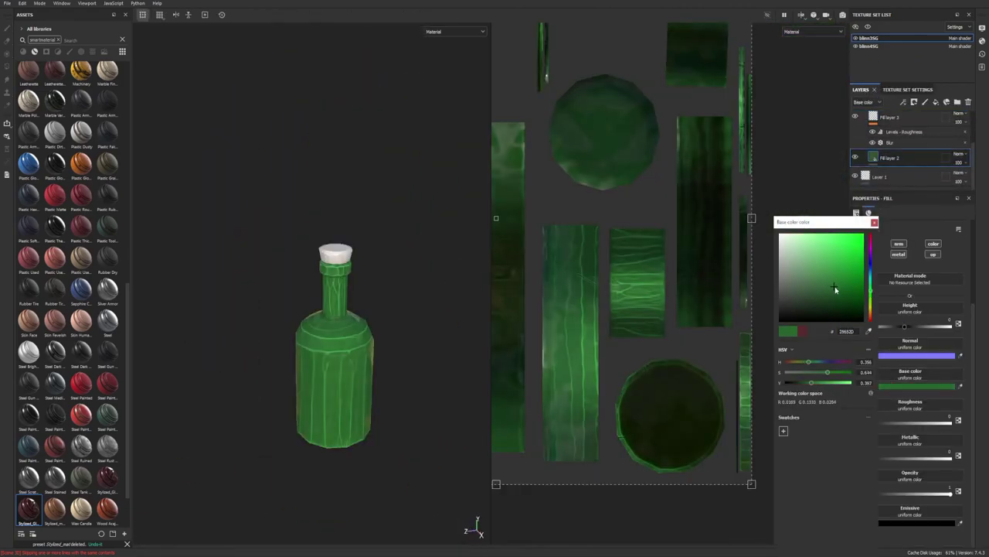
pyautogui.moveTo(837, 289); pyautogui.dragTo(834, 290)
pyautogui.scroll(-2, 336, 304)
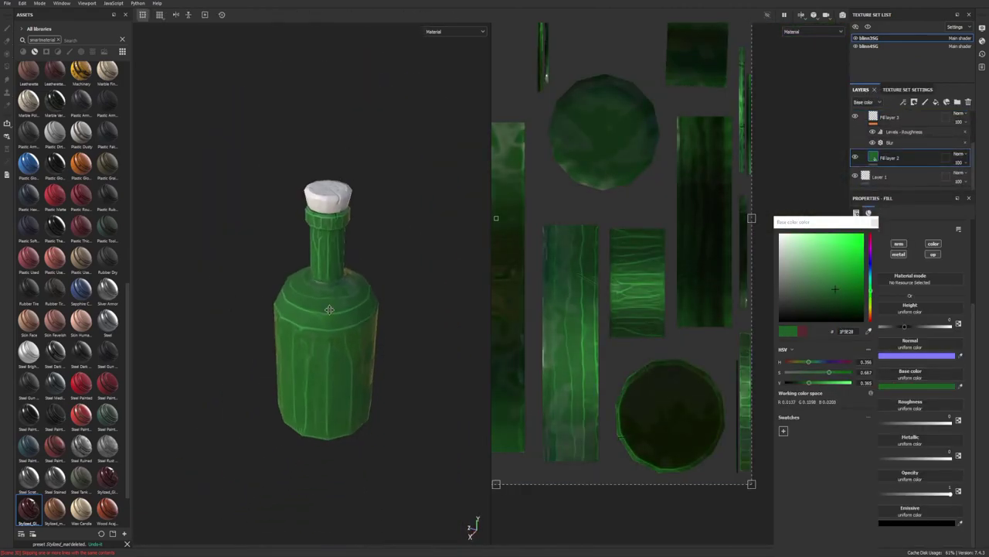
pyautogui.keyDown('alt'); pyautogui.moveTo(335, 303); pyautogui.dragTo(350, 313, button='middle'); pyautogui.keyUp('alt')
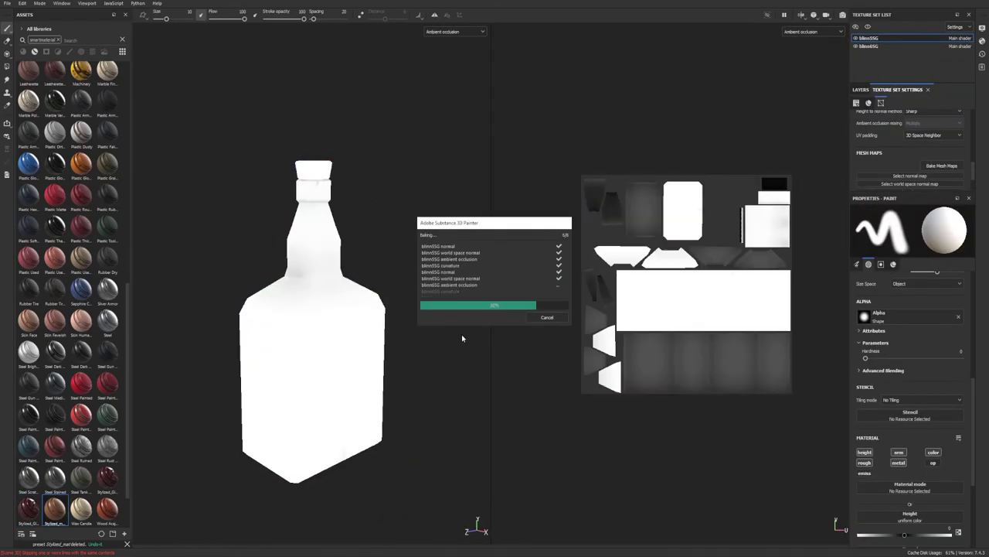
# Step: Close the mesh map bake of the square bottle and inspect the bottle
pyautogui.click(548, 316)
pyautogui.scroll(5, 440, 333)
pyautogui.keyDown('alt'); pyautogui.moveTo(440, 333); pyautogui.dragTo(508, 324); pyautogui.keyUp('alt')
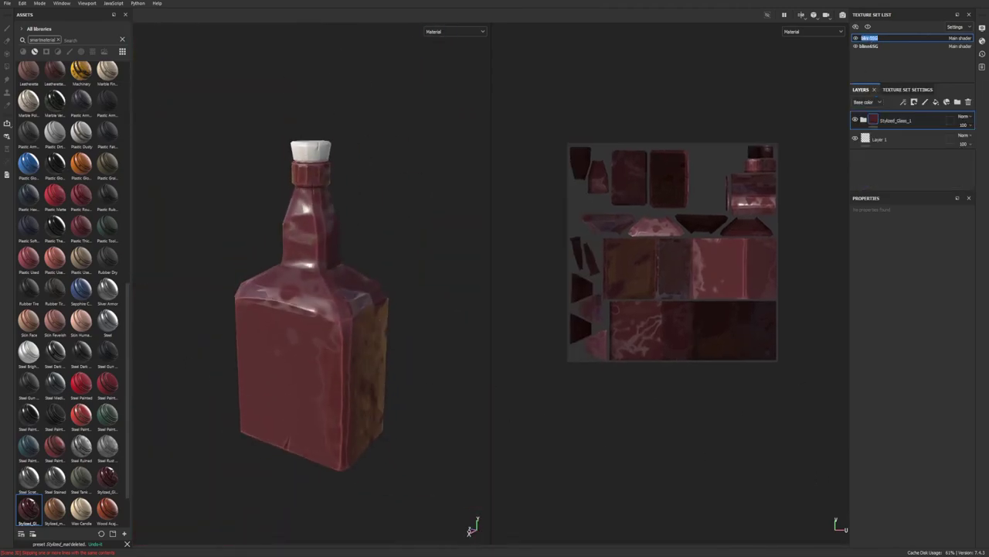
# Step: Rename the square bottle's two texture sets as Bottle and Cork
pyautogui.click(868, 46)
pyautogui.click(865, 38)
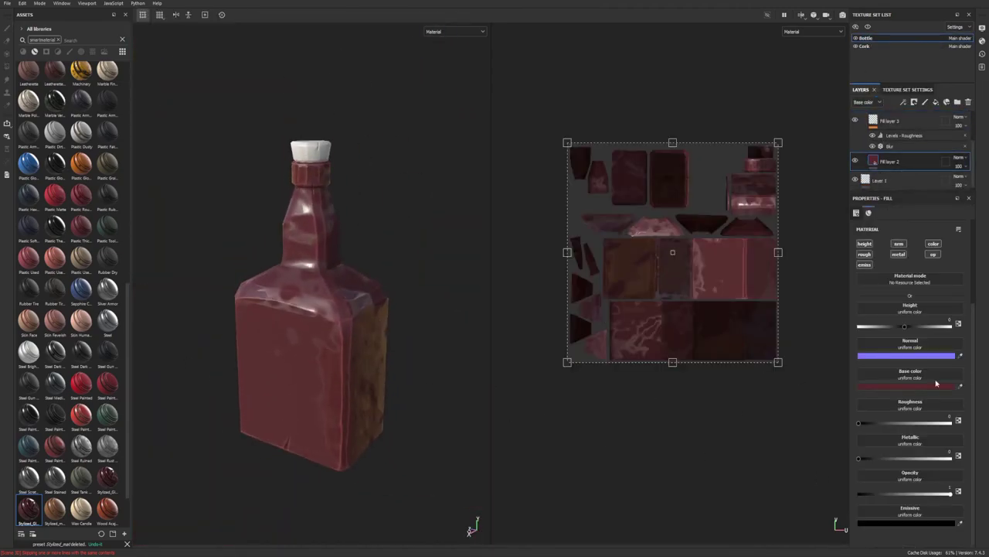